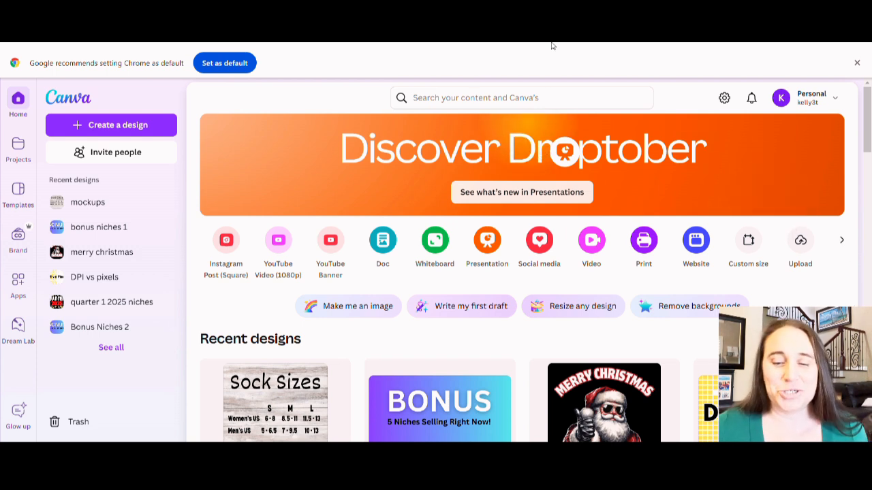
- Switch to Trademarkia and search the trademarks for "howdy 2025"
{"action": "left_click", "coordinate": [579, 14]}
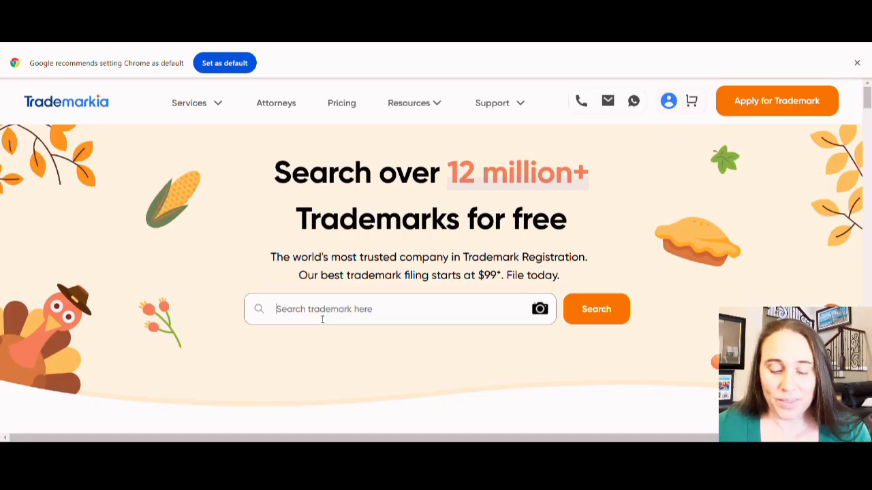
{"action": "left_click", "coordinate": [323, 319]}
{"action": "type", "text": "howdy "}
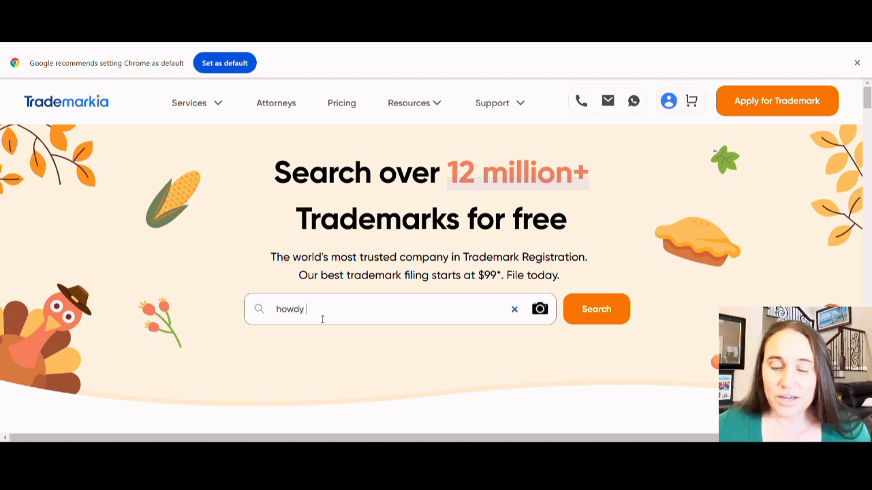
{"action": "type", "text": "2025"}
{"action": "key", "text": "Return"}
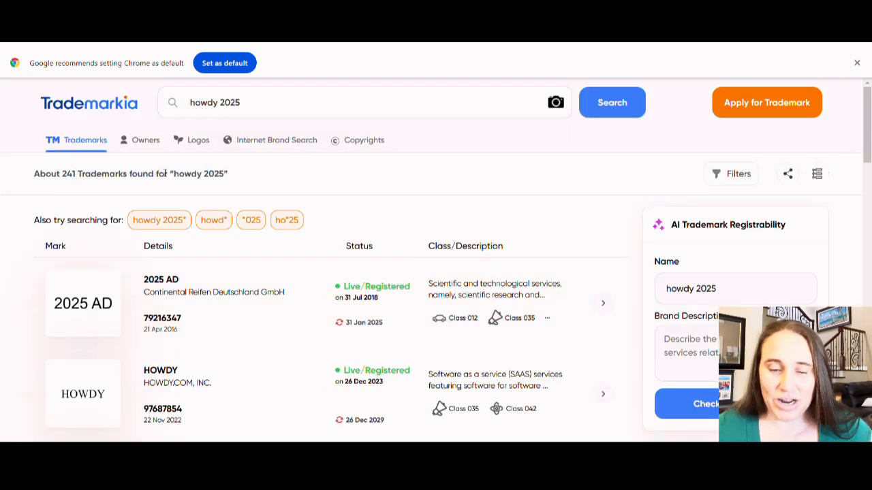
- Review the first page of trademark results for marks and classes that could conflict with "howdy 2025"
{"action": "scroll", "coordinate": [188, 194], "scroll_direction": "down", "scroll_amount": 1}
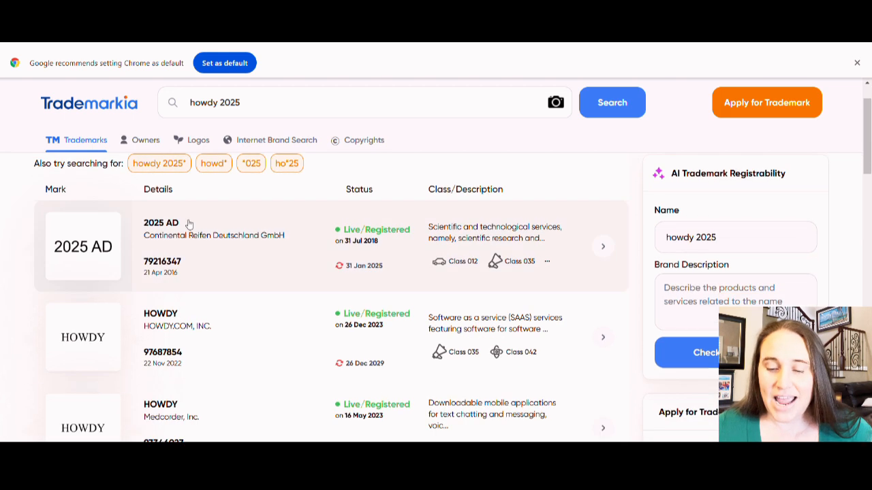
{"action": "scroll", "coordinate": [170, 242], "scroll_direction": "down", "scroll_amount": 1}
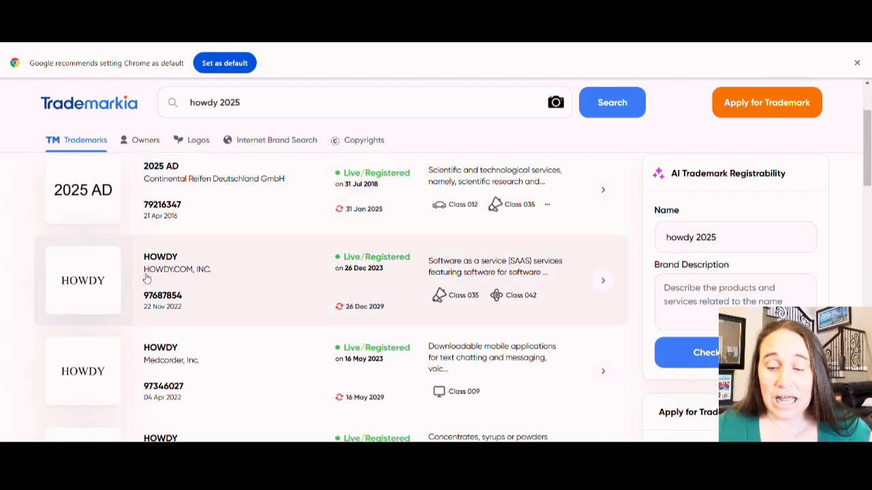
{"action": "scroll", "coordinate": [303, 254], "scroll_direction": "down", "scroll_amount": 6}
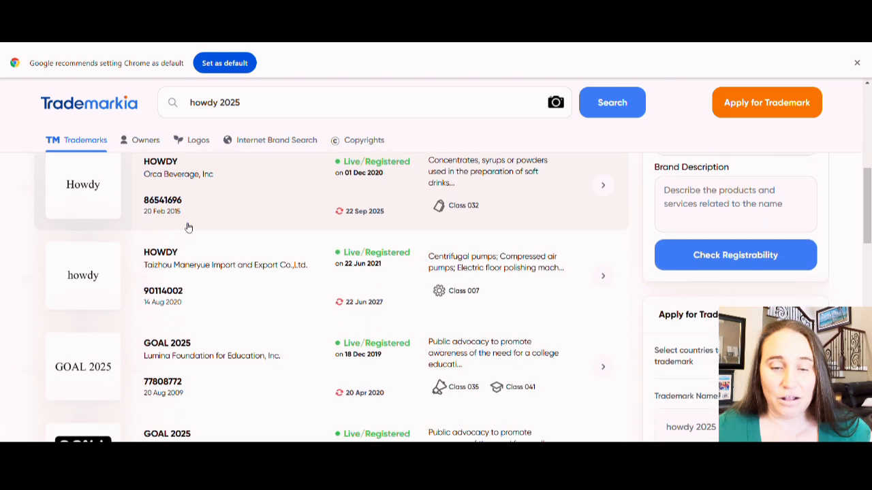
{"action": "scroll", "coordinate": [190, 229], "scroll_direction": "down", "scroll_amount": 1}
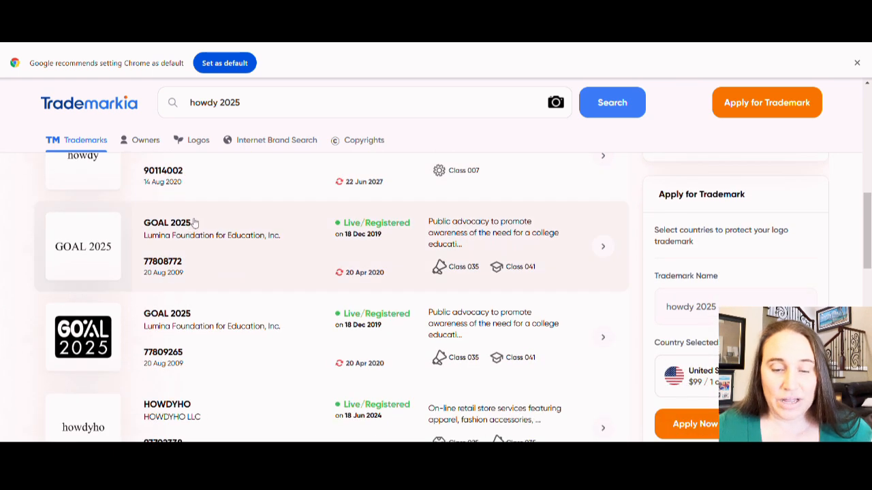
{"action": "scroll", "coordinate": [194, 233], "scroll_direction": "up", "scroll_amount": 1}
{"action": "scroll", "coordinate": [199, 290], "scroll_direction": "down", "scroll_amount": 4}
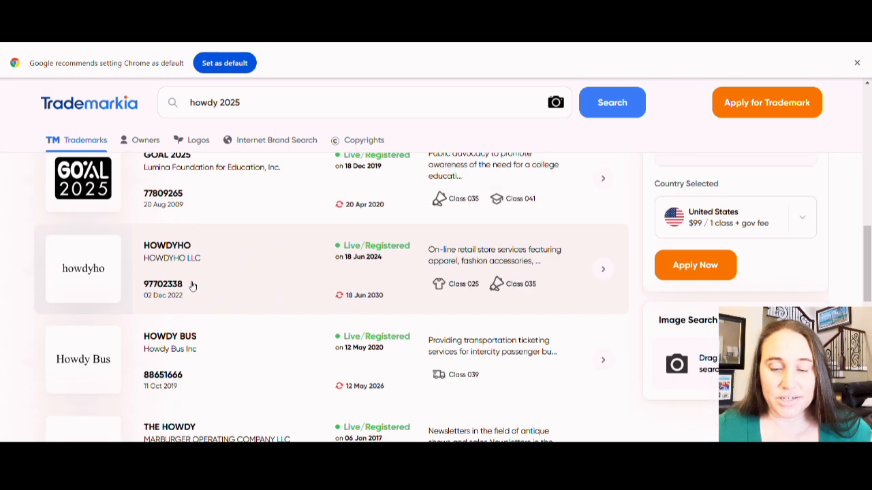
{"action": "scroll", "coordinate": [187, 242], "scroll_direction": "down", "scroll_amount": 2}
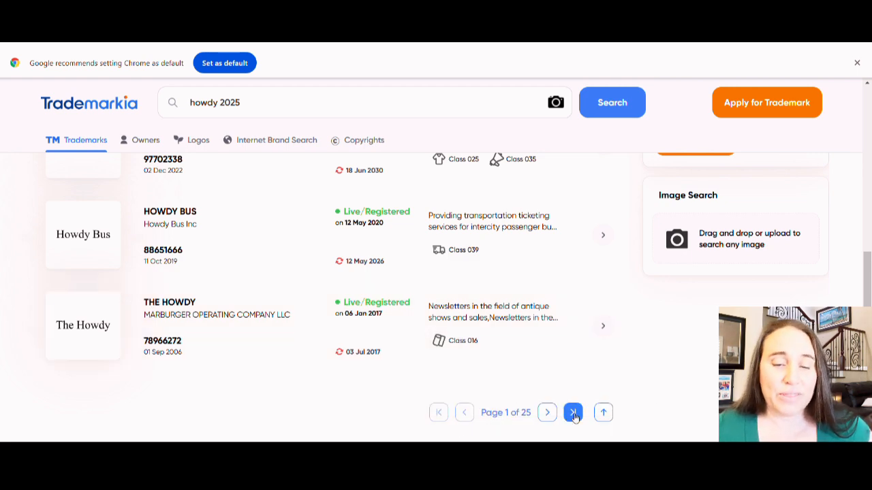
{"action": "scroll", "coordinate": [564, 406], "scroll_direction": "up", "scroll_amount": 2}
{"action": "scroll", "coordinate": [564, 406], "scroll_direction": "up", "scroll_amount": 8}
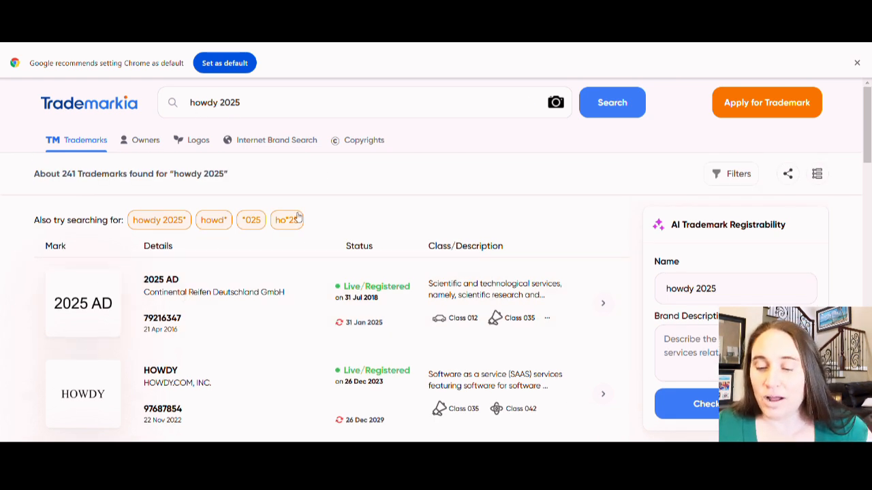
- Read through the full class descriptions of the 2025 AD trademark in the results
{"action": "scroll", "coordinate": [306, 225], "scroll_direction": "down", "scroll_amount": 1}
{"action": "mouse_move", "coordinate": [498, 263]}
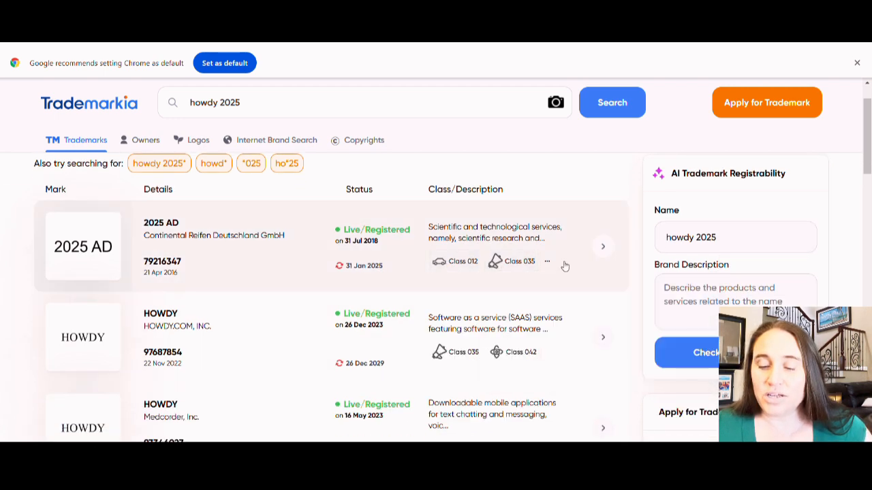
{"action": "mouse_move", "coordinate": [549, 265]}
{"action": "scroll", "coordinate": [563, 297], "scroll_direction": "down", "scroll_amount": 4}
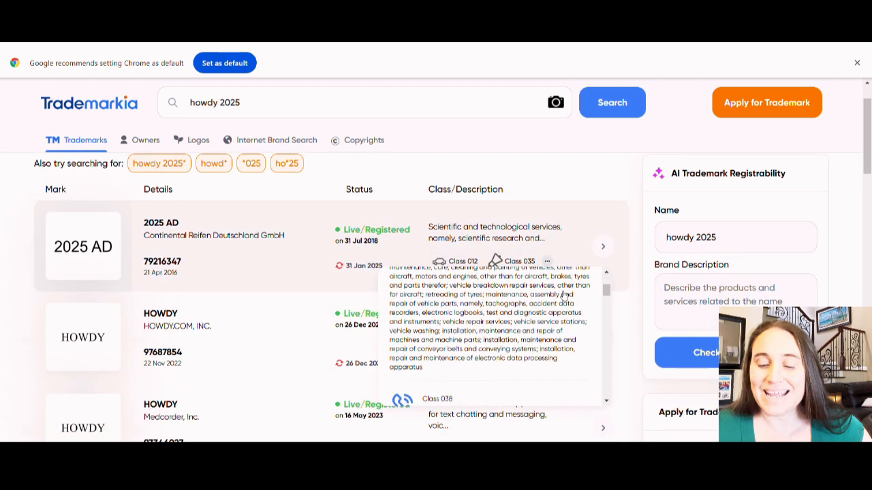
{"action": "scroll", "coordinate": [565, 306], "scroll_direction": "down", "scroll_amount": 8}
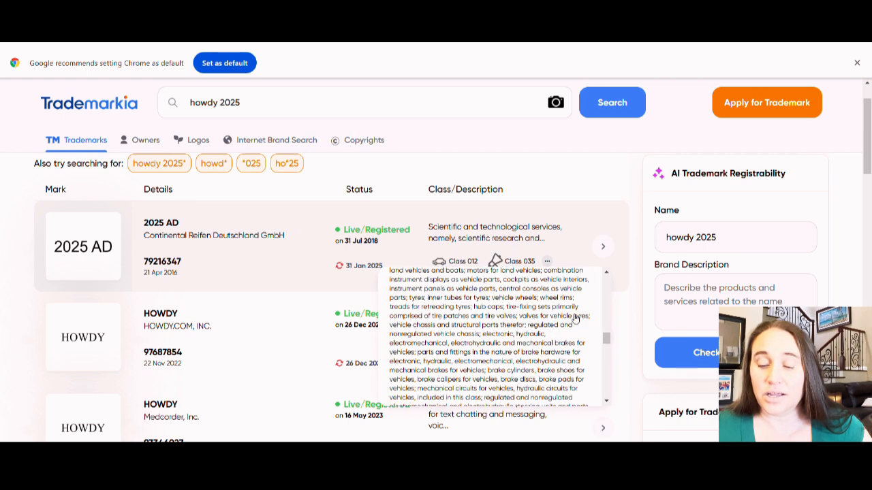
{"action": "scroll", "coordinate": [575, 318], "scroll_direction": "down", "scroll_amount": 5}
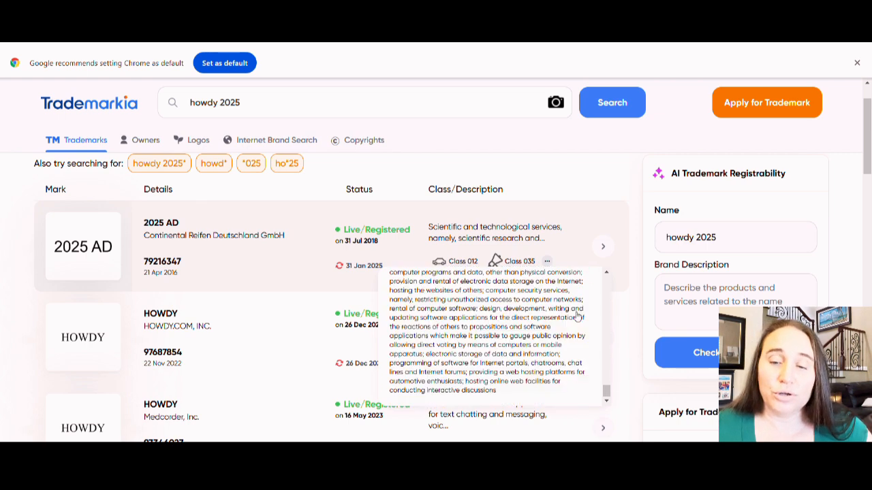
- View the 2025 AD trademark's detail page, return to the results and check its individual classes
{"action": "left_click", "coordinate": [215, 228]}
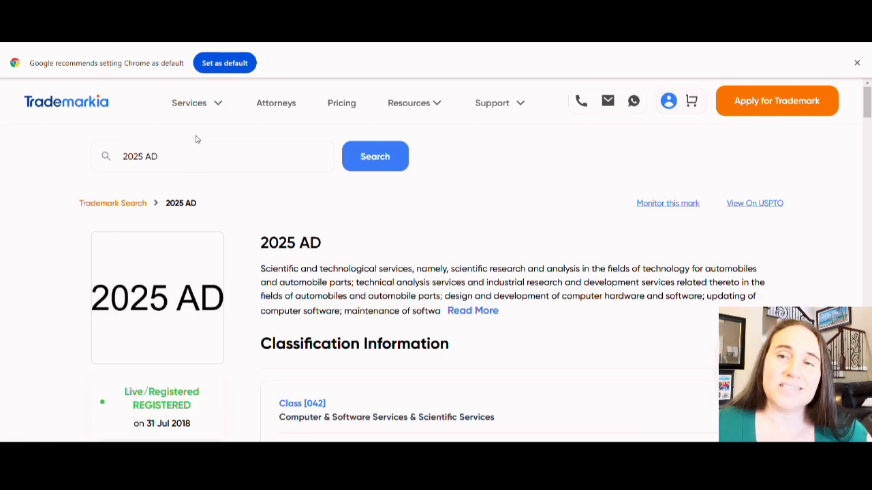
{"action": "key", "text": "alt+Left"}
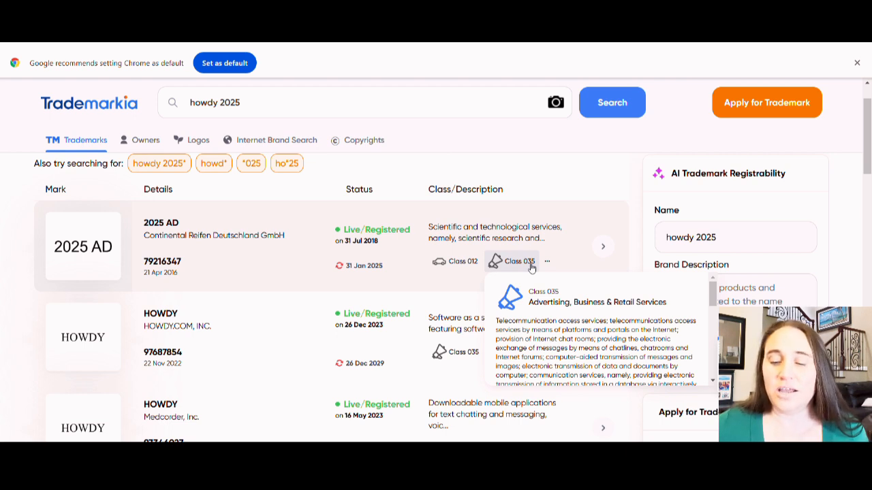
{"action": "mouse_move", "coordinate": [453, 263]}
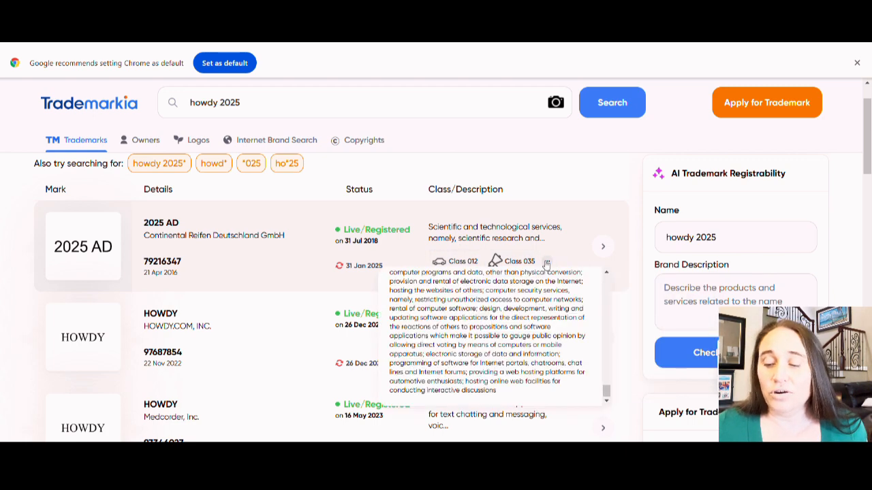
- Check what the Class 025 registration of the HOWDYHO trademark covers
{"action": "scroll", "coordinate": [399, 259], "scroll_direction": "down", "scroll_amount": 10}
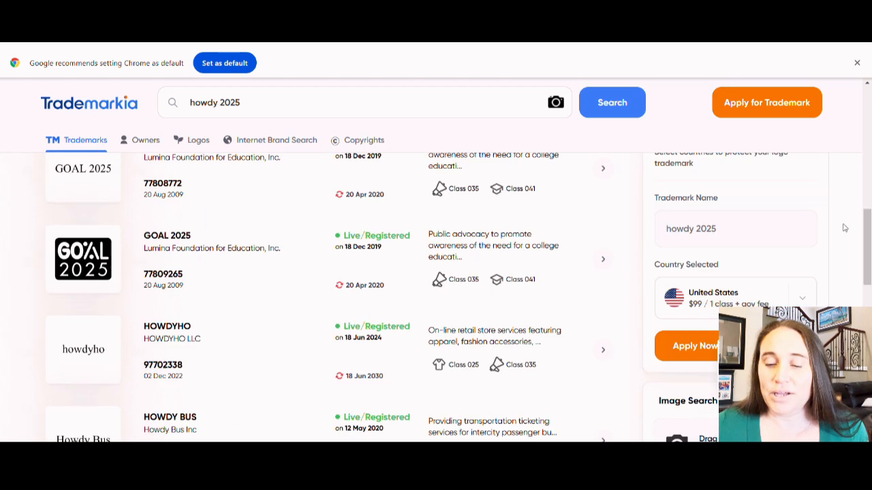
{"action": "scroll", "coordinate": [843, 225], "scroll_direction": "down", "scroll_amount": 3}
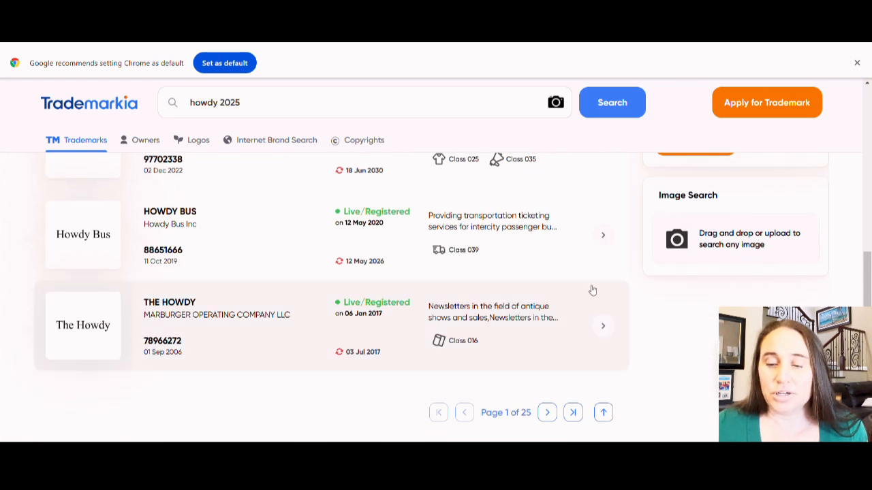
{"action": "mouse_move", "coordinate": [445, 164]}
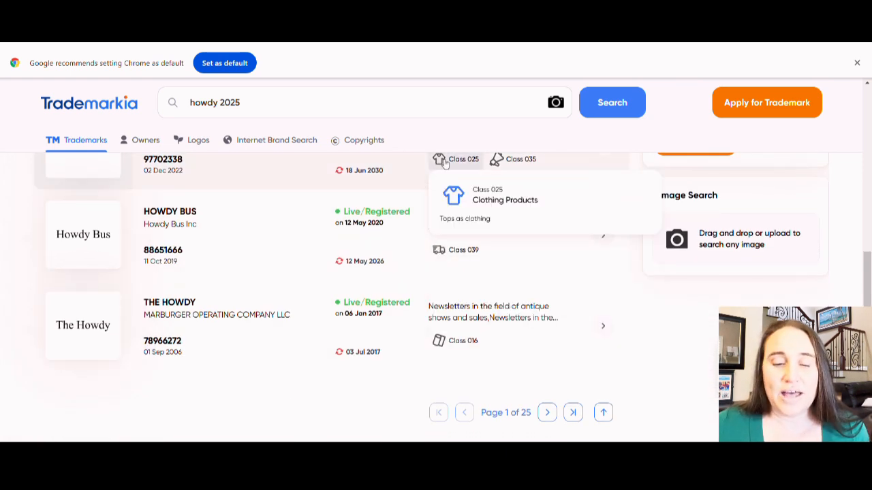
{"action": "scroll", "coordinate": [496, 212], "scroll_direction": "up", "scroll_amount": 1}
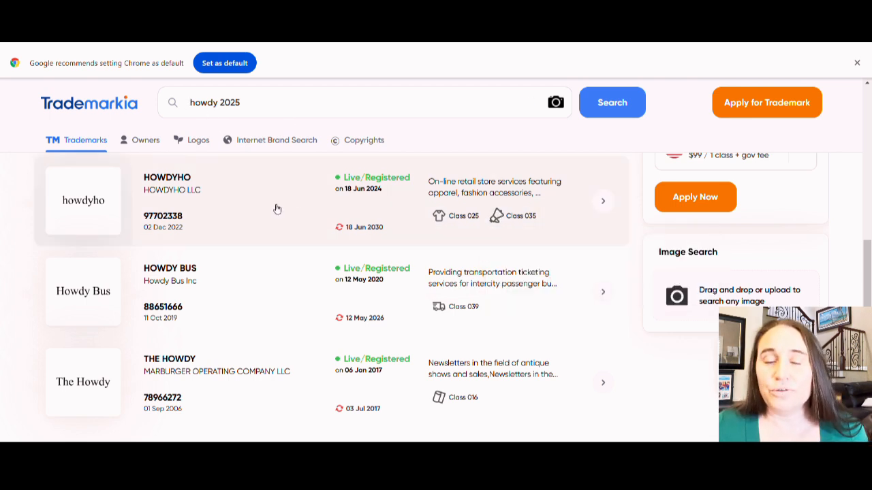
- Switch to Canva and create a new custom-size design of 4500 × 5400 px
{"action": "key", "text": "ctrl+Tab"}
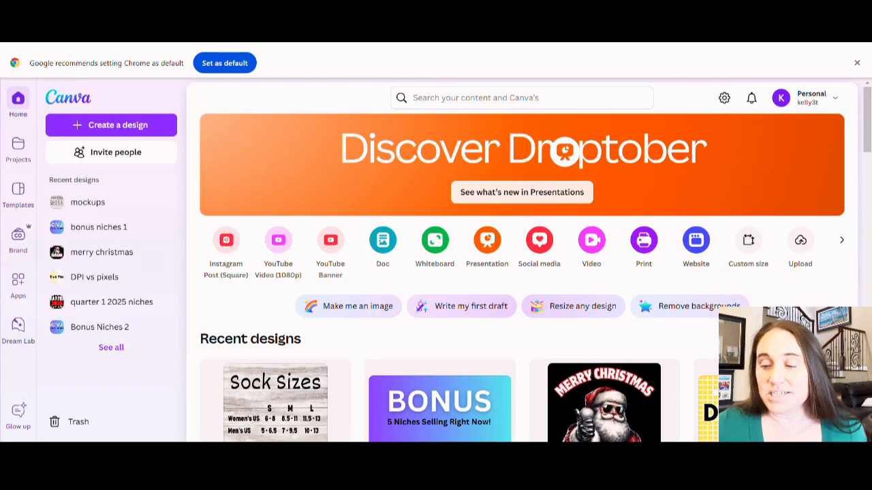
{"action": "left_click", "coordinate": [742, 242]}
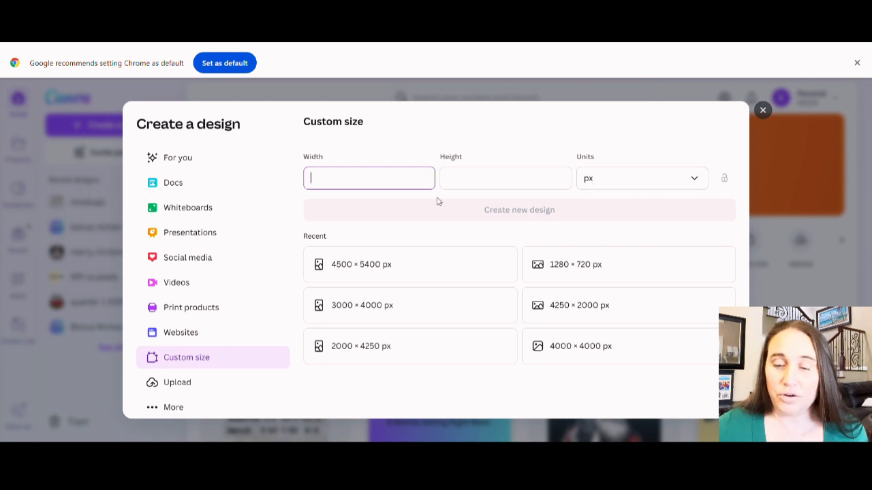
{"action": "type", "text": "4500"}
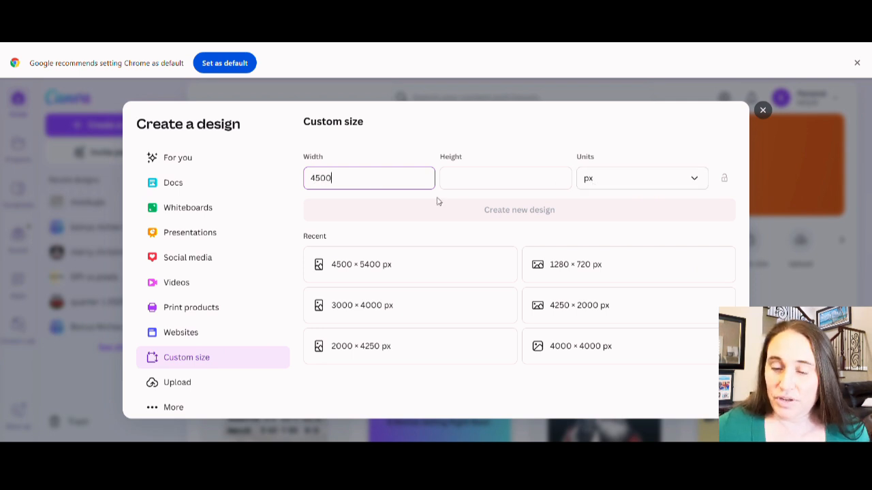
{"action": "left_click", "coordinate": [487, 181]}
{"action": "type", "text": "5"}
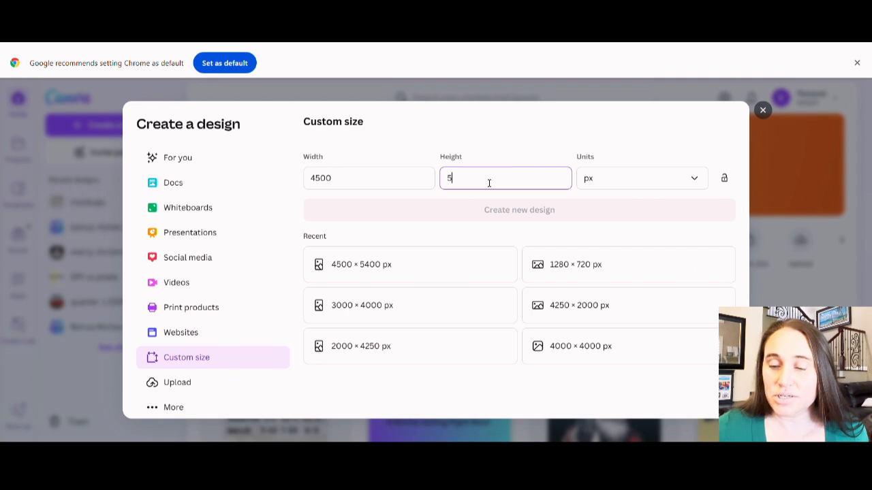
{"action": "type", "text": "400"}
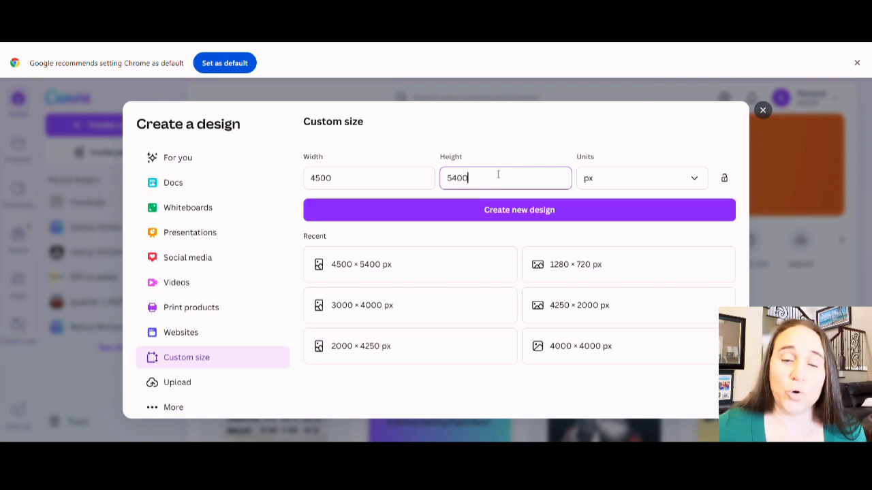
{"action": "left_click", "coordinate": [490, 213]}
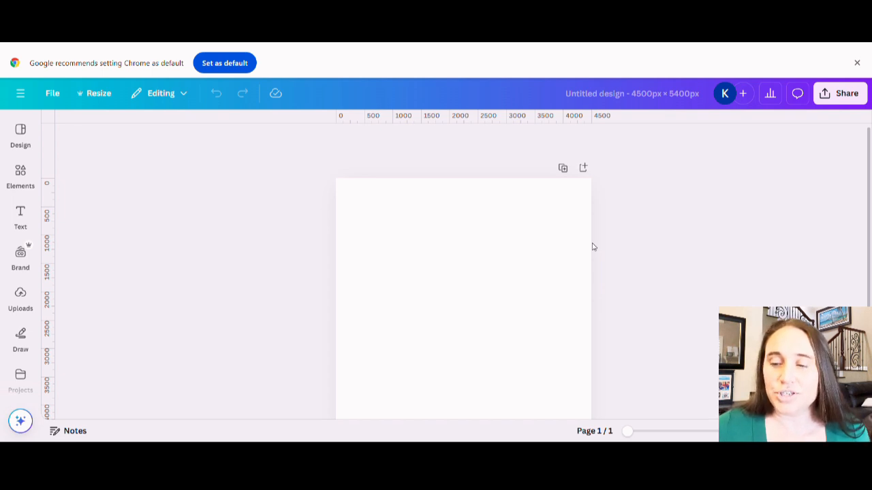
{"action": "scroll", "coordinate": [687, 250], "scroll_direction": "down", "scroll_amount": 1}
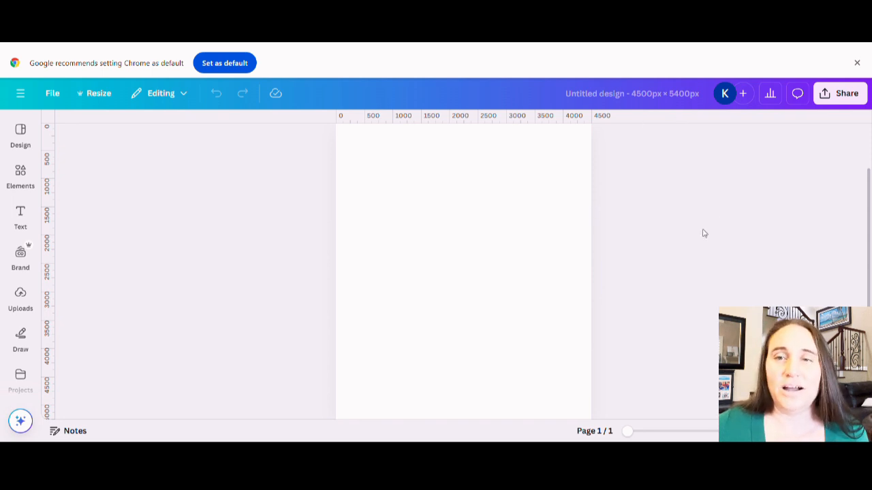
{"action": "scroll", "coordinate": [591, 237], "scroll_direction": "up", "scroll_amount": 1}
{"action": "scroll", "coordinate": [591, 237], "scroll_direction": "down", "scroll_amount": 1}
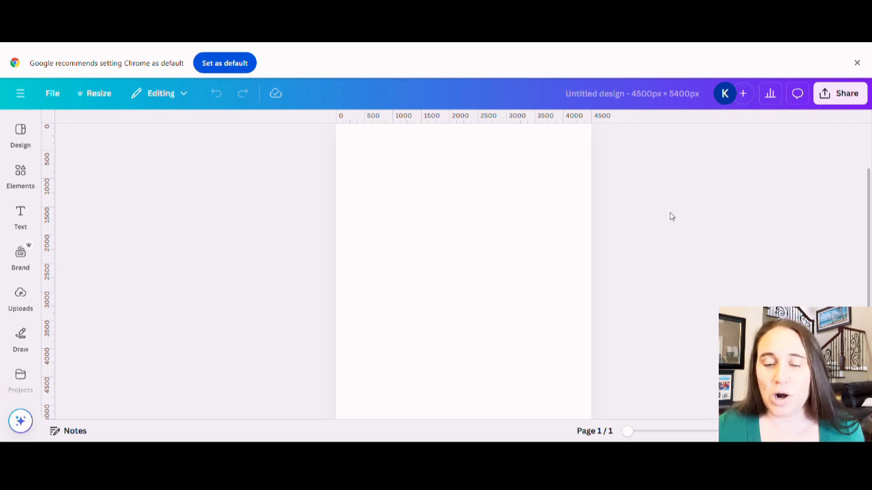
{"action": "scroll", "coordinate": [672, 211], "scroll_direction": "up", "scroll_amount": 1}
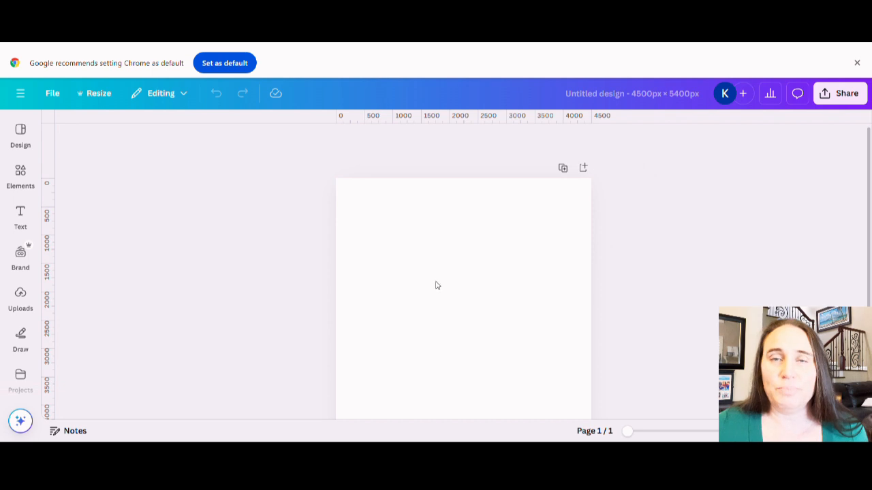
- Set the blank page's background color to solid black
{"action": "left_click", "coordinate": [393, 277]}
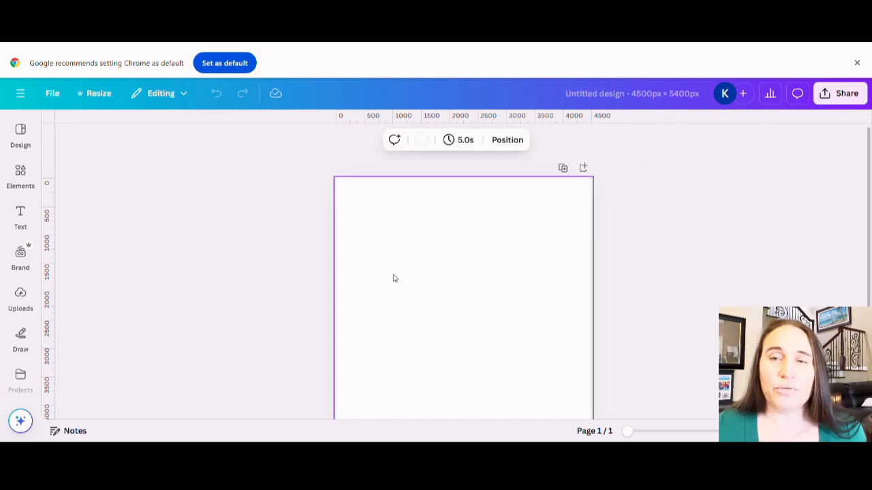
{"action": "left_click", "coordinate": [423, 141]}
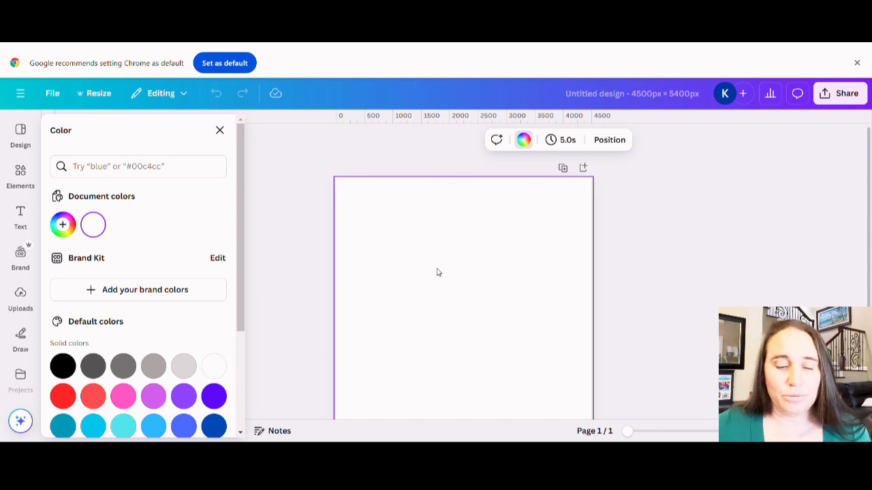
{"action": "left_click", "coordinate": [62, 366]}
{"action": "left_click", "coordinate": [687, 225]}
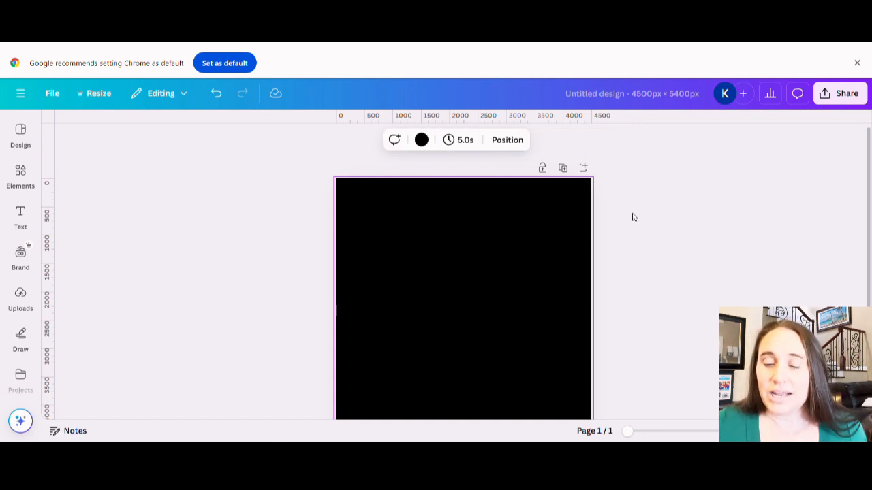
{"action": "scroll", "coordinate": [652, 240], "scroll_direction": "down", "scroll_amount": 1}
{"action": "scroll", "coordinate": [647, 284], "scroll_direction": "up", "scroll_amount": 1}
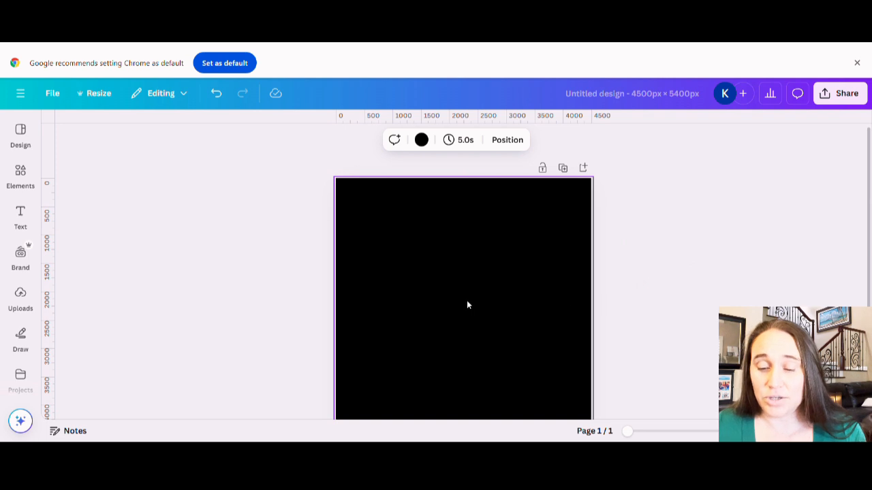
- Add the text "Howdy", move it to the upper part of the page and enlarge it to about size 528
{"action": "key", "text": "t"}
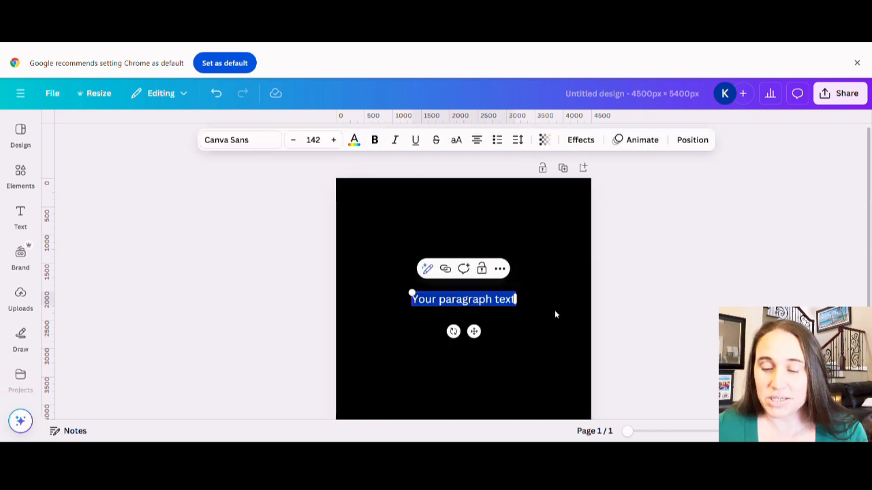
{"action": "type", "text": "Howdy"}
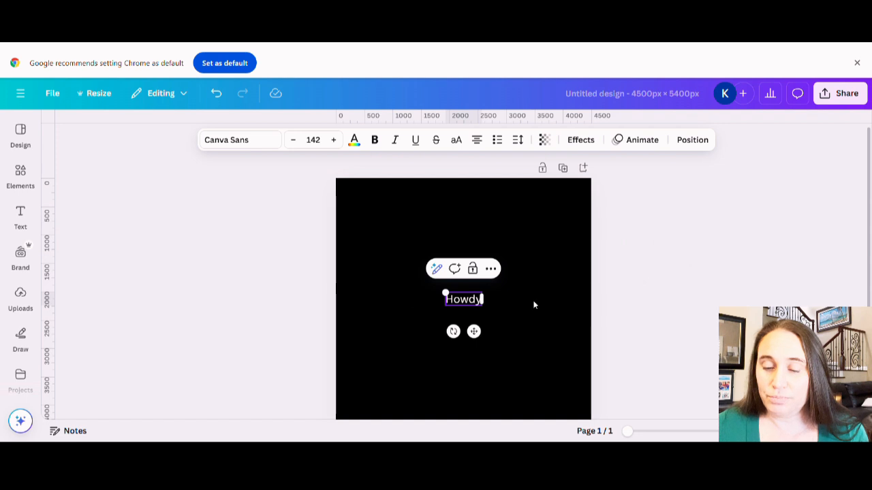
{"action": "left_click", "coordinate": [534, 304]}
{"action": "left_click", "coordinate": [450, 301]}
{"action": "left_click_drag", "start_coordinate": [445, 293], "coordinate": [379, 266]}
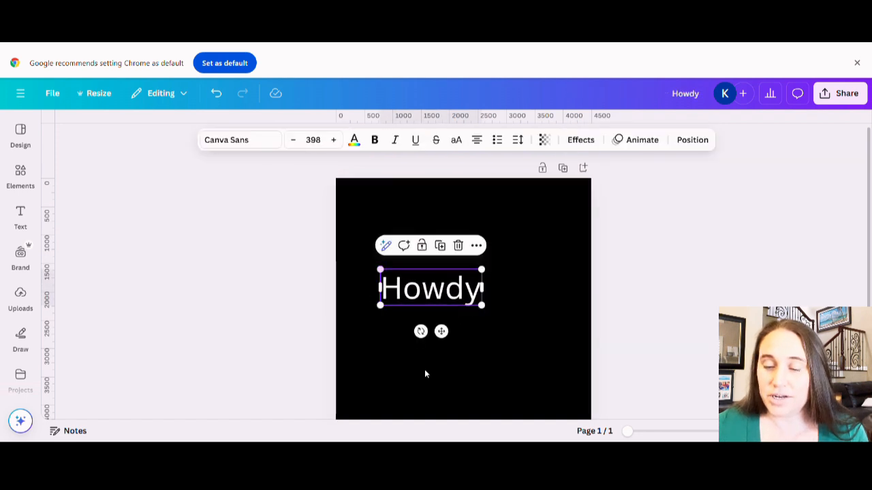
{"action": "left_click_drag", "start_coordinate": [430, 286], "coordinate": [430, 230]}
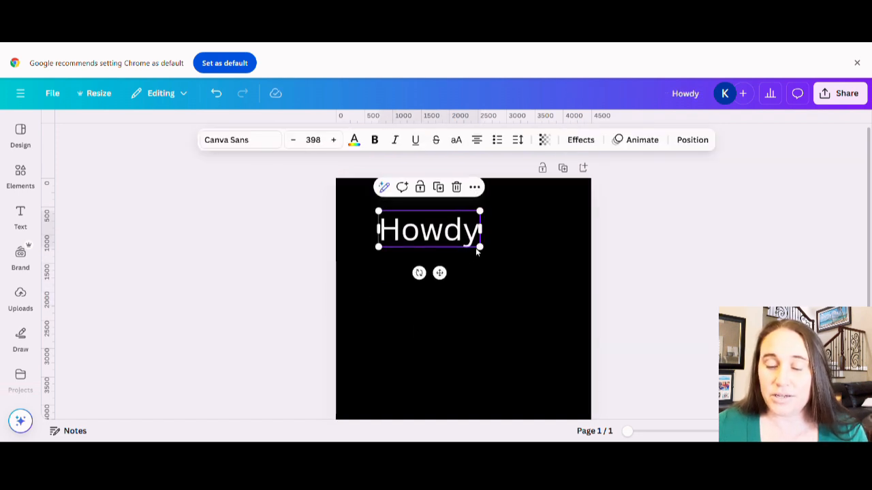
{"action": "left_click_drag", "start_coordinate": [479, 247], "coordinate": [514, 259]}
- Tilt the Howdy text slightly counterclockwise and shift it closer to the page's upper edge
{"action": "left_click_drag", "start_coordinate": [446, 285], "coordinate": [468, 290]}
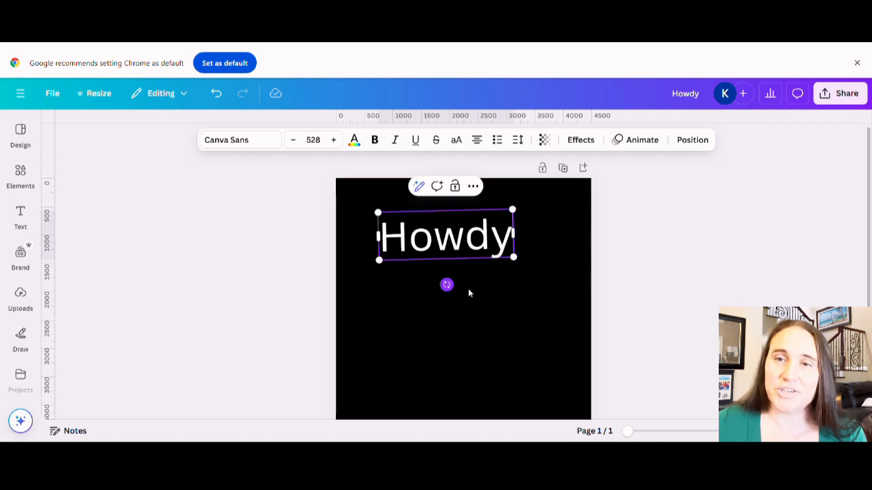
{"action": "left_click", "coordinate": [470, 293]}
{"action": "left_click", "coordinate": [473, 244]}
{"action": "left_click", "coordinate": [522, 295]}
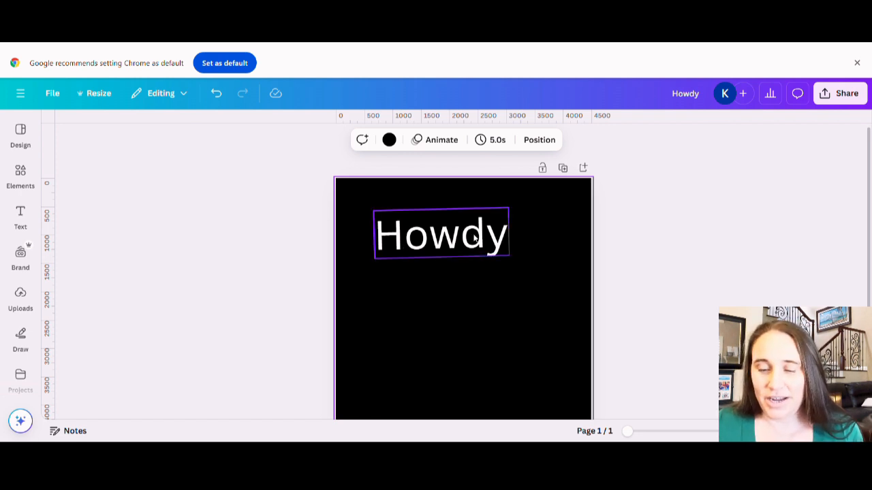
{"action": "left_click_drag", "start_coordinate": [493, 252], "coordinate": [501, 244]}
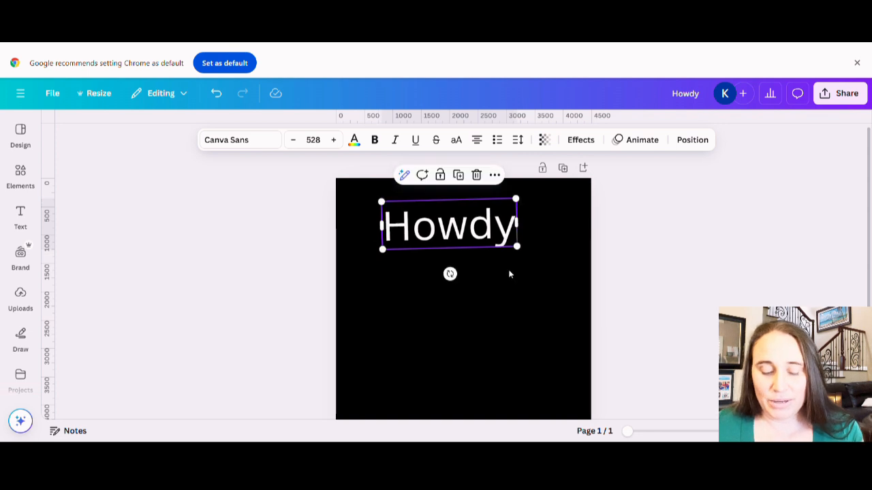
- Add the text "2 25" with a gap for the zero, and place it centered below Howdy at about size 857
{"action": "left_click", "coordinate": [459, 358]}
{"action": "type", "text": "text"}
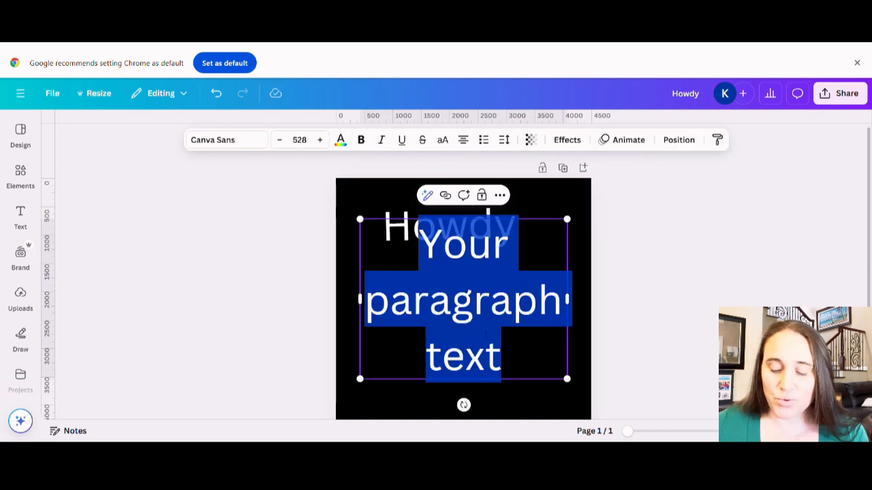
{"action": "type", "text": "2"}
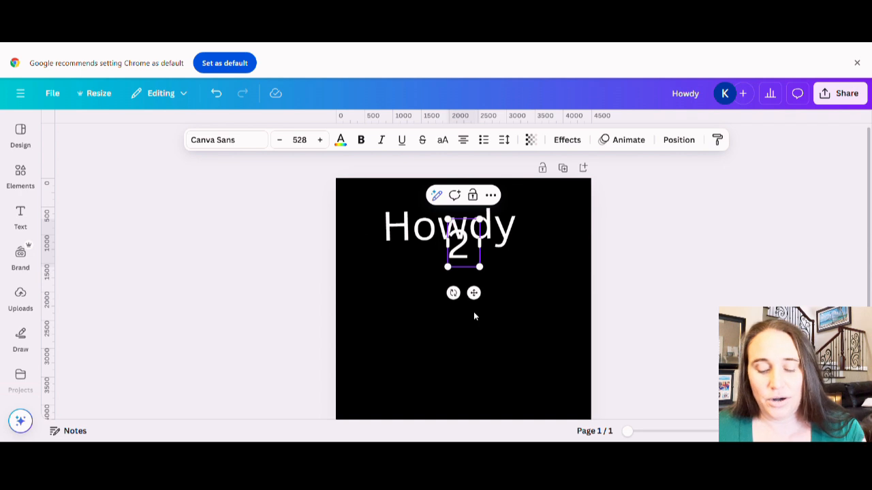
{"action": "type", "text": "   25"}
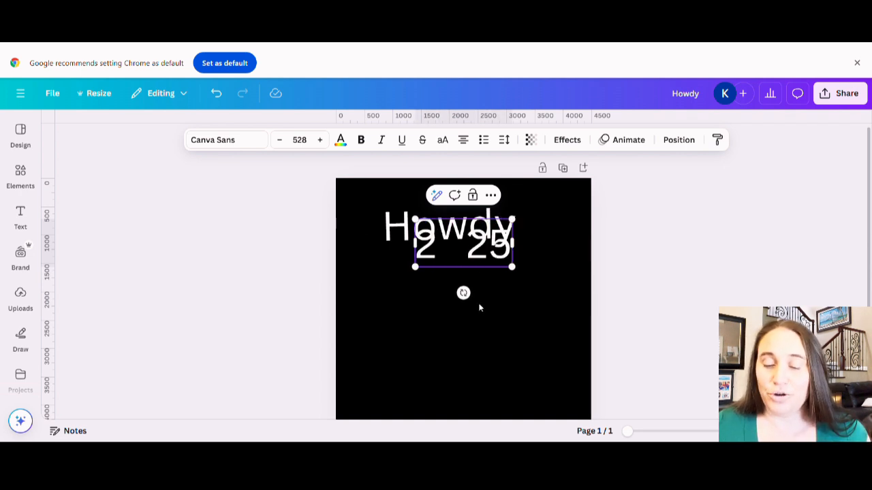
{"action": "key", "text": "Escape"}
{"action": "left_click_drag", "start_coordinate": [478, 254], "coordinate": [539, 343]}
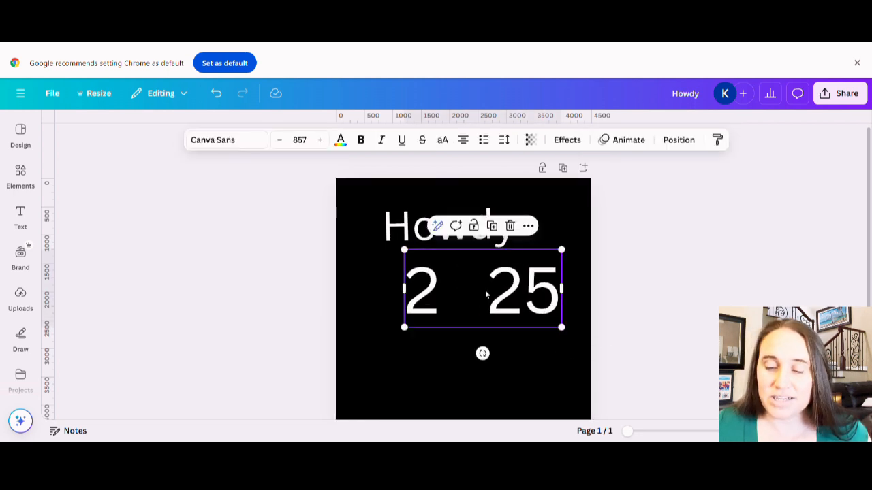
{"action": "left_click_drag", "start_coordinate": [531, 306], "coordinate": [512, 310]}
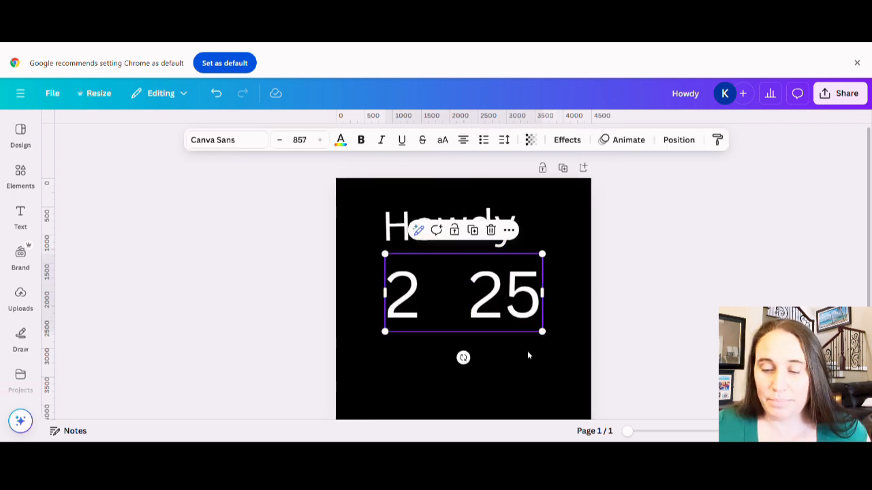
- Straighten the Howdy text above the number line and enlarge it to roughly the width of "2 25"
{"action": "left_click", "coordinate": [527, 350]}
{"action": "left_click_drag", "start_coordinate": [485, 239], "coordinate": [484, 232]}
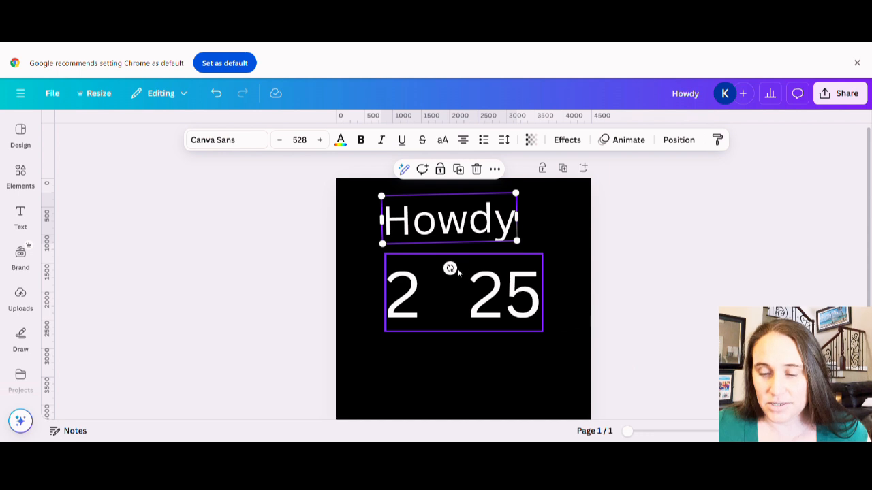
{"action": "left_click_drag", "start_coordinate": [450, 268], "coordinate": [457, 278]}
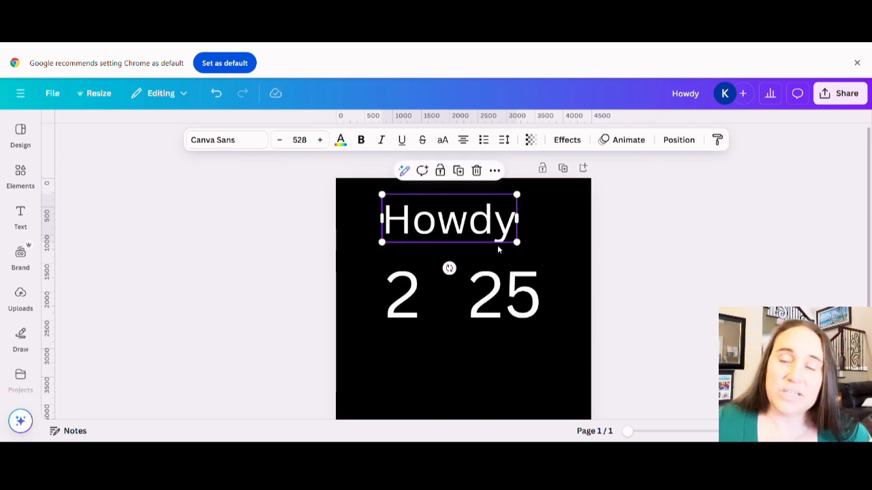
{"action": "left_click_drag", "start_coordinate": [517, 241], "coordinate": [565, 266]}
{"action": "left_click", "coordinate": [516, 360]}
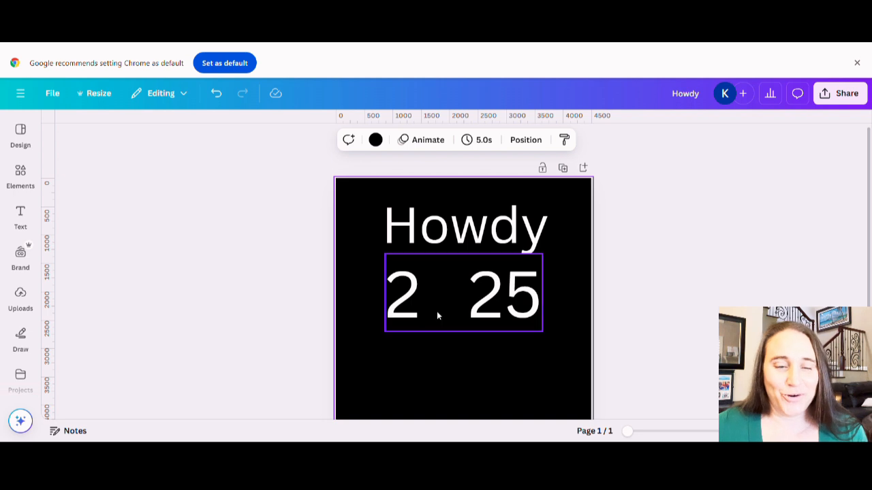
- Search the design elements for "disco ball" and show all matching graphics
{"action": "left_click", "coordinate": [20, 213]}
{"action": "left_click", "coordinate": [22, 175]}
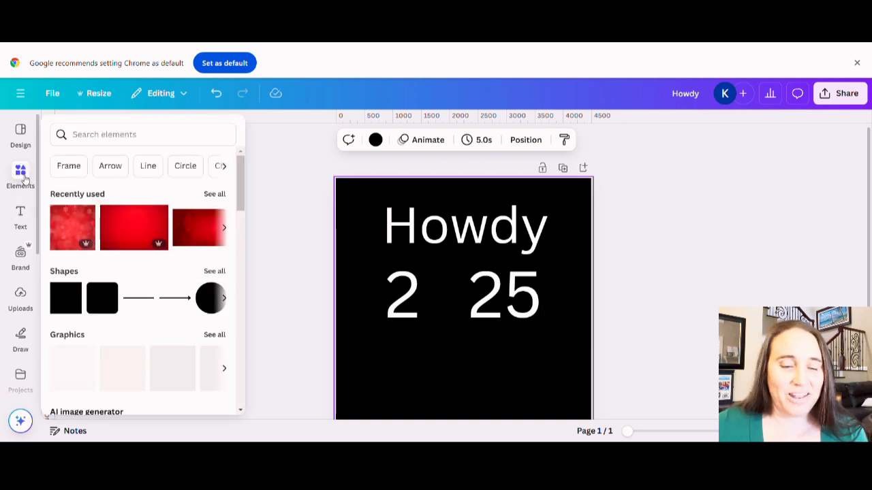
{"action": "left_click", "coordinate": [10, 356]}
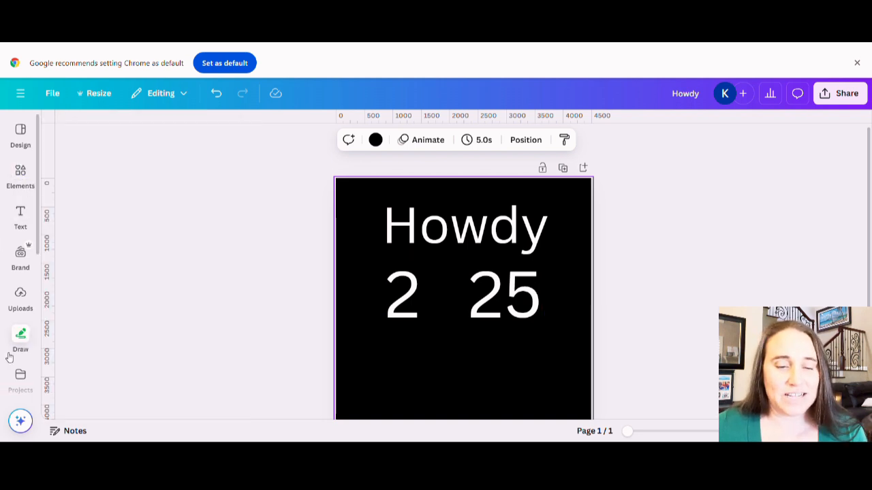
{"action": "left_click", "coordinate": [11, 219]}
{"action": "left_click", "coordinate": [9, 181]}
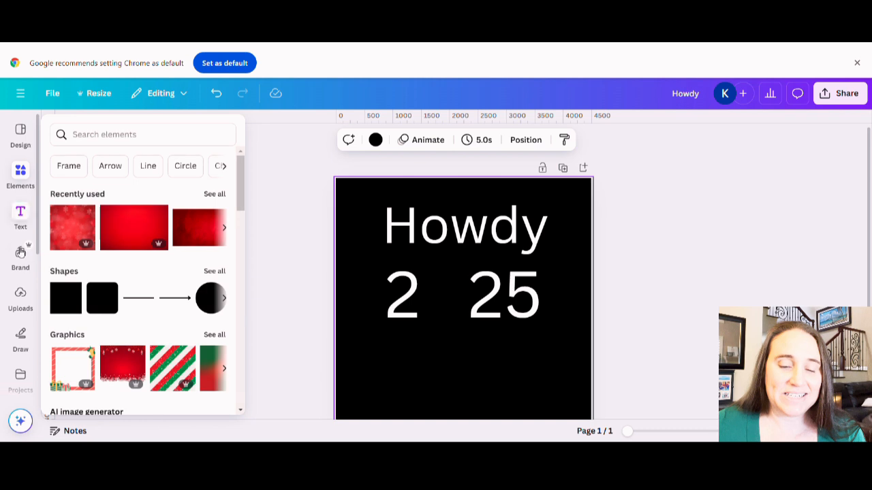
{"action": "left_click", "coordinate": [20, 173]}
{"action": "left_click", "coordinate": [99, 132]}
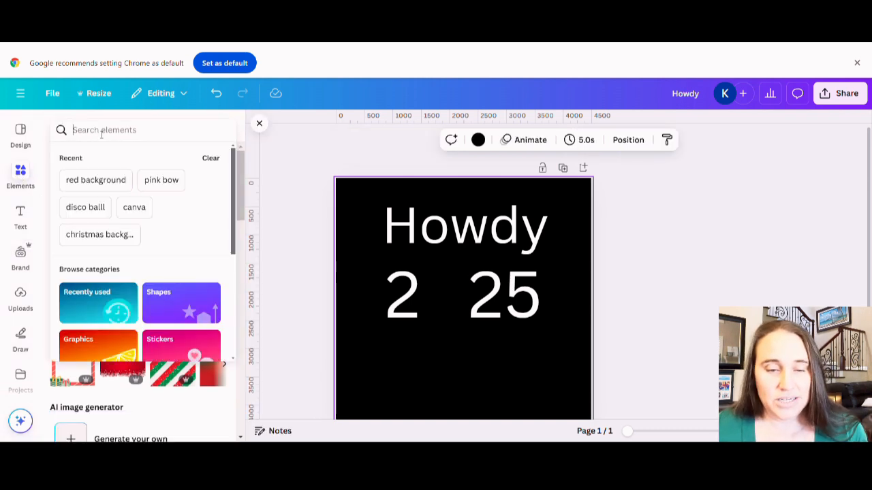
{"action": "type", "text": "disco"}
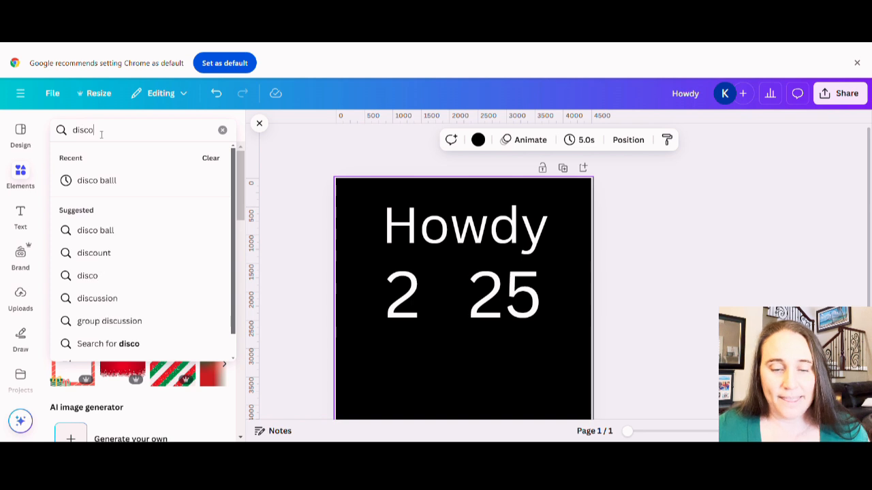
{"action": "type", "text": " ball"}
{"action": "key", "text": "Return"}
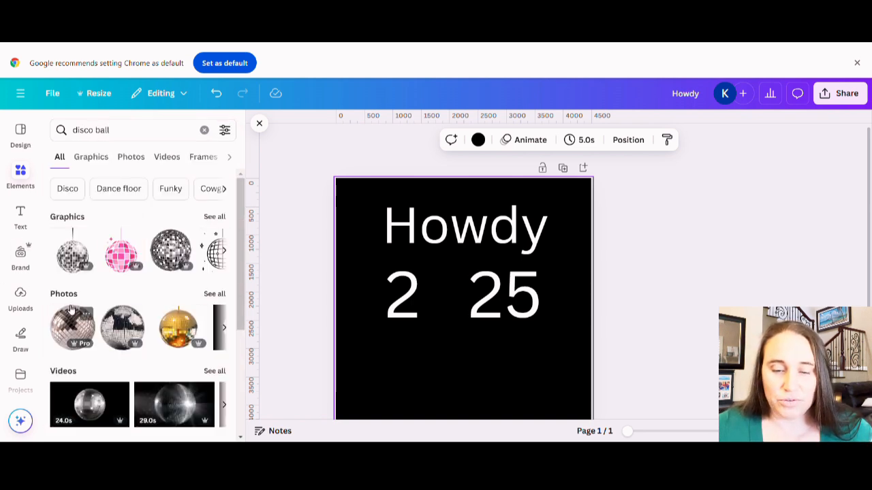
{"action": "left_click", "coordinate": [215, 217]}
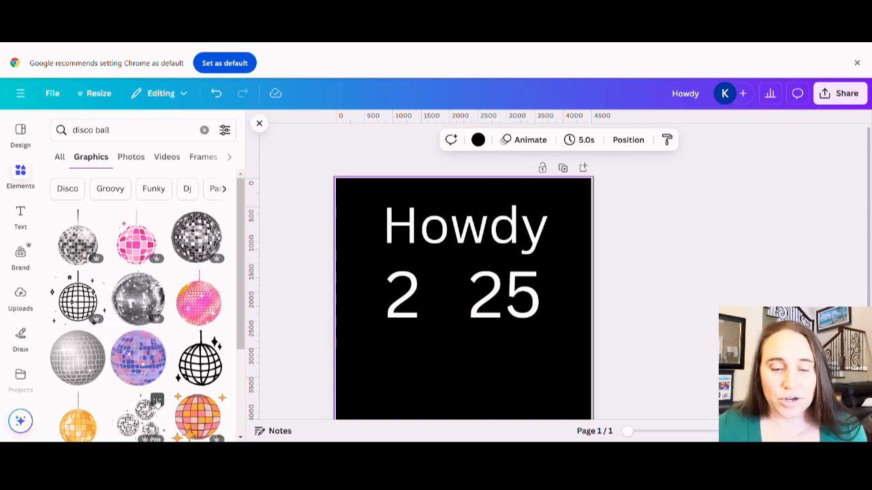
- Add the hanging pink disco ball graphic with large tiles to the page
{"action": "scroll", "coordinate": [153, 341], "scroll_direction": "down", "scroll_amount": 1}
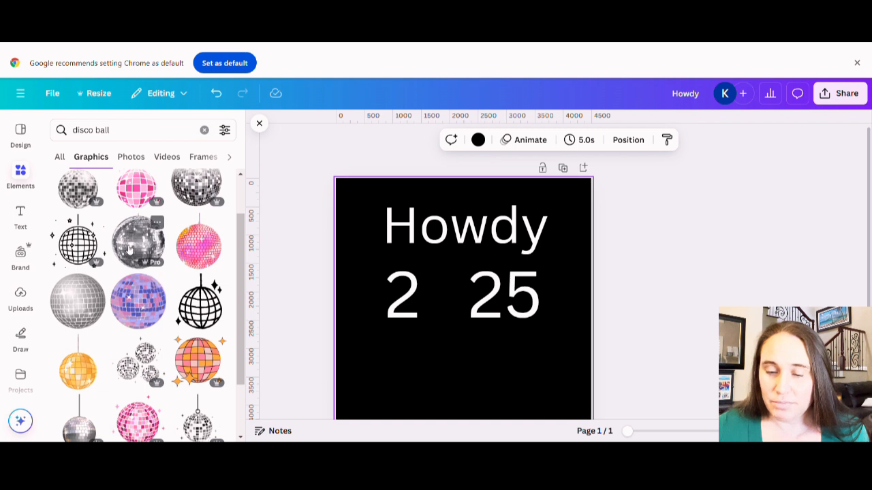
{"action": "left_click", "coordinate": [136, 188]}
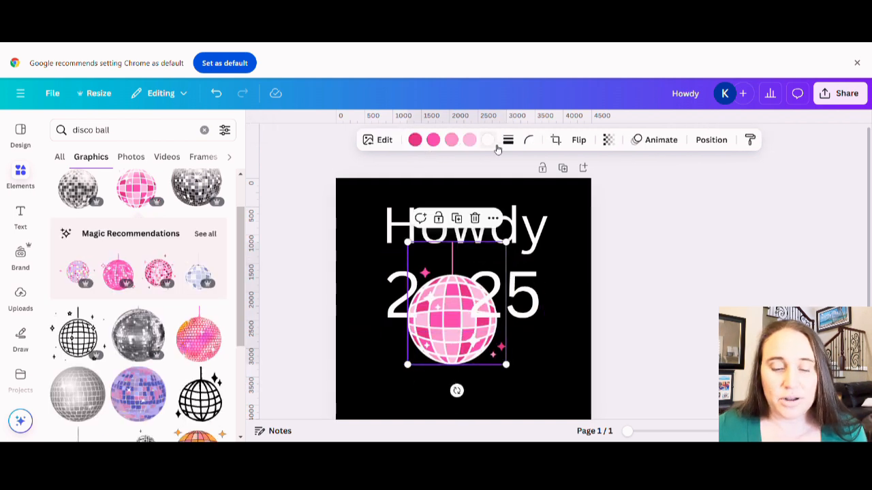
- Replace the large-tiled disco ball with the small-tiled pink one with sparkles, positioned just below the gap in "2 25"
{"action": "scroll", "coordinate": [131, 346], "scroll_direction": "down", "scroll_amount": 1}
{"action": "scroll", "coordinate": [131, 345], "scroll_direction": "down", "scroll_amount": 4}
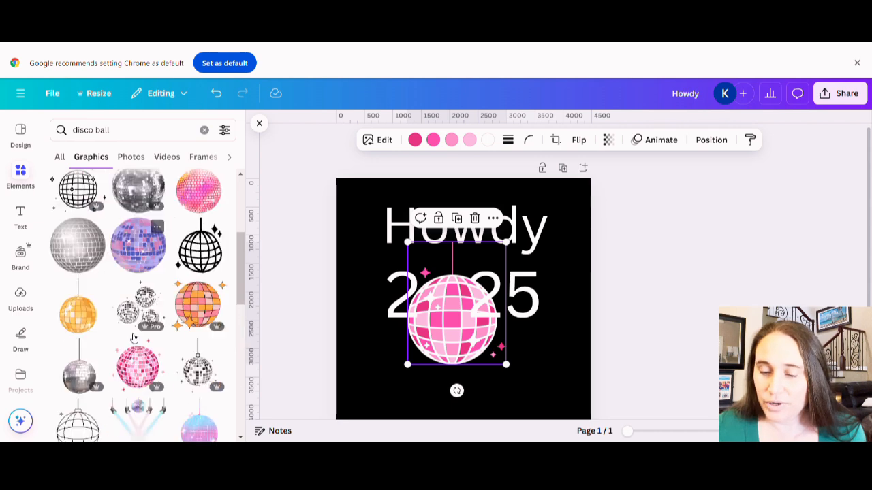
{"action": "left_click", "coordinate": [134, 297]}
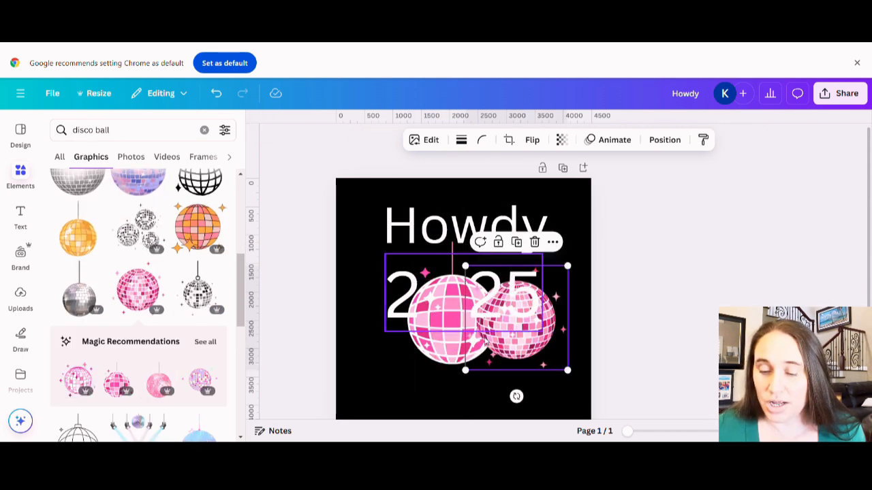
{"action": "left_click", "coordinate": [444, 351]}
{"action": "key", "text": "Delete"}
{"action": "left_click_drag", "start_coordinate": [521, 346], "coordinate": [452, 362]}
{"action": "left_click", "coordinate": [510, 382]}
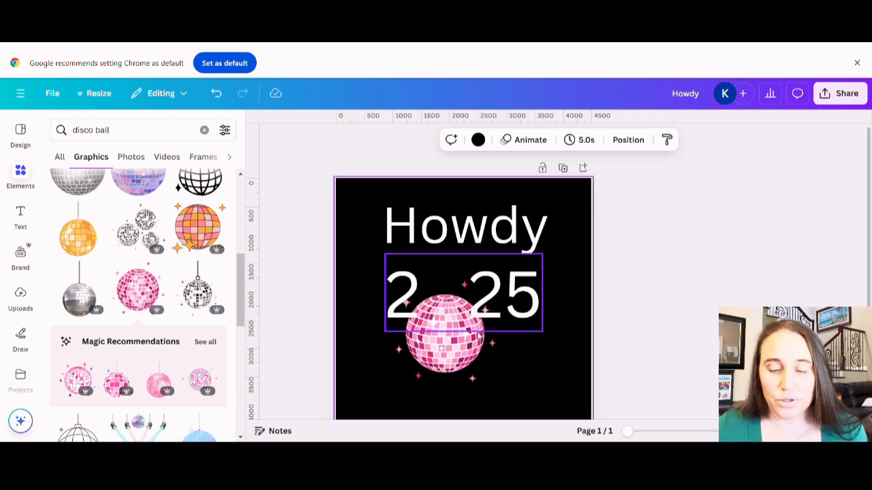
- Try the orange-and-cream disco ball graphic beside the pink one and remove it
{"action": "scroll", "coordinate": [137, 293], "scroll_direction": "down", "scroll_amount": 1}
{"action": "scroll", "coordinate": [137, 293], "scroll_direction": "down", "scroll_amount": 5}
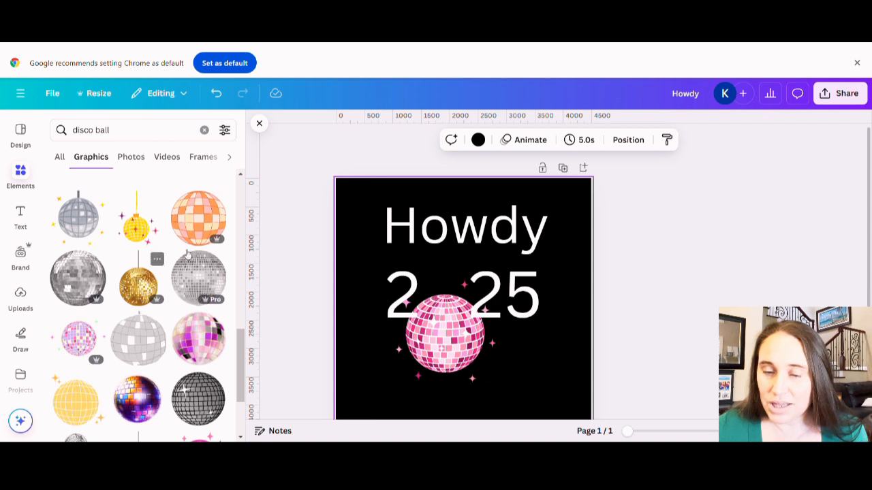
{"action": "left_click_drag", "start_coordinate": [197, 218], "coordinate": [554, 358]}
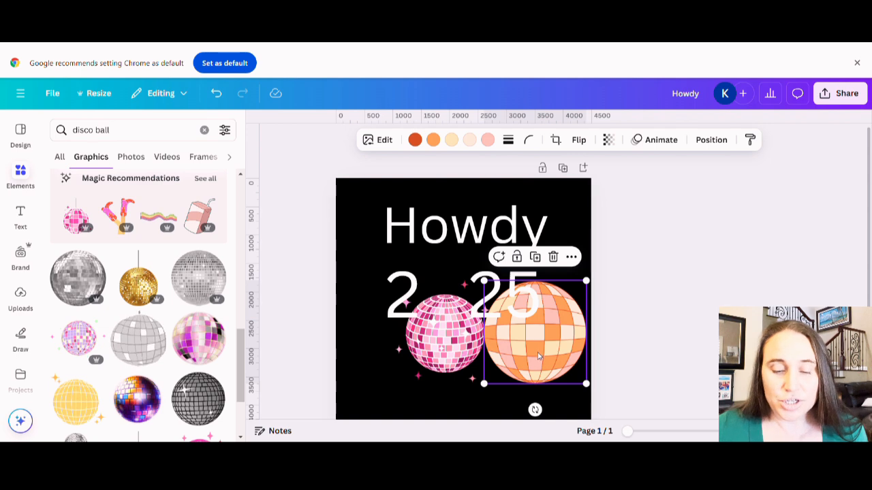
{"action": "key", "text": "Delete"}
- Browse further disco ball graphics, try the magenta one with sparkles over the pink ball, and remove it
{"action": "scroll", "coordinate": [156, 339], "scroll_direction": "down", "scroll_amount": 2}
{"action": "scroll", "coordinate": [156, 339], "scroll_direction": "down", "scroll_amount": 4}
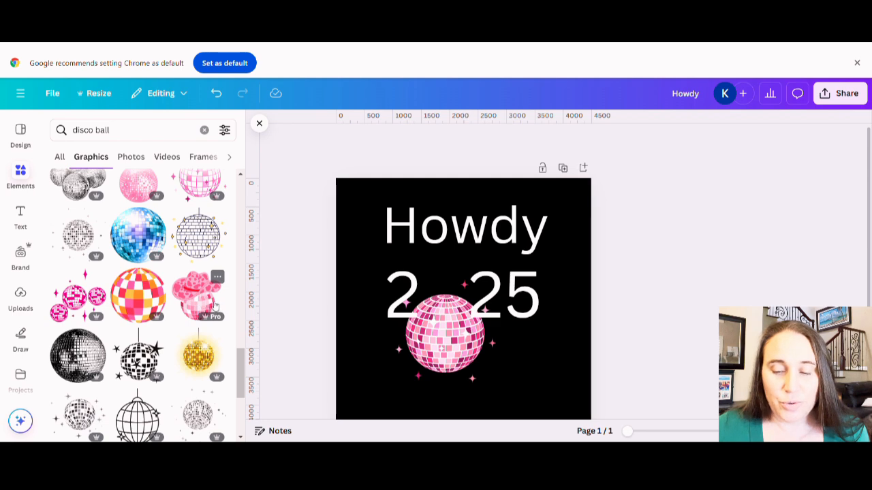
{"action": "scroll", "coordinate": [120, 286], "scroll_direction": "down", "scroll_amount": 4}
{"action": "scroll", "coordinate": [120, 286], "scroll_direction": "down", "scroll_amount": 1}
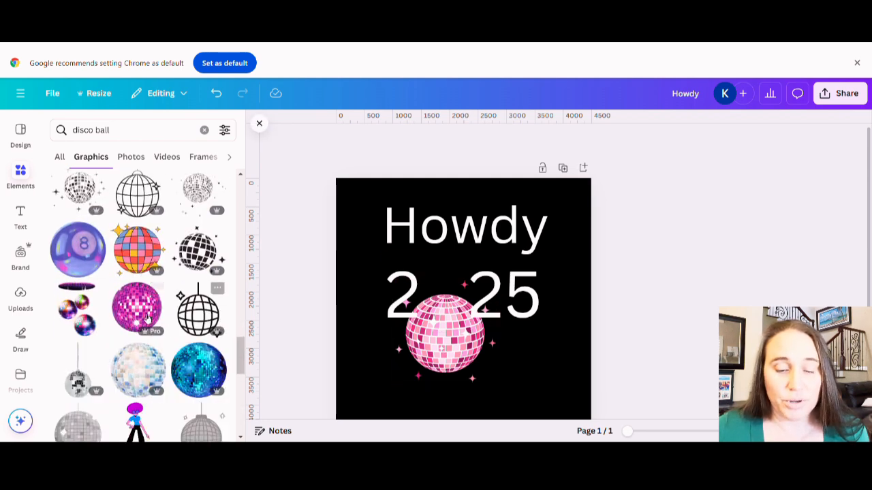
{"action": "scroll", "coordinate": [129, 302], "scroll_direction": "down", "scroll_amount": 3}
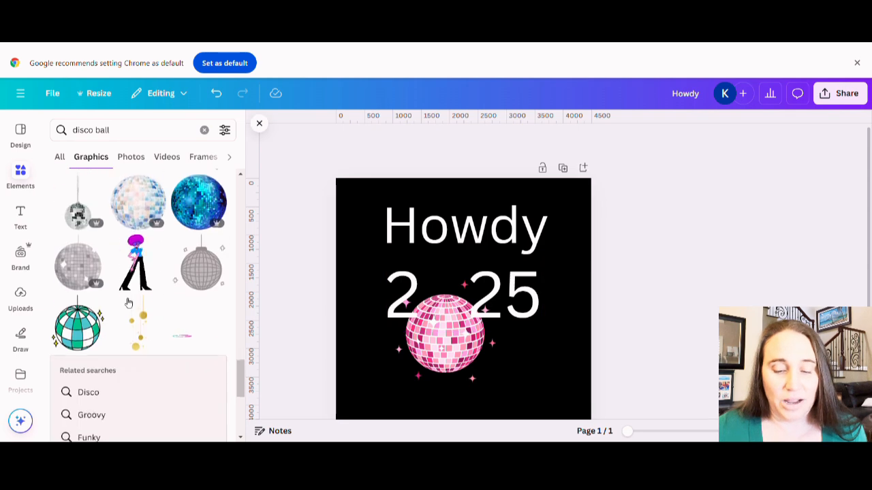
{"action": "scroll", "coordinate": [126, 305], "scroll_direction": "down", "scroll_amount": 3}
{"action": "scroll", "coordinate": [126, 304], "scroll_direction": "down", "scroll_amount": 5}
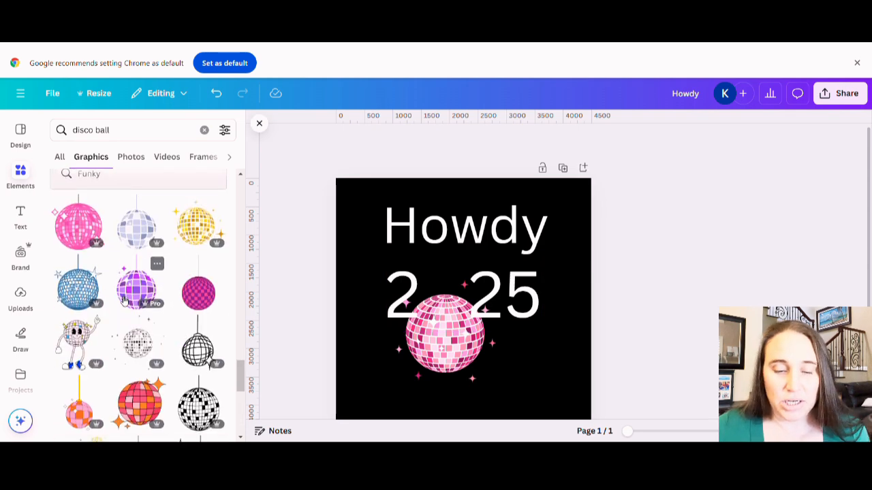
{"action": "scroll", "coordinate": [124, 321], "scroll_direction": "down", "scroll_amount": 3}
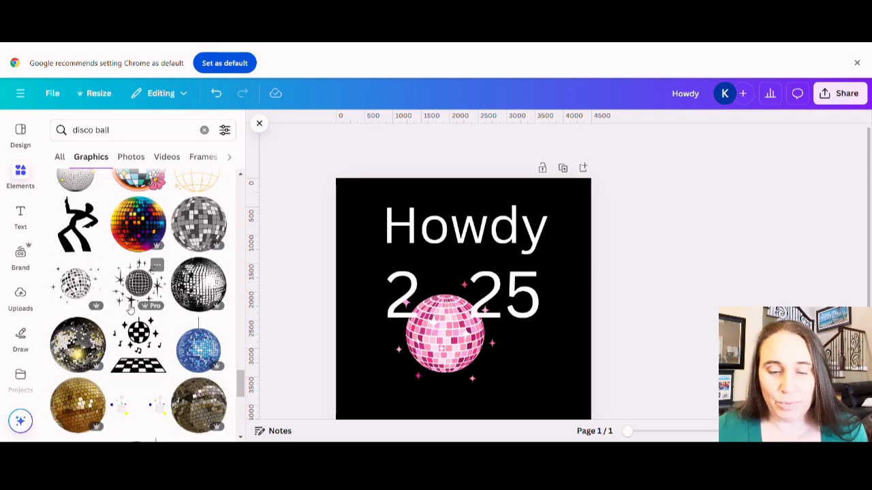
{"action": "scroll", "coordinate": [119, 330], "scroll_direction": "down", "scroll_amount": 2}
{"action": "scroll", "coordinate": [118, 334], "scroll_direction": "down", "scroll_amount": 2}
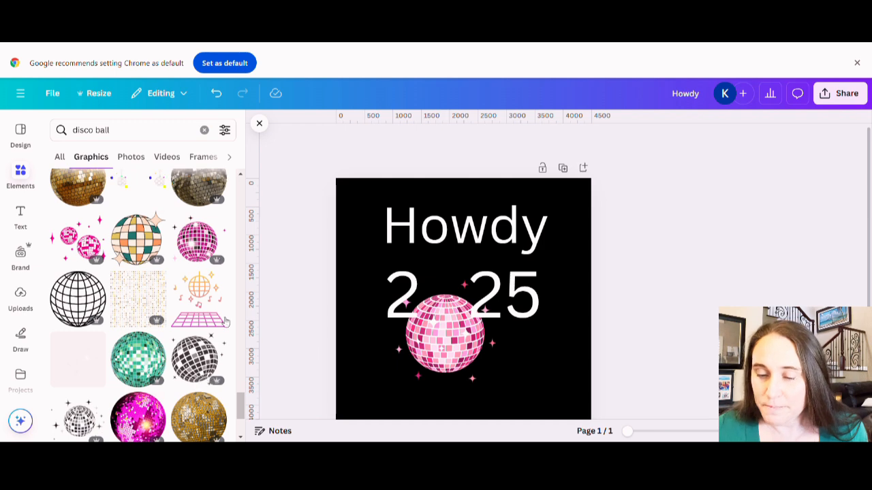
{"action": "left_click", "coordinate": [203, 238]}
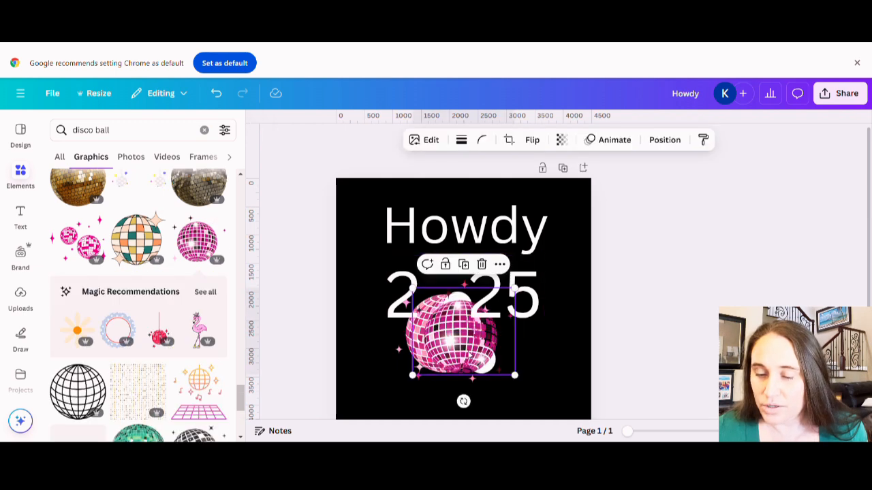
{"action": "left_click_drag", "start_coordinate": [470, 347], "coordinate": [97, 343]}
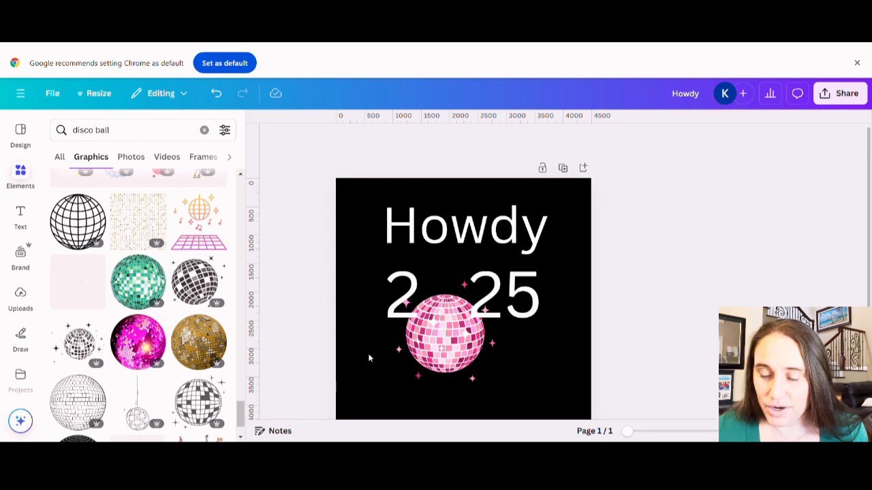
- Shrink the pink disco ball and place it in the gap of "2 25" as the zero
{"action": "left_click", "coordinate": [441, 347]}
{"action": "left_click_drag", "start_coordinate": [459, 343], "coordinate": [454, 309]}
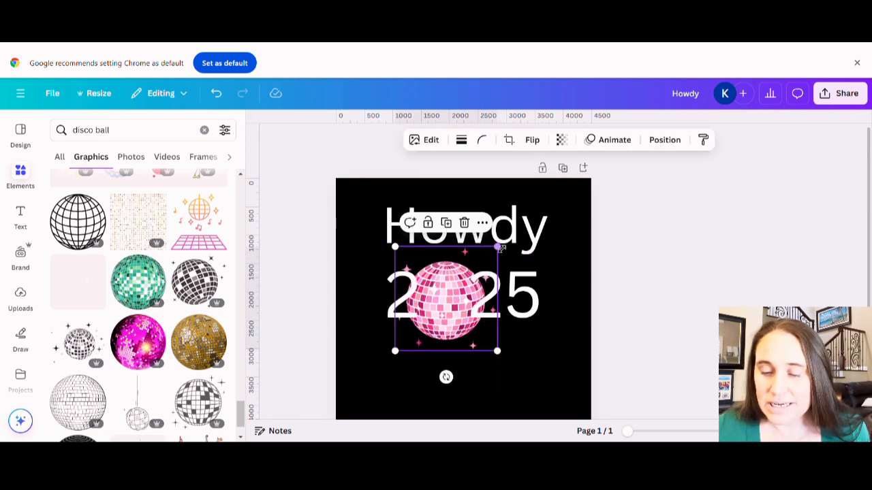
{"action": "left_click_drag", "start_coordinate": [501, 253], "coordinate": [457, 274]}
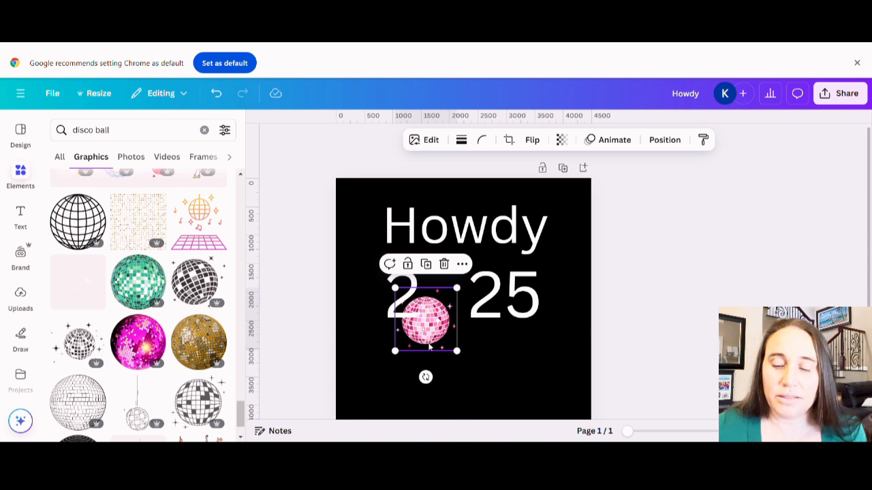
{"action": "left_click_drag", "start_coordinate": [437, 334], "coordinate": [455, 321]}
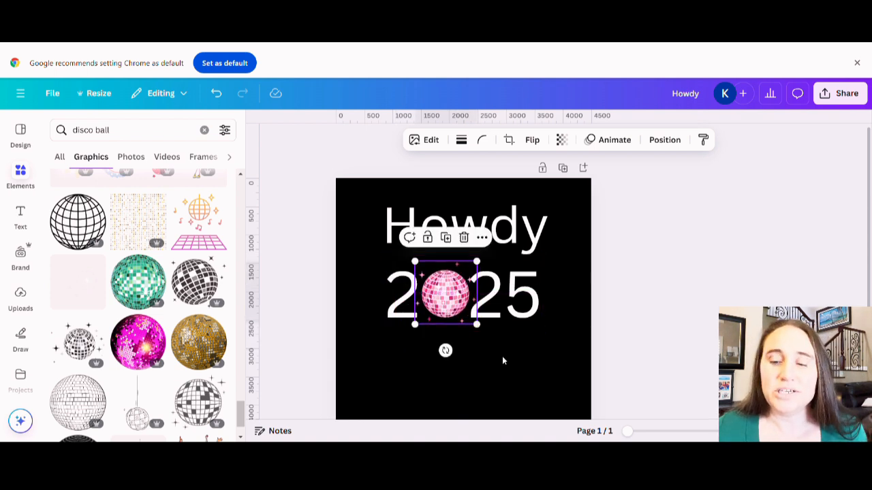
{"action": "left_click", "coordinate": [511, 367]}
{"action": "left_click", "coordinate": [327, 314]}
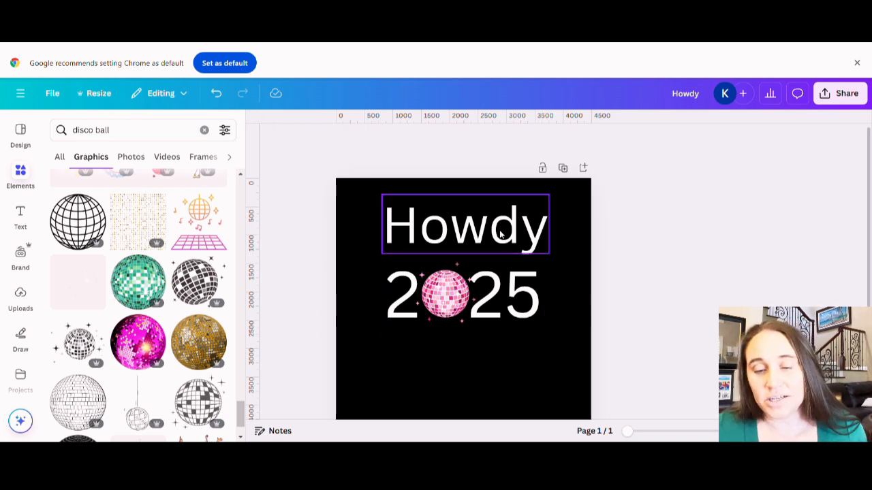
- Search the fonts for "dream to" and set the "2 25" text to Dream to Berich
{"action": "left_click", "coordinate": [509, 298]}
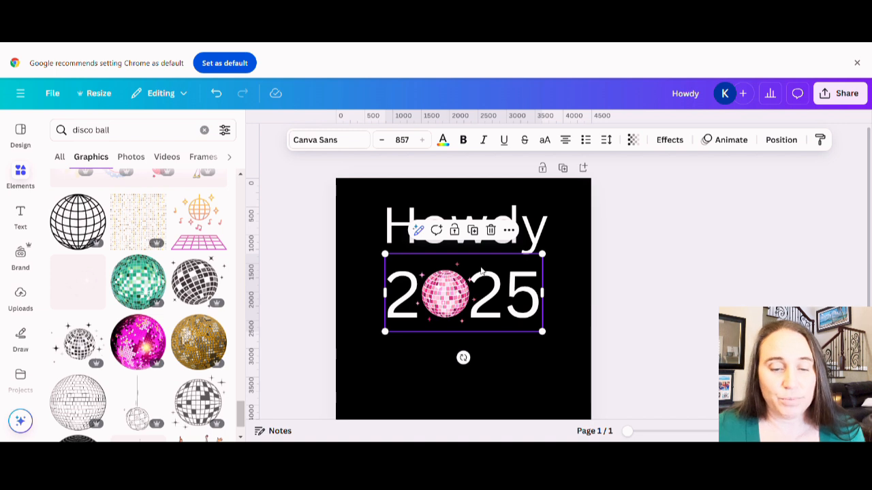
{"action": "left_click", "coordinate": [323, 151]}
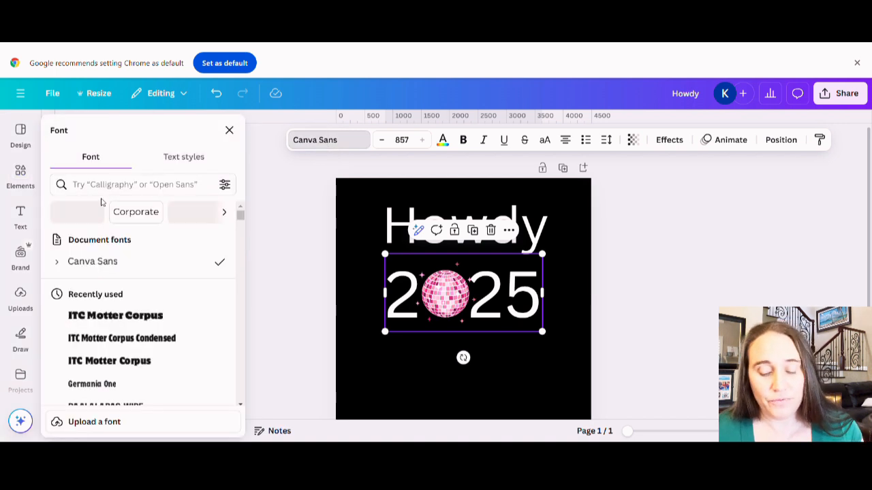
{"action": "left_click", "coordinate": [86, 188]}
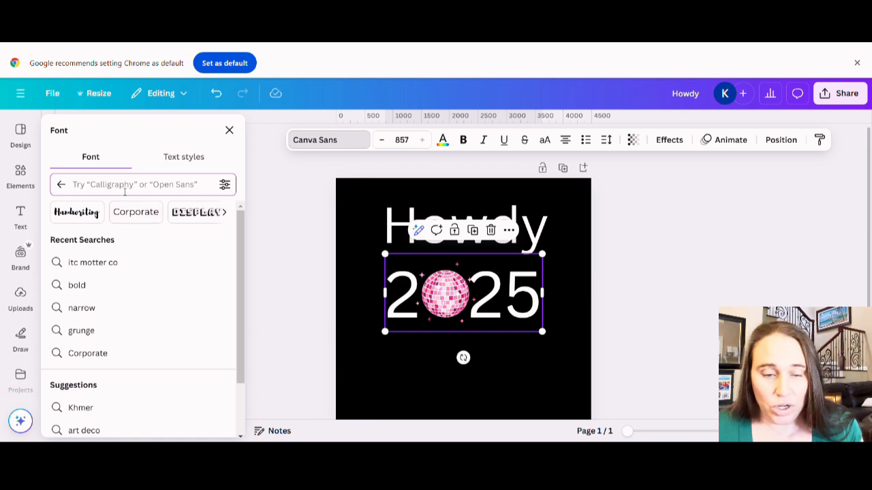
{"action": "type", "text": "dre"}
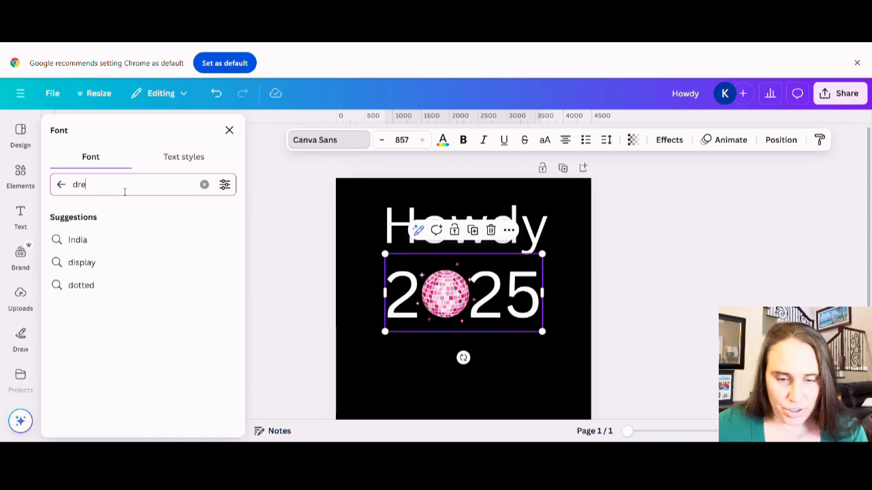
{"action": "type", "text": "am to"}
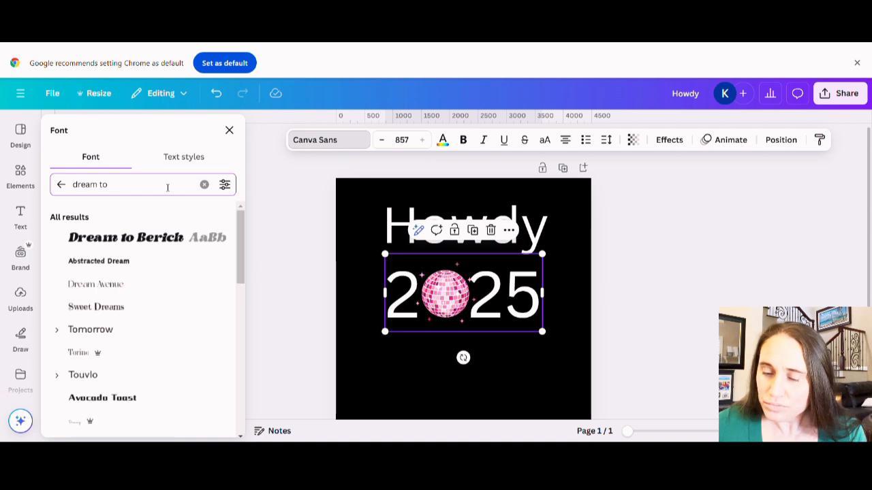
{"action": "left_click", "coordinate": [151, 242]}
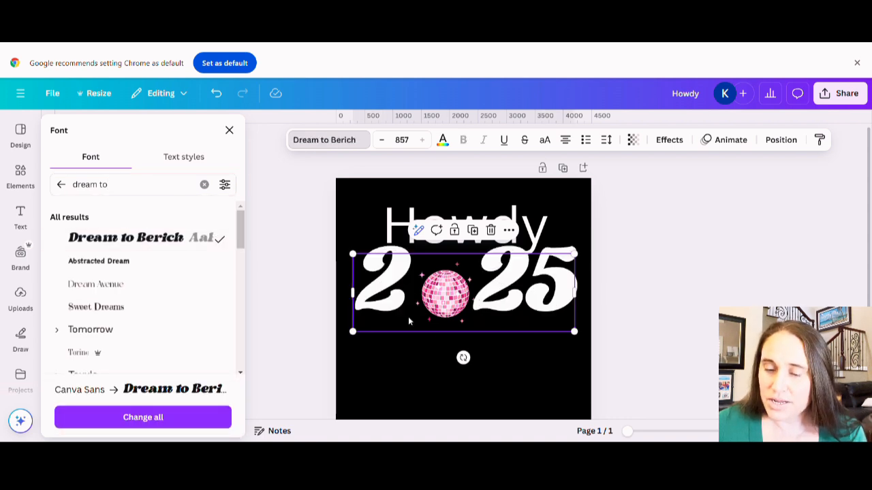
{"action": "left_click", "coordinate": [571, 385]}
- Move the "2 25" text slightly down, level with the disco ball and clear of "Howdy"
{"action": "left_click_drag", "start_coordinate": [532, 280], "coordinate": [532, 287]}
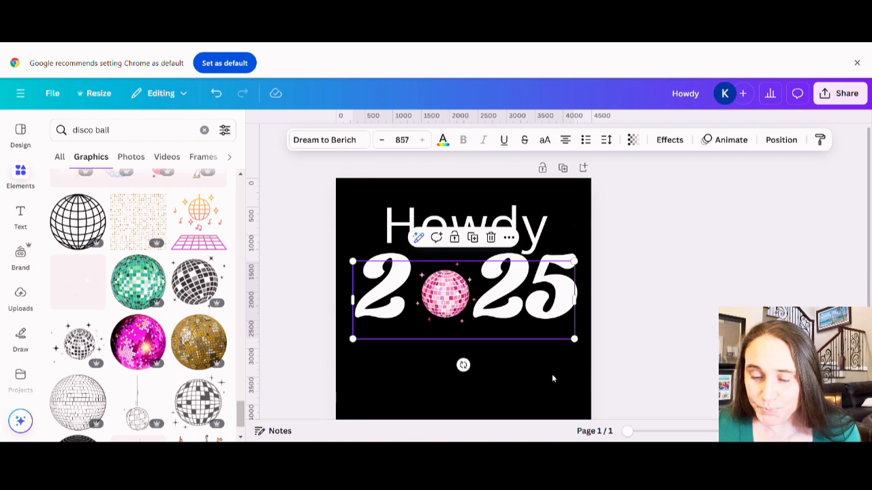
{"action": "left_click", "coordinate": [518, 302]}
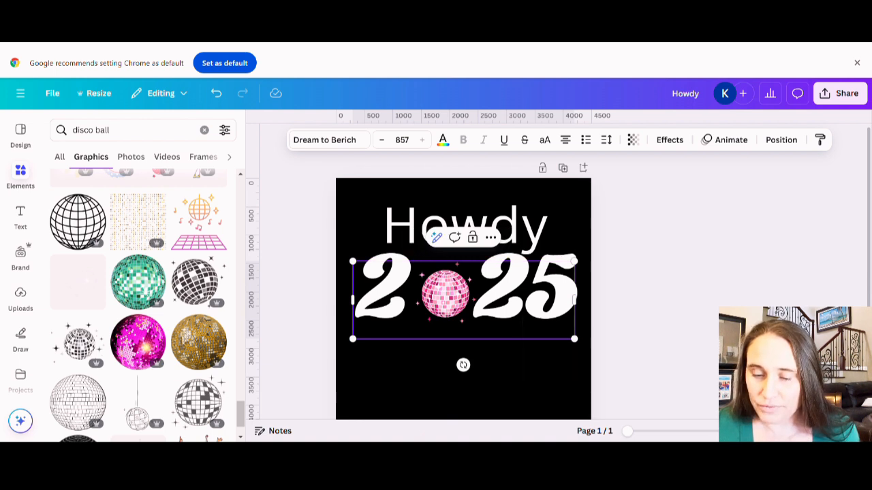
{"action": "left_click", "coordinate": [405, 398]}
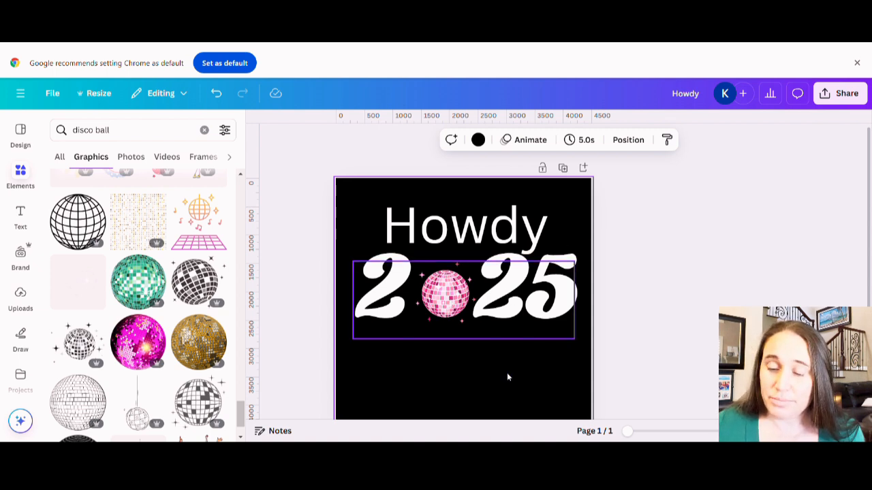
{"action": "left_click", "coordinate": [518, 311]}
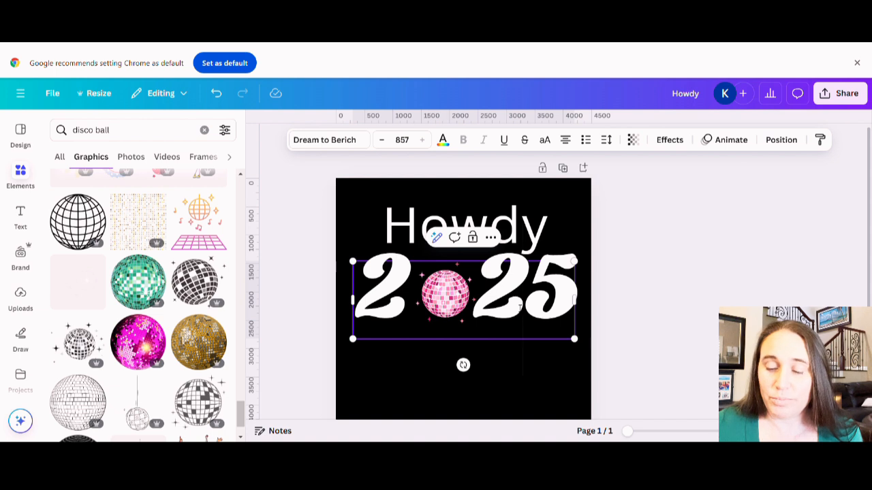
{"action": "left_click", "coordinate": [450, 320]}
{"action": "left_click", "coordinate": [453, 331]}
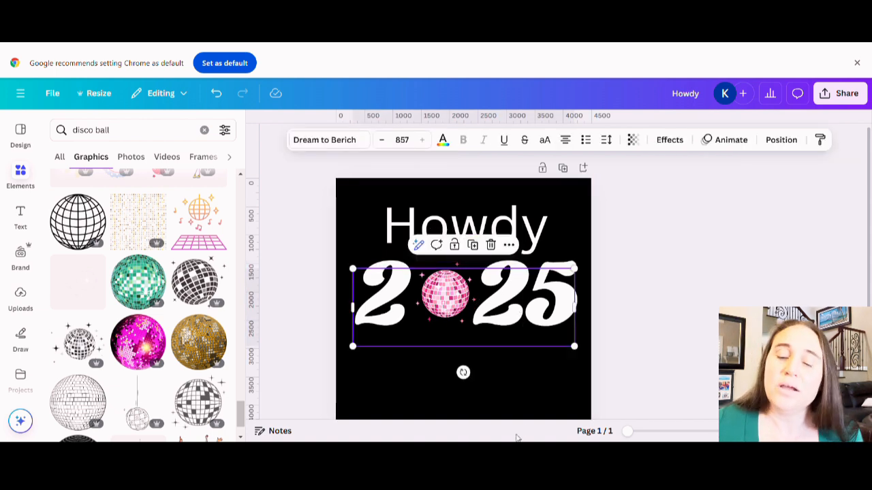
- Enlarge the pink disco ball to about the height of the digits and fit it into the gap in "2 25"
{"action": "left_click", "coordinate": [443, 308]}
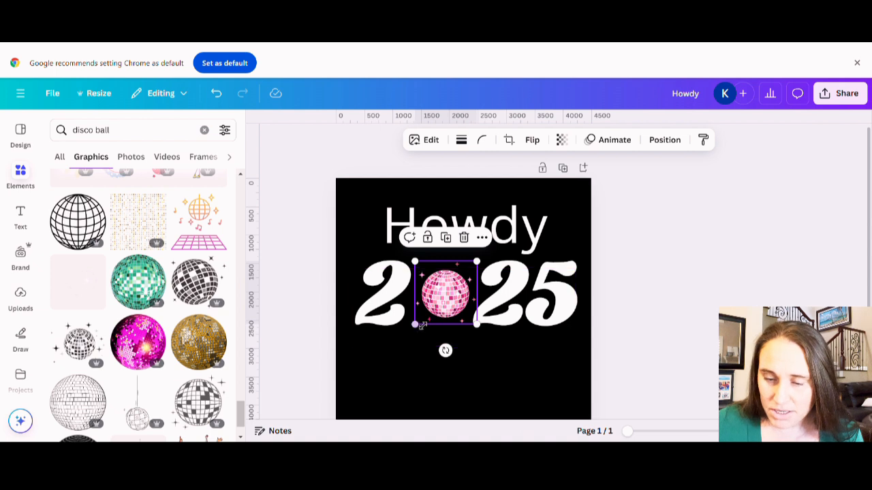
{"action": "left_click_drag", "start_coordinate": [415, 325], "coordinate": [395, 347]}
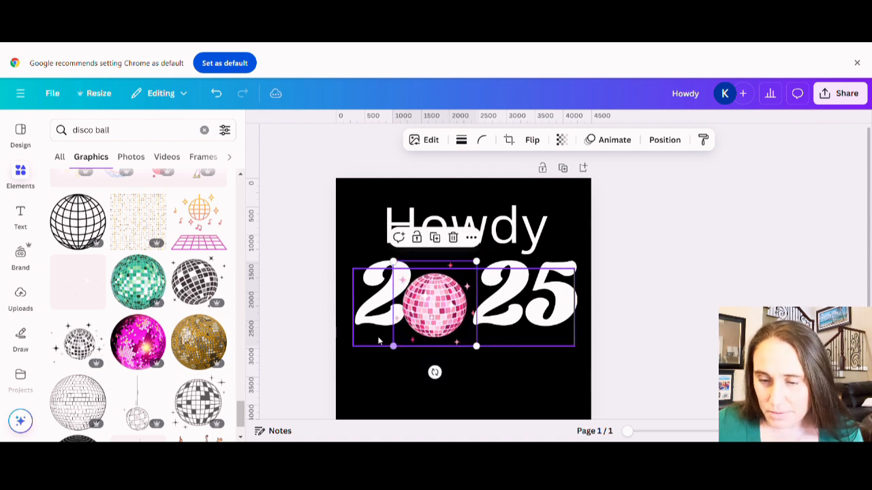
{"action": "left_click_drag", "start_coordinate": [438, 326], "coordinate": [439, 316]}
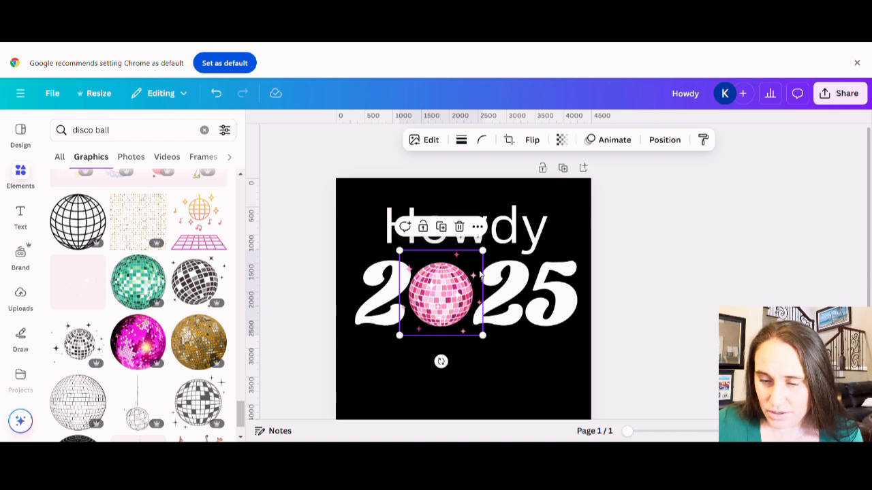
{"action": "mouse_move", "coordinate": [485, 250]}
{"action": "left_mouse_down"}
{"action": "mouse_move", "coordinate": [489, 256]}
{"action": "mouse_move", "coordinate": [485, 249]}
{"action": "left_mouse_up"}
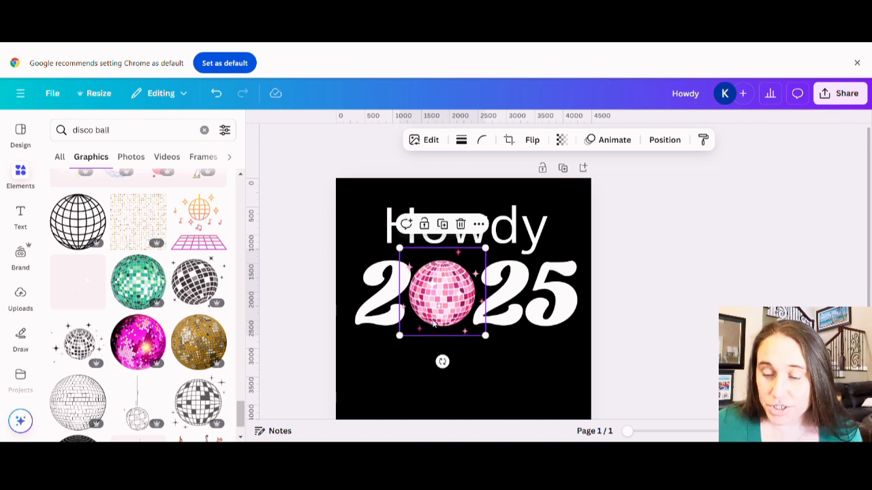
{"action": "left_click_drag", "start_coordinate": [438, 322], "coordinate": [437, 320]}
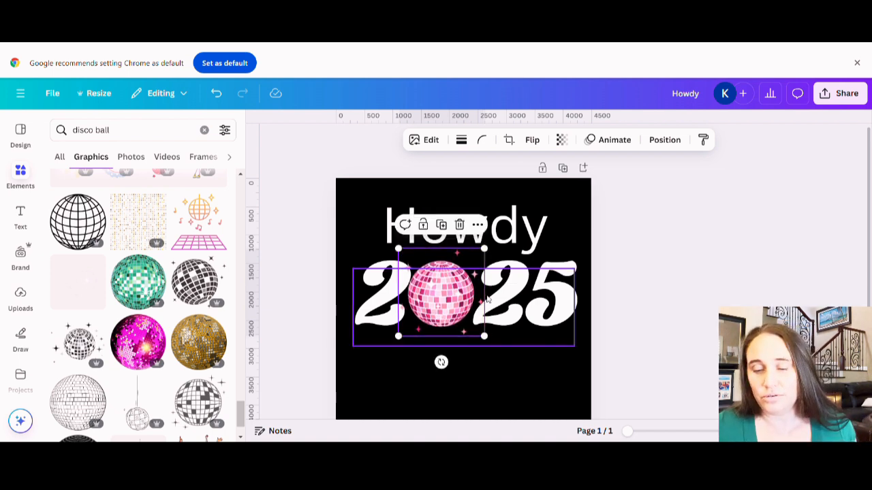
{"action": "left_click", "coordinate": [648, 328]}
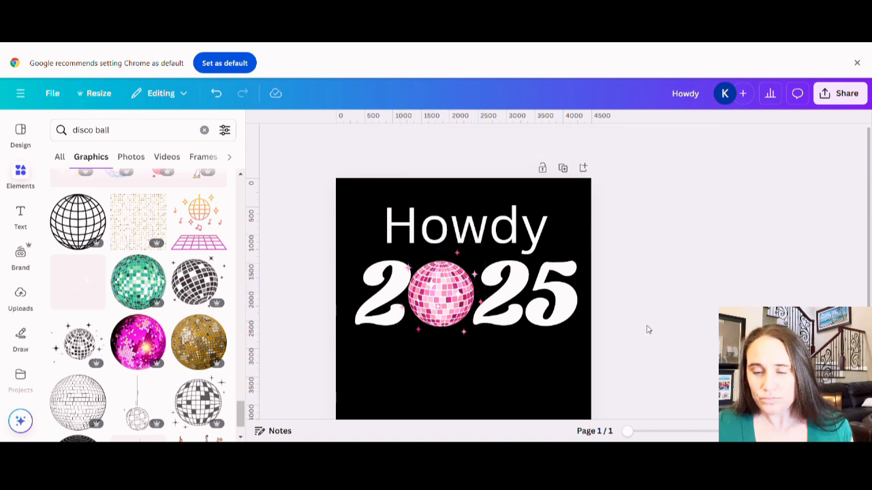
- Shift the disco ball slightly right to even out its spacing between the two 2s
{"action": "left_click", "coordinate": [552, 373]}
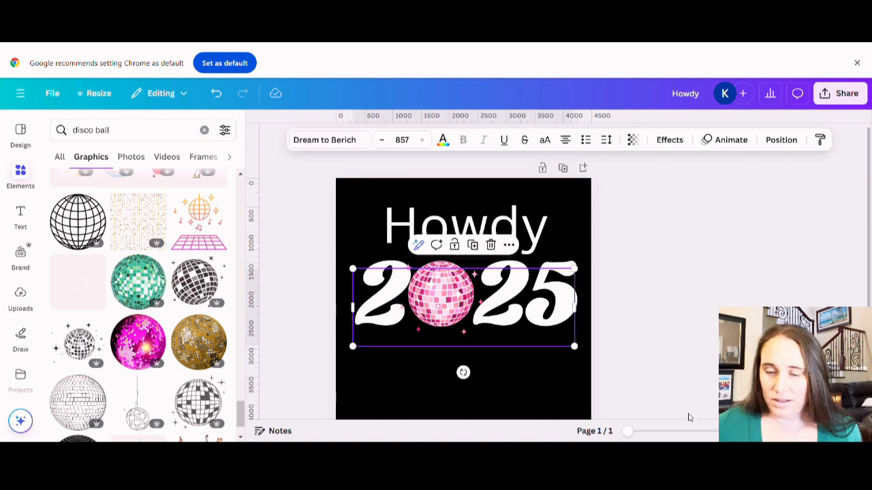
{"action": "left_click", "coordinate": [466, 317]}
{"action": "left_click_drag", "start_coordinate": [464, 315], "coordinate": [475, 319]}
{"action": "left_click", "coordinate": [638, 286]}
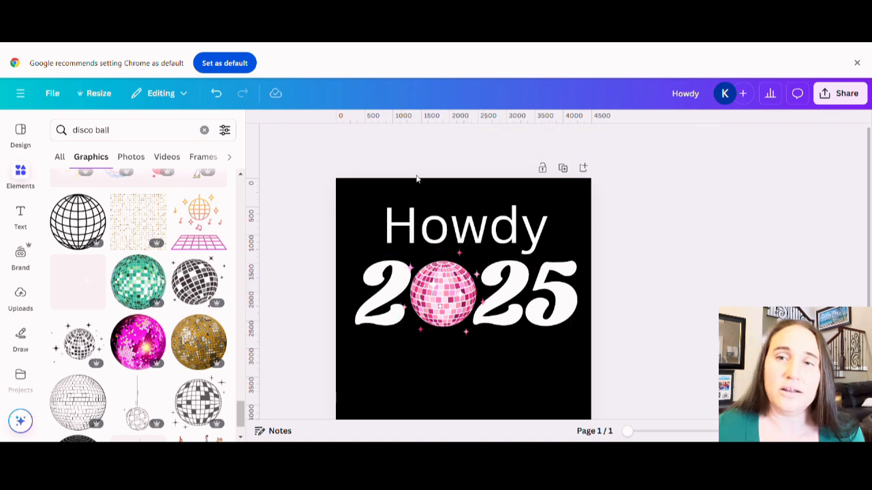
- Search the fonts for "black sample" and set the "Howdy" text to Black Sample Regular
{"action": "left_click", "coordinate": [431, 214]}
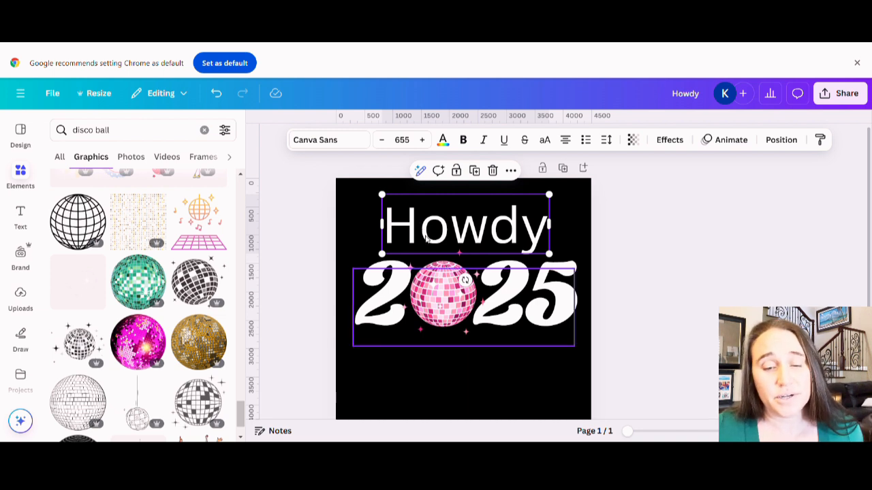
{"action": "left_click", "coordinate": [334, 141]}
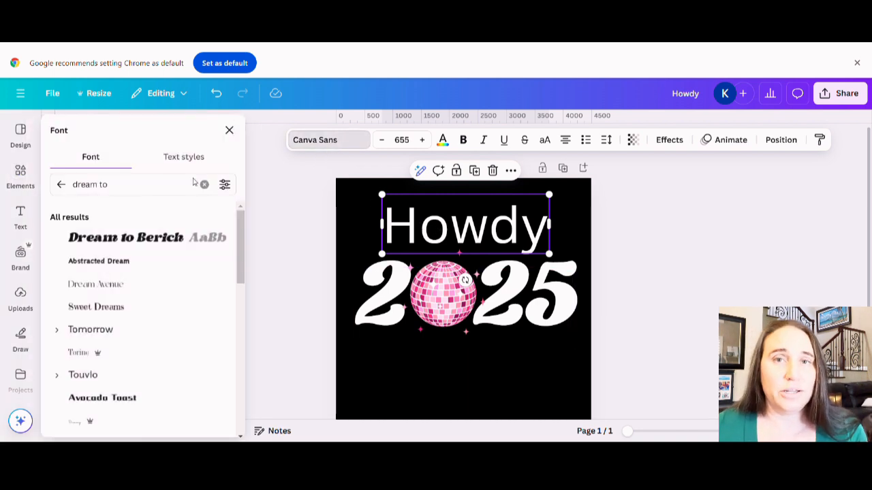
{"action": "left_click_drag", "start_coordinate": [144, 185], "coordinate": [9, 203]}
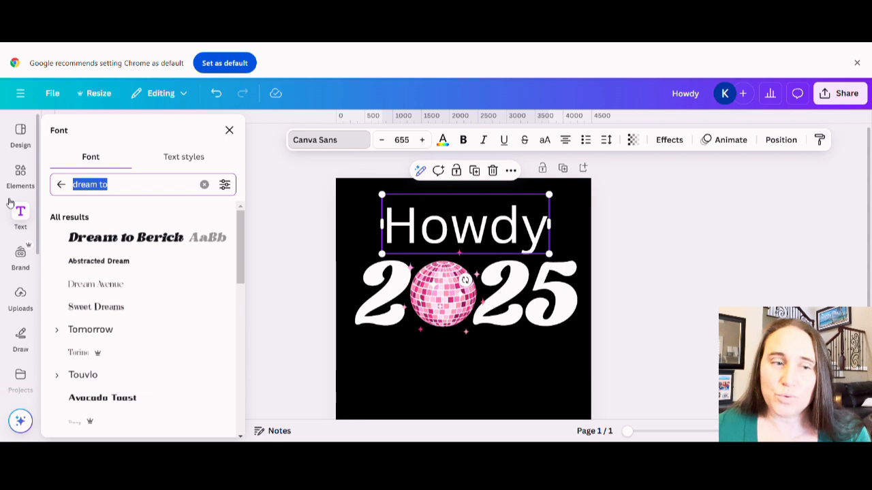
{"action": "type", "text": "b"}
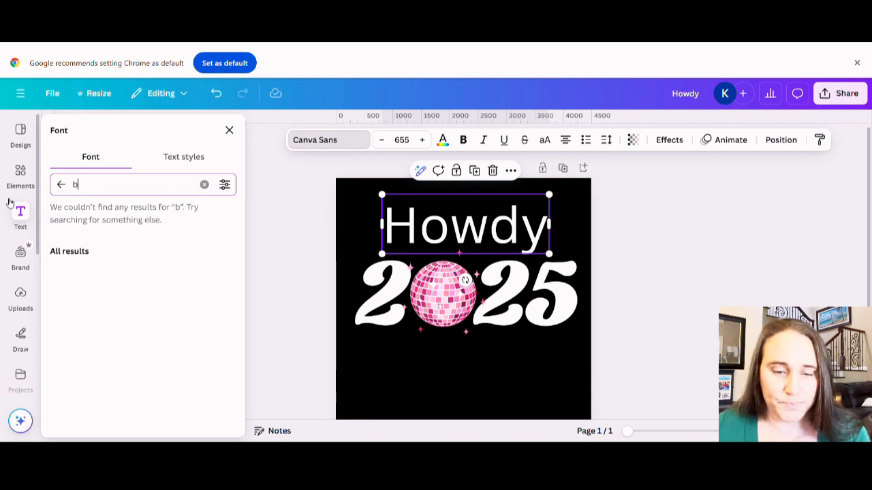
{"action": "type", "text": "lack sample"}
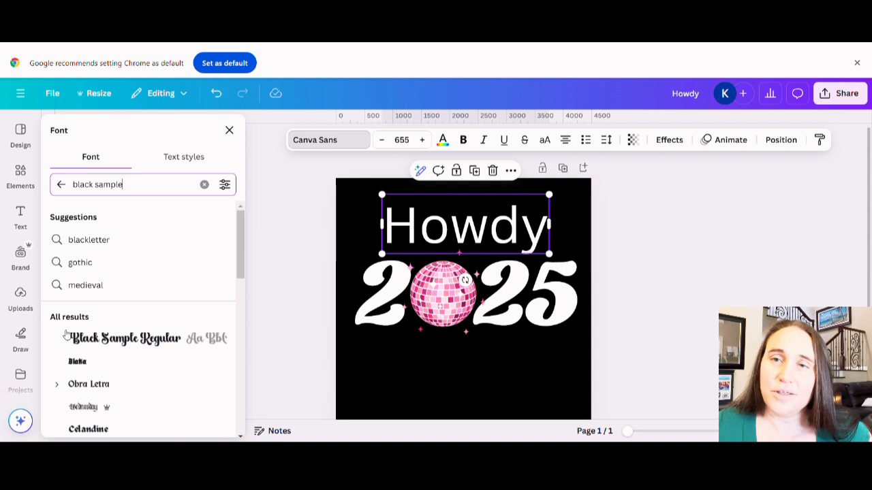
{"action": "left_click", "coordinate": [125, 339]}
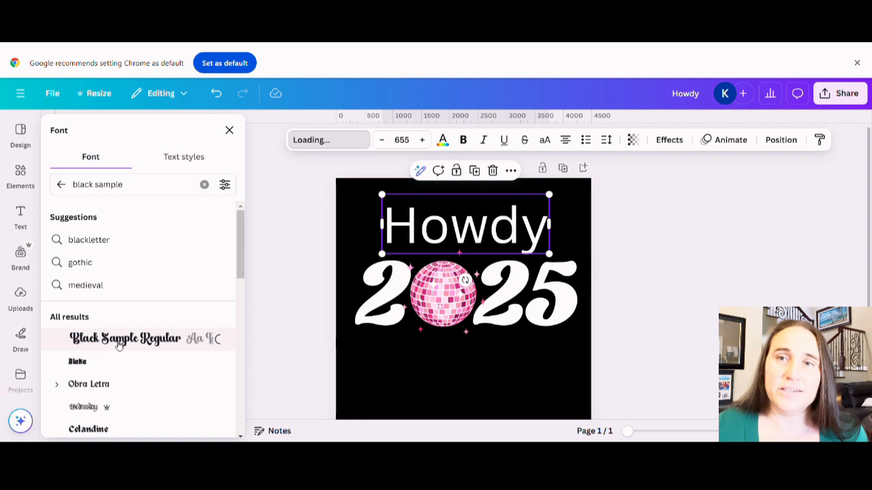
{"action": "key", "text": "Escape"}
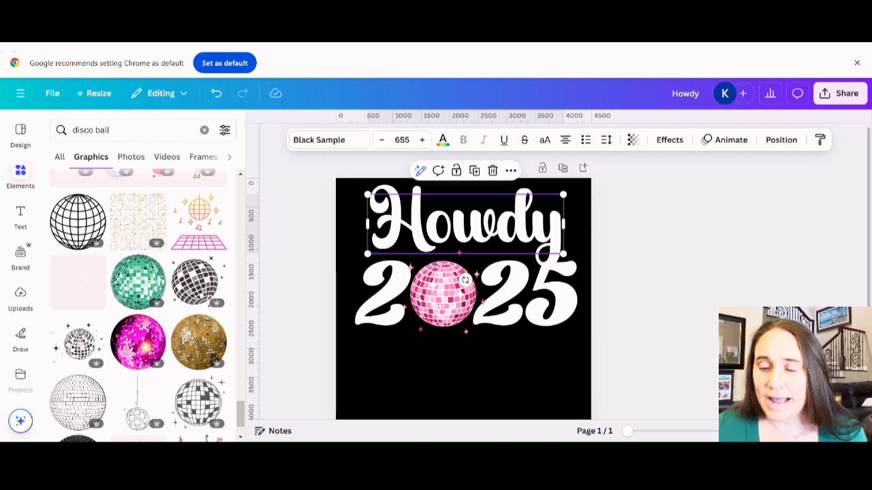
- Enlarge the "Howdy" text to about size 749, matching the width of "2025", and center it over the digits
{"action": "left_click", "coordinate": [547, 387]}
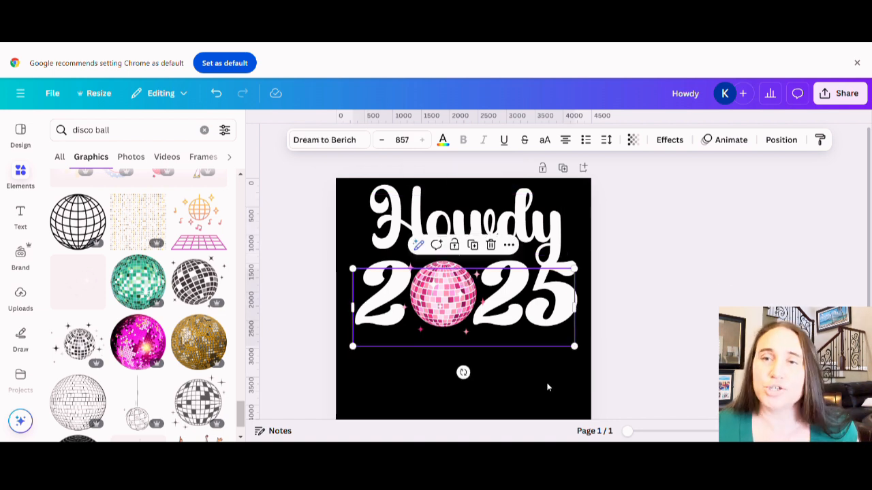
{"action": "left_click", "coordinate": [553, 222]}
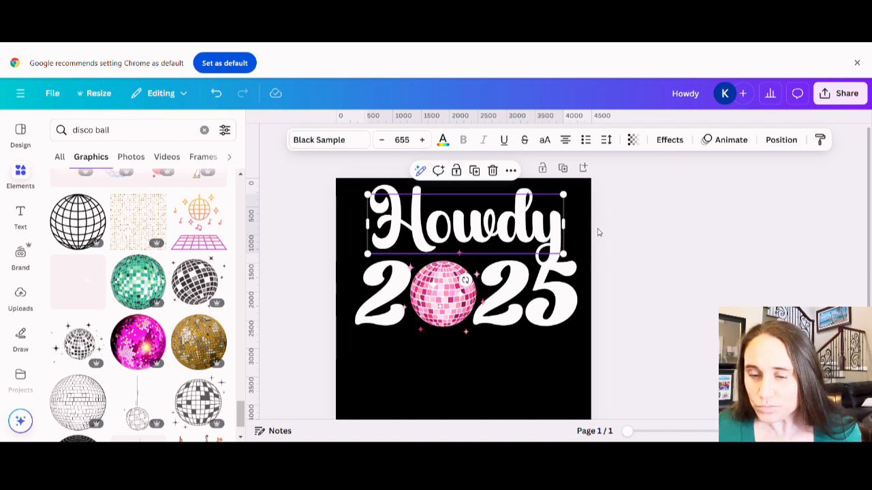
{"action": "left_click", "coordinate": [525, 299]}
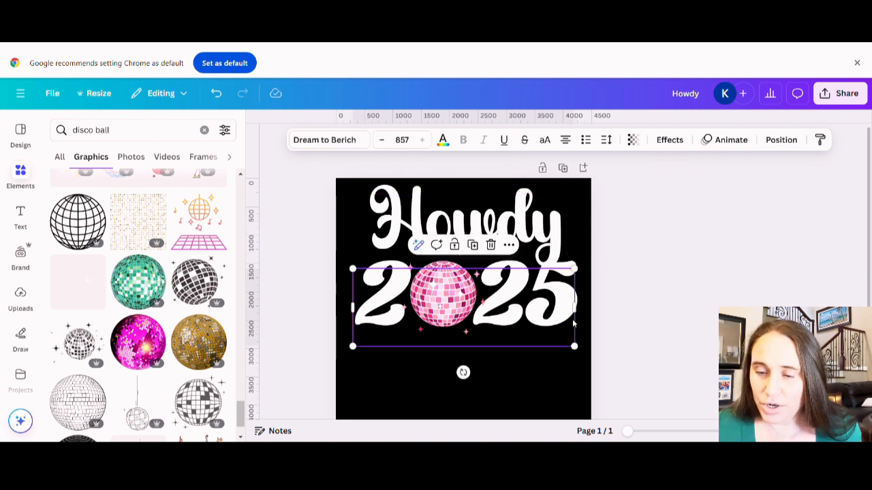
{"action": "left_click", "coordinate": [546, 210]}
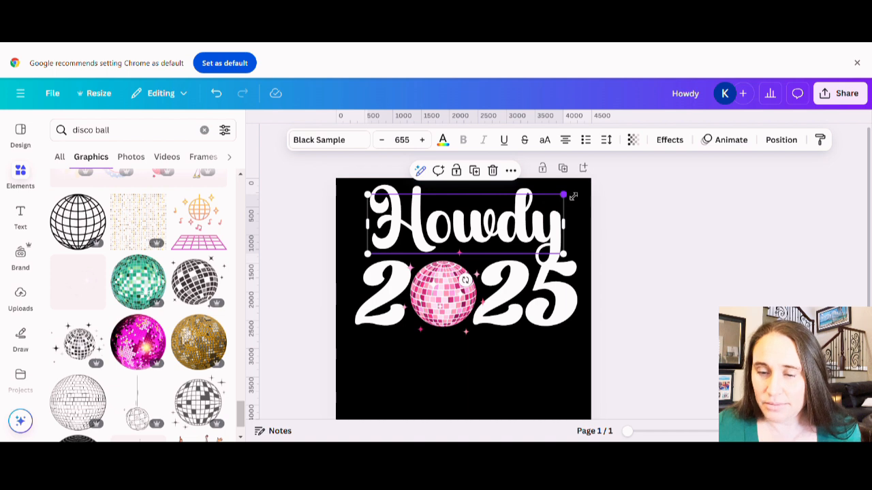
{"action": "left_click_drag", "start_coordinate": [563, 195], "coordinate": [592, 184]}
{"action": "left_click_drag", "start_coordinate": [449, 215], "coordinate": [441, 229]}
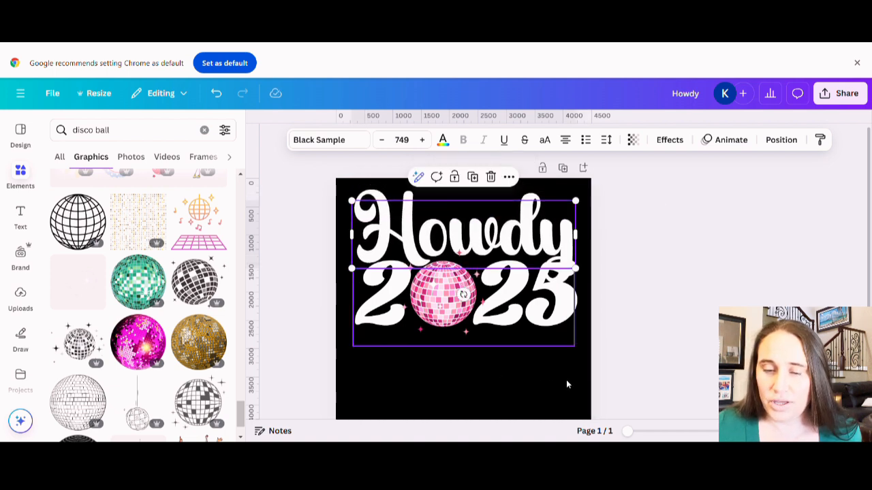
- Shrink "Howdy", the digits and the disco ball together slightly, lower them, and raise "Howdy" clear of the digits
{"action": "left_click_drag", "start_coordinate": [581, 379], "coordinate": [363, 219]}
{"action": "left_click_drag", "start_coordinate": [457, 276], "coordinate": [448, 292]}
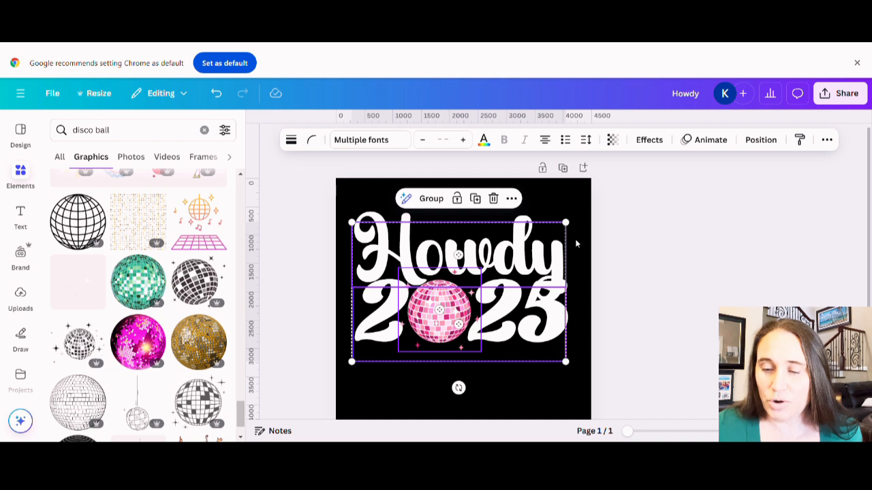
{"action": "left_click", "coordinate": [576, 197]}
{"action": "left_click_drag", "start_coordinate": [504, 241], "coordinate": [504, 224]}
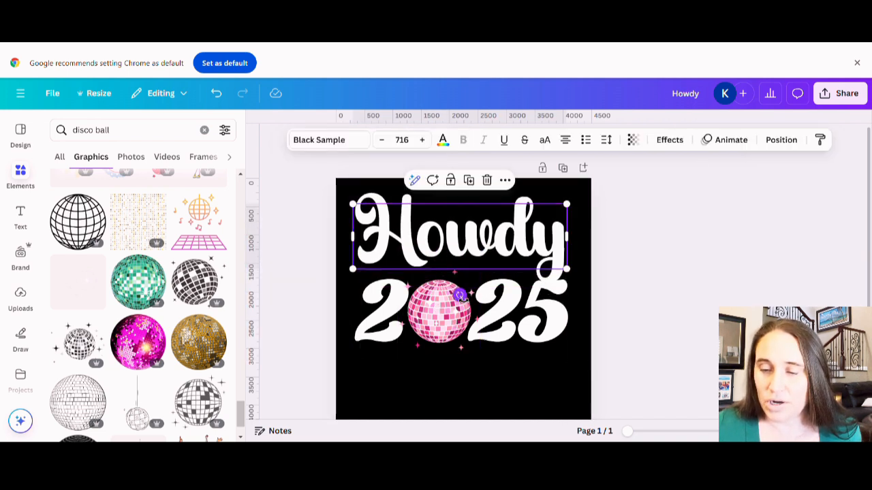
- Tilt "Howdy" slightly counterclockwise so it rises to the right, and enlarge it to about size 742
{"action": "left_click_drag", "start_coordinate": [459, 294], "coordinate": [470, 299]}
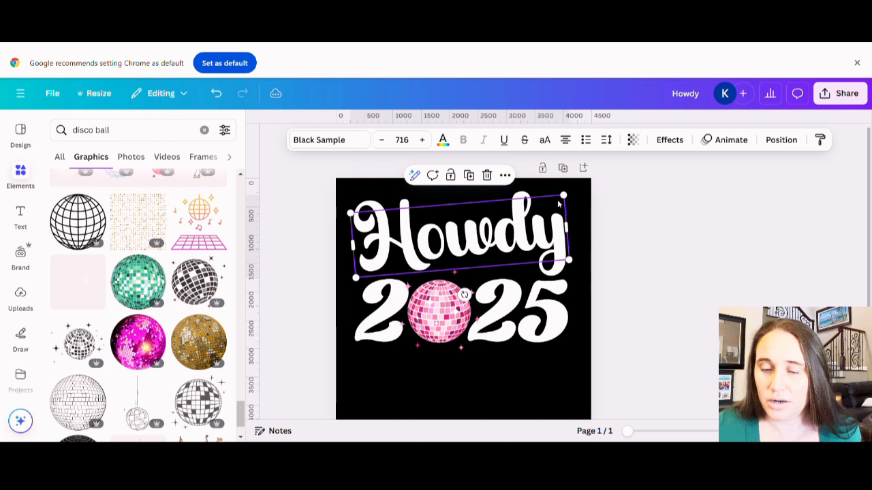
{"action": "left_click_drag", "start_coordinate": [568, 196], "coordinate": [578, 198]}
{"action": "left_click_drag", "start_coordinate": [522, 218], "coordinate": [521, 217]}
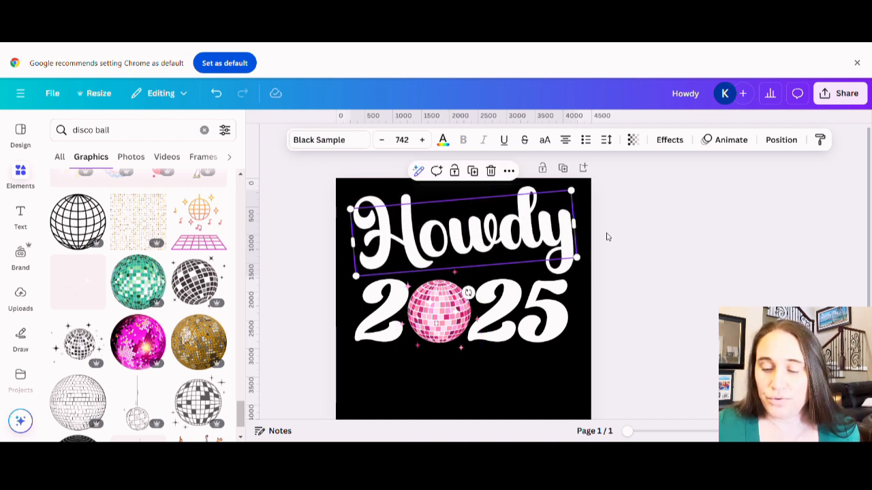
{"action": "left_click", "coordinate": [630, 243]}
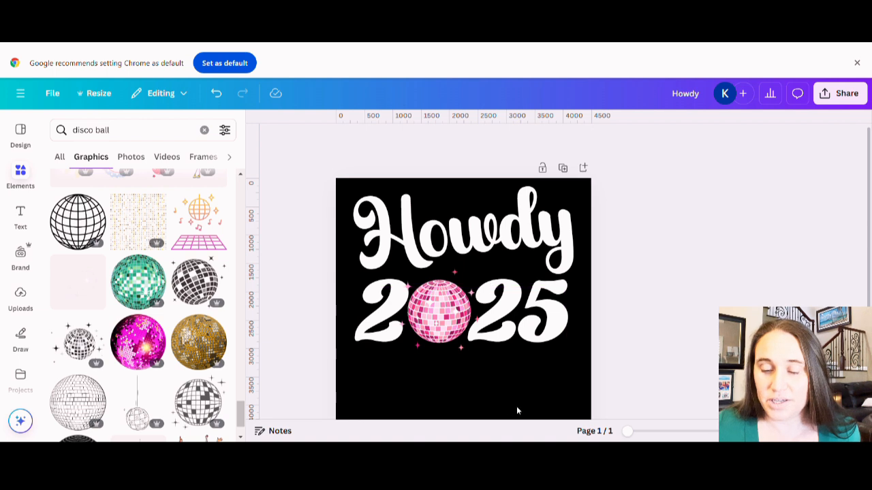
- Group the "2 25" text with the pink disco ball
{"action": "left_click", "coordinate": [508, 360]}
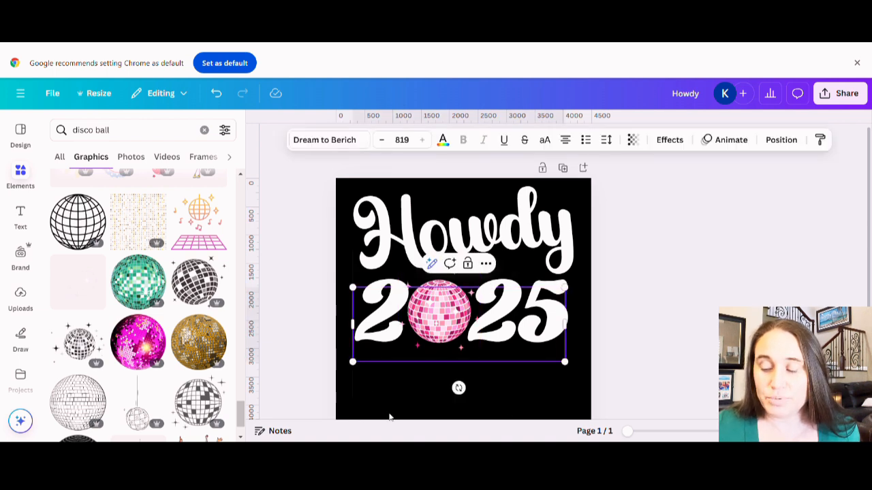
{"action": "left_click_drag", "start_coordinate": [389, 411], "coordinate": [462, 341]}
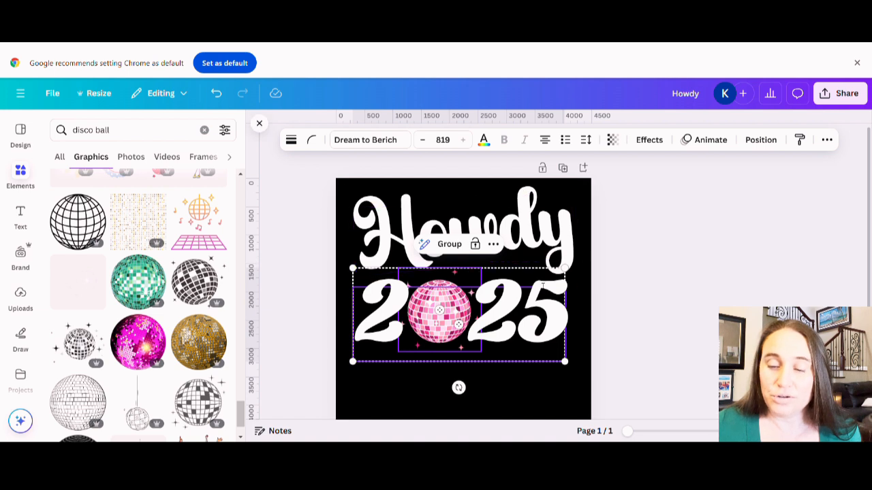
{"action": "left_click", "coordinate": [455, 248]}
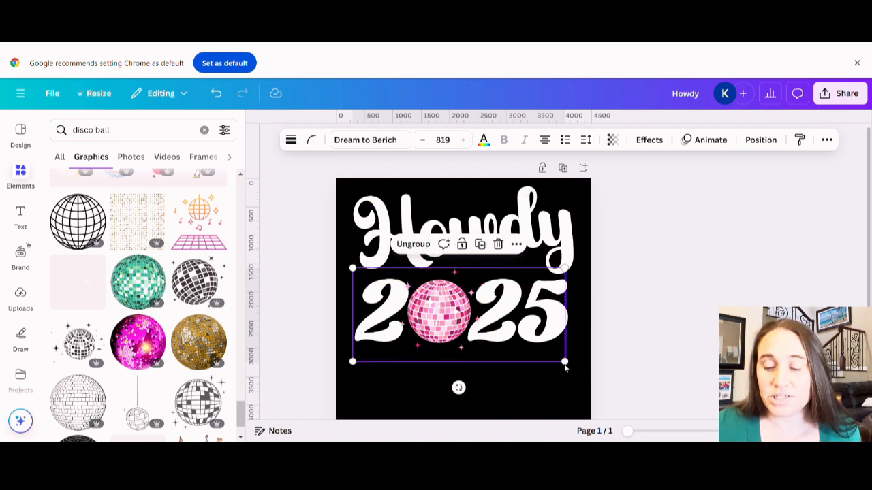
- Shrink the "2025" group until its text is about size 676 and center it beneath "Howdy"
{"action": "left_click", "coordinate": [470, 331]}
{"action": "left_click_drag", "start_coordinate": [472, 333], "coordinate": [451, 330]}
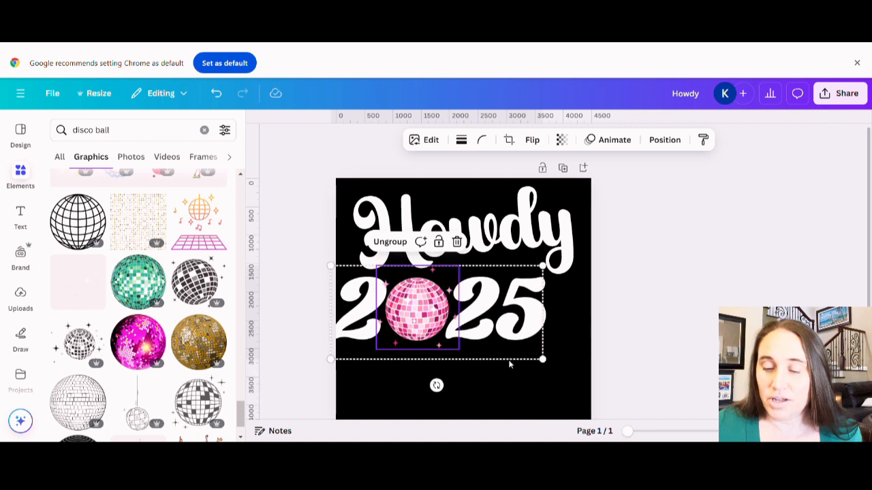
{"action": "left_click_drag", "start_coordinate": [501, 341], "coordinate": [538, 340]}
{"action": "left_click_drag", "start_coordinate": [585, 270], "coordinate": [545, 282]}
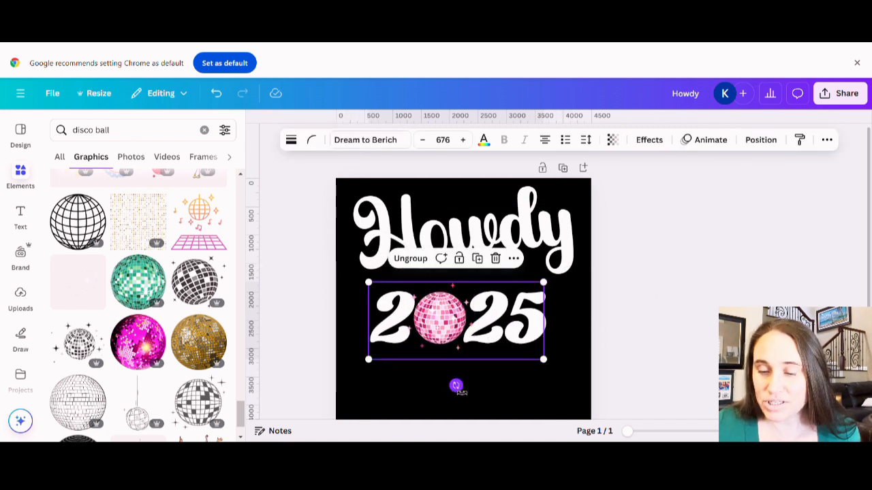
- Tilt the "2025" group counterclockwise to match the slant of "Howdy" and move it up close beneath the word
{"action": "left_click_drag", "start_coordinate": [456, 386], "coordinate": [463, 387]}
{"action": "left_click", "coordinate": [489, 386]}
{"action": "left_click_drag", "start_coordinate": [474, 348], "coordinate": [474, 324]}
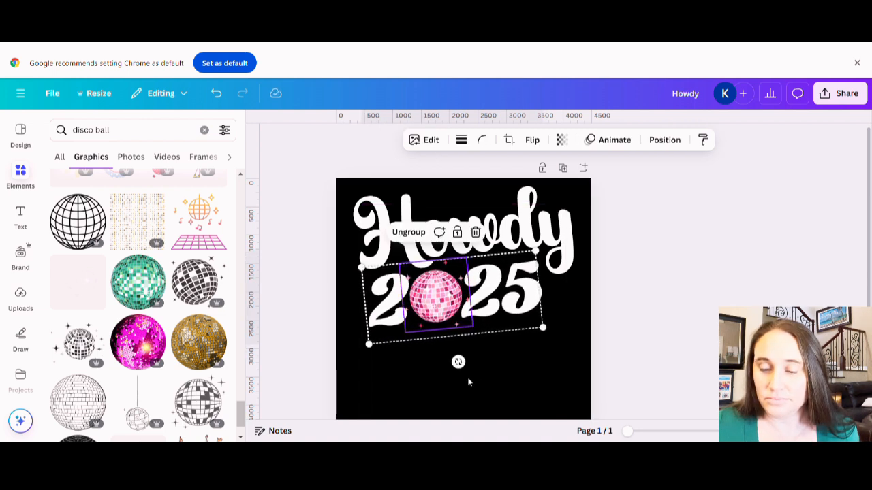
{"action": "left_click_drag", "start_coordinate": [471, 368], "coordinate": [472, 370]}
{"action": "left_click", "coordinate": [487, 319]}
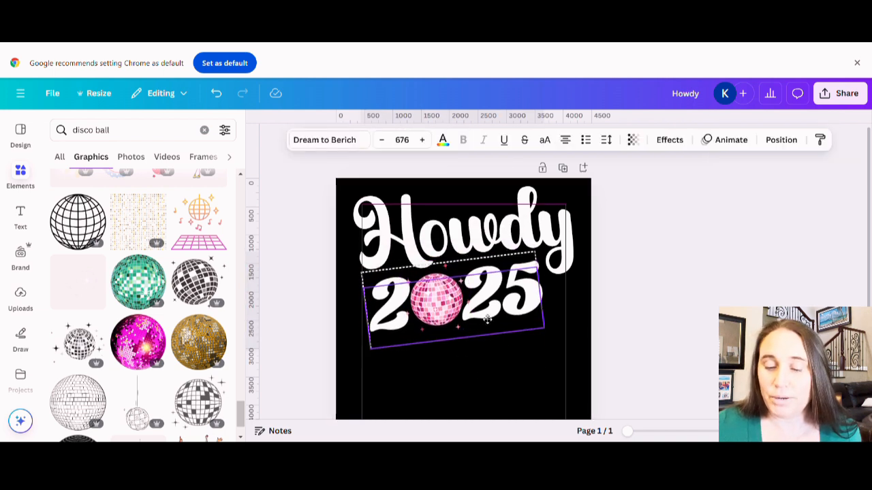
{"action": "left_click", "coordinate": [535, 368]}
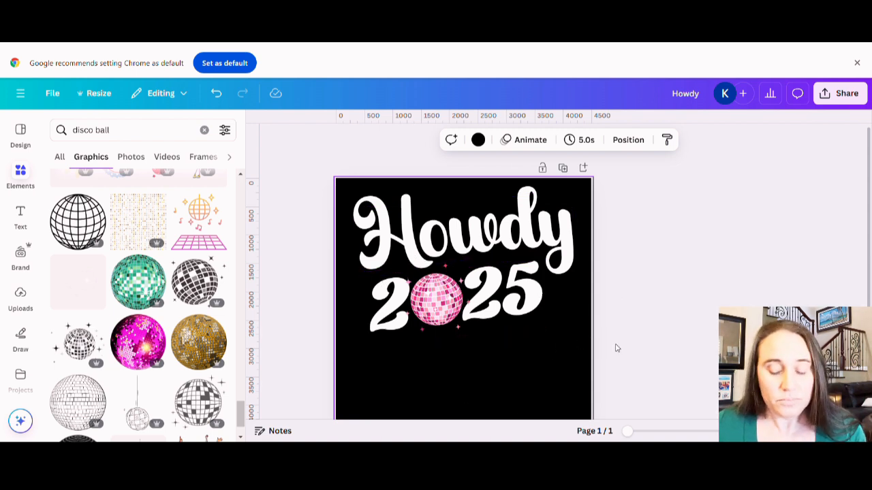
- Search the graphics for "pink bow"
{"action": "left_click", "coordinate": [128, 135]}
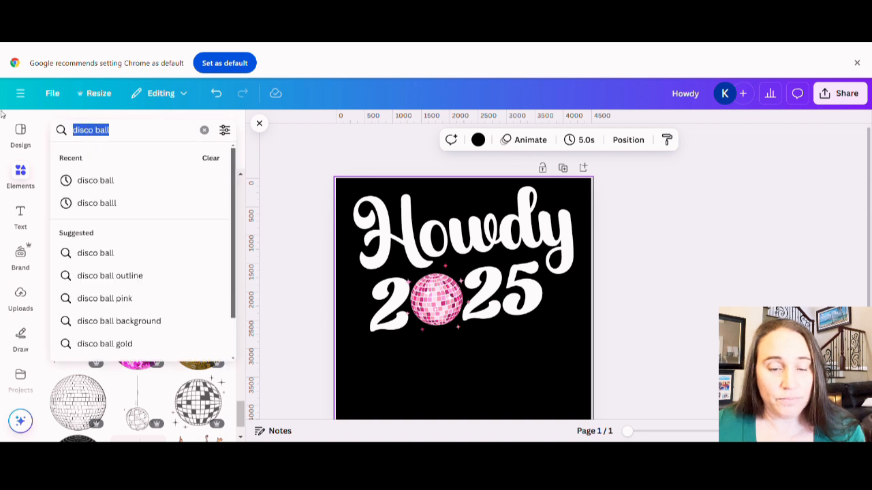
{"action": "type", "text": "b"}
{"action": "key", "text": "BackSpace"}
{"action": "type", "text": "pi"}
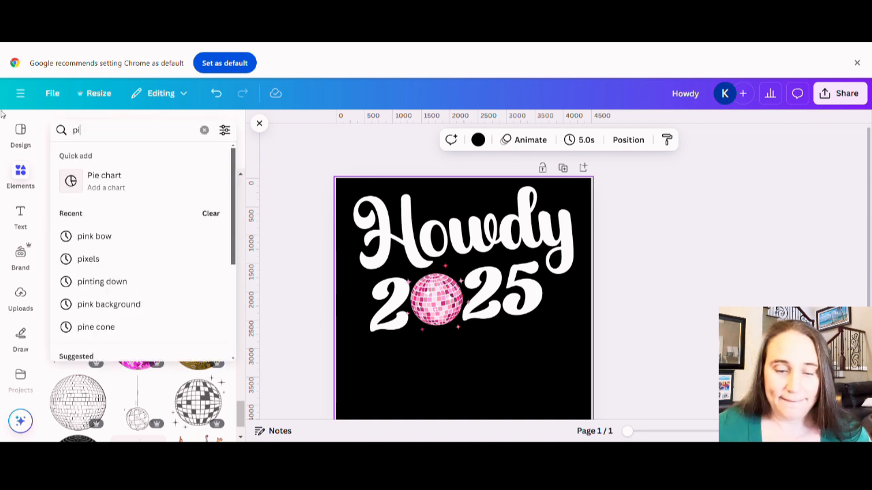
{"action": "type", "text": "nk bow"}
{"action": "key", "text": "Return"}
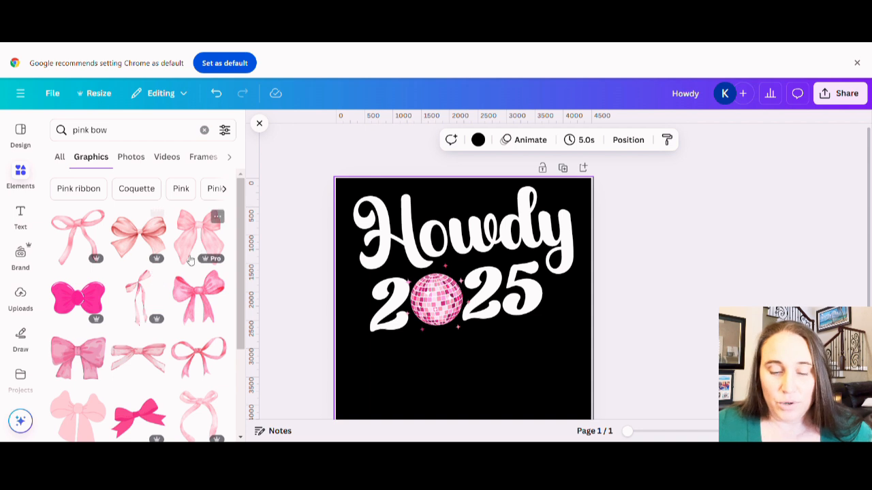
- Add the shiny pink satin bow, place it on top of the disco ball and tilt it slightly with the lettering
{"action": "scroll", "coordinate": [179, 269], "scroll_direction": "down", "scroll_amount": 2}
{"action": "scroll", "coordinate": [179, 269], "scroll_direction": "down", "scroll_amount": 1}
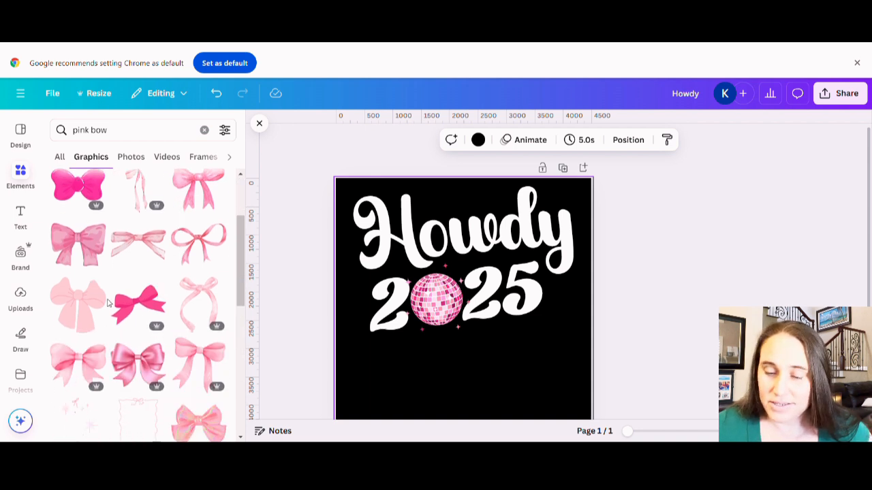
{"action": "scroll", "coordinate": [94, 327], "scroll_direction": "down", "scroll_amount": 2}
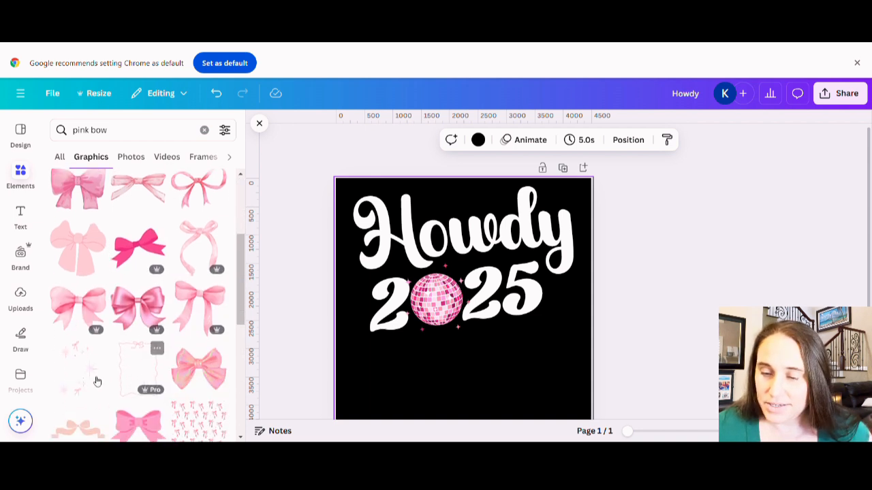
{"action": "left_click", "coordinate": [137, 306]}
{"action": "left_click_drag", "start_coordinate": [565, 252], "coordinate": [438, 289]}
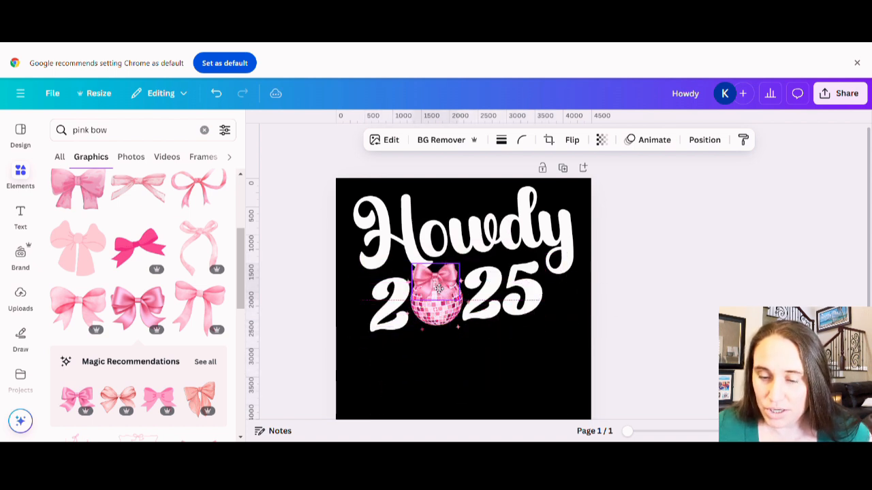
{"action": "left_click_drag", "start_coordinate": [436, 334], "coordinate": [449, 331]}
{"action": "left_click", "coordinate": [483, 374]}
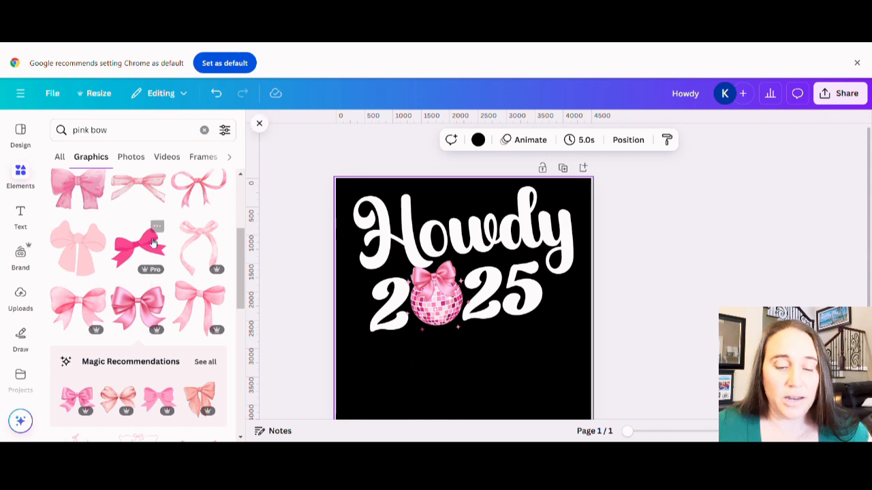
- Search the graphics for "cowboy hat" and add the light pink hat with the dotted darker pink band
{"action": "scroll", "coordinate": [132, 320], "scroll_direction": "down", "scroll_amount": 3}
{"action": "scroll", "coordinate": [143, 307], "scroll_direction": "down", "scroll_amount": 5}
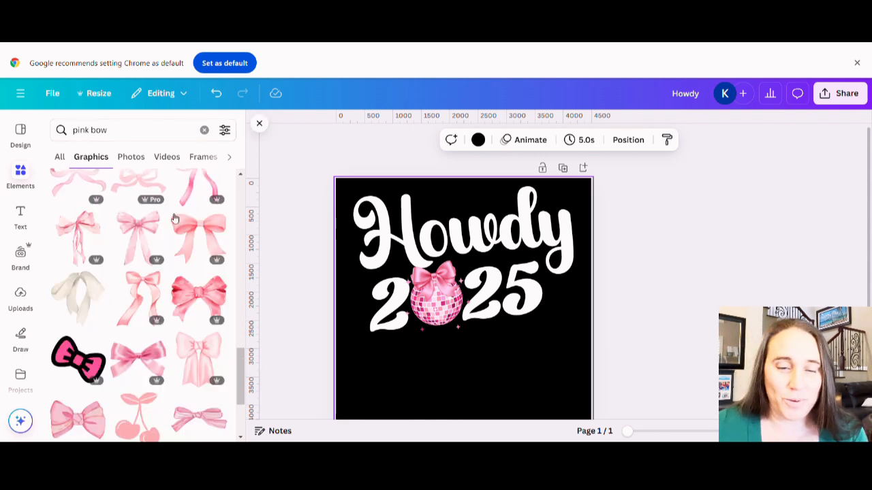
{"action": "left_click", "coordinate": [117, 130]}
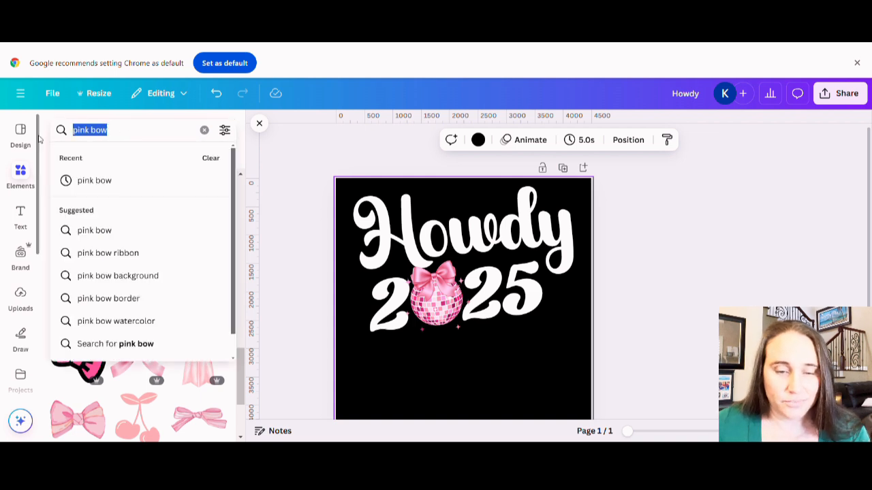
{"action": "type", "text": "cowboy ha"}
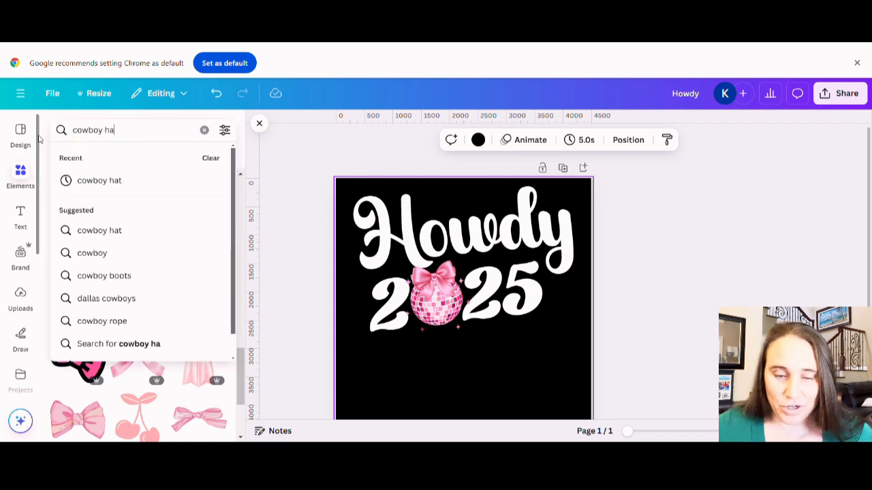
{"action": "type", "text": "t"}
{"action": "key", "text": "Return"}
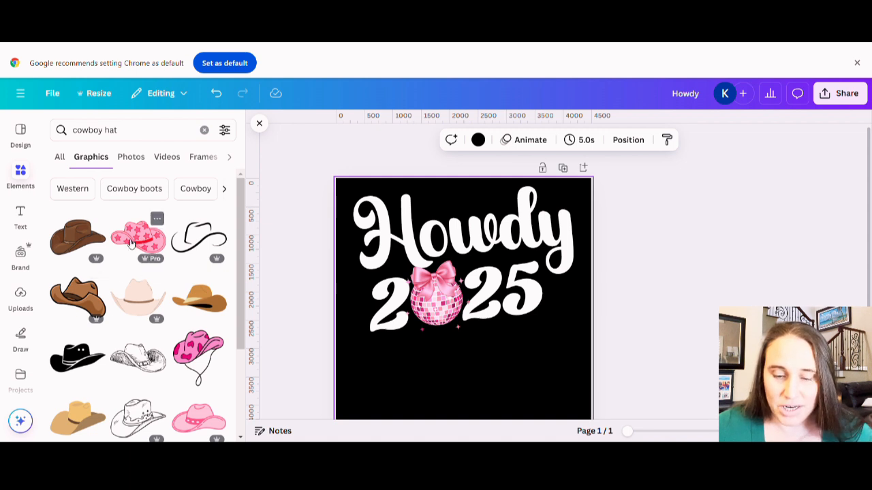
{"action": "scroll", "coordinate": [196, 365], "scroll_direction": "down", "scroll_amount": 1}
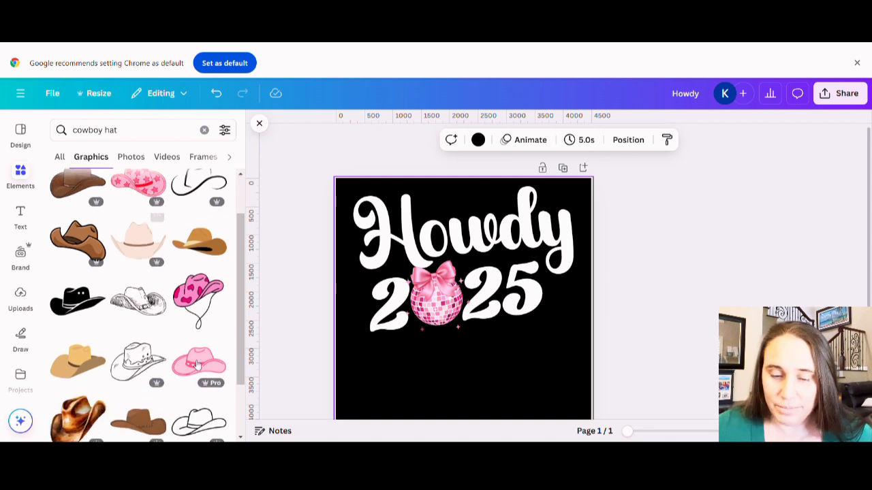
{"action": "left_click", "coordinate": [196, 364]}
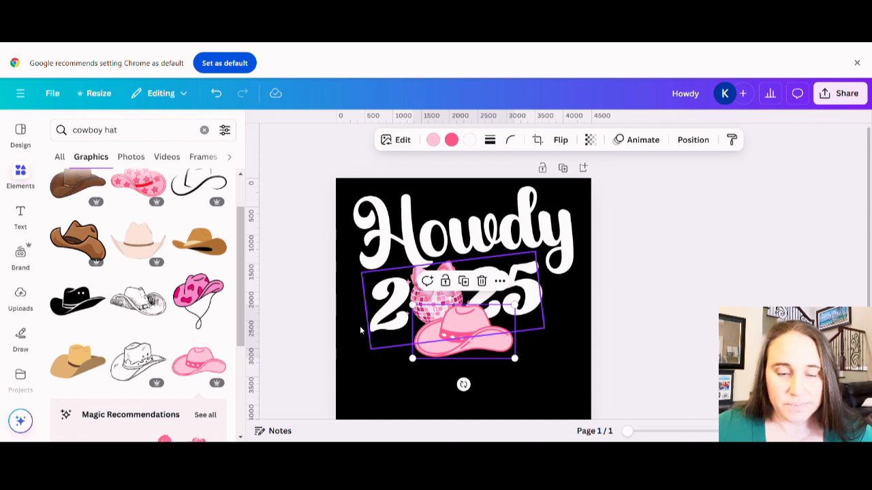
{"action": "scroll", "coordinate": [131, 307], "scroll_direction": "down", "scroll_amount": 2}
{"action": "scroll", "coordinate": [187, 332], "scroll_direction": "down", "scroll_amount": 2}
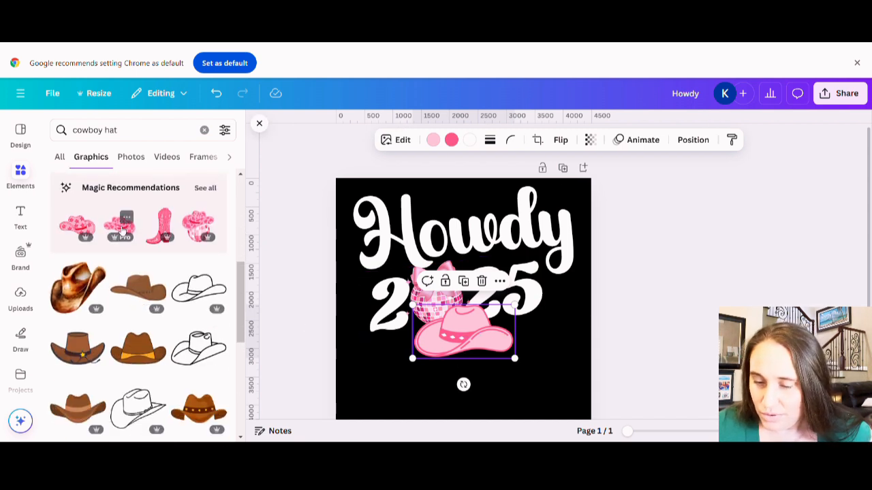
{"action": "left_click_drag", "start_coordinate": [122, 232], "coordinate": [536, 386]}
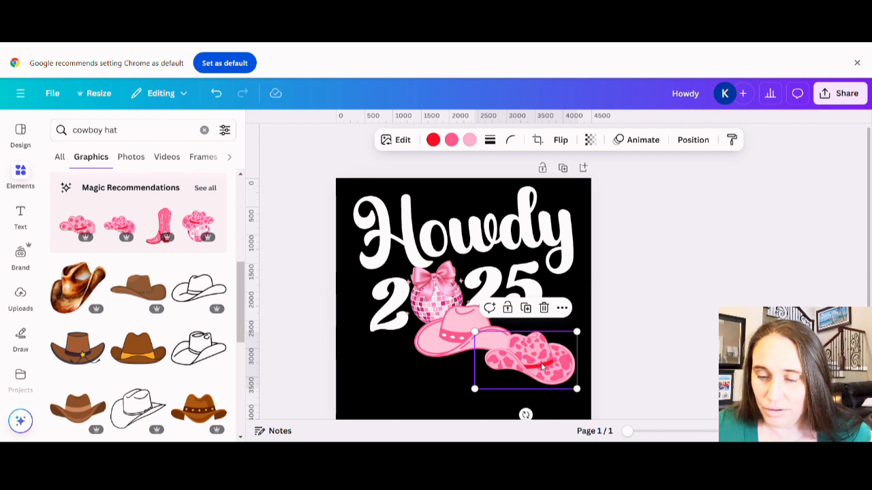
{"action": "key", "text": "Delete"}
- Shrink the pink cowboy hat, tilt it counterclockwise and set it on the upper edge of the first "2"
{"action": "left_click", "coordinate": [507, 337]}
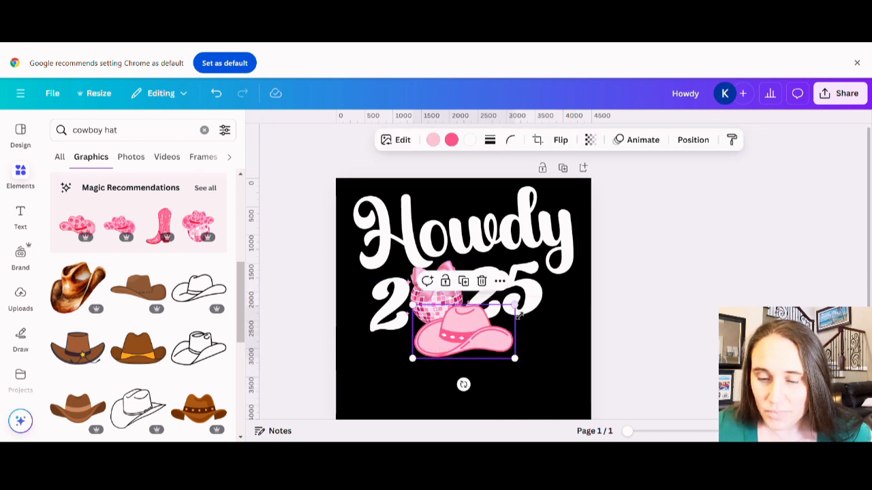
{"action": "left_click_drag", "start_coordinate": [515, 300], "coordinate": [409, 263]}
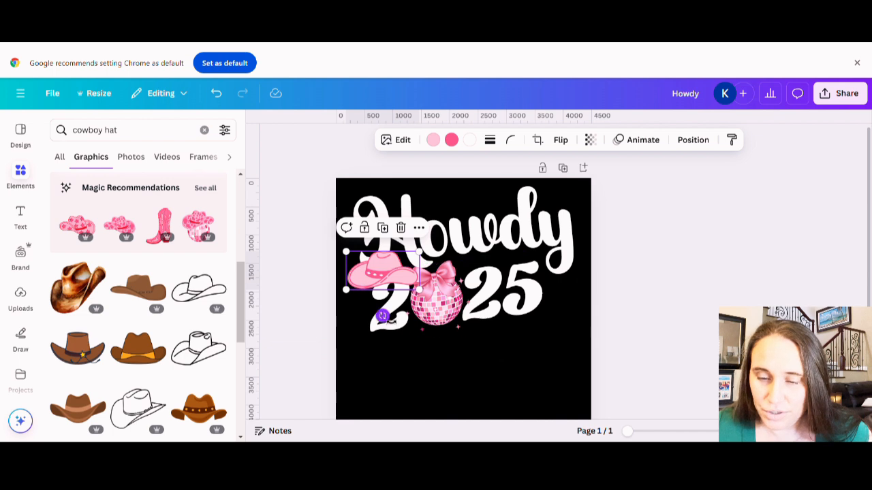
{"action": "left_click_drag", "start_coordinate": [383, 317], "coordinate": [401, 317]}
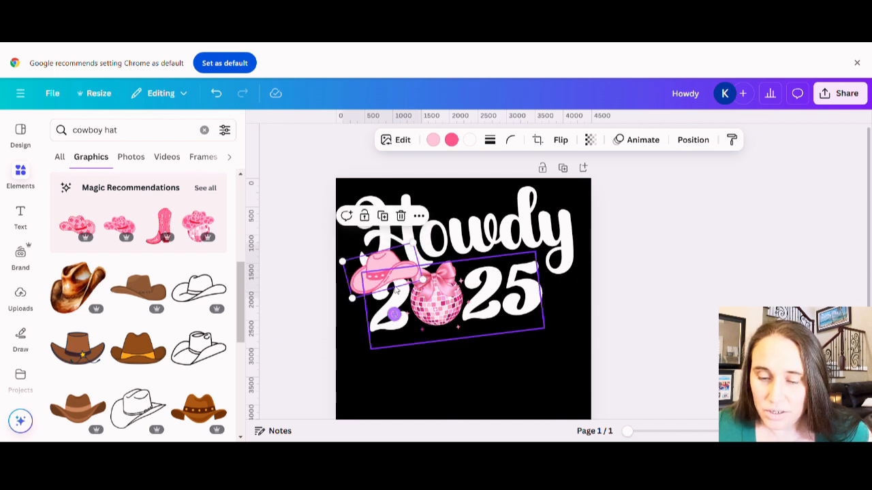
{"action": "left_click_drag", "start_coordinate": [414, 245], "coordinate": [410, 253]}
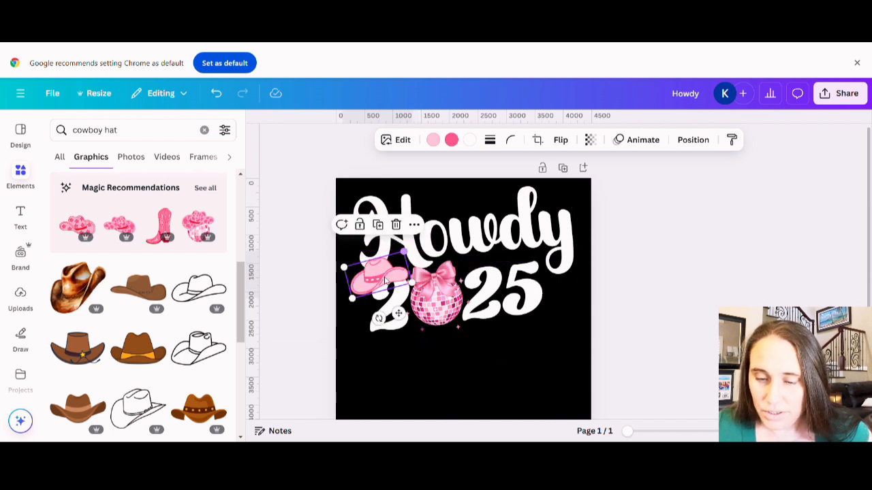
{"action": "left_click_drag", "start_coordinate": [370, 282], "coordinate": [386, 270]}
{"action": "left_click", "coordinate": [414, 358]}
- Tilt the cowboy hat slightly further counterclockwise on top of the first "2"
{"action": "left_click", "coordinate": [385, 270]}
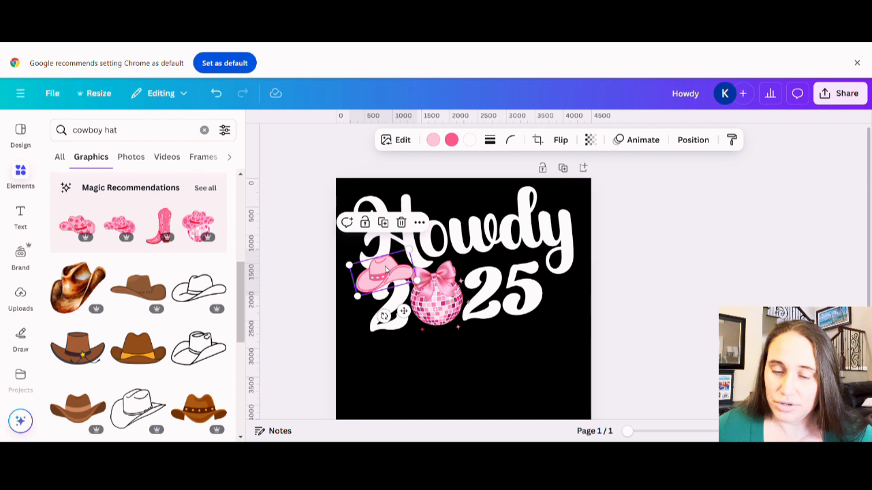
{"action": "left_click_drag", "start_coordinate": [386, 270], "coordinate": [386, 270]}
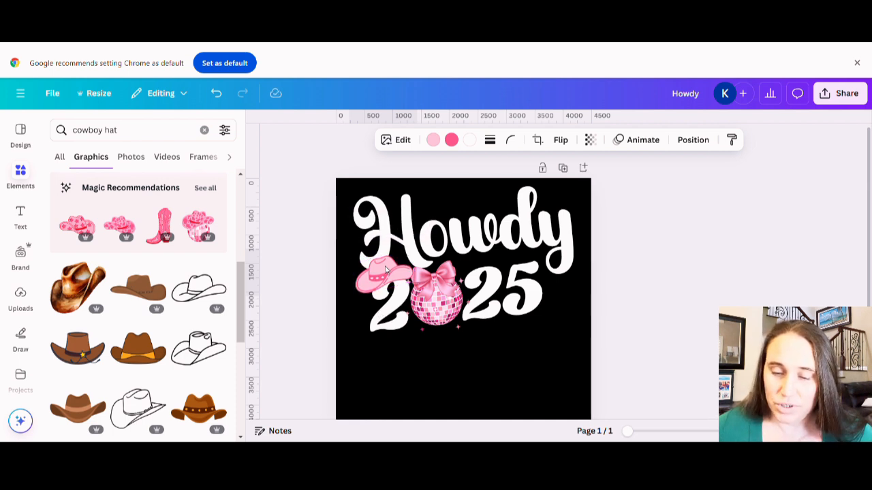
{"action": "left_click", "coordinate": [386, 270]}
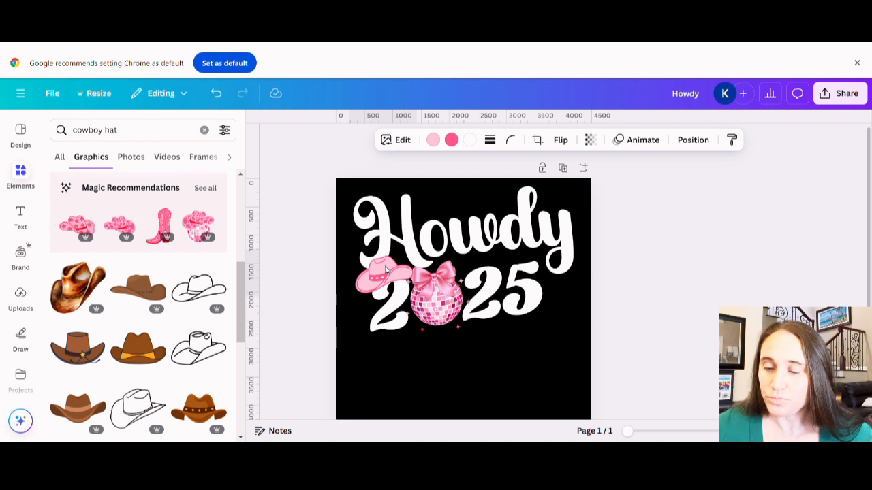
{"action": "left_click", "coordinate": [386, 270]}
{"action": "left_click", "coordinate": [658, 250]}
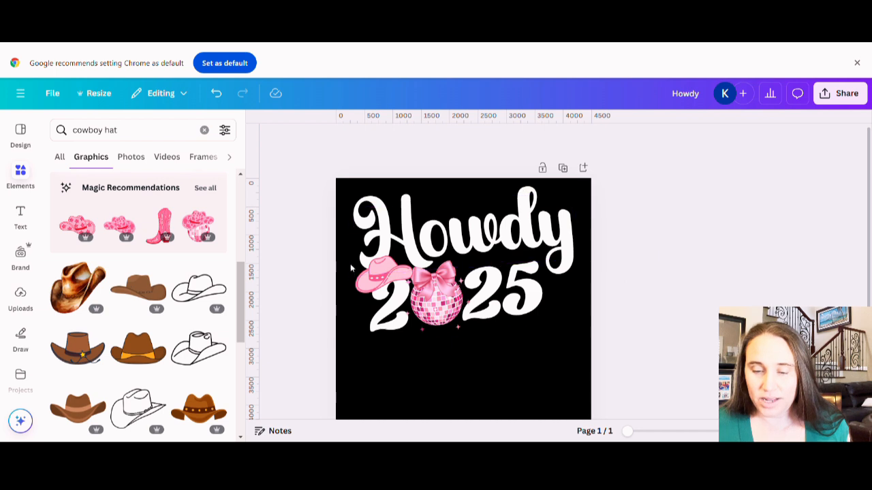
{"action": "left_click", "coordinate": [402, 293]}
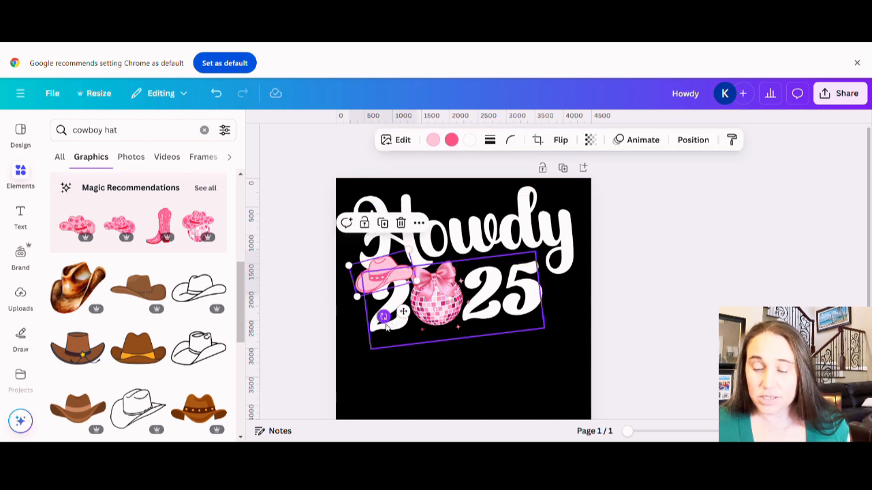
{"action": "left_click_drag", "start_coordinate": [384, 316], "coordinate": [390, 316]}
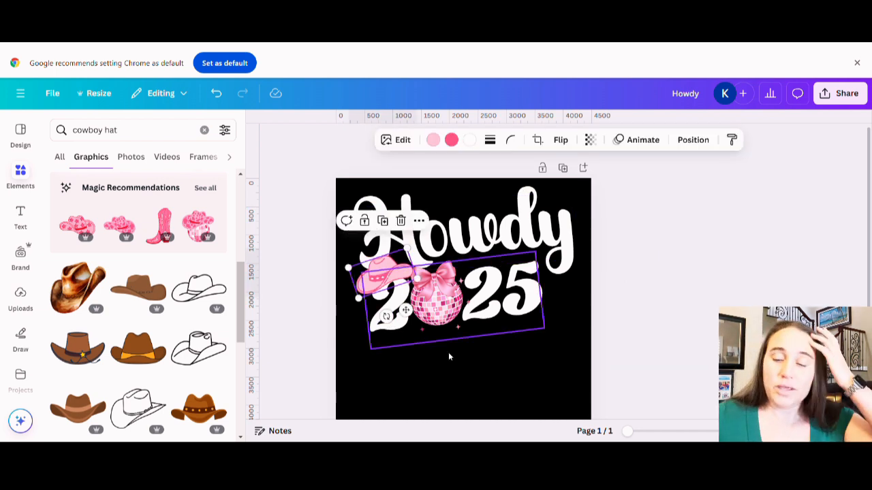
{"action": "left_click", "coordinate": [479, 372]}
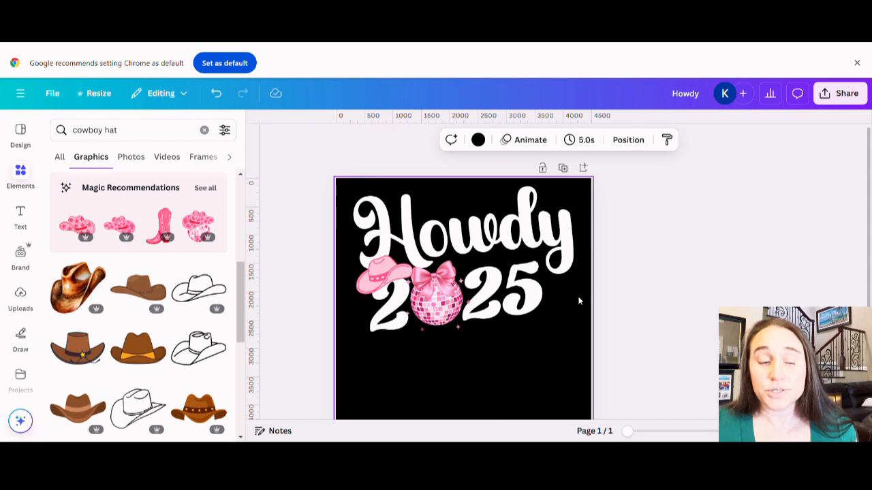
- Recolor the "Howdy" text pale pink and the "2025" digits a deeper pink
{"action": "left_click", "coordinate": [516, 298]}
{"action": "left_click", "coordinate": [536, 228]}
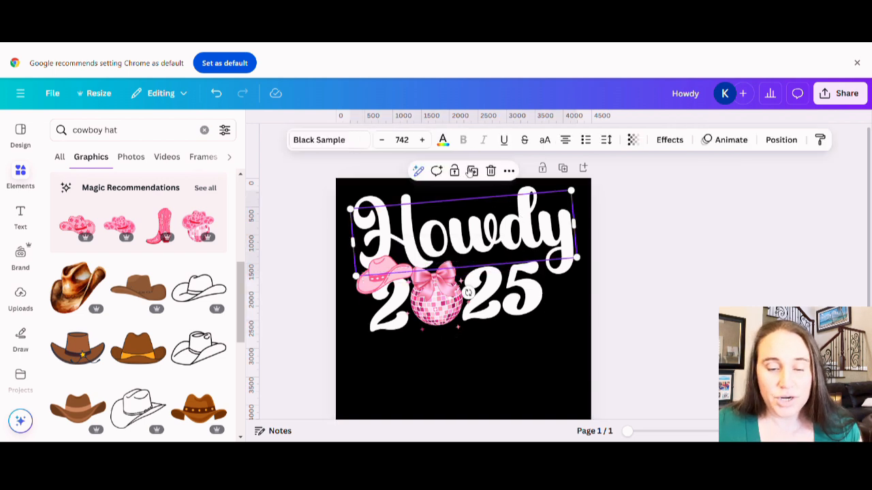
{"action": "left_click", "coordinate": [443, 141]}
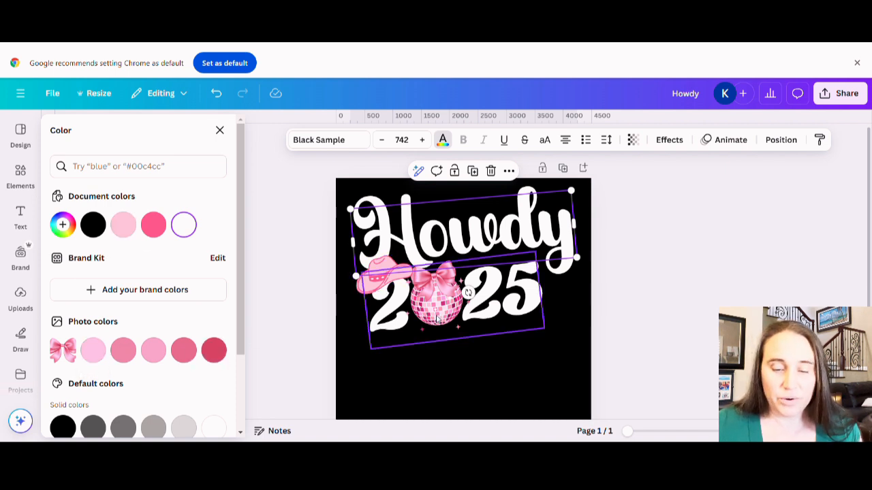
{"action": "left_click", "coordinate": [133, 231]}
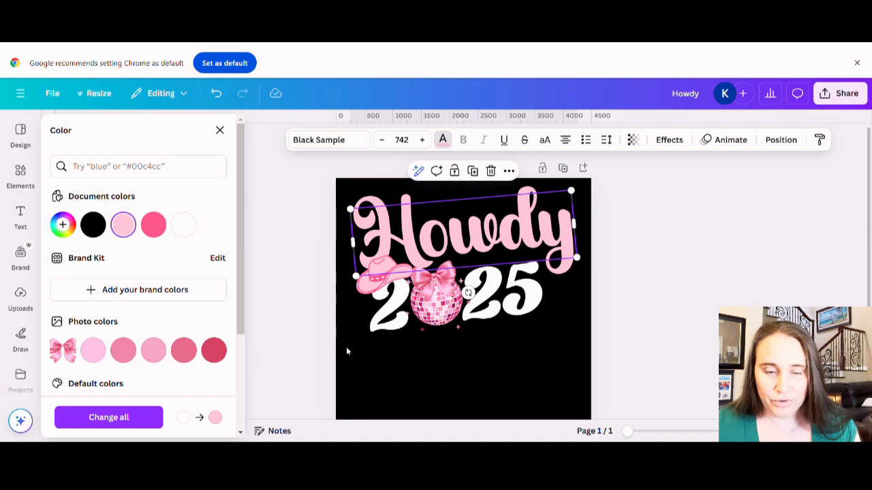
{"action": "left_click", "coordinate": [380, 322]}
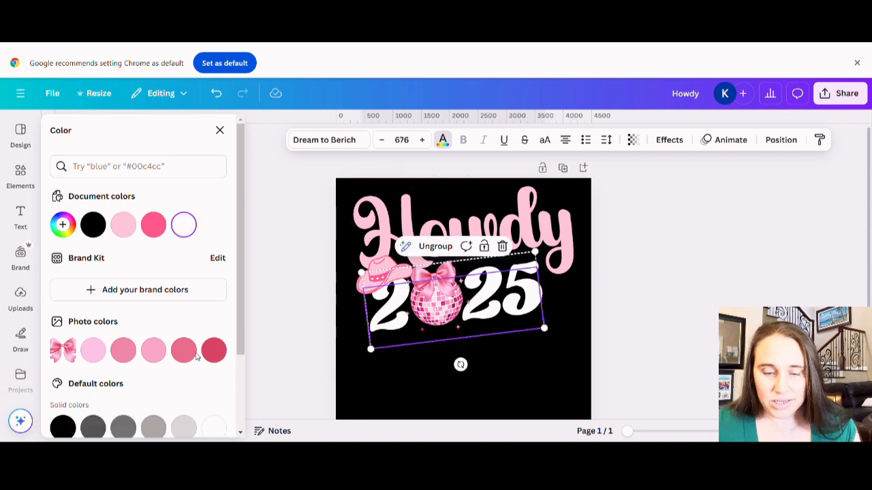
{"action": "left_click", "coordinate": [128, 359]}
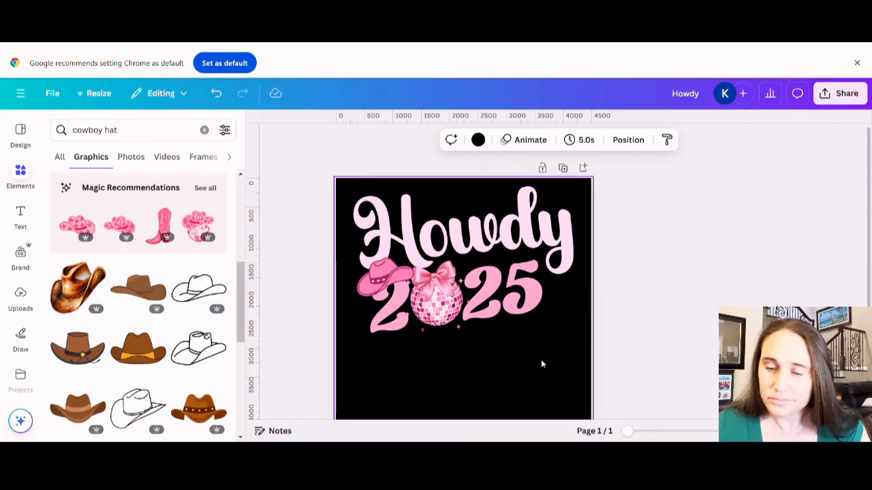
{"action": "left_click", "coordinate": [534, 366]}
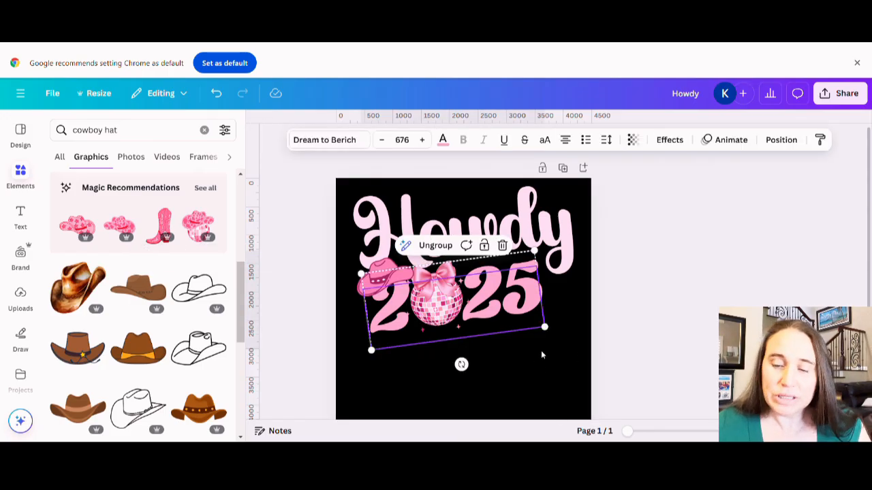
{"action": "left_click", "coordinate": [541, 355]}
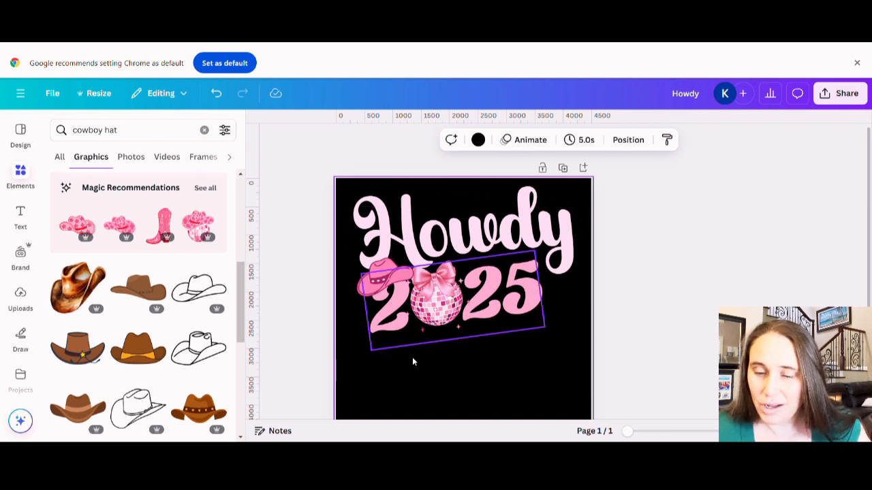
- Apply an Outline effect in dark magenta #9e2d65 to the "Howdy" text
{"action": "left_click", "coordinate": [512, 245]}
{"action": "left_click", "coordinate": [556, 225]}
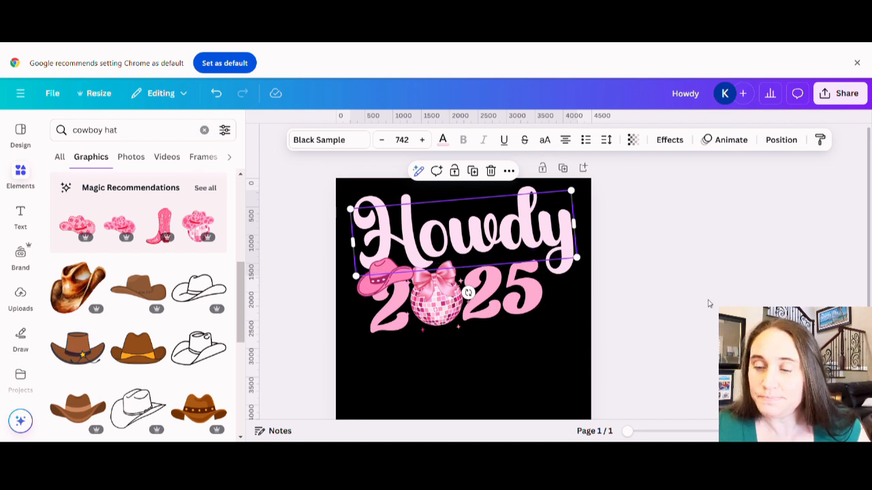
{"action": "left_click", "coordinate": [676, 143]}
{"action": "left_click", "coordinate": [199, 269]}
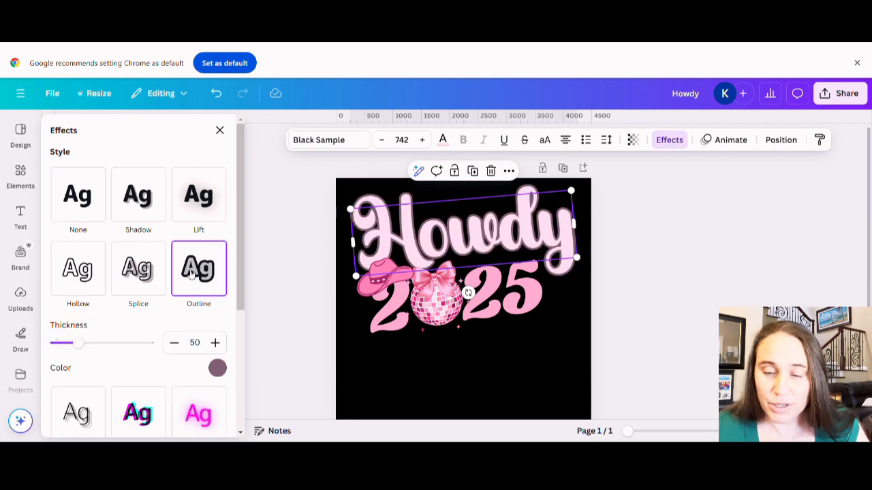
{"action": "left_click", "coordinate": [217, 368]}
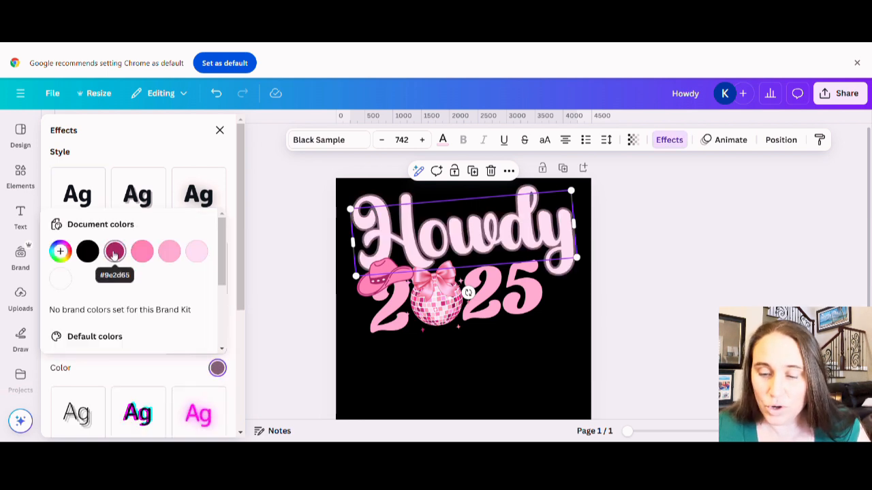
{"action": "left_click", "coordinate": [114, 252]}
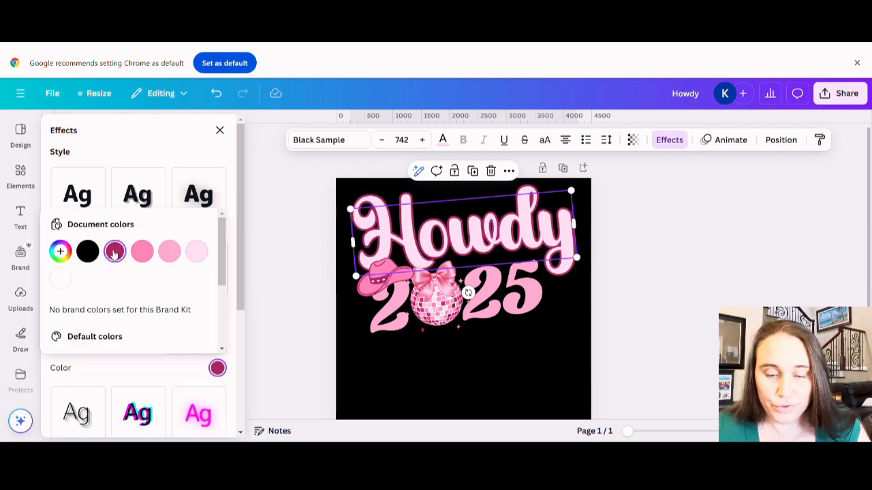
- Give the "2025" digits an Outline effect in the same dark magenta as "Howdy"
{"action": "left_click", "coordinate": [492, 311]}
{"action": "left_click", "coordinate": [218, 294]}
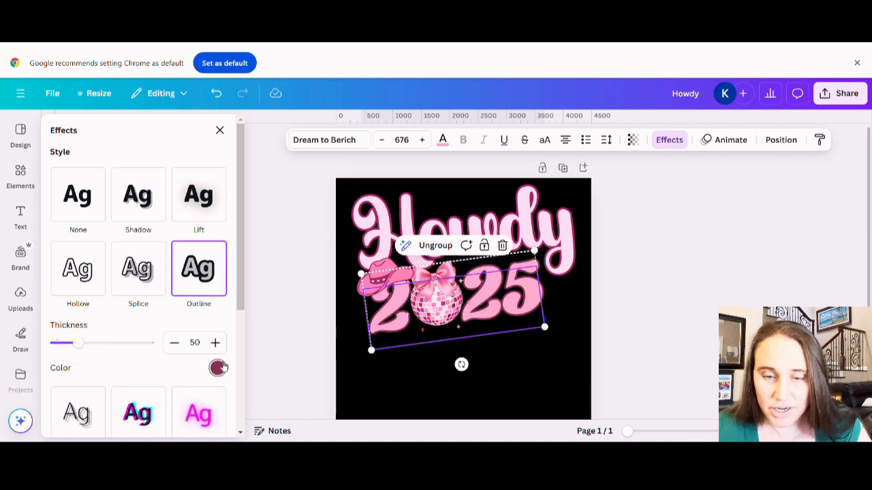
{"action": "left_click", "coordinate": [217, 368]}
{"action": "left_click", "coordinate": [114, 251]}
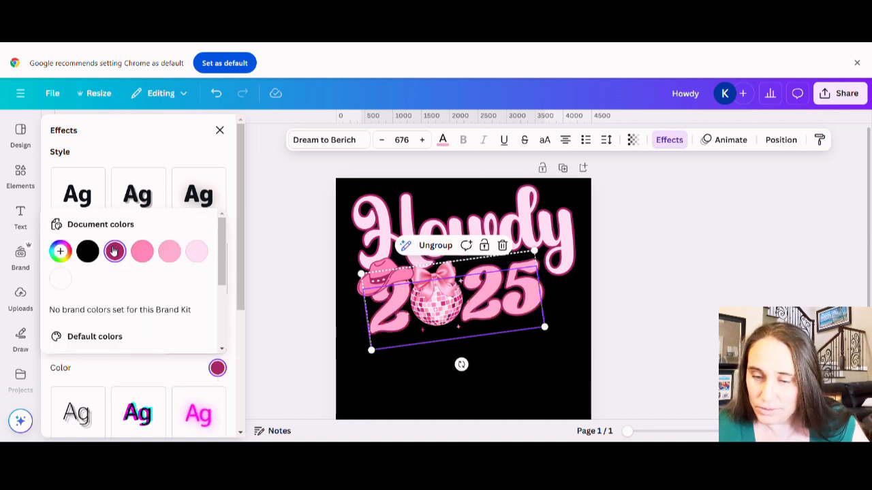
{"action": "left_click", "coordinate": [171, 144]}
{"action": "left_click", "coordinate": [656, 297]}
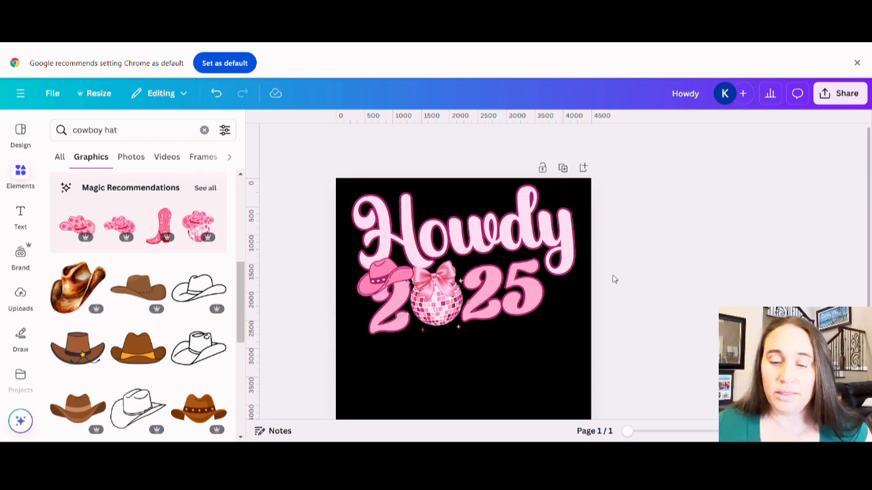
{"action": "scroll", "coordinate": [613, 278], "scroll_direction": "down", "scroll_amount": 1}
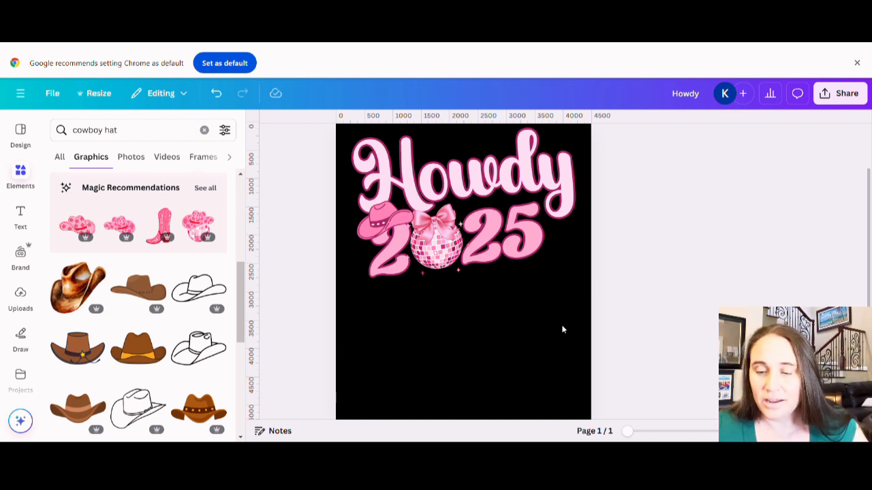
{"action": "left_click", "coordinate": [570, 309]}
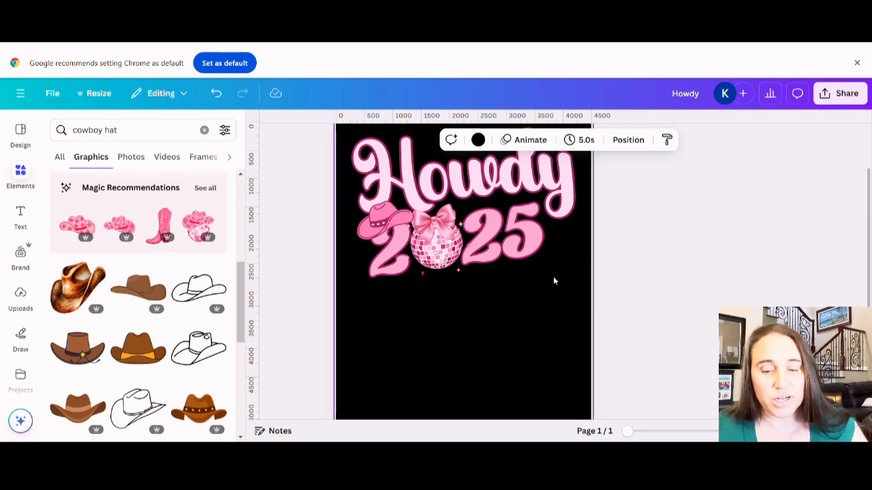
- Preview the lettering on white and dark gray canvas backgrounds, and settle on a medium gray background
{"action": "left_click", "coordinate": [477, 140]}
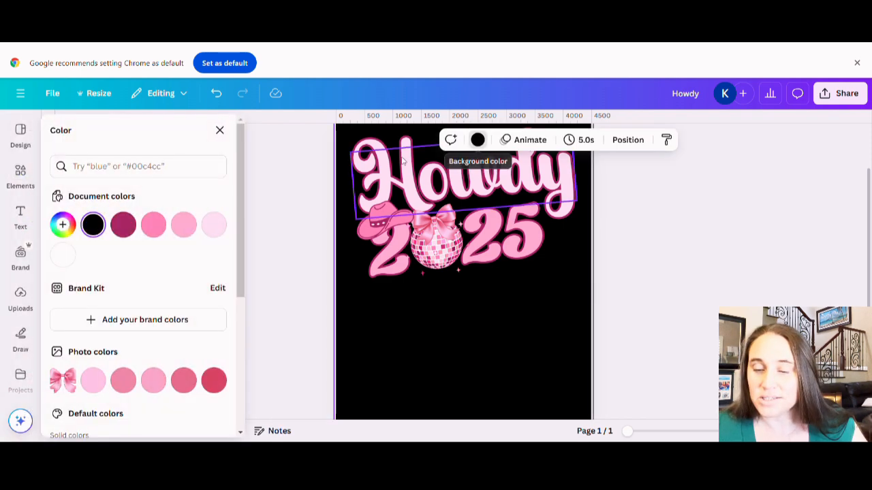
{"action": "scroll", "coordinate": [193, 279], "scroll_direction": "down", "scroll_amount": 3}
{"action": "left_click", "coordinate": [213, 344]}
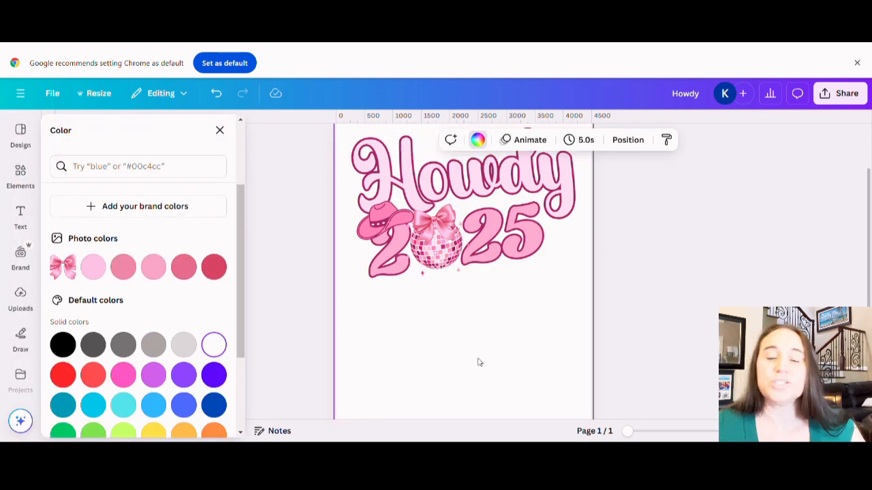
{"action": "scroll", "coordinate": [633, 315], "scroll_direction": "up", "scroll_amount": 2}
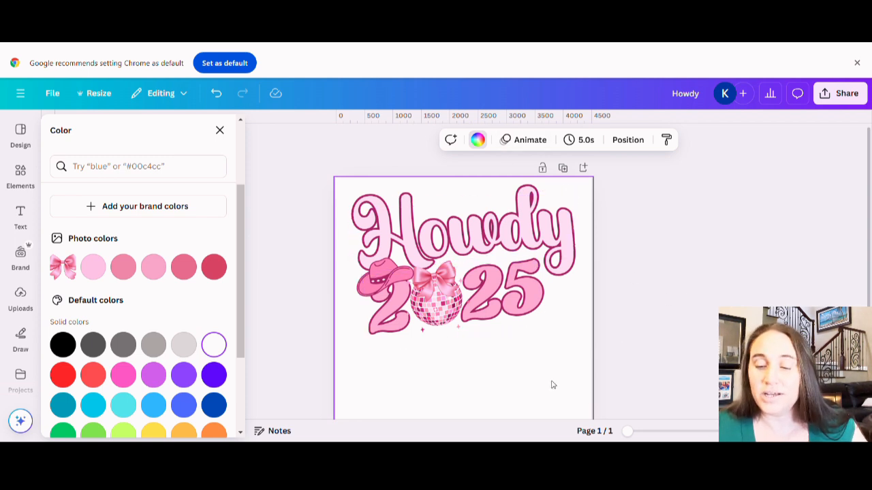
{"action": "left_click", "coordinate": [93, 347]}
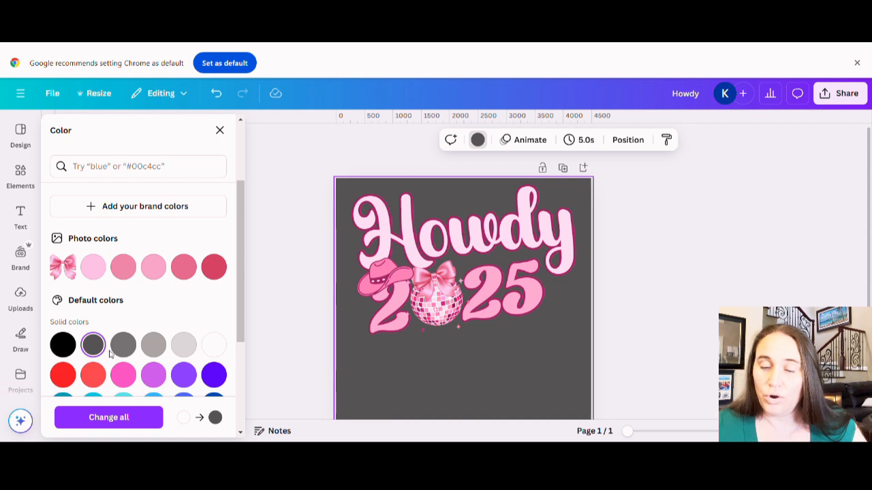
{"action": "left_click", "coordinate": [158, 350]}
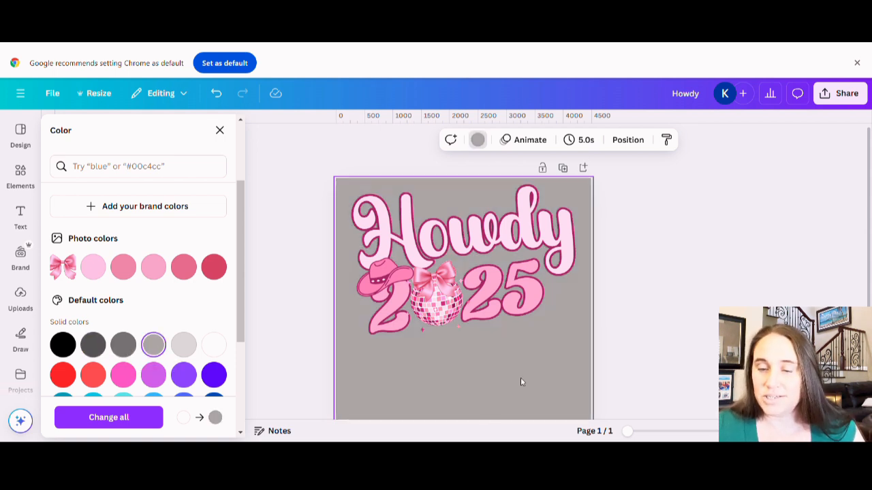
{"action": "key", "text": "Escape"}
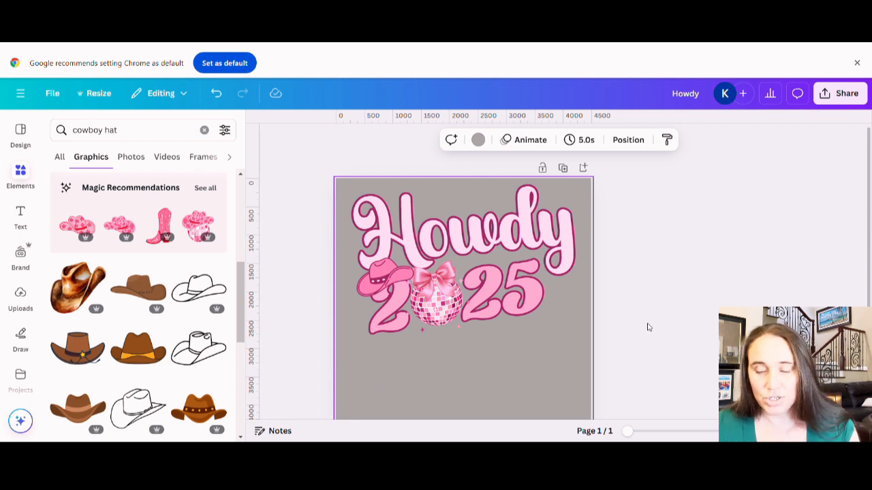
- Rename the design "Howdy 2025"
{"action": "left_click", "coordinate": [708, 95]}
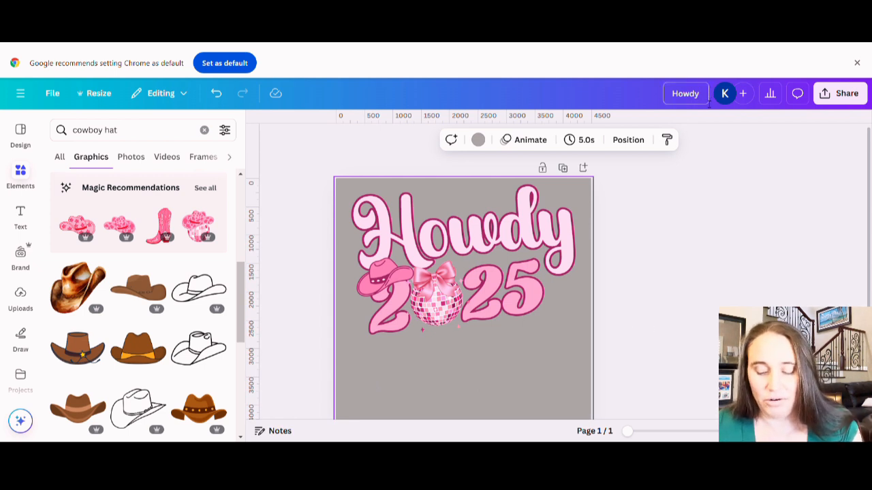
{"action": "type", "text": "2"}
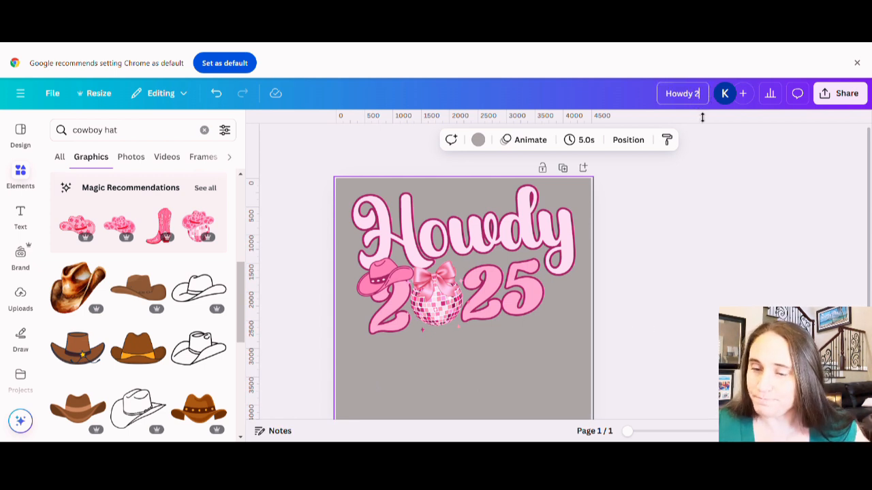
{"action": "type", "text": "025"}
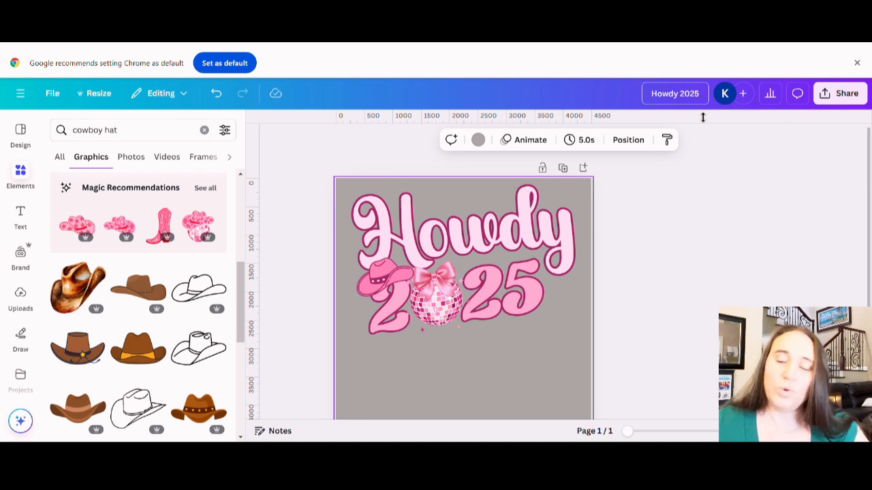
{"action": "left_click", "coordinate": [754, 305]}
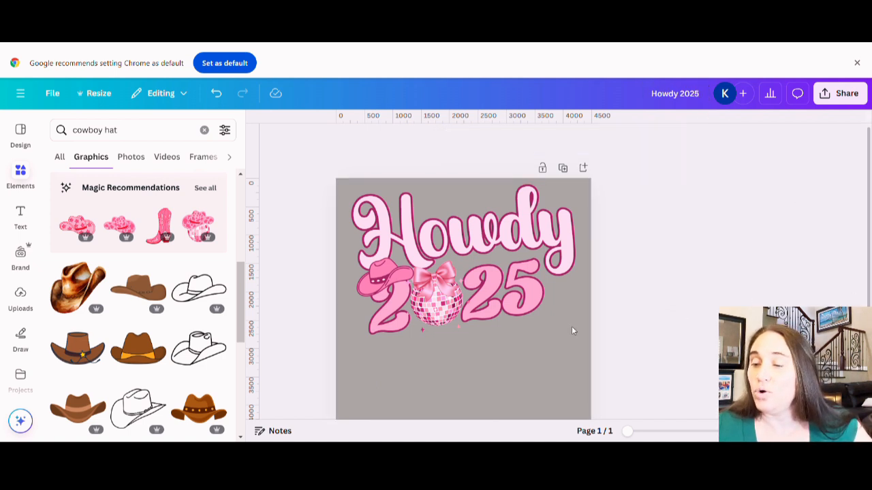
- Download the design as a PNG at 4,500 × 5,400 px with a transparent background
{"action": "left_click", "coordinate": [846, 101]}
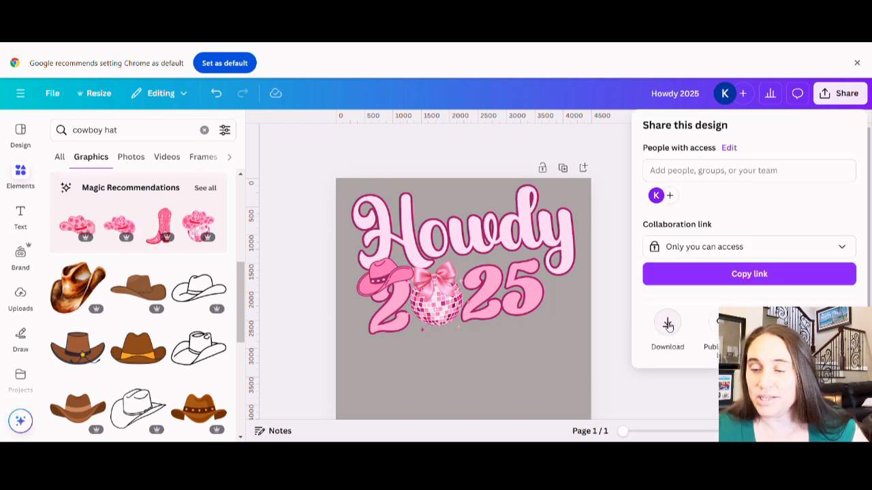
{"action": "left_click", "coordinate": [666, 324]}
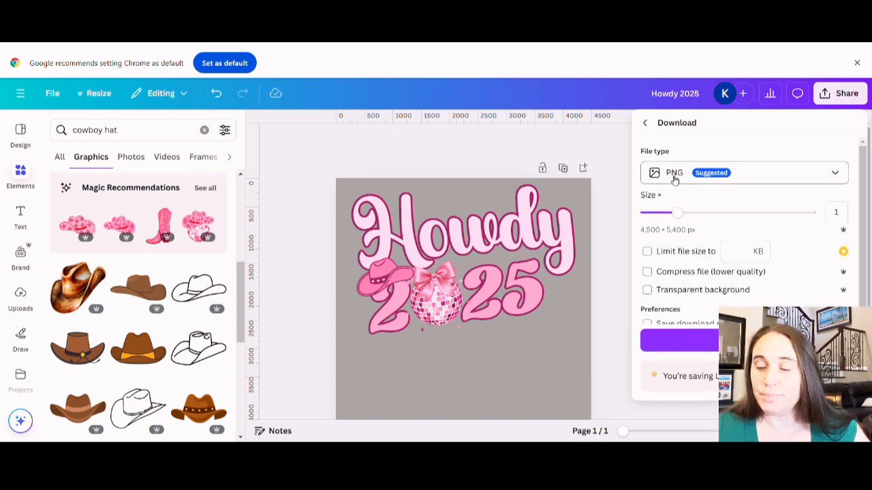
{"action": "left_click", "coordinate": [647, 290]}
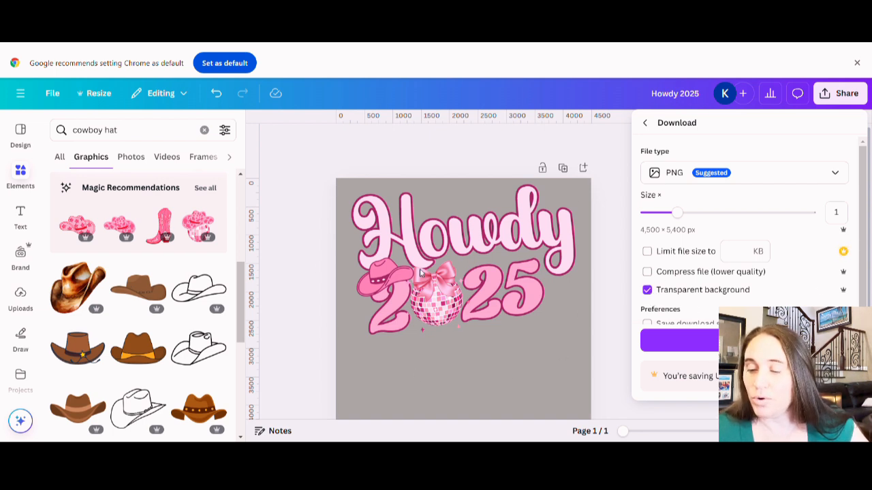
{"action": "scroll", "coordinate": [807, 262], "scroll_direction": "down", "scroll_amount": 1}
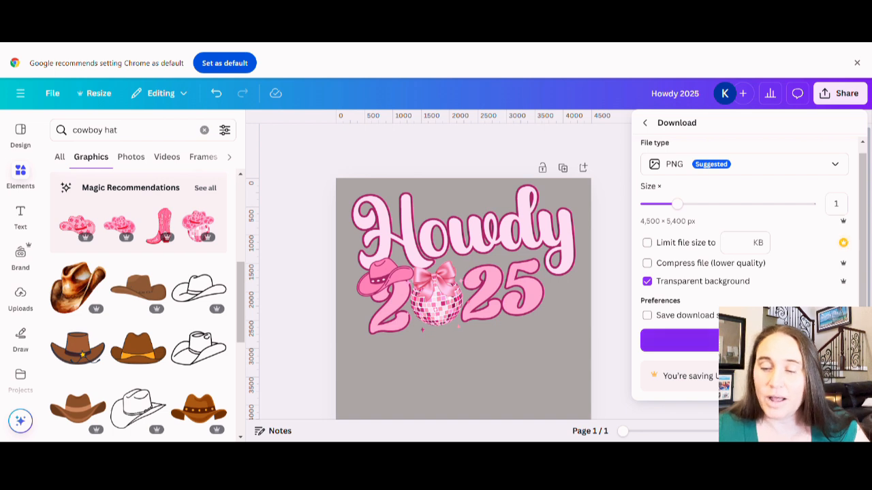
{"action": "left_click", "coordinate": [744, 340]}
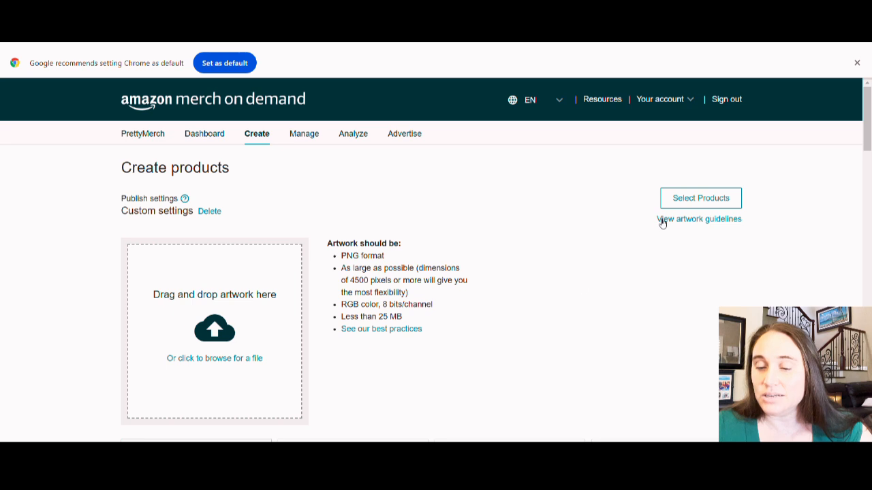
- Switch to Amazon Merch on Demand, open the product selection for the new listing and review the available products and marketplaces
{"action": "left_click", "coordinate": [686, 199]}
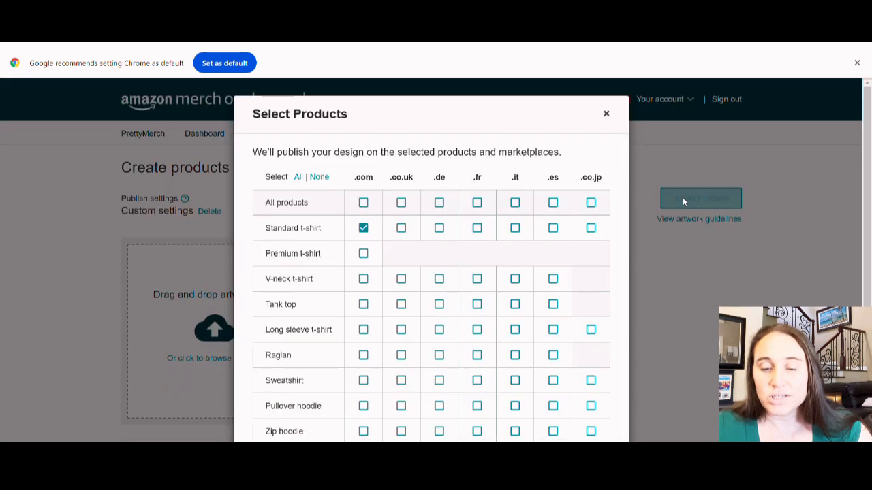
{"action": "scroll", "coordinate": [350, 181], "scroll_direction": "down", "scroll_amount": 5}
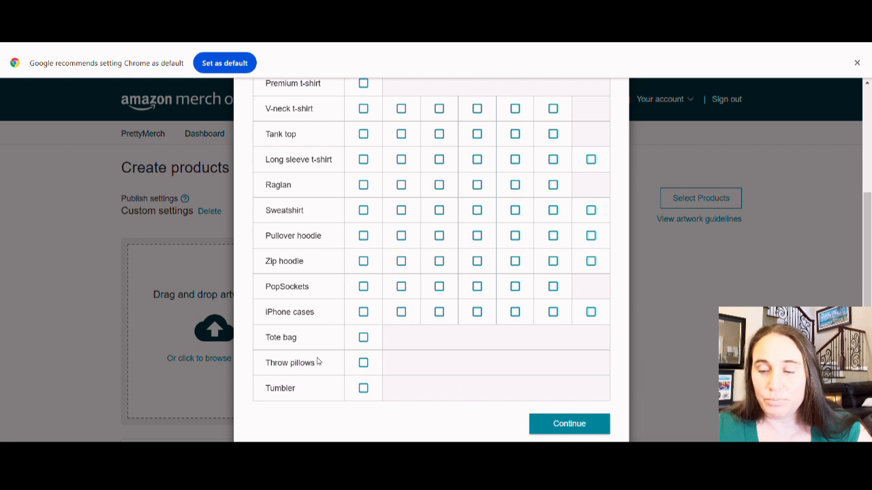
{"action": "scroll", "coordinate": [311, 361], "scroll_direction": "up", "scroll_amount": 5}
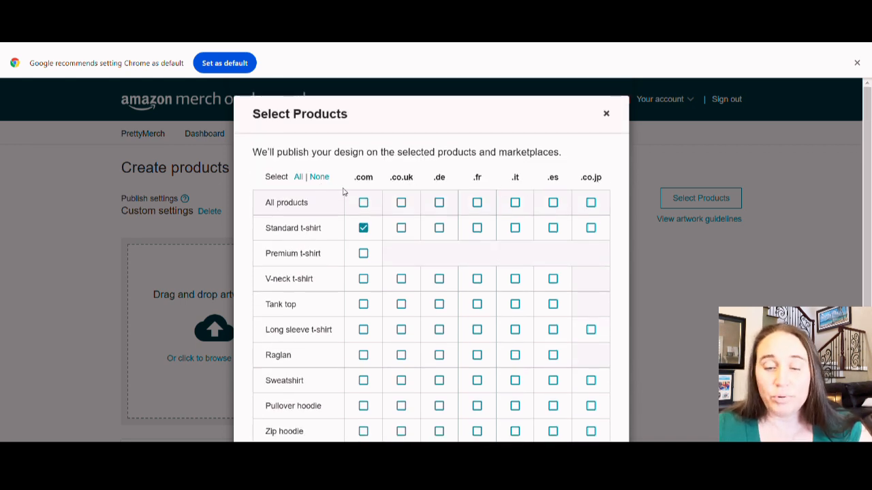
- Try selecting every product in all marketplaces, and reset the selection to only the standard t-shirt on .com
{"action": "left_click", "coordinate": [299, 178]}
{"action": "scroll", "coordinate": [441, 139], "scroll_direction": "down", "scroll_amount": 3}
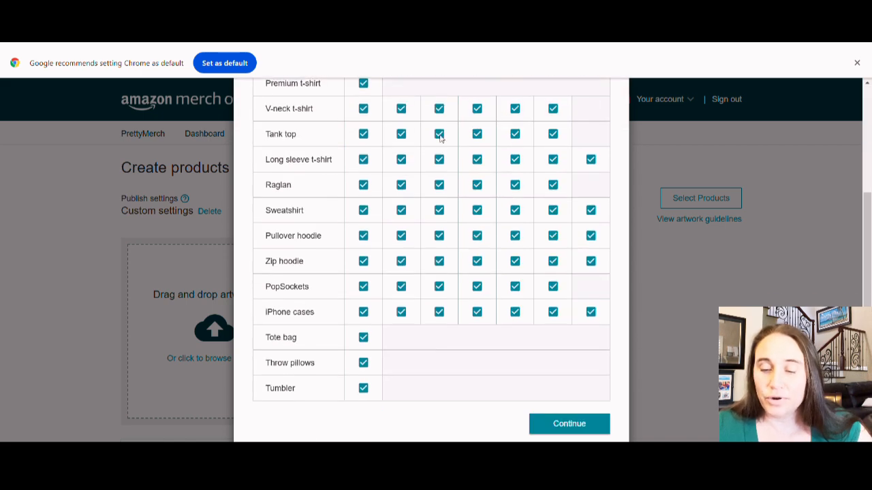
{"action": "scroll", "coordinate": [389, 235], "scroll_direction": "up", "scroll_amount": 3}
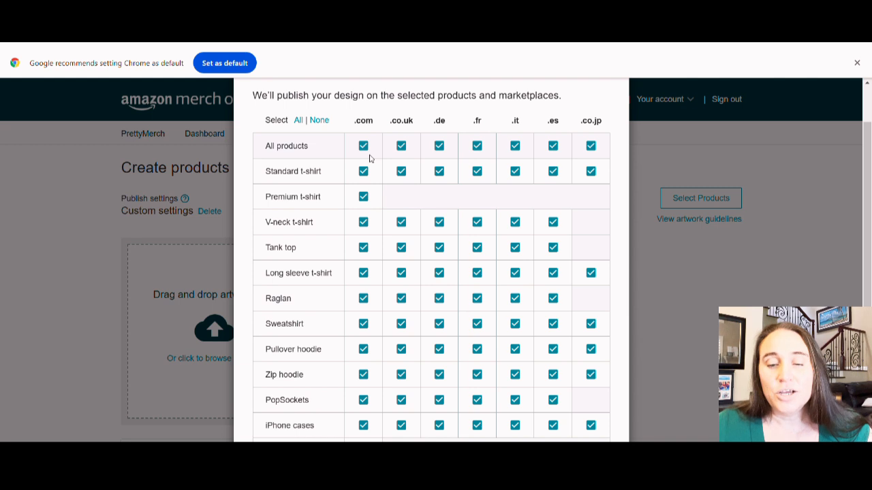
{"action": "left_click", "coordinate": [315, 120]}
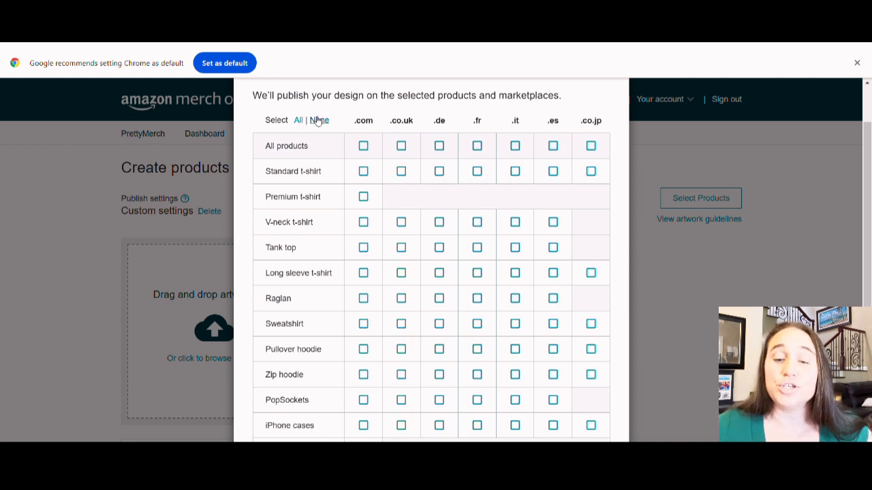
{"action": "left_click", "coordinate": [363, 171]}
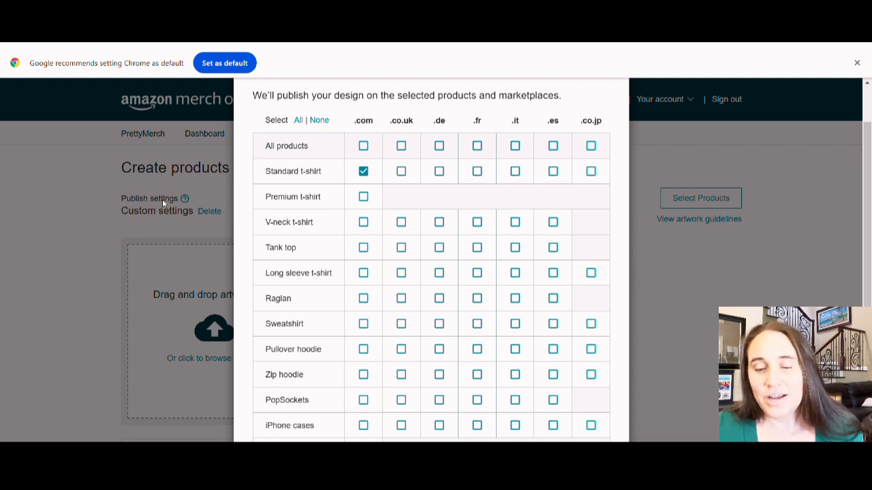
- Select all products for the .com marketplace and confirm the product selection
{"action": "left_click", "coordinate": [363, 146]}
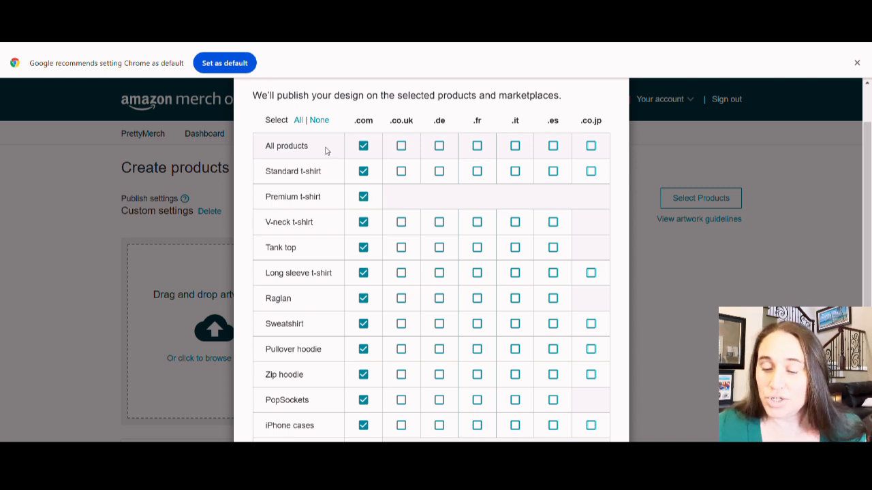
{"action": "scroll", "coordinate": [325, 150], "scroll_direction": "down", "scroll_amount": 3}
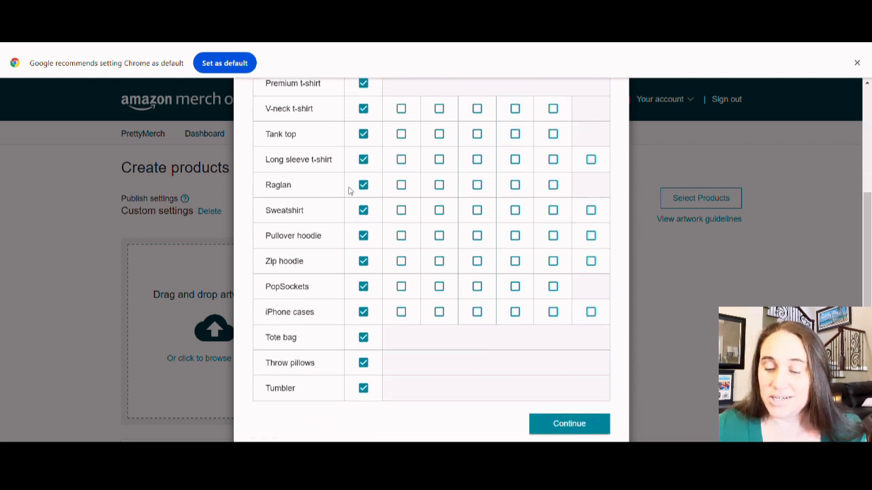
{"action": "left_click", "coordinate": [563, 421]}
- Upload the Howdy 2025 artwork and review how it sits on the product mockups
{"action": "scroll", "coordinate": [354, 237], "scroll_direction": "down", "scroll_amount": 12}
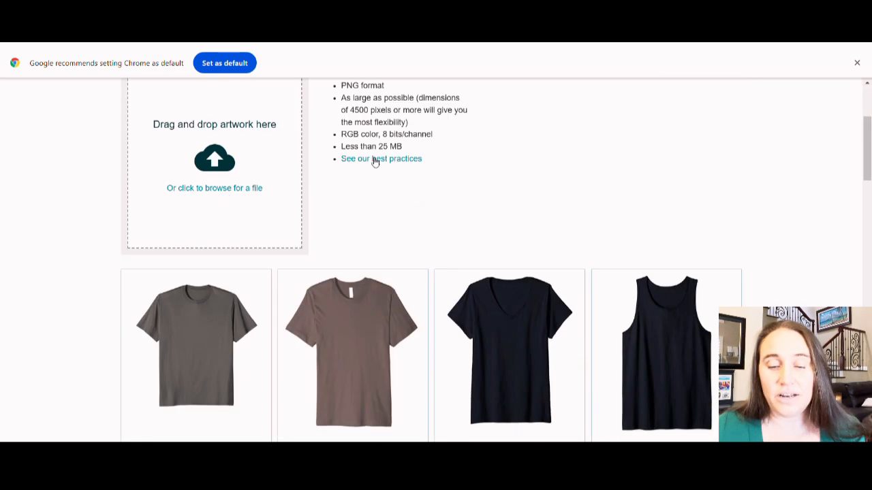
{"action": "scroll", "coordinate": [354, 237], "scroll_direction": "up", "scroll_amount": 12}
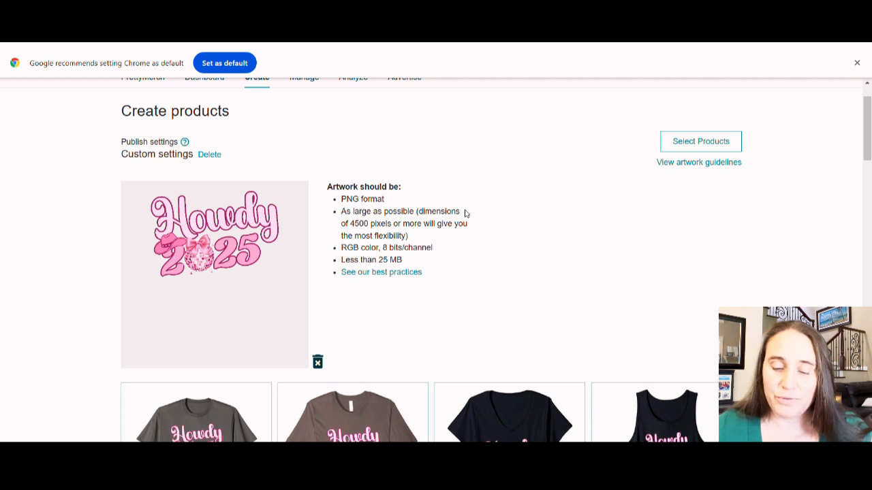
{"action": "scroll", "coordinate": [268, 202], "scroll_direction": "down", "scroll_amount": 3}
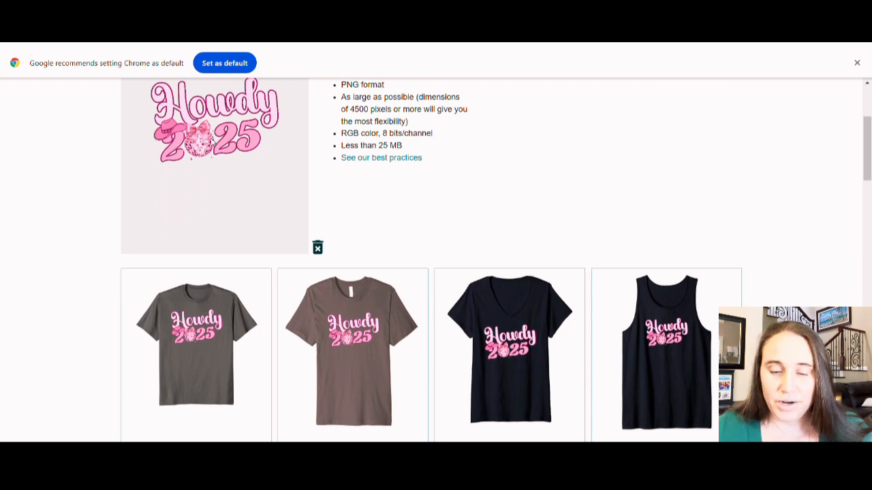
{"action": "scroll", "coordinate": [220, 161], "scroll_direction": "down", "scroll_amount": 3}
{"action": "scroll", "coordinate": [297, 227], "scroll_direction": "down", "scroll_amount": 1}
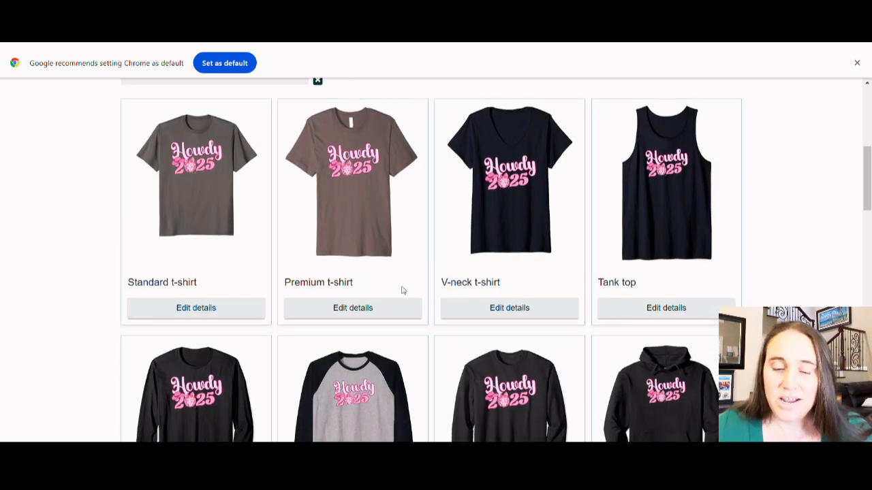
- Open the standard t-shirt's details and examine its artwork placement, scale, fit types, color selection and list price
{"action": "left_click", "coordinate": [203, 310]}
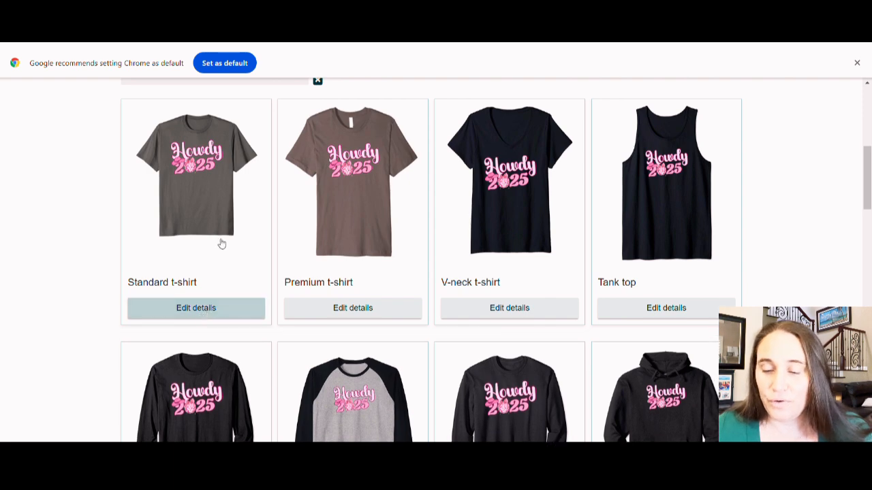
{"action": "scroll", "coordinate": [245, 200], "scroll_direction": "down", "scroll_amount": 1}
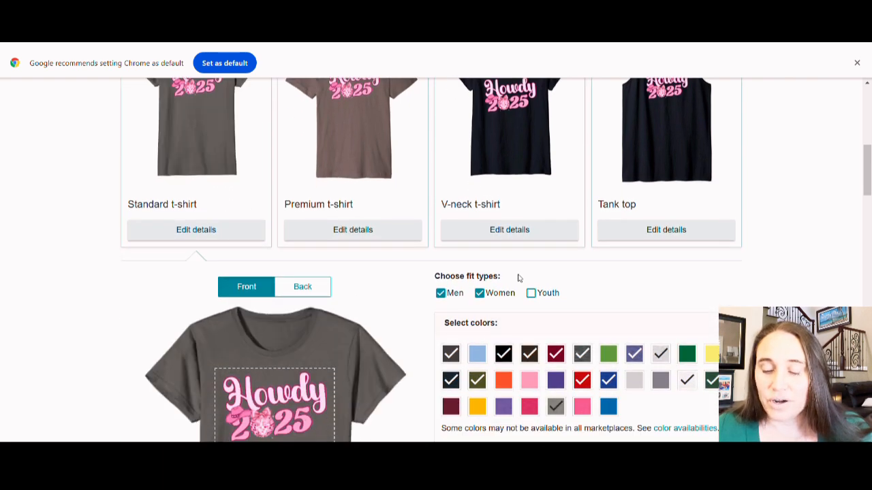
{"action": "scroll", "coordinate": [491, 298], "scroll_direction": "down", "scroll_amount": 1}
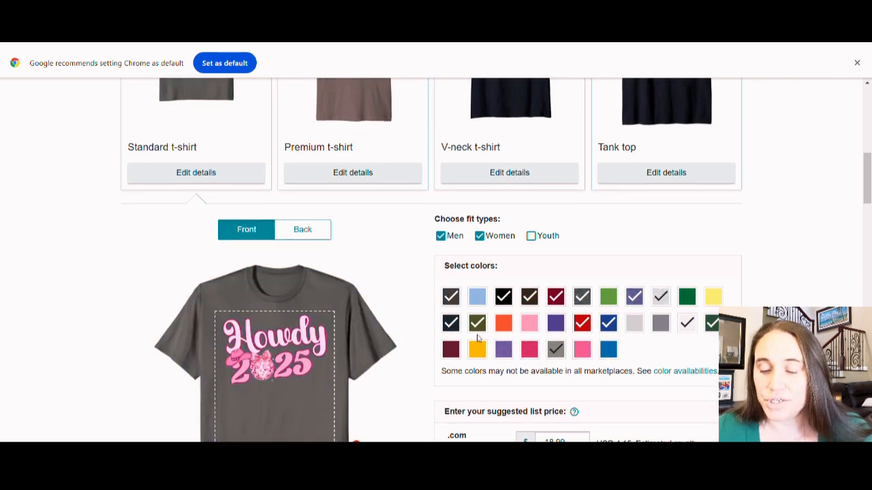
{"action": "scroll", "coordinate": [489, 409], "scroll_direction": "down", "scroll_amount": 3}
{"action": "scroll", "coordinate": [483, 402], "scroll_direction": "down", "scroll_amount": 2}
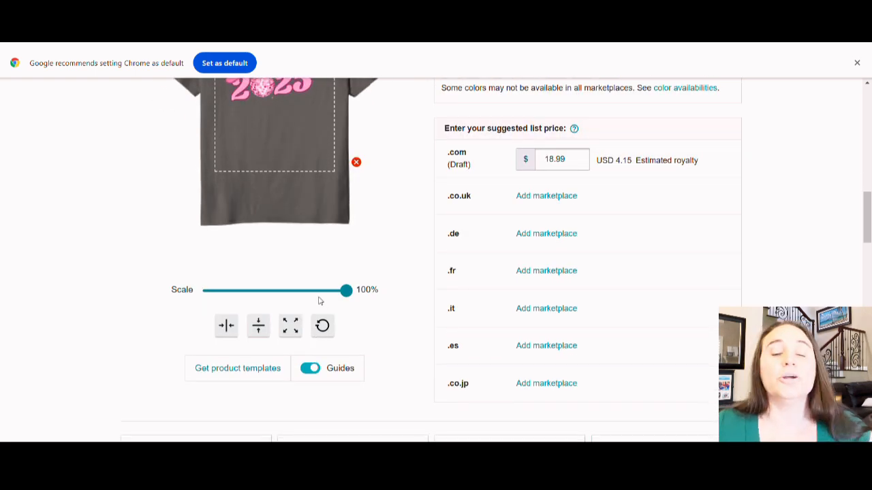
{"action": "scroll", "coordinate": [257, 165], "scroll_direction": "up", "scroll_amount": 2}
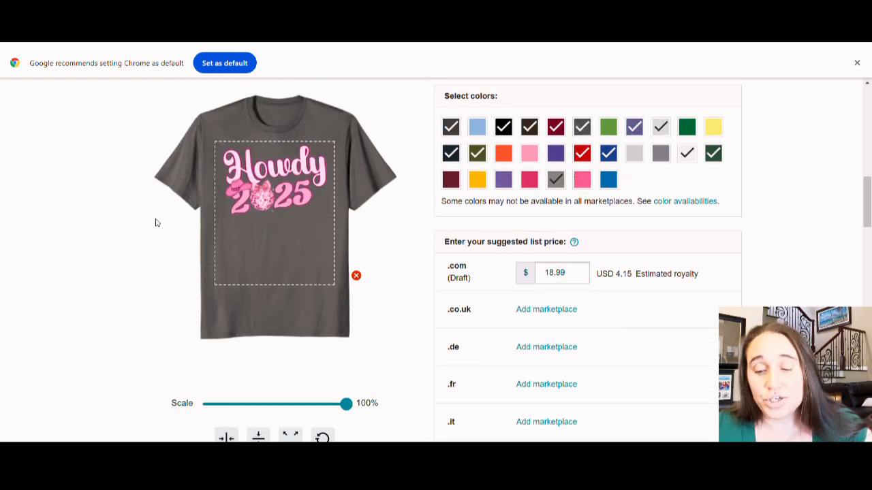
{"action": "scroll", "coordinate": [373, 92], "scroll_direction": "up", "scroll_amount": 1}
{"action": "scroll", "coordinate": [222, 207], "scroll_direction": "up", "scroll_amount": 2}
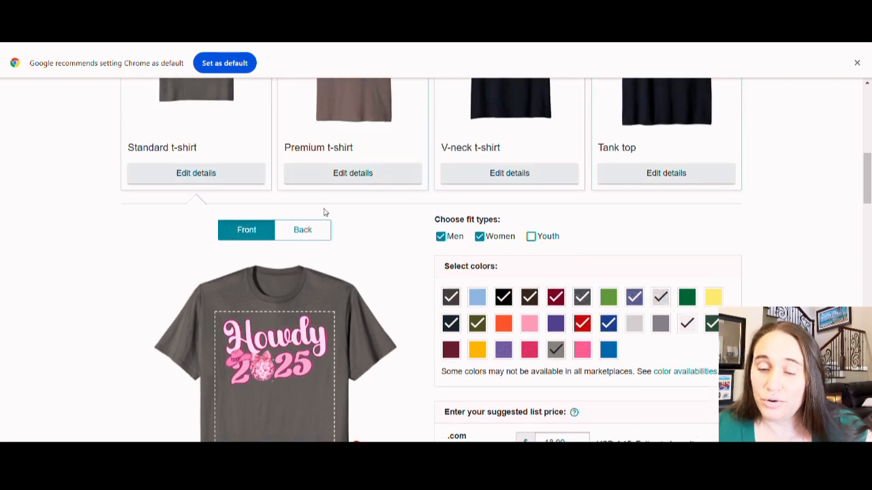
{"action": "scroll", "coordinate": [580, 204], "scroll_direction": "down", "scroll_amount": 1}
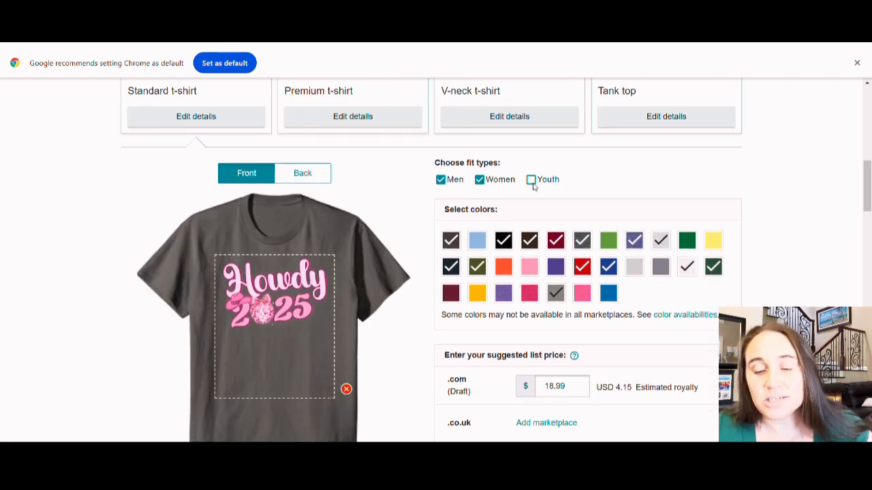
- Enable the Youth fit for the standard t-shirt, add Baby Blue, slate grey and purple, and remove maroon, red, dark green and light heather grey
{"action": "left_click", "coordinate": [532, 183]}
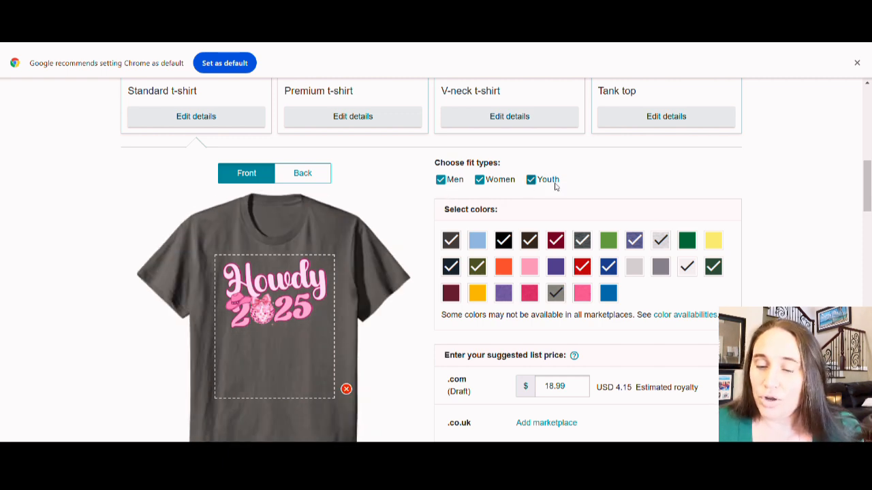
{"action": "scroll", "coordinate": [400, 141], "scroll_direction": "down", "scroll_amount": 1}
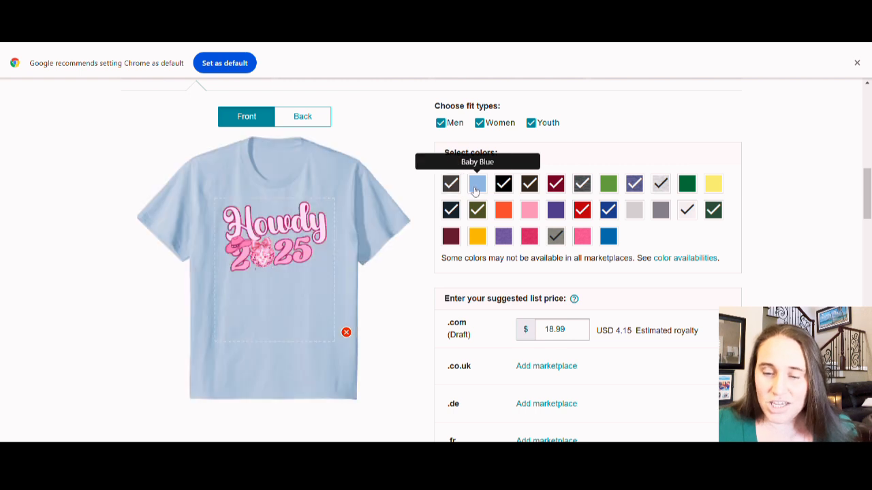
{"action": "left_click", "coordinate": [478, 188]}
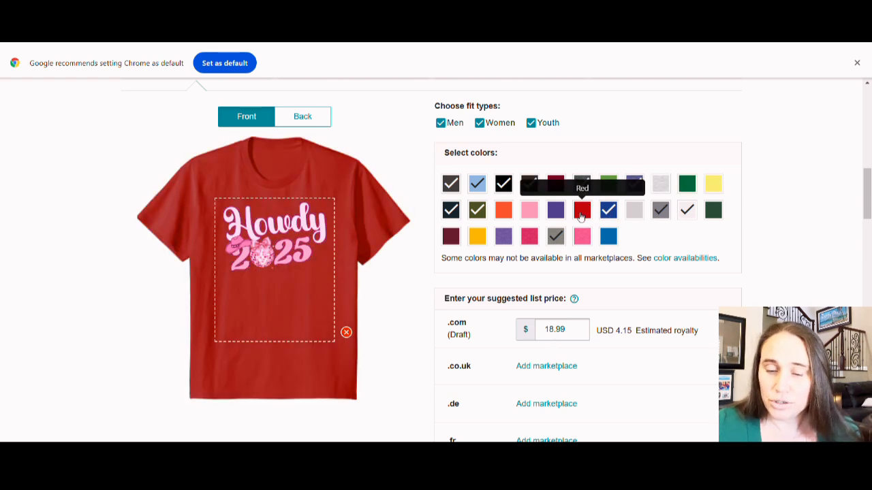
{"action": "left_click", "coordinate": [557, 213]}
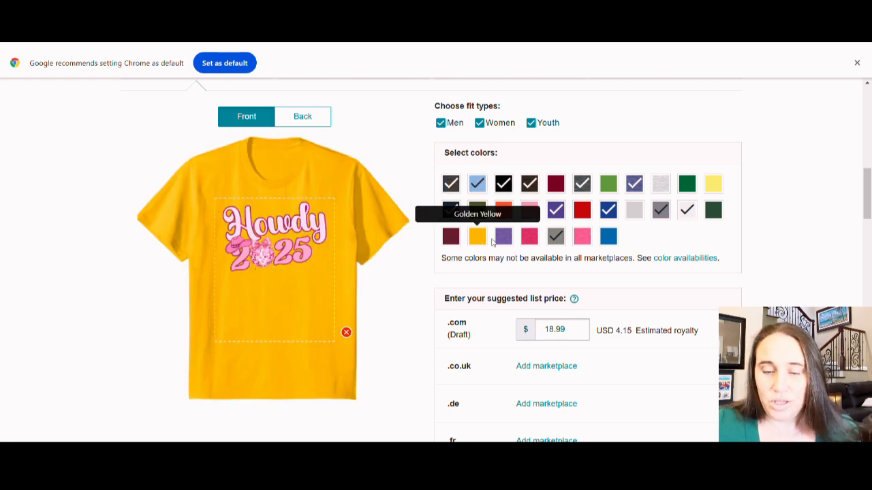
- Add heather purple, Red Heather, Pink Heather and bright blue to the standard t-shirt's colors, and deselect olive and medium grey
{"action": "left_click", "coordinate": [503, 238]}
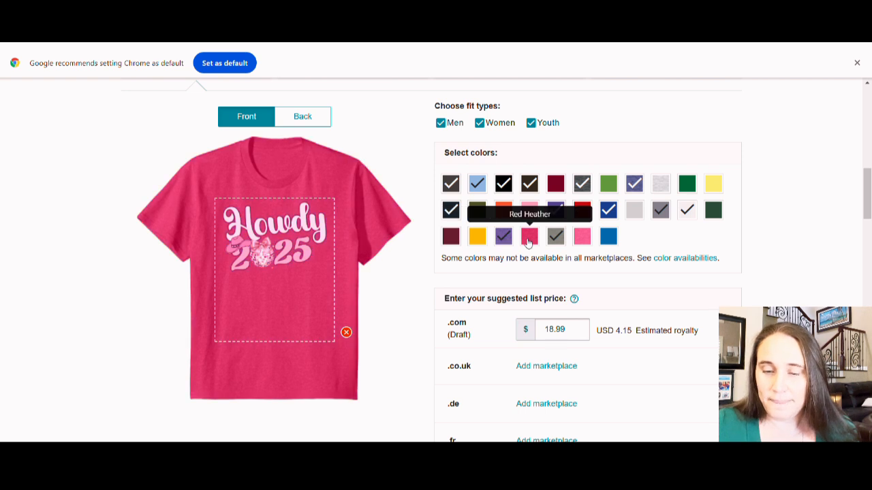
{"action": "left_click", "coordinate": [530, 242]}
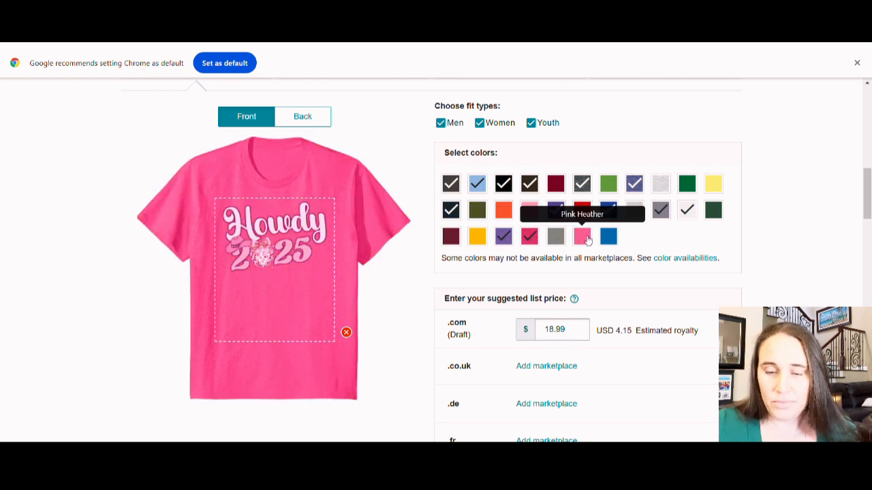
{"action": "left_click", "coordinate": [586, 238]}
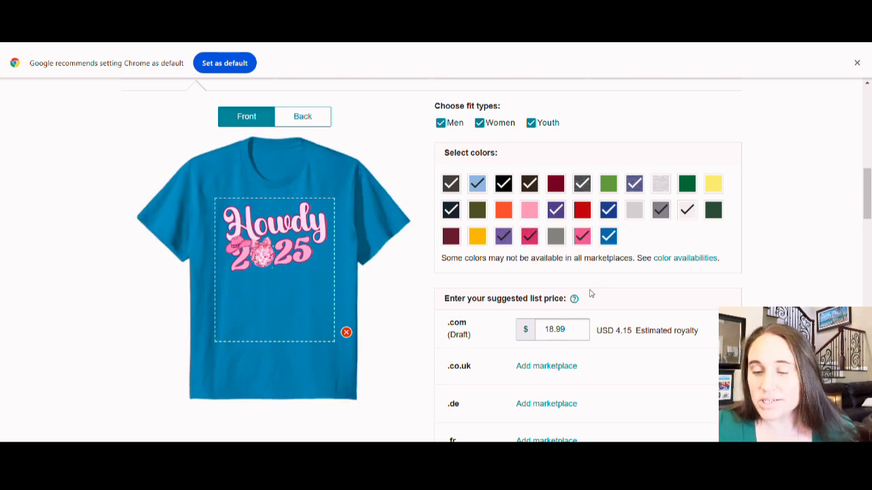
- Set the standard t-shirt's .com list price to 16.99
{"action": "scroll", "coordinate": [557, 273], "scroll_direction": "down", "scroll_amount": 1}
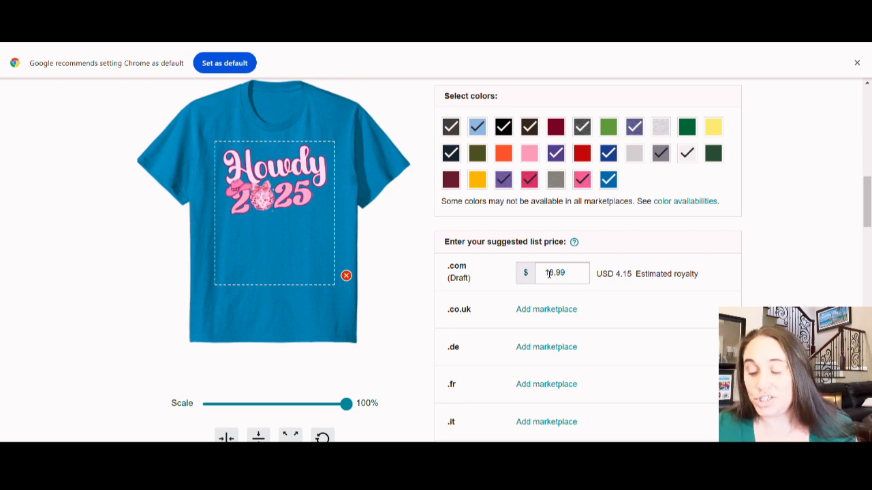
{"action": "left_click_drag", "start_coordinate": [549, 276], "coordinate": [555, 277]}
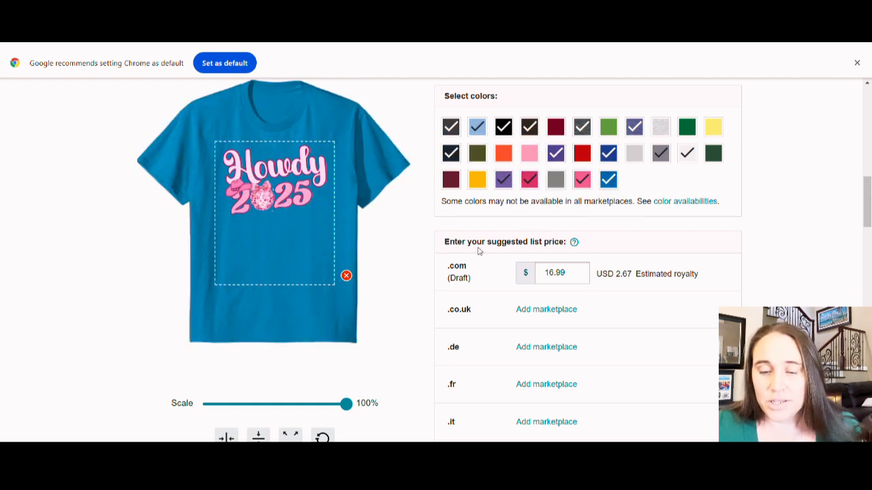
- Open the premium t-shirt's details and add Youth to its fit types
{"action": "scroll", "coordinate": [375, 229], "scroll_direction": "up", "scroll_amount": 3}
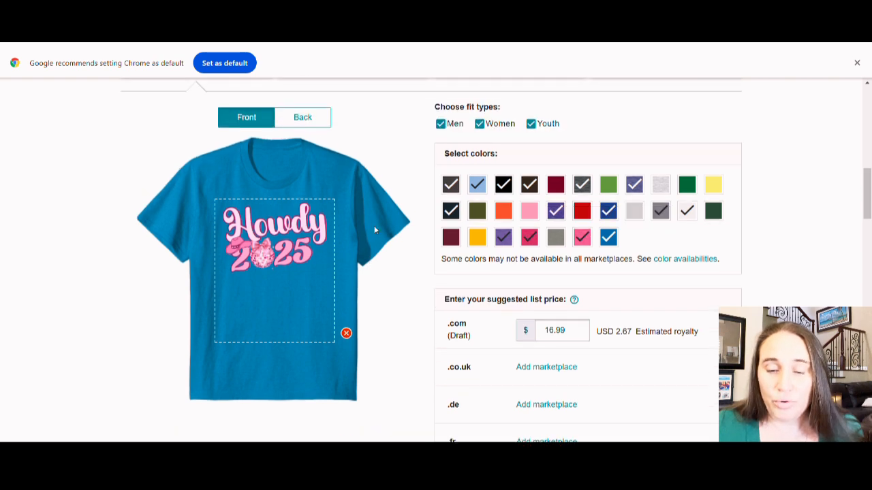
{"action": "left_click", "coordinate": [353, 232]}
{"action": "scroll", "coordinate": [116, 229], "scroll_direction": "up", "scroll_amount": 2}
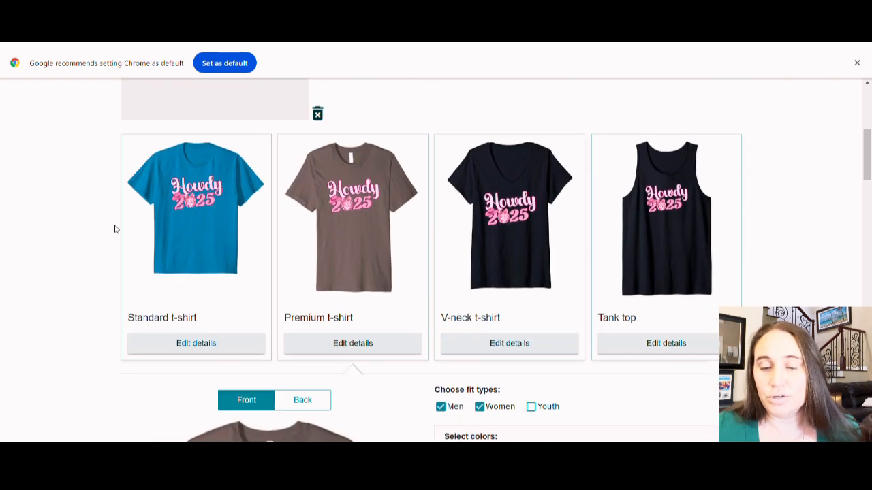
{"action": "scroll", "coordinate": [358, 203], "scroll_direction": "down", "scroll_amount": 2}
{"action": "scroll", "coordinate": [375, 197], "scroll_direction": "down", "scroll_amount": 2}
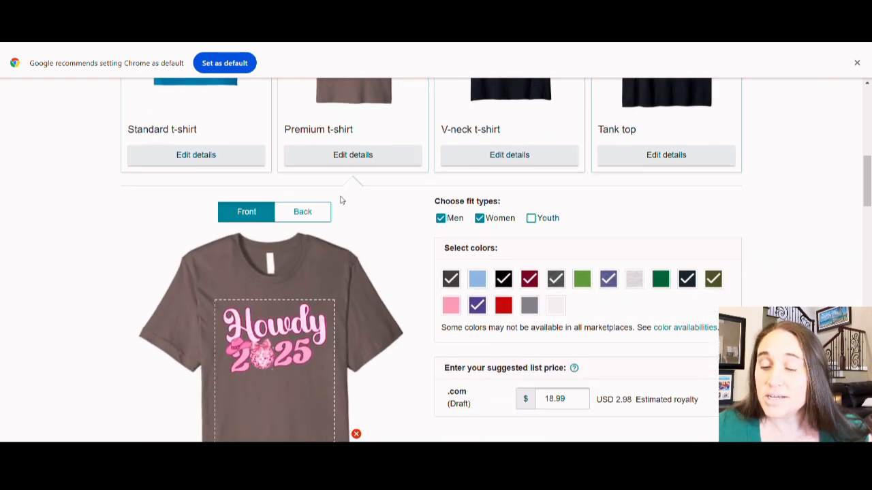
{"action": "scroll", "coordinate": [382, 173], "scroll_direction": "up", "scroll_amount": 1}
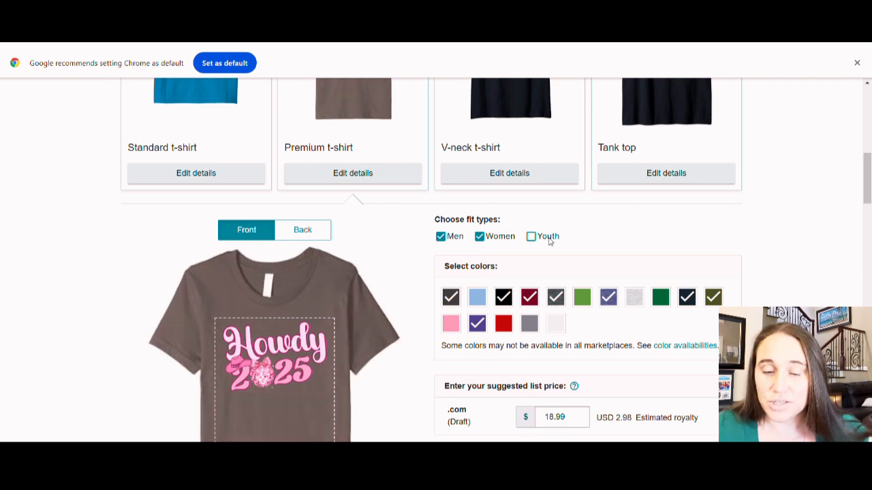
{"action": "left_click", "coordinate": [531, 237]}
- Add Pink, Baby Blue, white and Slate Grey to the premium t-shirt's colors, and remove maroon and olive
{"action": "scroll", "coordinate": [518, 232], "scroll_direction": "down", "scroll_amount": 2}
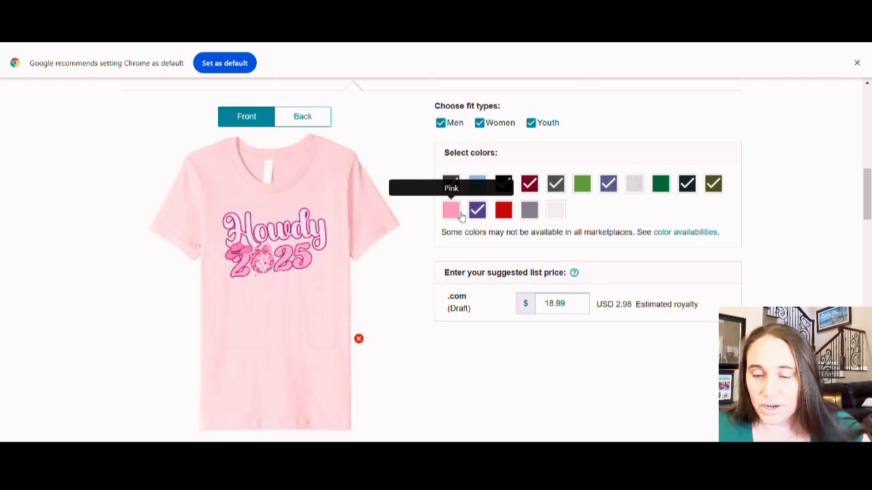
{"action": "left_click", "coordinate": [458, 212]}
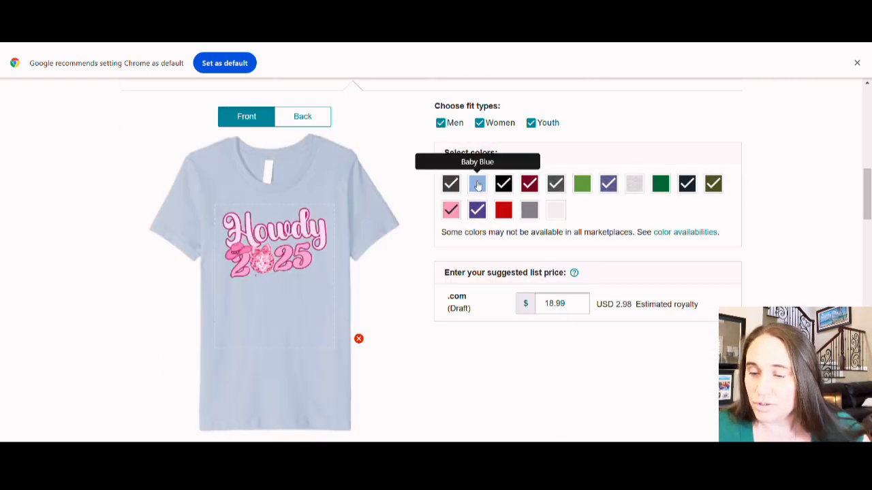
{"action": "left_click", "coordinate": [530, 183]}
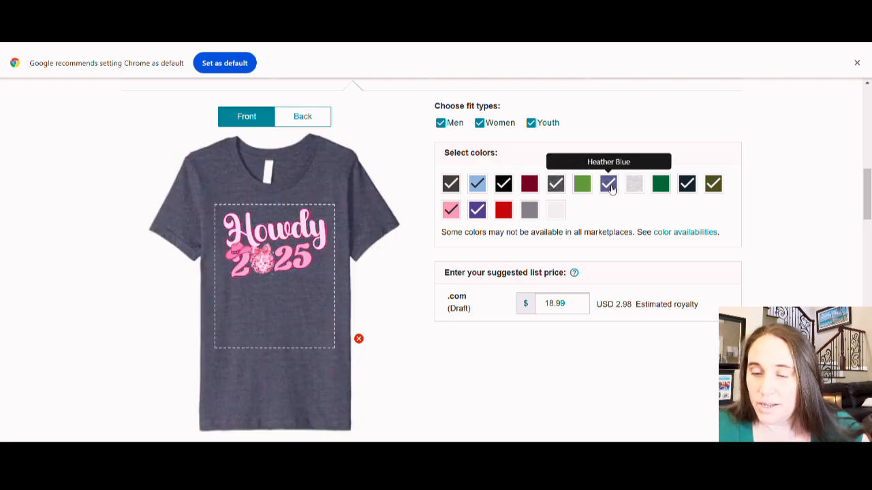
{"action": "left_click", "coordinate": [715, 186]}
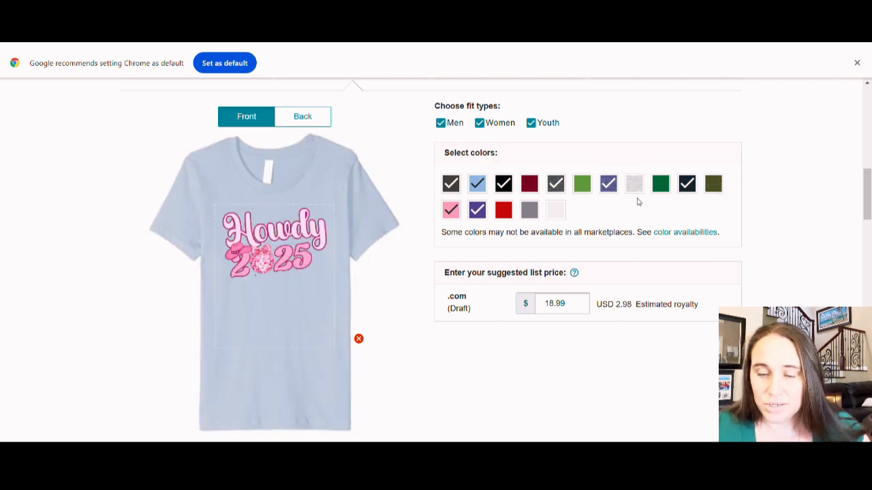
{"action": "left_click", "coordinate": [557, 212]}
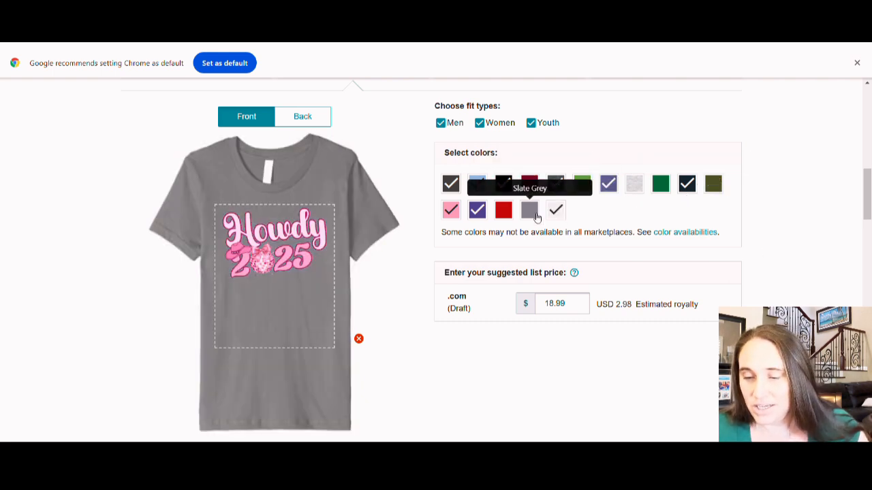
{"action": "left_click", "coordinate": [536, 217]}
{"action": "scroll", "coordinate": [697, 261], "scroll_direction": "down", "scroll_amount": 1}
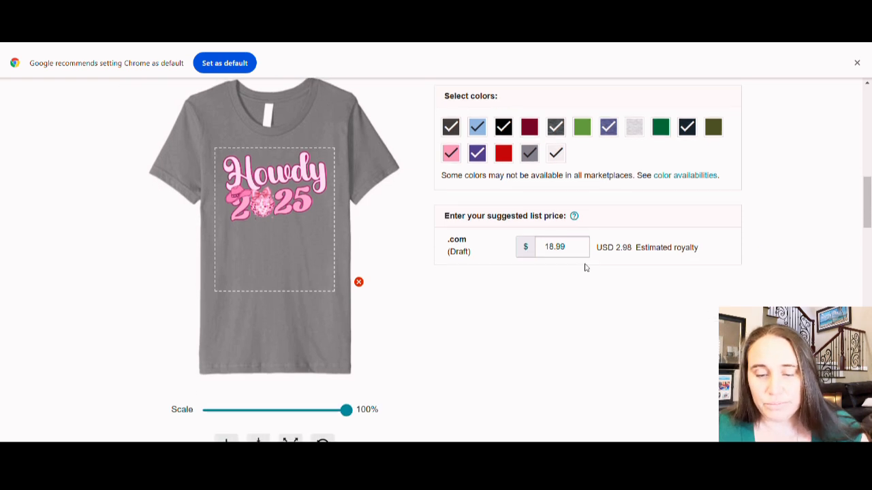
- Open the V-neck t-shirt's details, add Baby Blue, light grey and Sapphire Blue to its colors, and remove green and red
{"action": "scroll", "coordinate": [289, 222], "scroll_direction": "up", "scroll_amount": 3}
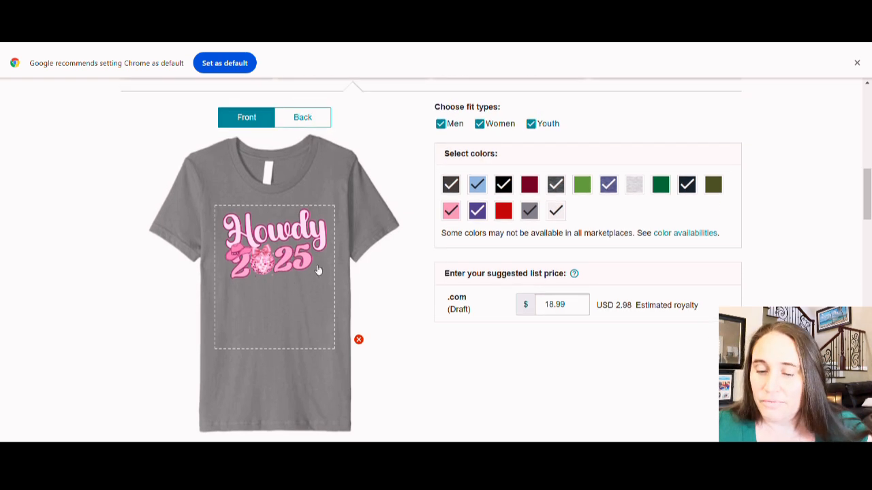
{"action": "left_click", "coordinate": [509, 172]}
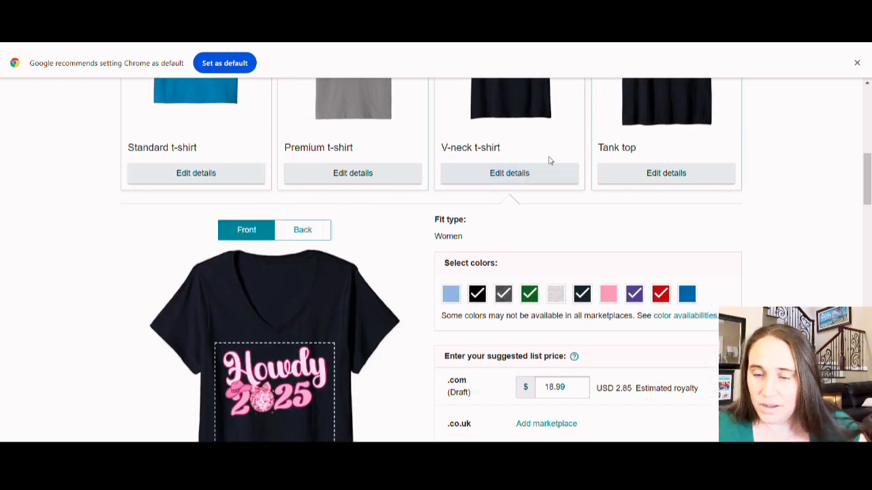
{"action": "scroll", "coordinate": [551, 162], "scroll_direction": "down", "scroll_amount": 2}
{"action": "left_click", "coordinate": [453, 179]}
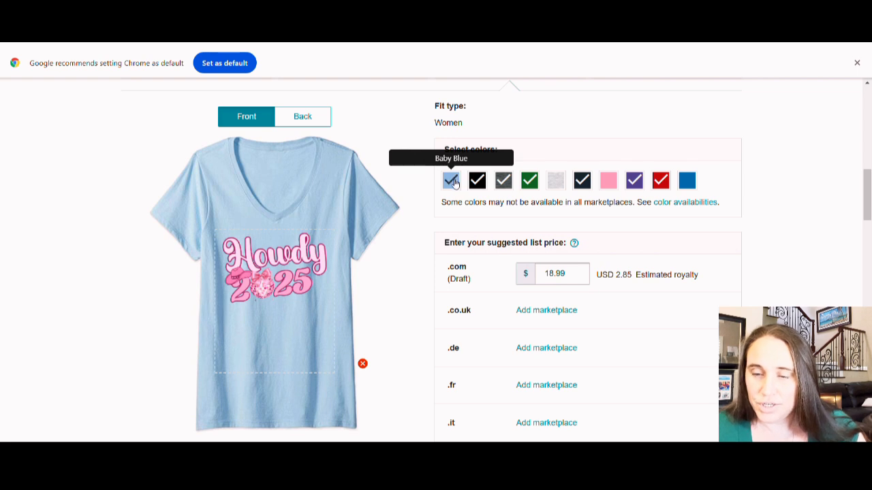
{"action": "left_click", "coordinate": [559, 181]}
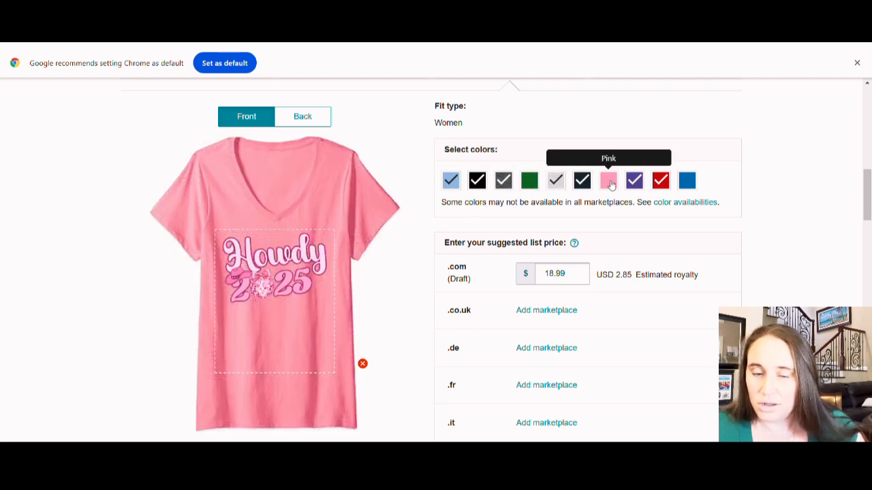
{"action": "left_click", "coordinate": [660, 181]}
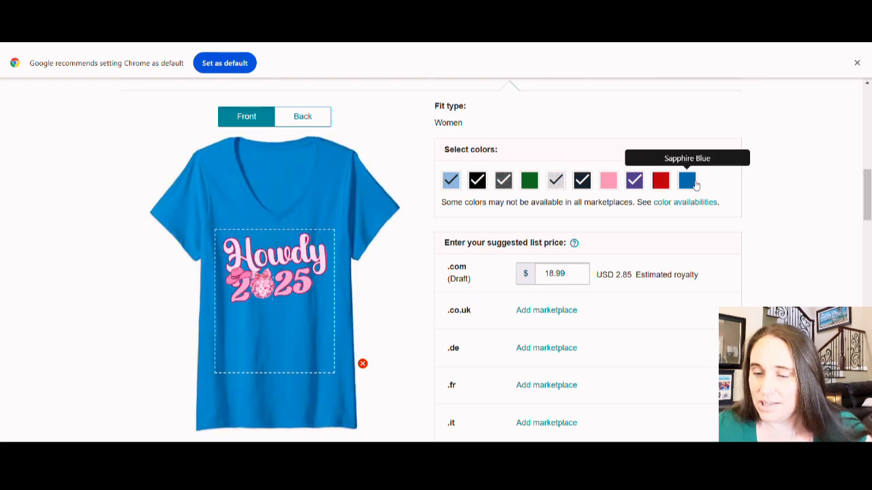
{"action": "left_click", "coordinate": [693, 186]}
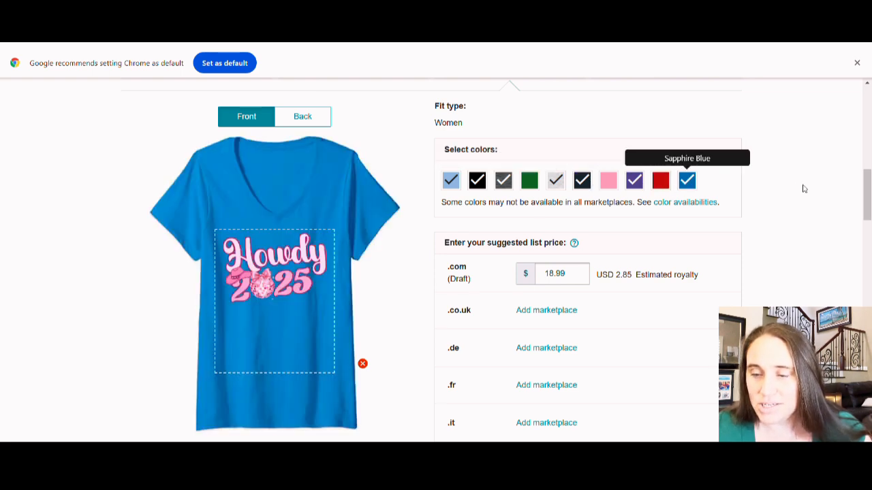
{"action": "scroll", "coordinate": [789, 177], "scroll_direction": "down", "scroll_amount": 3}
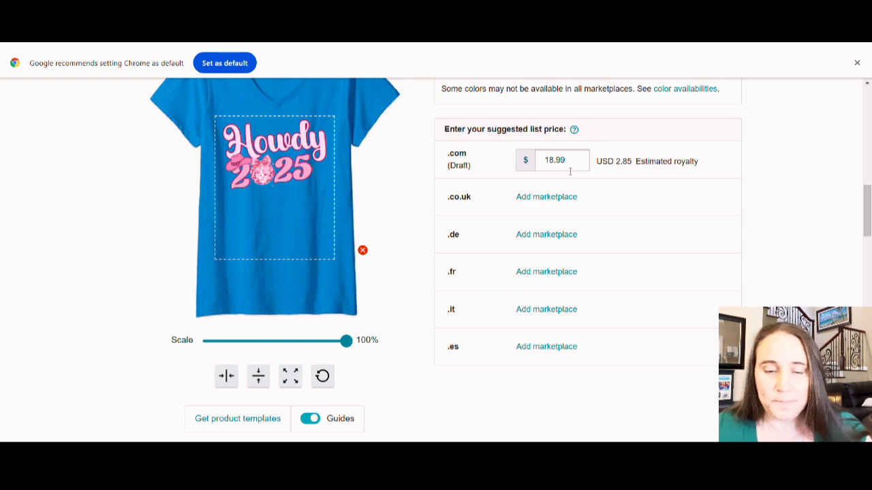
- Open the long sleeve t-shirt's details and add light grey so that all five colors are selected
{"action": "scroll", "coordinate": [266, 195], "scroll_direction": "down", "scroll_amount": 6}
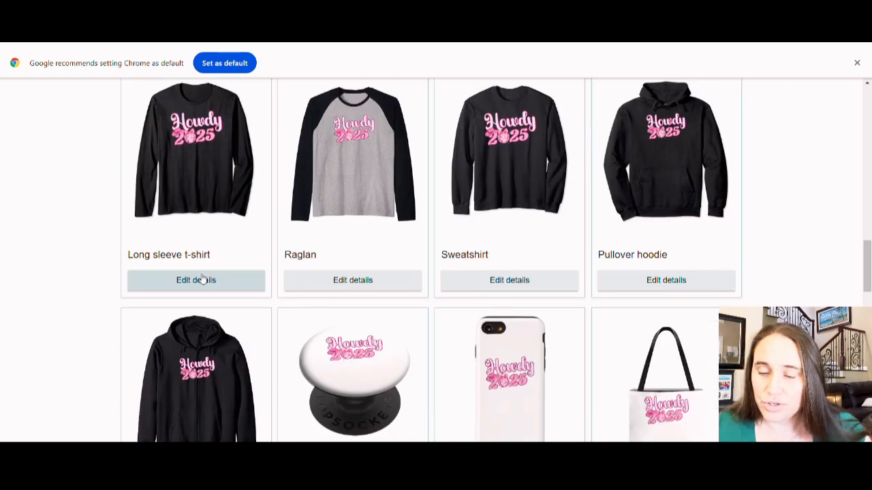
{"action": "left_click", "coordinate": [202, 279]}
{"action": "scroll", "coordinate": [643, 308], "scroll_direction": "down", "scroll_amount": 2}
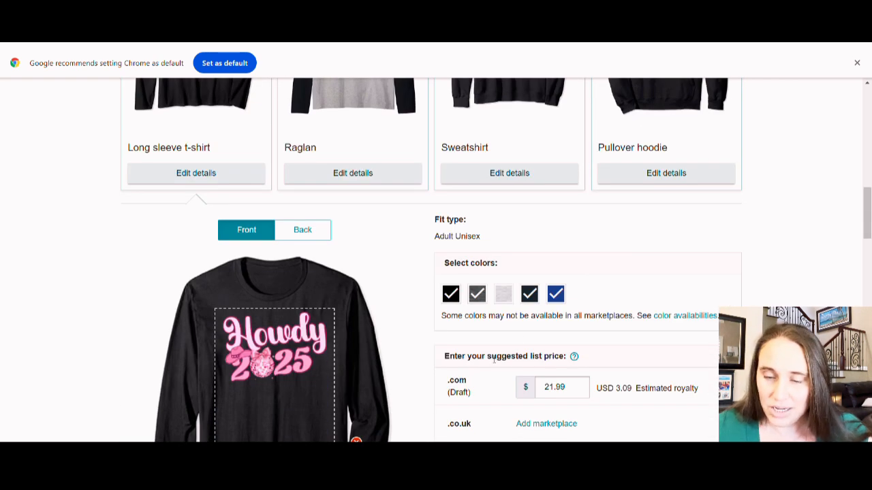
{"action": "scroll", "coordinate": [609, 305], "scroll_direction": "down", "scroll_amount": 1}
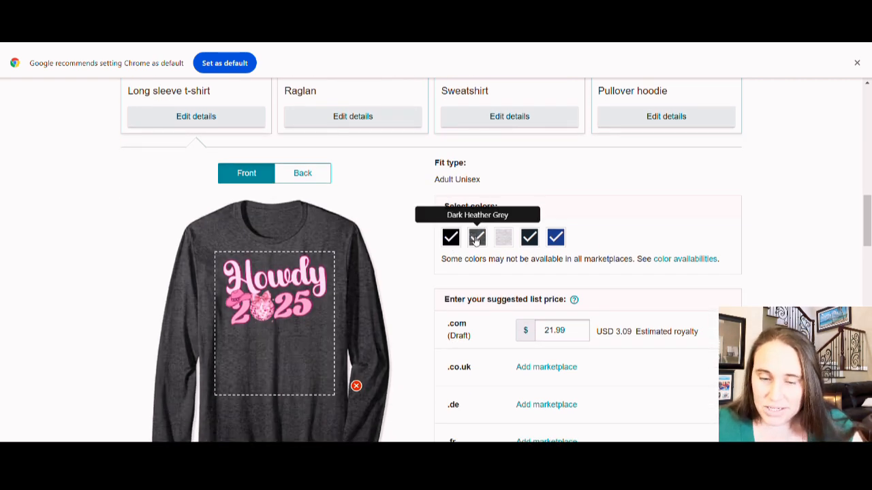
{"action": "left_click", "coordinate": [476, 238]}
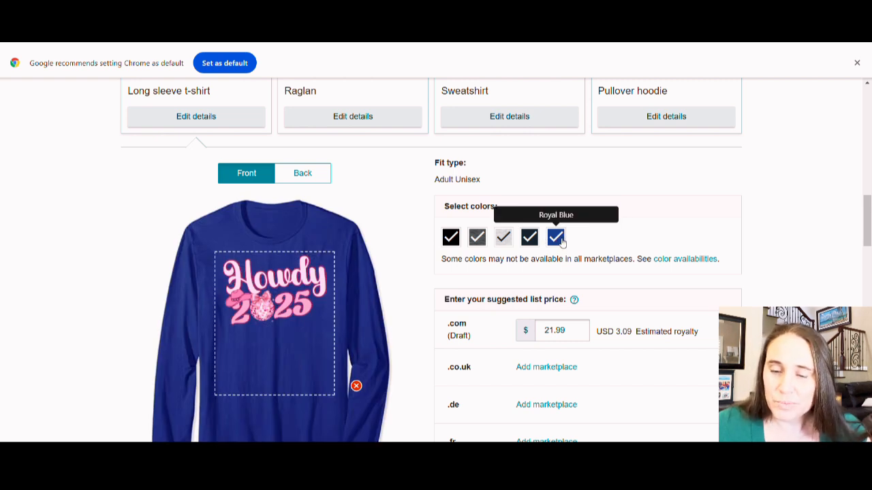
- Open the raglan's details, deselect the black and heather grey combination, and add Royal Blue/White
{"action": "left_click", "coordinate": [343, 114]}
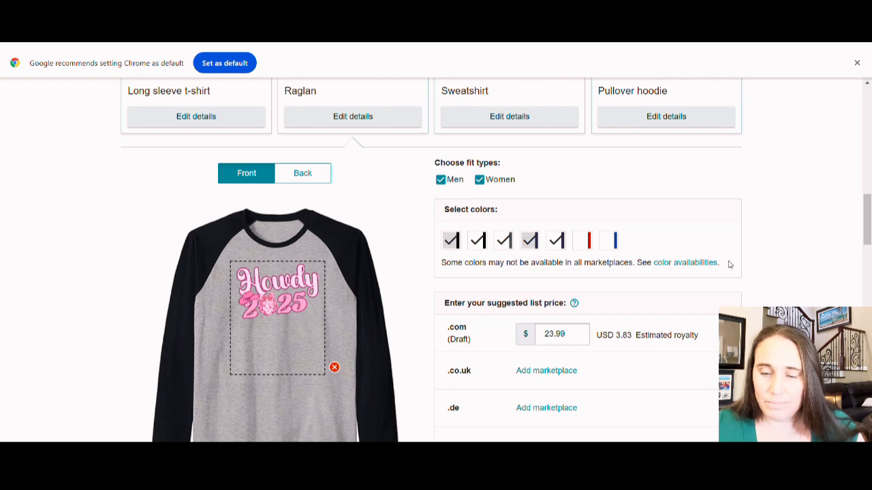
{"action": "left_click", "coordinate": [456, 246]}
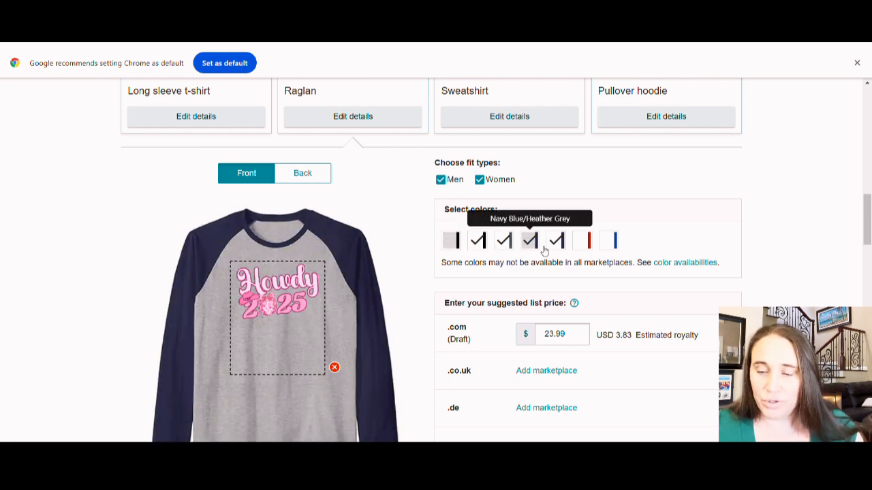
{"action": "left_click", "coordinate": [615, 247]}
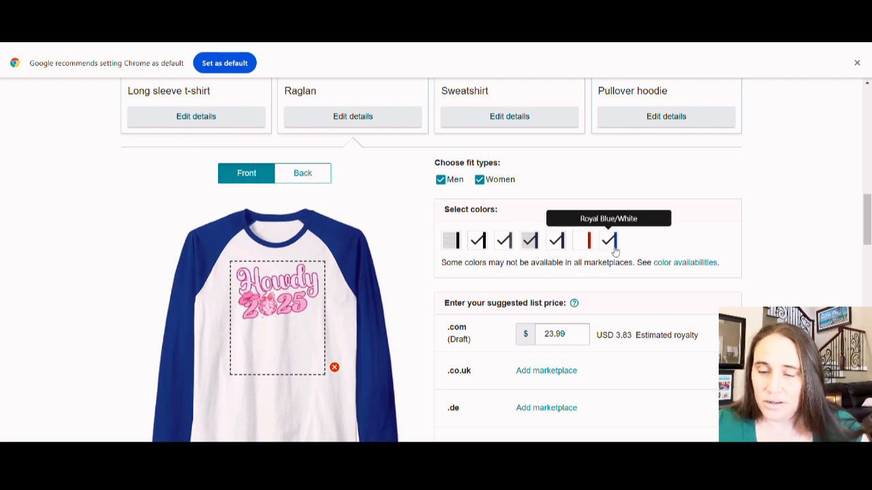
- Set the sweatshirt's colors to black, dark grey, light grey and navy, and add Heather Grey to the pullover hoodie's colors
{"action": "left_click", "coordinate": [499, 124]}
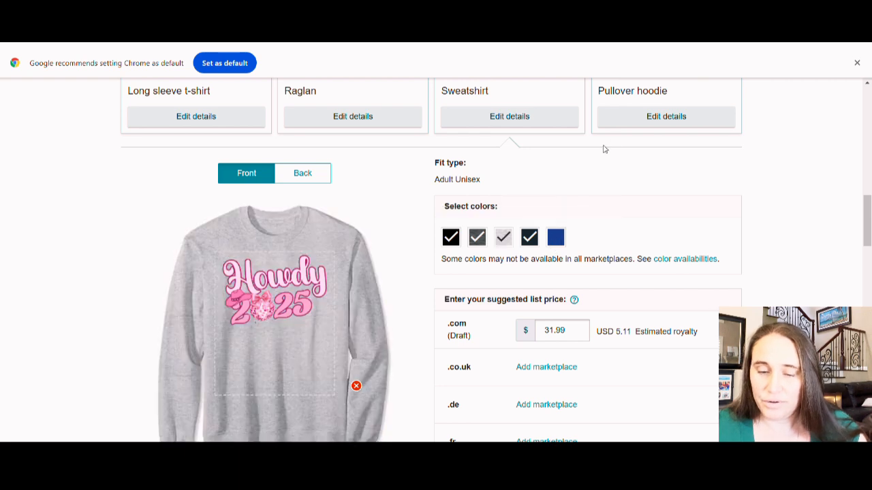
{"action": "left_click", "coordinate": [643, 118]}
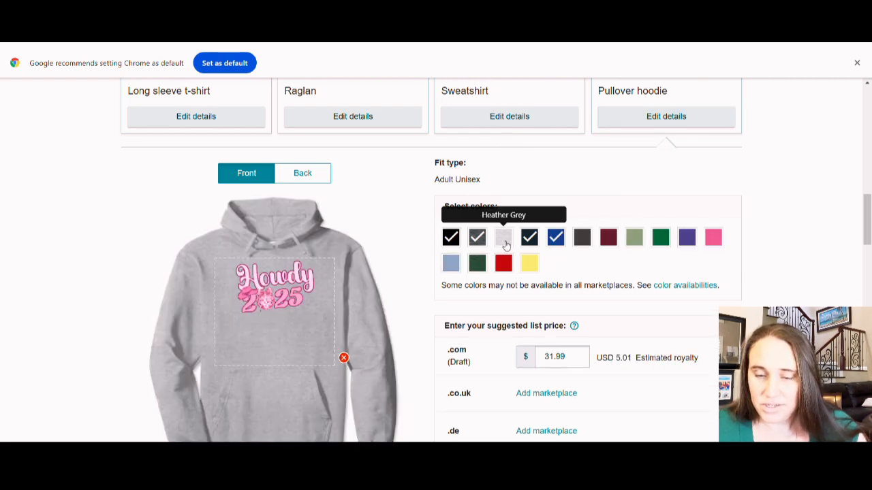
{"action": "left_click", "coordinate": [504, 240]}
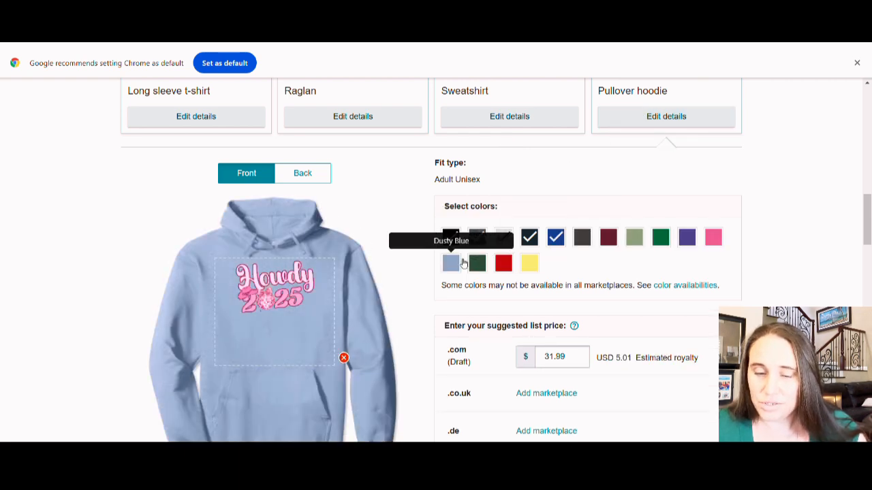
- Add Dusty Blue and purple to the selected colors of the pullover hoodie
{"action": "left_click", "coordinate": [451, 263]}
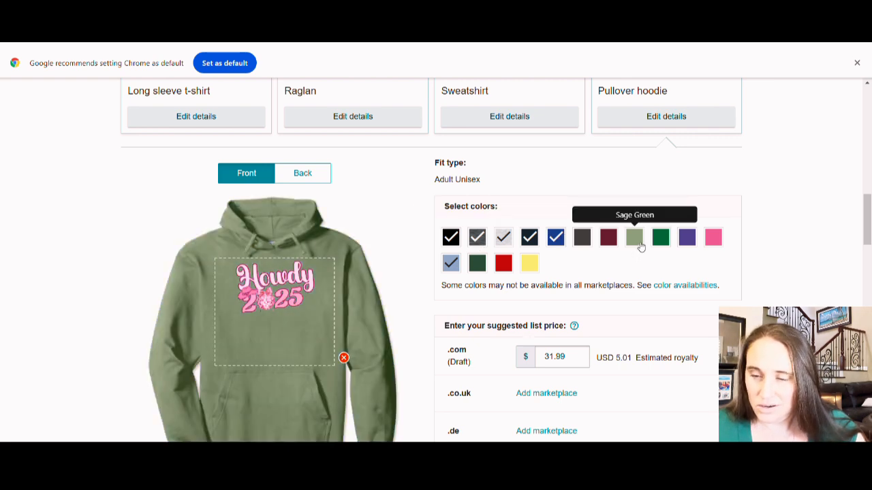
{"action": "left_click", "coordinate": [687, 243]}
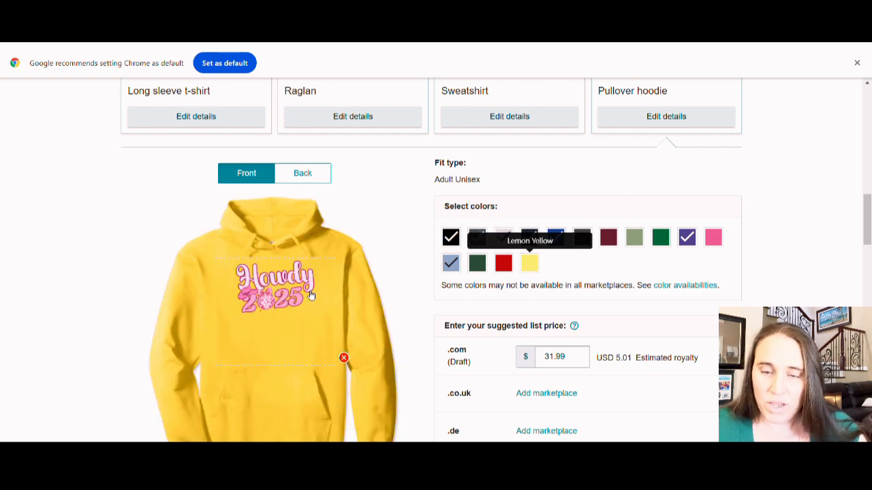
{"action": "scroll", "coordinate": [317, 341], "scroll_direction": "down", "scroll_amount": 3}
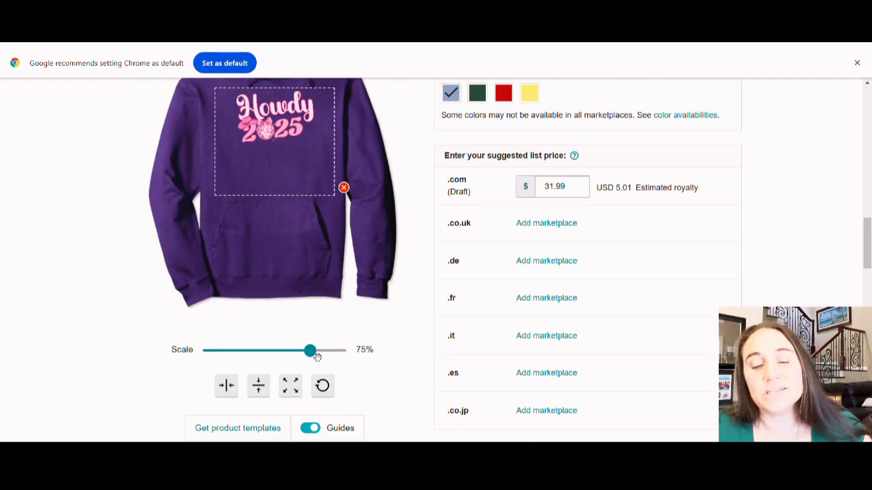
{"action": "scroll", "coordinate": [266, 276], "scroll_direction": "up", "scroll_amount": 3}
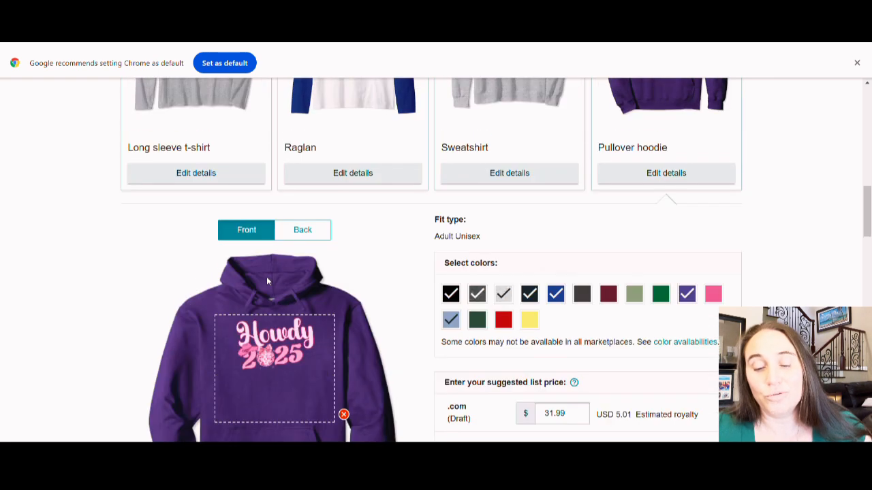
{"action": "scroll", "coordinate": [391, 144], "scroll_direction": "up", "scroll_amount": 2}
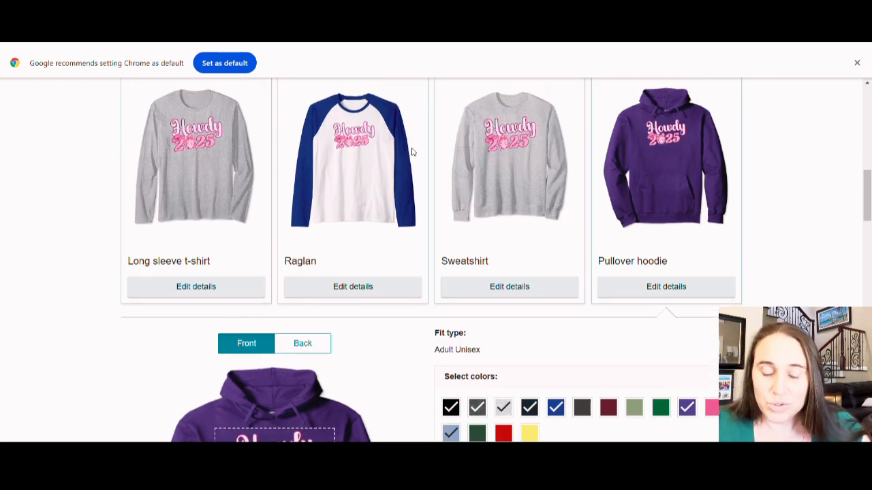
- Enlarge the pullover hoodie's front design to 97% scale and center it horizontally
{"action": "scroll", "coordinate": [414, 153], "scroll_direction": "down", "scroll_amount": 5}
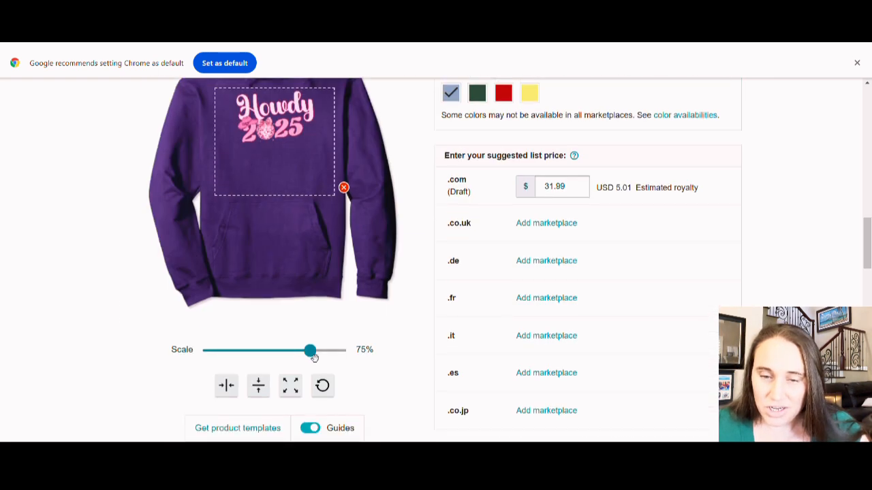
{"action": "left_click_drag", "start_coordinate": [319, 358], "coordinate": [344, 360]}
{"action": "left_click", "coordinate": [227, 386]}
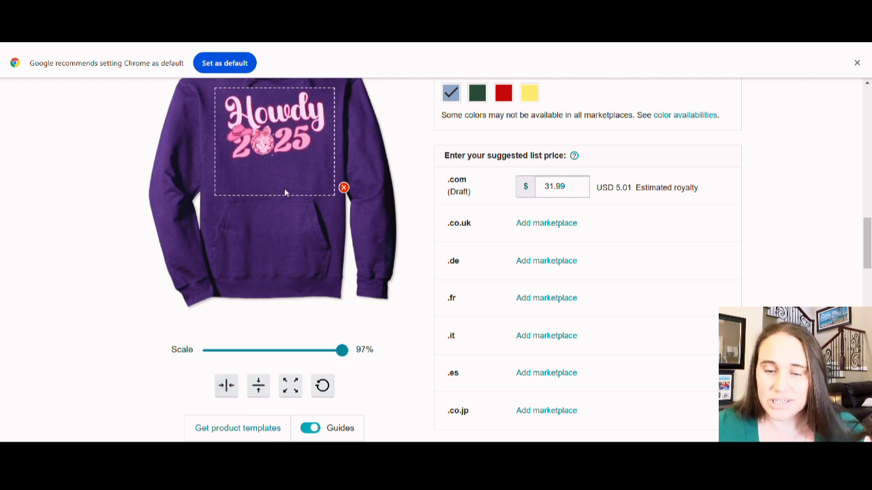
{"action": "scroll", "coordinate": [322, 139], "scroll_direction": "up", "scroll_amount": 2}
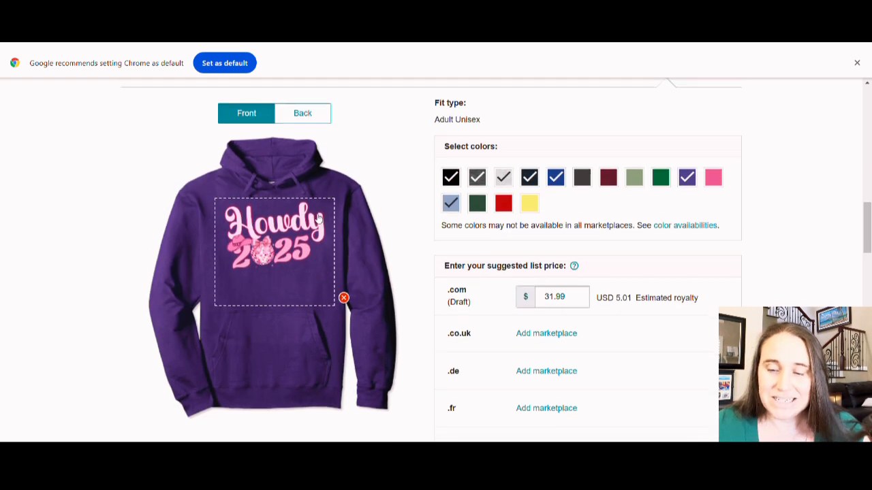
{"action": "scroll", "coordinate": [318, 223], "scroll_direction": "down", "scroll_amount": 2}
{"action": "left_click", "coordinate": [227, 387]}
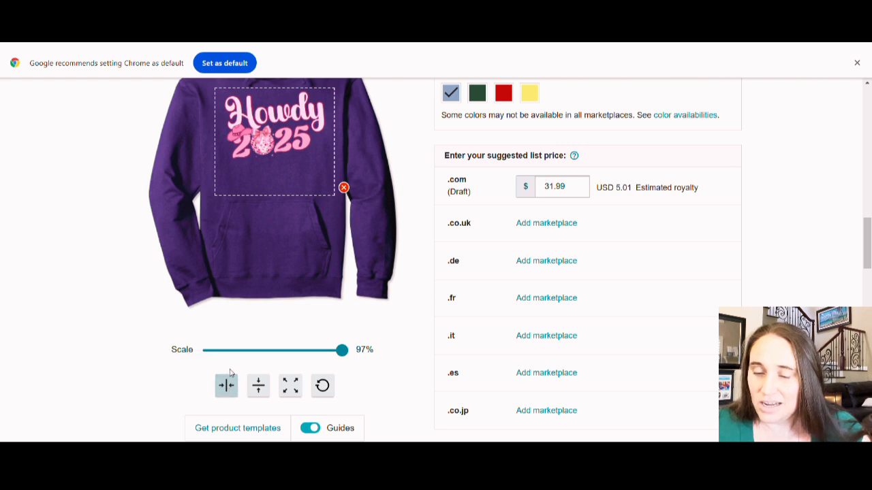
{"action": "scroll", "coordinate": [587, 226], "scroll_direction": "up", "scroll_amount": 1}
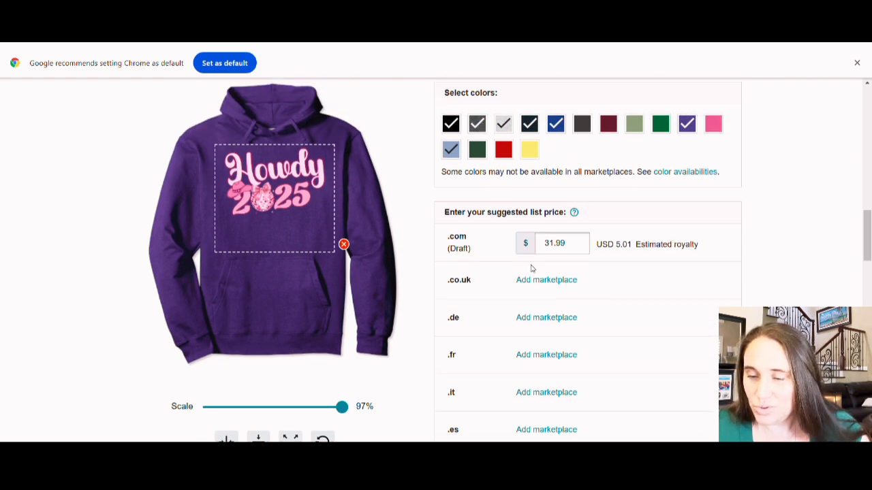
- Set the pullover hoodie's .com list price to $29.99
{"action": "left_click_drag", "start_coordinate": [557, 248], "coordinate": [544, 247]}
{"action": "type", "text": "29"}
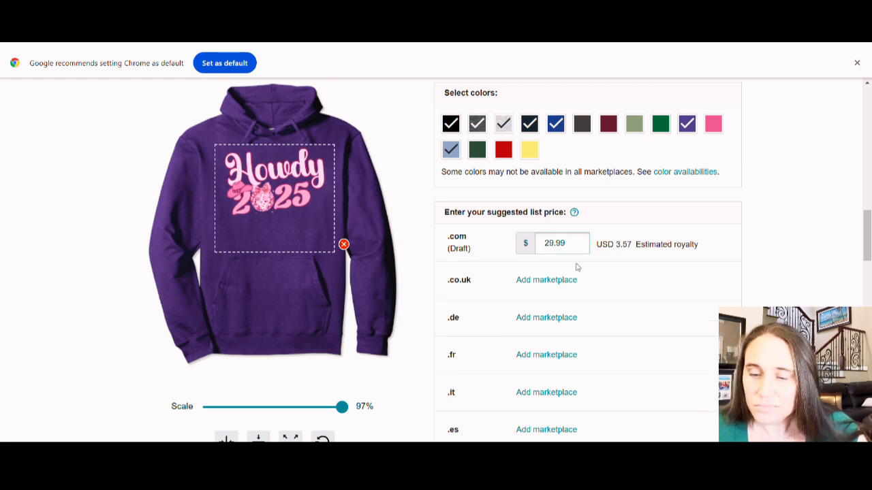
{"action": "scroll", "coordinate": [744, 271], "scroll_direction": "up", "scroll_amount": 1}
- Open the sweatshirt's details and set its .com list price to $29.99
{"action": "scroll", "coordinate": [747, 270], "scroll_direction": "up", "scroll_amount": 5}
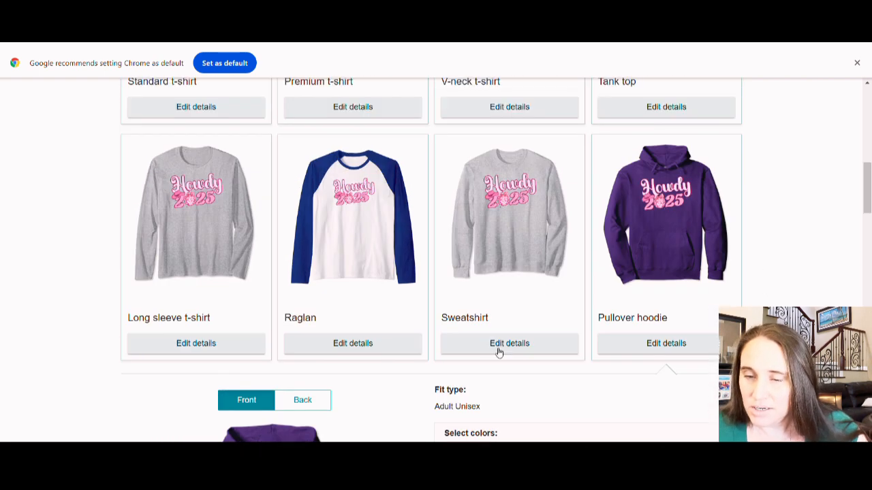
{"action": "left_click", "coordinate": [499, 352]}
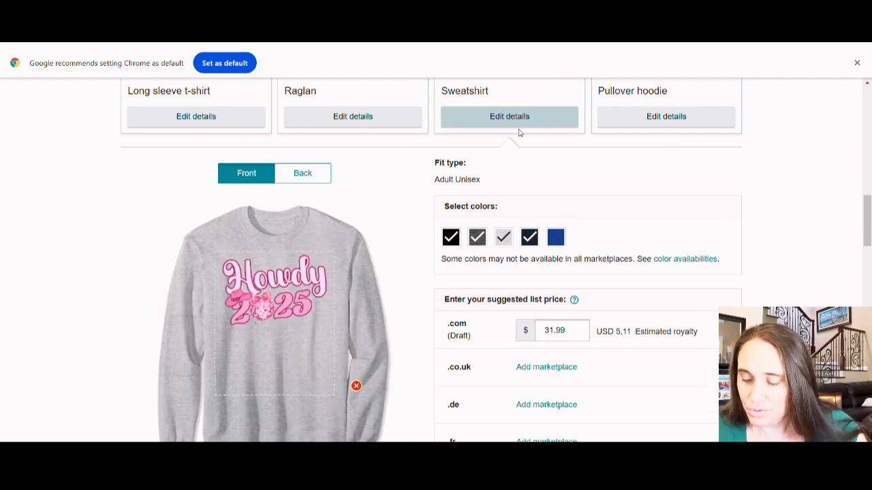
{"action": "left_click_drag", "start_coordinate": [554, 333], "coordinate": [508, 341]}
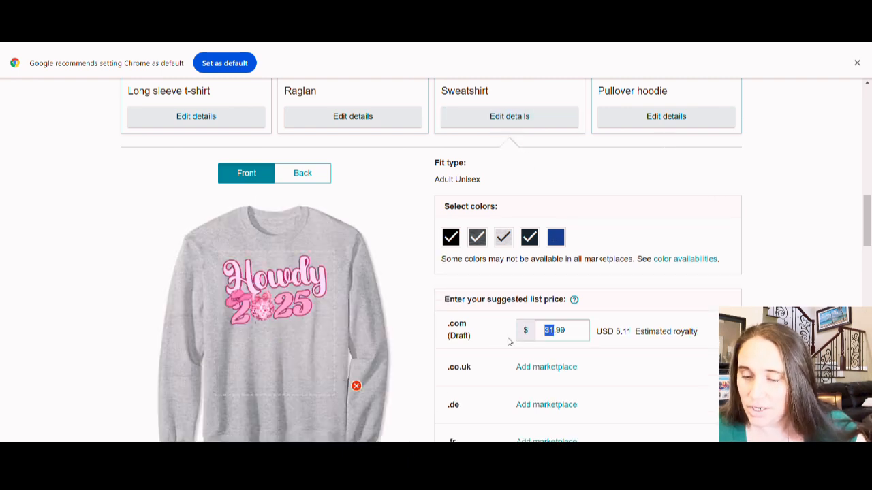
{"action": "type", "text": "29"}
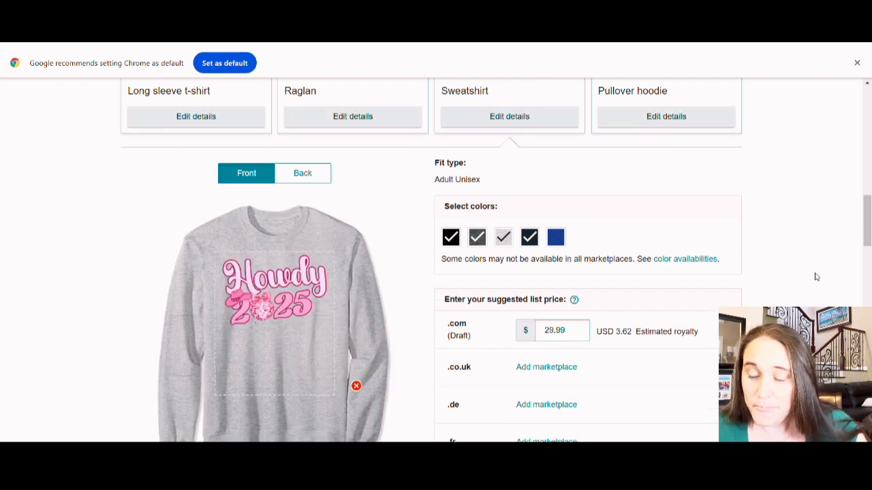
- Open the zip hoodie's details, examine its back artwork area, and return to the front view
{"action": "scroll", "coordinate": [756, 260], "scroll_direction": "up", "scroll_amount": 8}
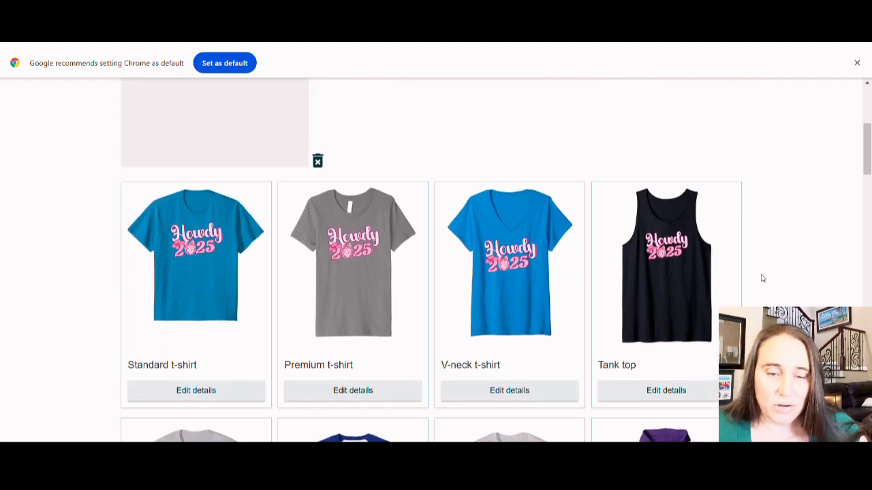
{"action": "scroll", "coordinate": [467, 282], "scroll_direction": "down", "scroll_amount": 12}
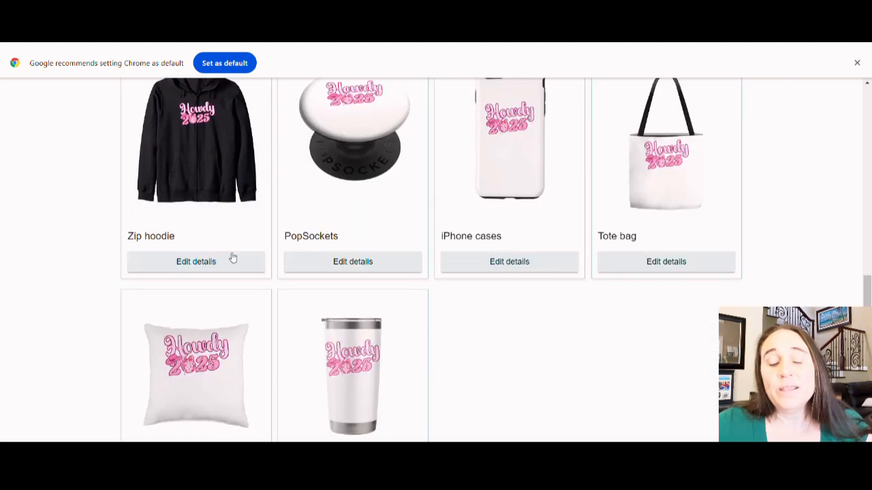
{"action": "left_click", "coordinate": [197, 261]}
{"action": "scroll", "coordinate": [297, 240], "scroll_direction": "down", "scroll_amount": 3}
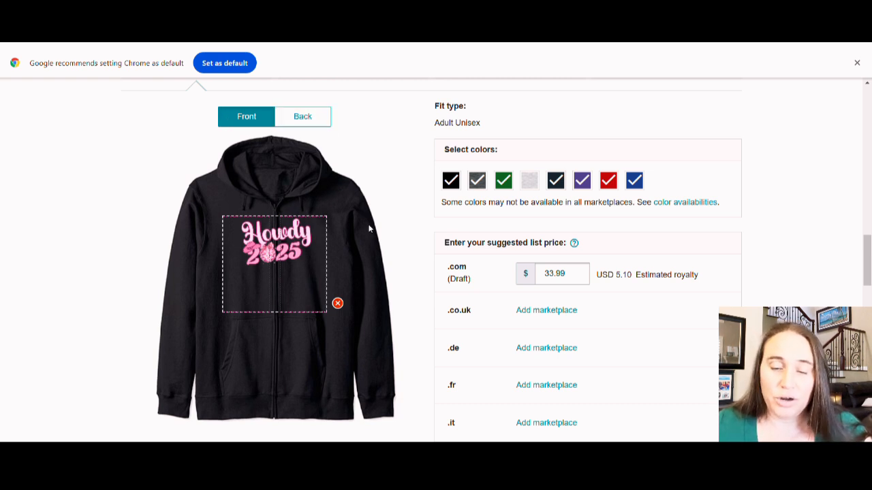
{"action": "left_click", "coordinate": [306, 116]}
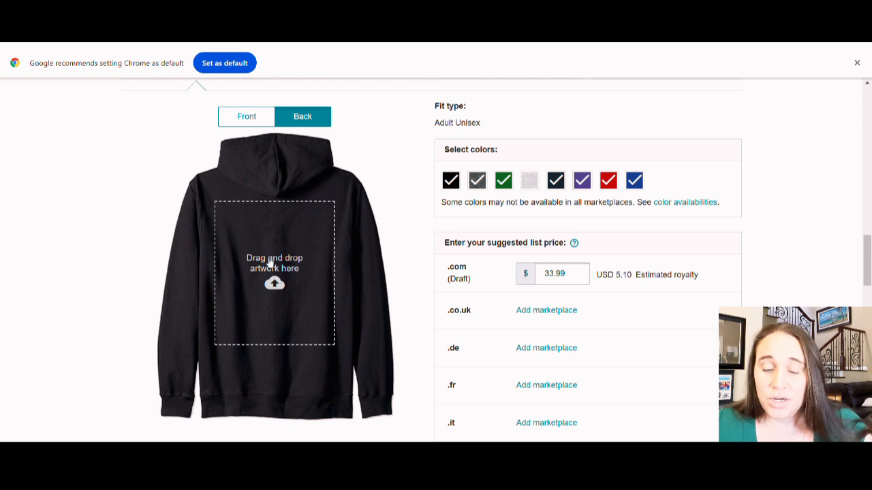
{"action": "left_click", "coordinate": [253, 119]}
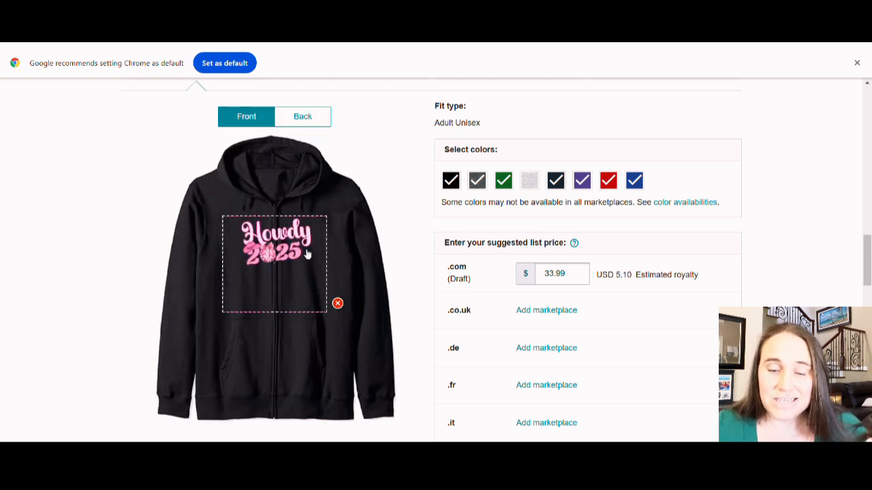
- Shrink the zip hoodie's front design to 33% scale and place it on the wearer's left chest, clear of the zipper
{"action": "scroll", "coordinate": [310, 381], "scroll_direction": "down", "scroll_amount": 1}
{"action": "left_click_drag", "start_coordinate": [310, 404], "coordinate": [240, 405]}
{"action": "left_click_drag", "start_coordinate": [251, 176], "coordinate": [308, 178]}
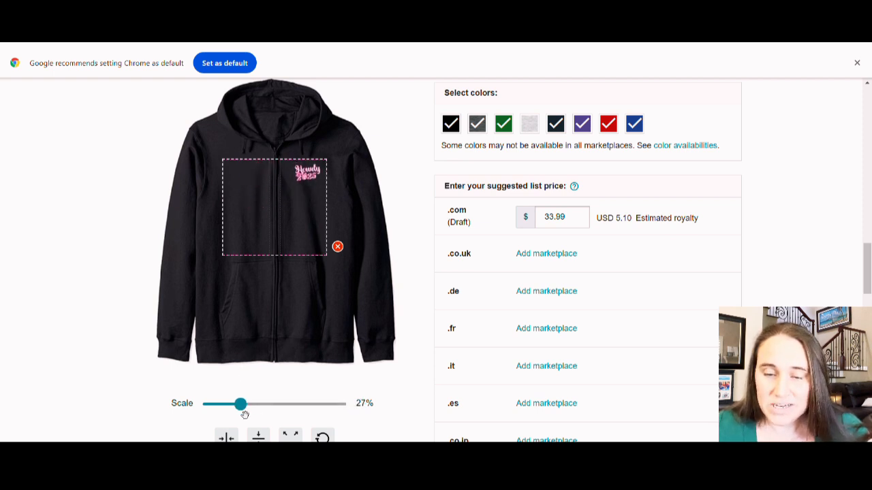
{"action": "left_click_drag", "start_coordinate": [246, 415], "coordinate": [253, 413]}
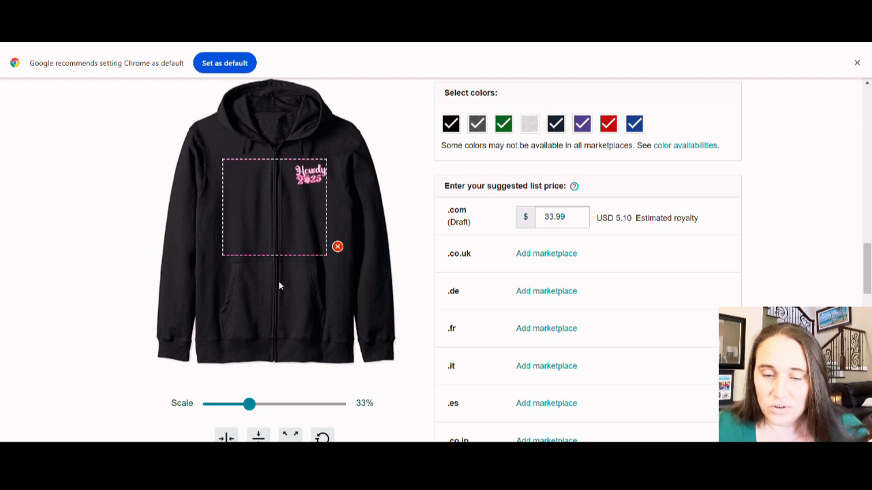
{"action": "left_click_drag", "start_coordinate": [310, 178], "coordinate": [306, 179]}
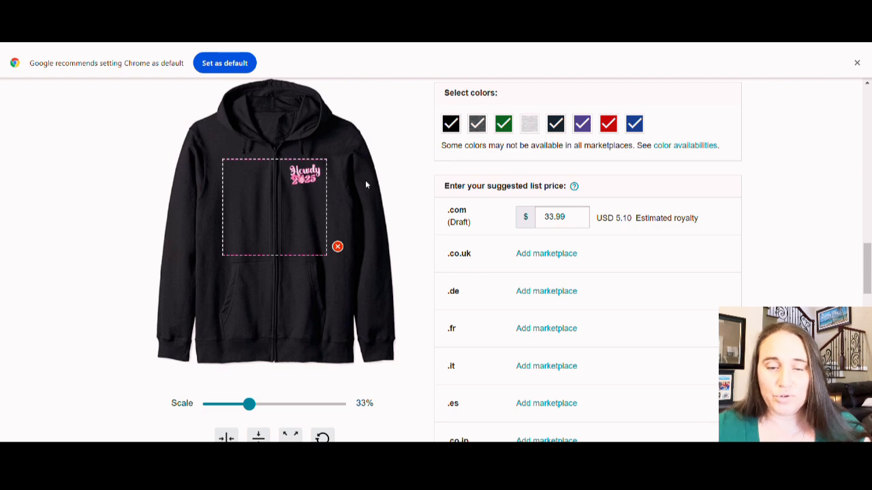
{"action": "scroll", "coordinate": [365, 184], "scroll_direction": "up", "scroll_amount": 4}
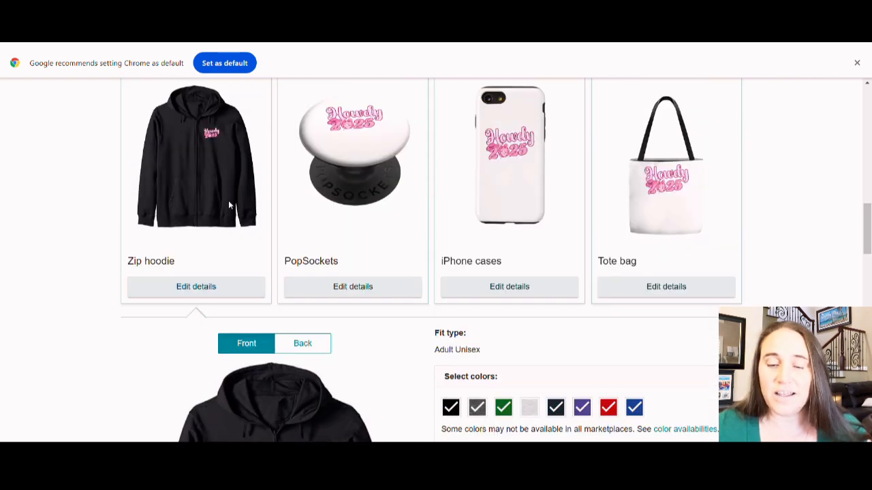
{"action": "scroll", "coordinate": [235, 167], "scroll_direction": "down", "scroll_amount": 3}
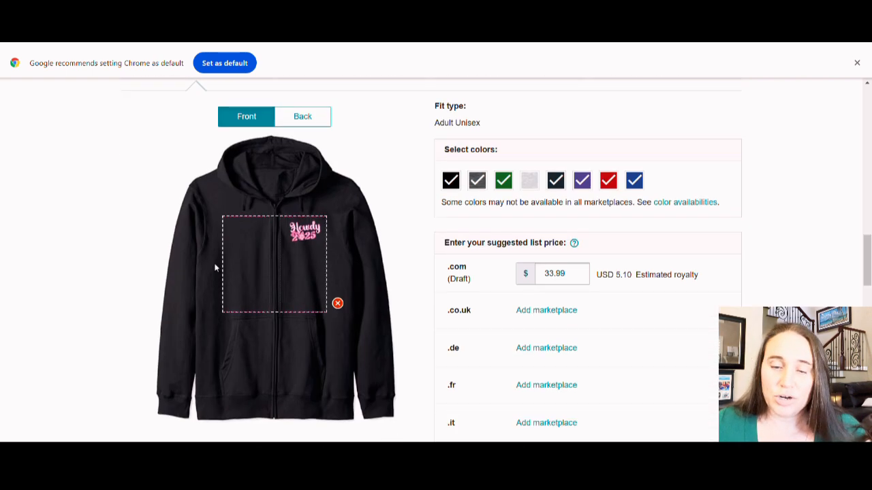
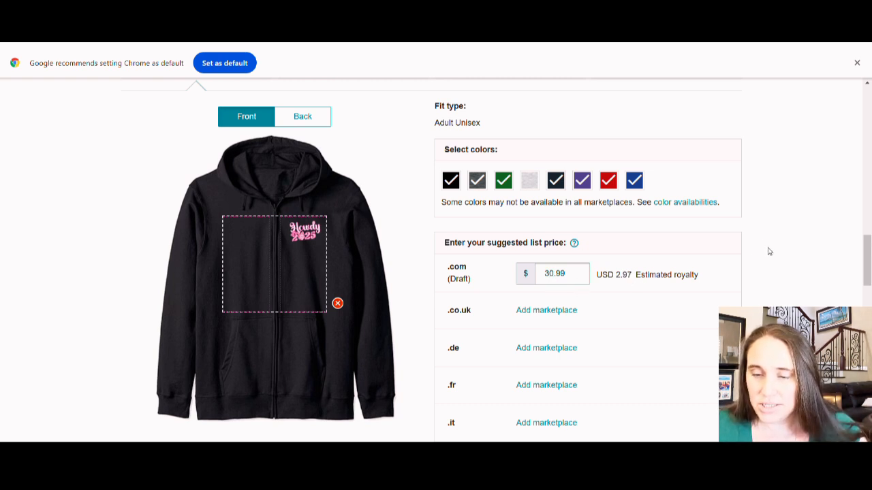
- Remove green and red from the zip hoodie's colors, and try Heather Grey before leaving it deselected
{"action": "left_click", "coordinate": [529, 181]}
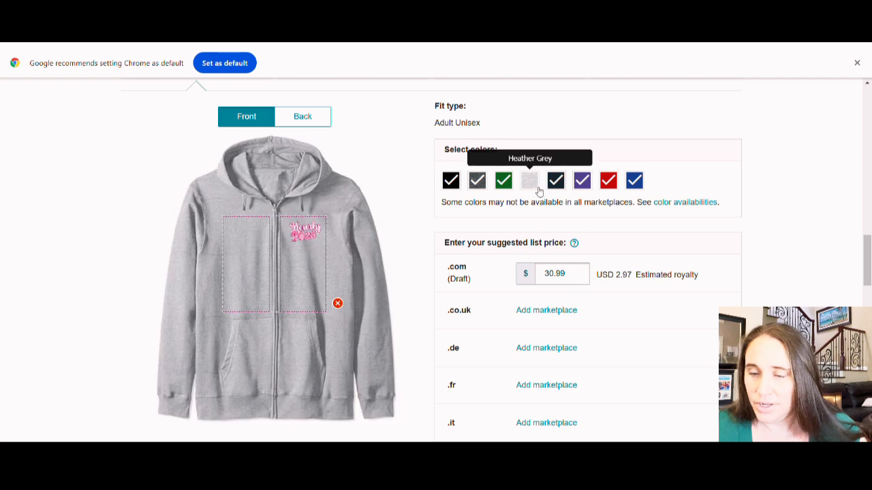
{"action": "left_click", "coordinate": [504, 180]}
{"action": "left_click", "coordinate": [608, 180]}
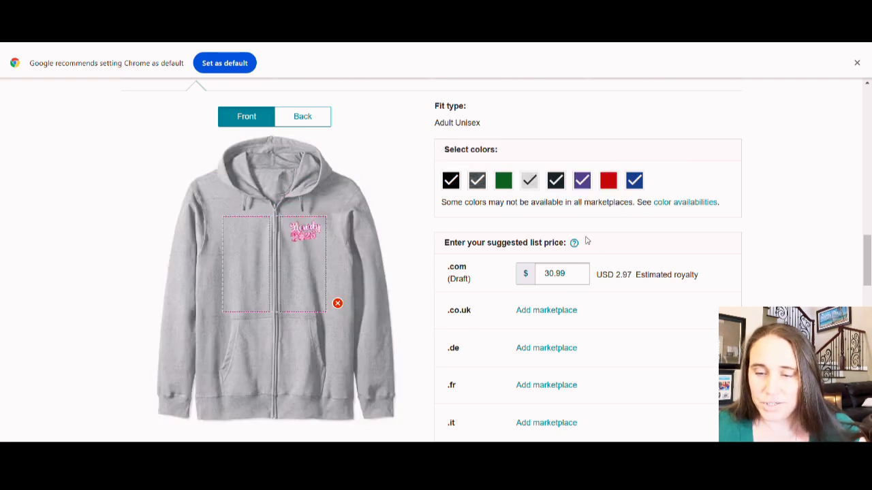
{"action": "left_click", "coordinate": [525, 183]}
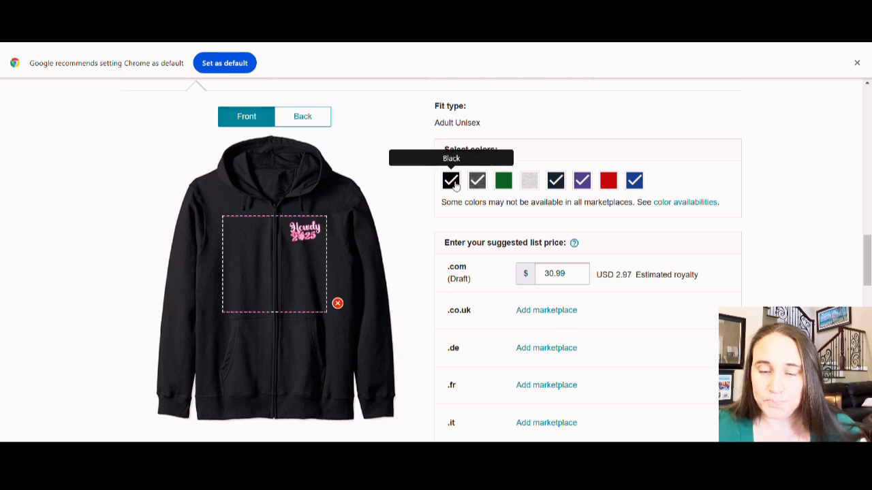
- Open the PopSockets details, enlarge the design to 10% scale, and position it within the dashed safe circle
{"action": "scroll", "coordinate": [386, 294], "scroll_direction": "up", "scroll_amount": 5}
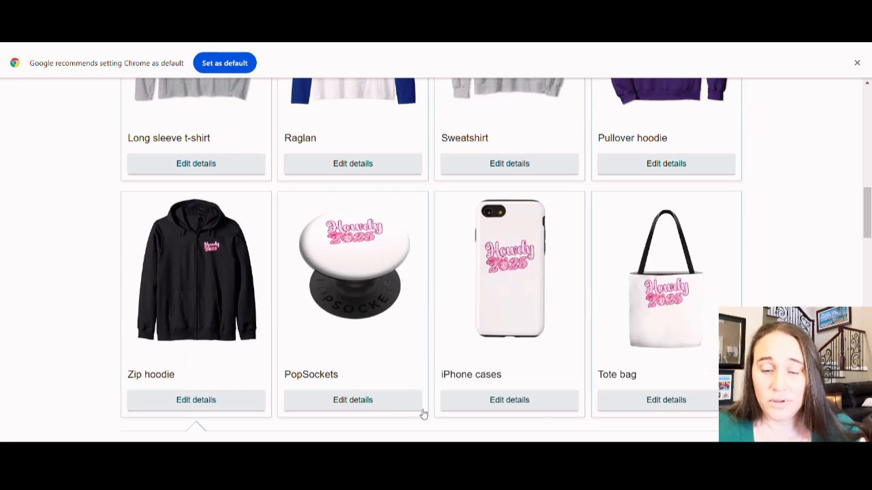
{"action": "left_click", "coordinate": [385, 405]}
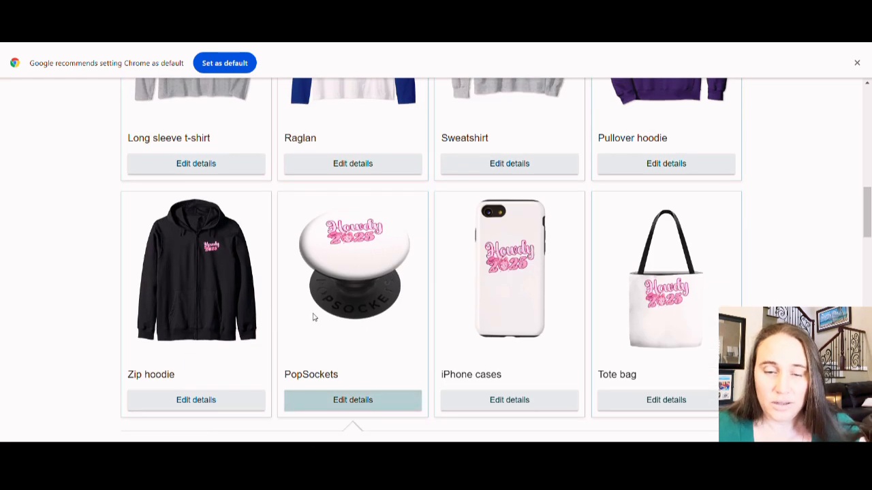
{"action": "scroll", "coordinate": [327, 226], "scroll_direction": "down", "scroll_amount": 4}
{"action": "scroll", "coordinate": [328, 226], "scroll_direction": "down", "scroll_amount": 3}
{"action": "left_click_drag", "start_coordinate": [286, 185], "coordinate": [254, 200]}
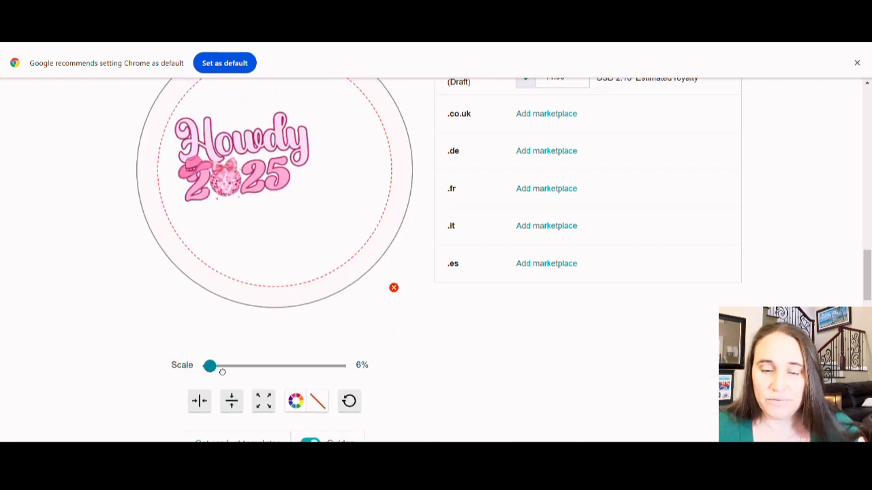
{"action": "left_click_drag", "start_coordinate": [222, 372], "coordinate": [221, 370]}
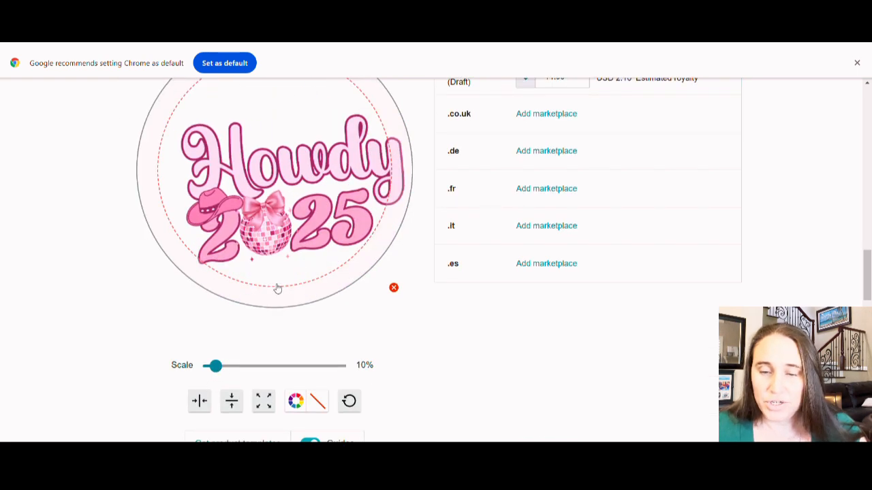
{"action": "left_click_drag", "start_coordinate": [300, 268], "coordinate": [294, 201]}
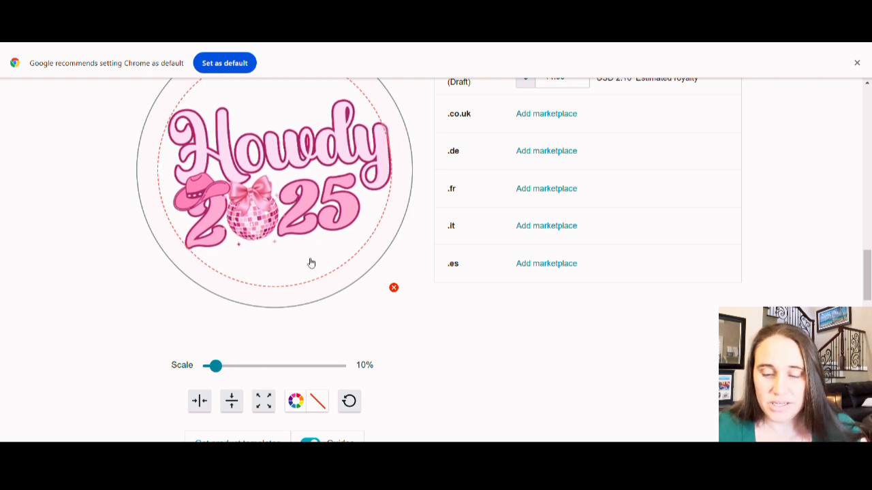
- Set the PopSockets background color to black (000000) and center the design horizontally
{"action": "left_click", "coordinate": [295, 401]}
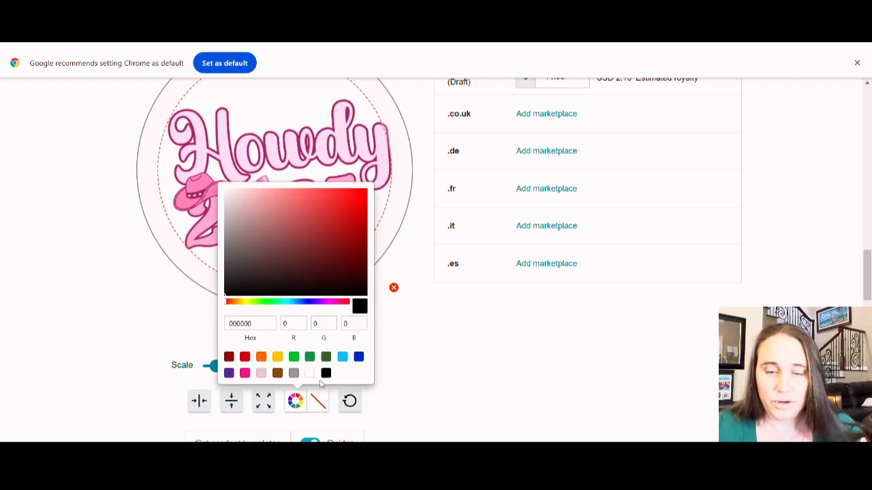
{"action": "left_click", "coordinate": [323, 372]}
{"action": "left_click", "coordinate": [446, 362]}
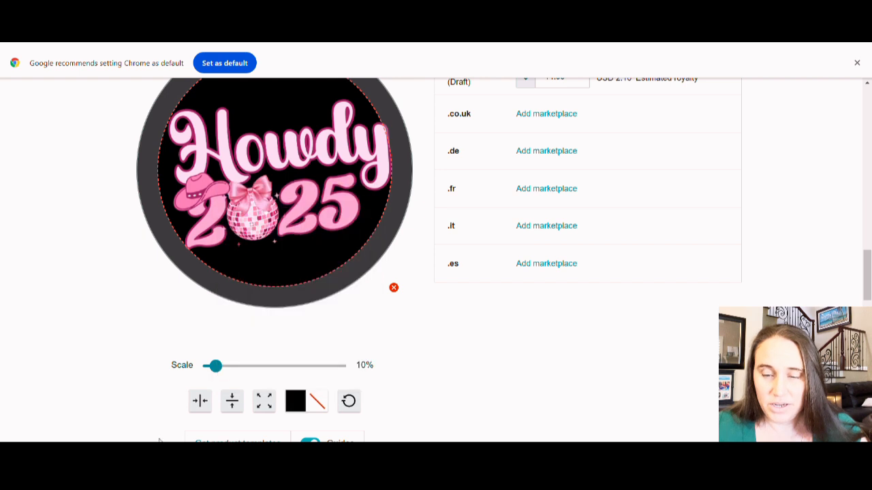
{"action": "left_click", "coordinate": [200, 401]}
- Reduce the PopSockets design to 9% scale and reposition it inside the dashed safe circle, centered horizontally
{"action": "left_click_drag", "start_coordinate": [282, 240], "coordinate": [286, 240]}
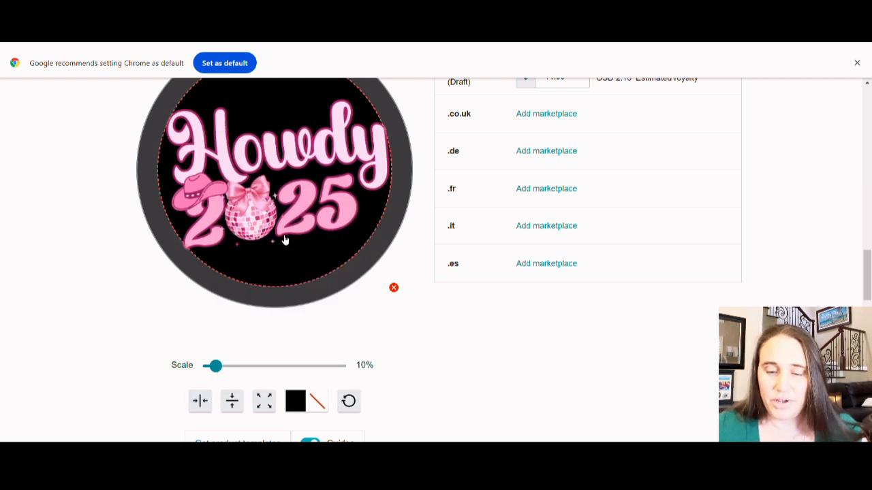
{"action": "scroll", "coordinate": [538, 347], "scroll_direction": "up", "scroll_amount": 6}
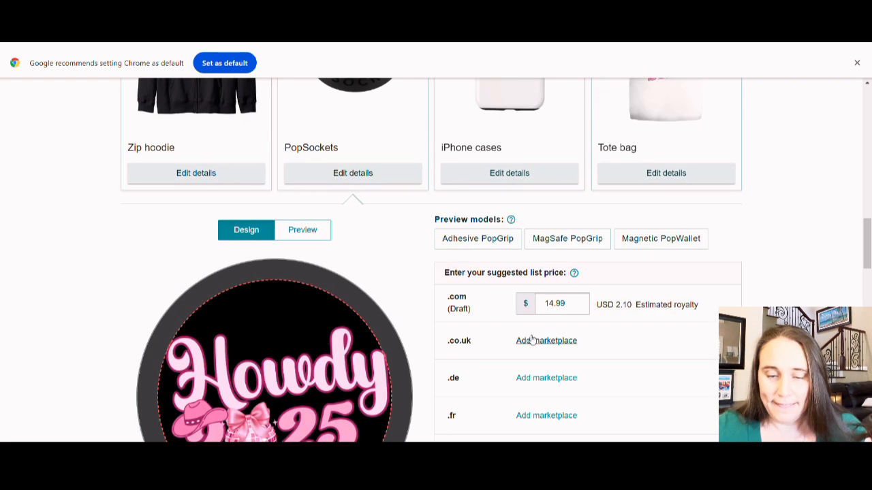
{"action": "scroll", "coordinate": [542, 354], "scroll_direction": "down", "scroll_amount": 4}
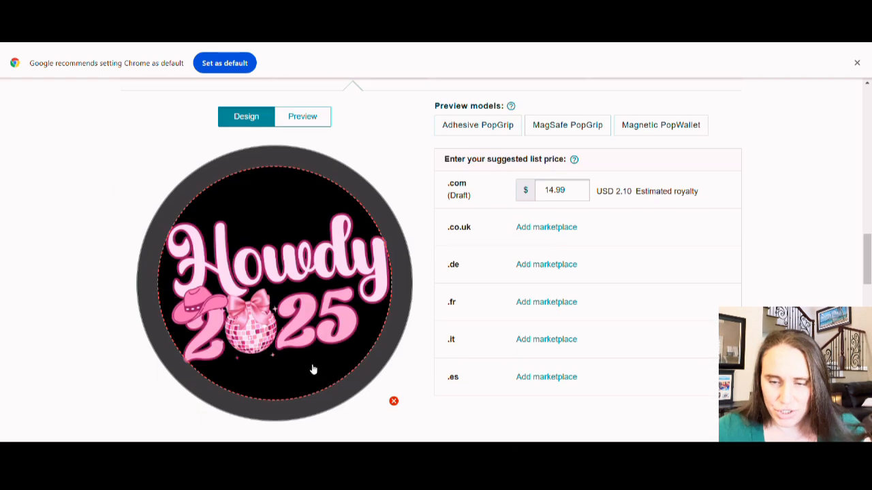
{"action": "left_click_drag", "start_coordinate": [309, 329], "coordinate": [311, 323]}
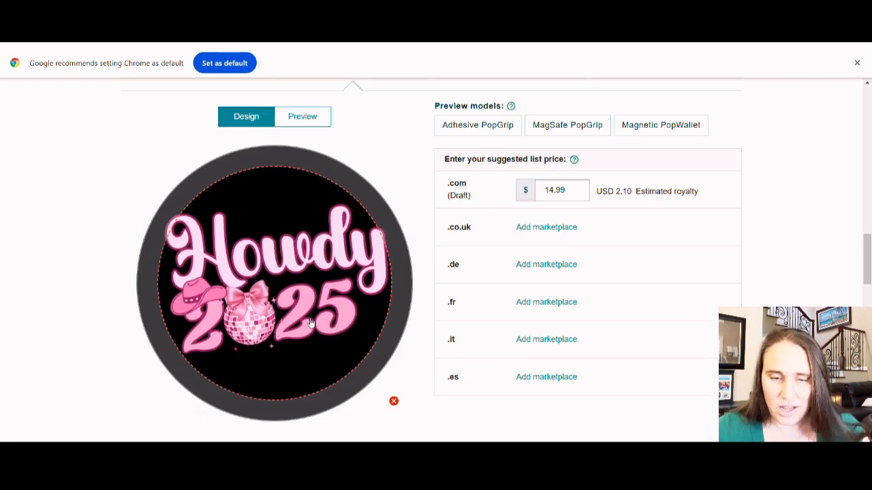
{"action": "scroll", "coordinate": [304, 323], "scroll_direction": "down", "scroll_amount": 2}
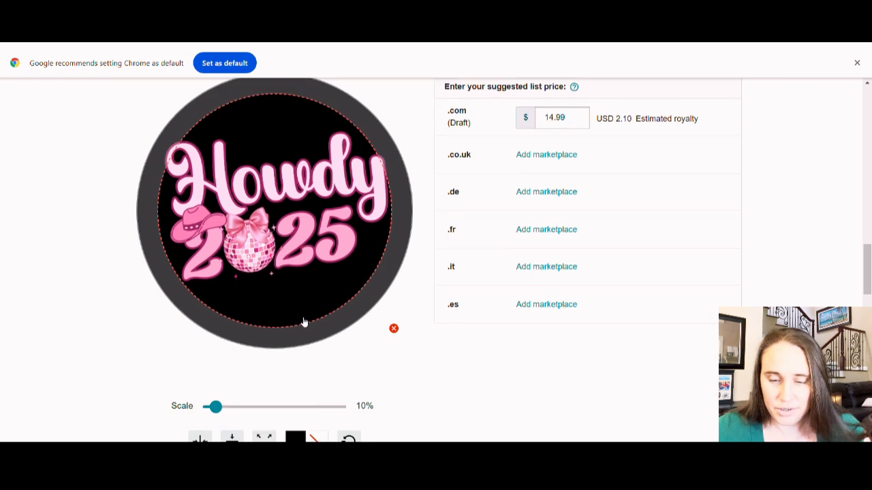
{"action": "left_click_drag", "start_coordinate": [218, 369], "coordinate": [219, 371]}
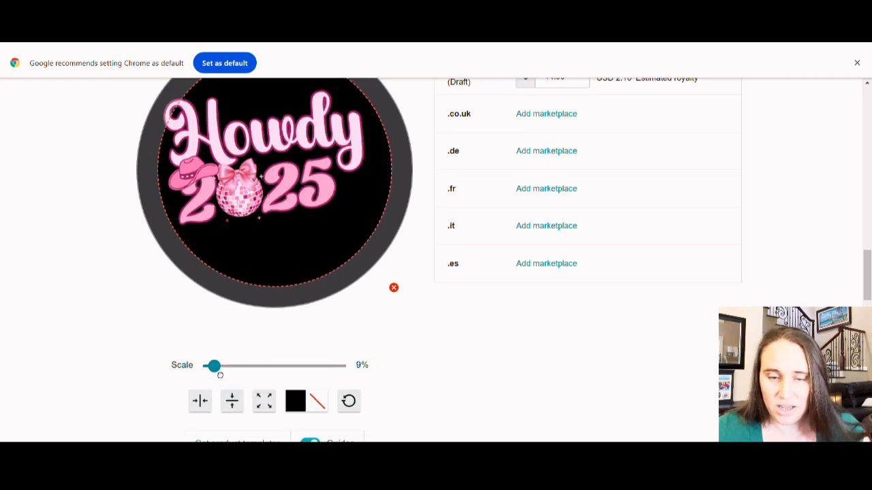
{"action": "scroll", "coordinate": [268, 370], "scroll_direction": "up", "scroll_amount": 2}
{"action": "left_click_drag", "start_coordinate": [277, 284], "coordinate": [291, 289]}
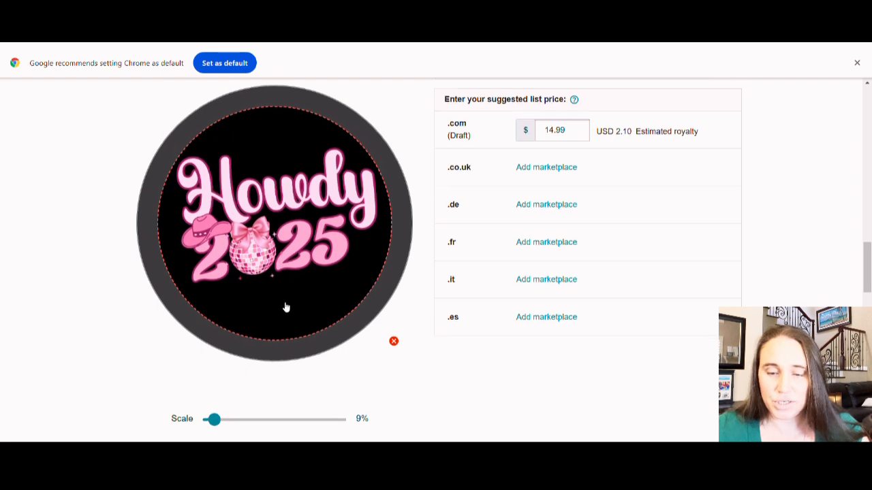
{"action": "scroll", "coordinate": [259, 347], "scroll_direction": "down", "scroll_amount": 1}
{"action": "left_click", "coordinate": [201, 401]}
{"action": "scroll", "coordinate": [447, 345], "scroll_direction": "up", "scroll_amount": 2}
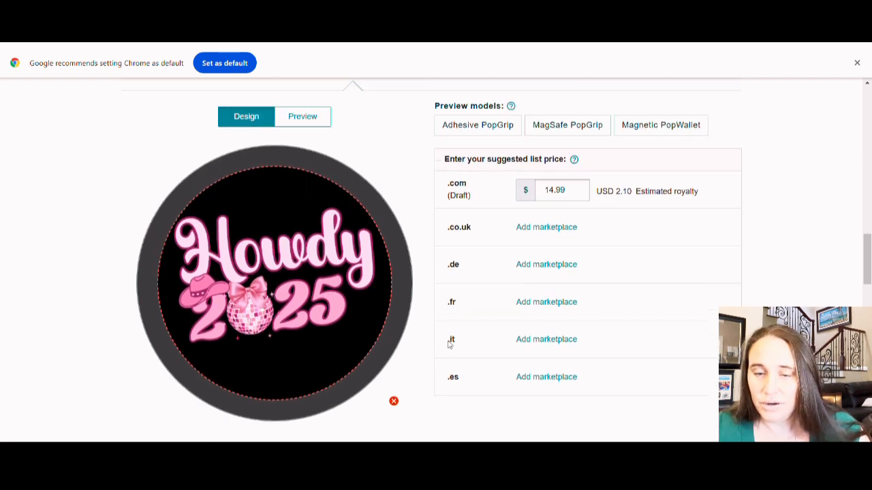
- Open the iPhone cases details and set the case's background color to black
{"action": "scroll", "coordinate": [436, 272], "scroll_direction": "up", "scroll_amount": 4}
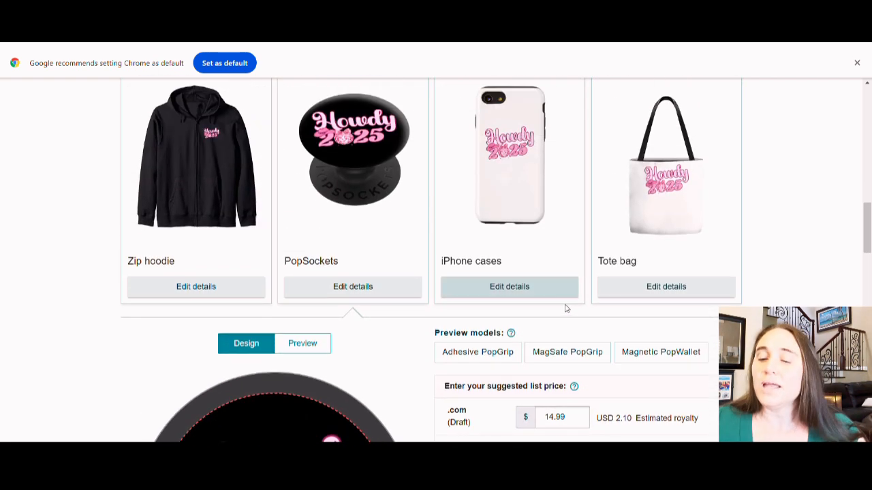
{"action": "left_click", "coordinate": [487, 286]}
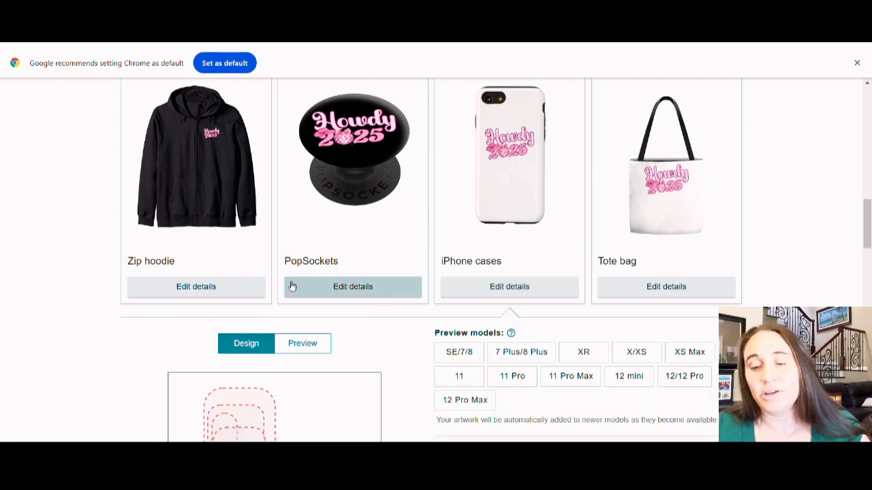
{"action": "scroll", "coordinate": [413, 173], "scroll_direction": "down", "scroll_amount": 1}
{"action": "scroll", "coordinate": [504, 188], "scroll_direction": "up", "scroll_amount": 2}
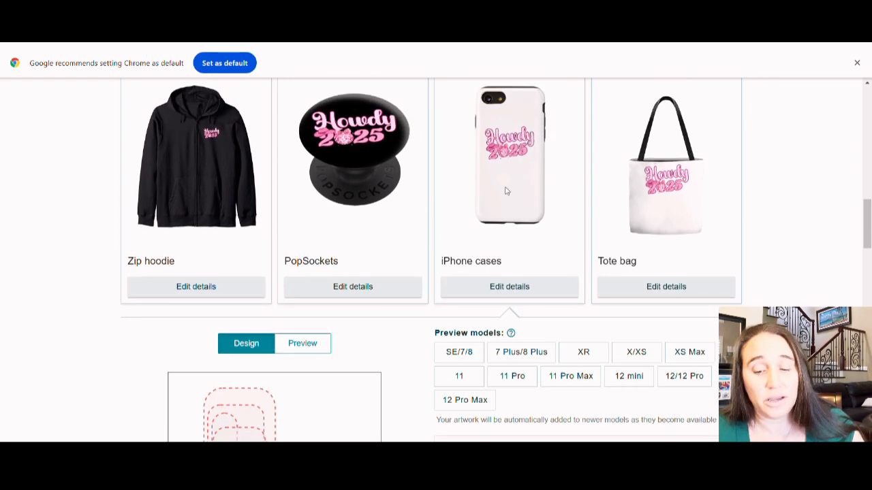
{"action": "scroll", "coordinate": [211, 233], "scroll_direction": "down", "scroll_amount": 8}
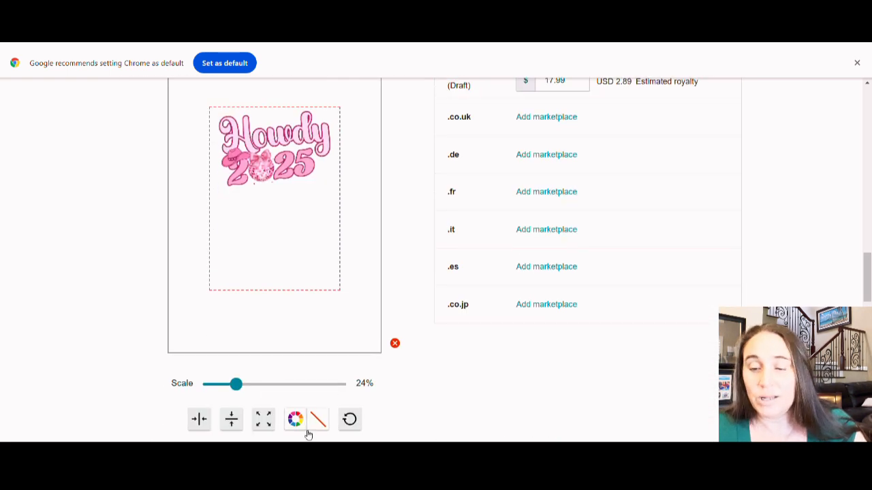
{"action": "left_click", "coordinate": [303, 426]}
{"action": "left_click", "coordinate": [325, 391]}
{"action": "left_click", "coordinate": [443, 382]}
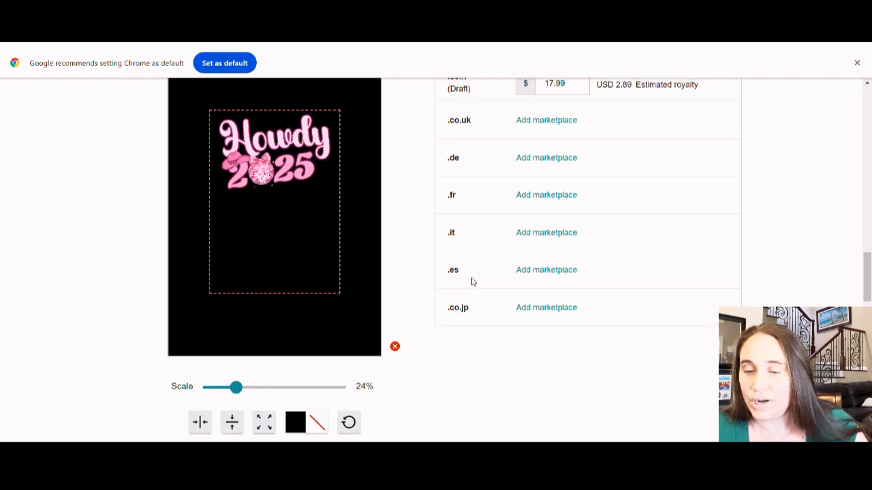
- Open the tote bag's details and set its background color to black (000000)
{"action": "scroll", "coordinate": [580, 259], "scroll_direction": "up", "scroll_amount": 2}
{"action": "scroll", "coordinate": [579, 198], "scroll_direction": "up", "scroll_amount": 1}
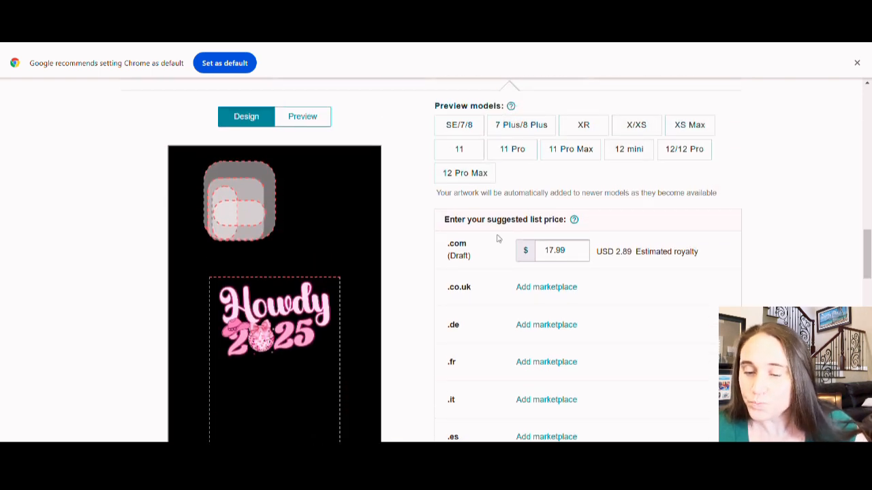
{"action": "scroll", "coordinate": [633, 187], "scroll_direction": "up", "scroll_amount": 3}
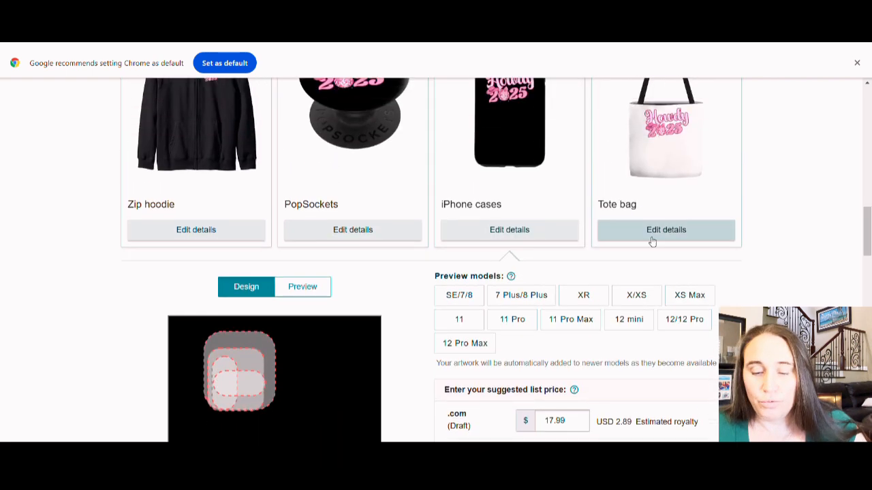
{"action": "left_click", "coordinate": [654, 230]}
{"action": "scroll", "coordinate": [618, 226], "scroll_direction": "down", "scroll_amount": 4}
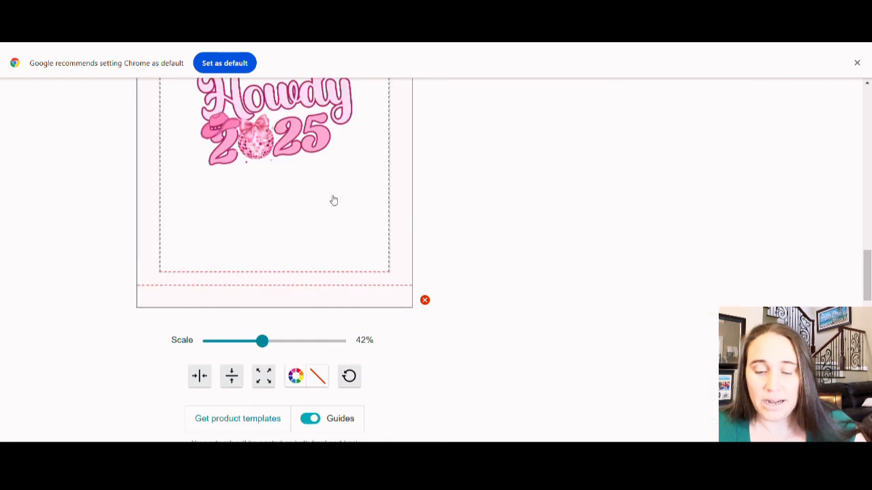
{"action": "left_click", "coordinate": [295, 376]}
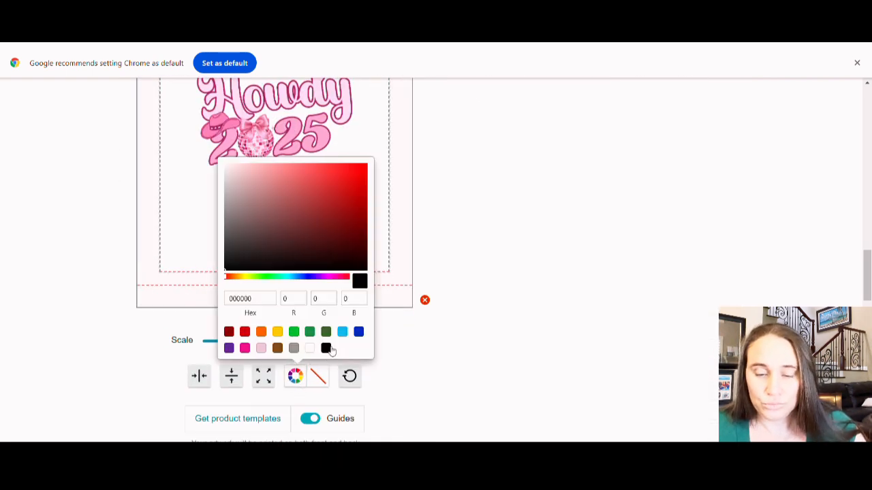
{"action": "left_click", "coordinate": [326, 348]}
- Move the tote bag's design lower in the print area, enlarge it to 55% scale, and center it horizontally
{"action": "scroll", "coordinate": [401, 356], "scroll_direction": "up", "scroll_amount": 3}
{"action": "left_click_drag", "start_coordinate": [299, 276], "coordinate": [239, 327]}
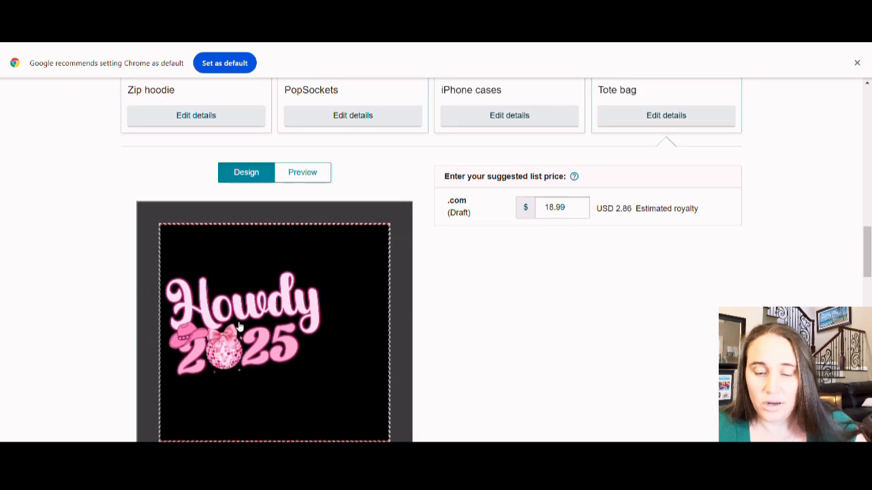
{"action": "scroll", "coordinate": [239, 327], "scroll_direction": "down", "scroll_amount": 2}
{"action": "left_click_drag", "start_coordinate": [271, 399], "coordinate": [282, 403]}
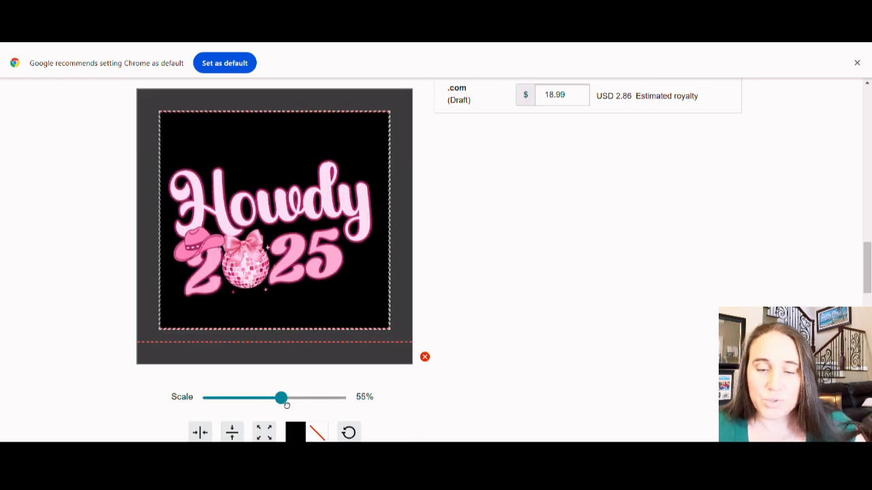
{"action": "left_click", "coordinate": [203, 430]}
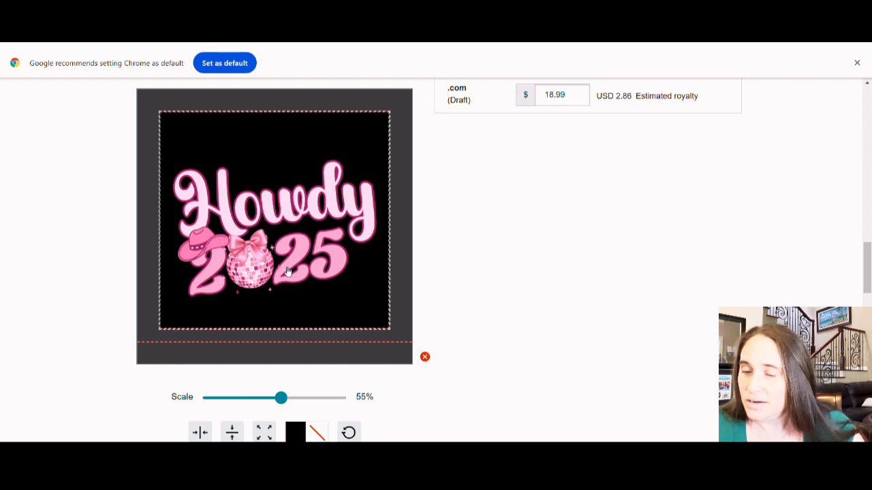
- Check the tote bag's mockup, raise the design slightly within the dashed area, and center it horizontally again
{"action": "scroll", "coordinate": [391, 343], "scroll_direction": "up", "scroll_amount": 4}
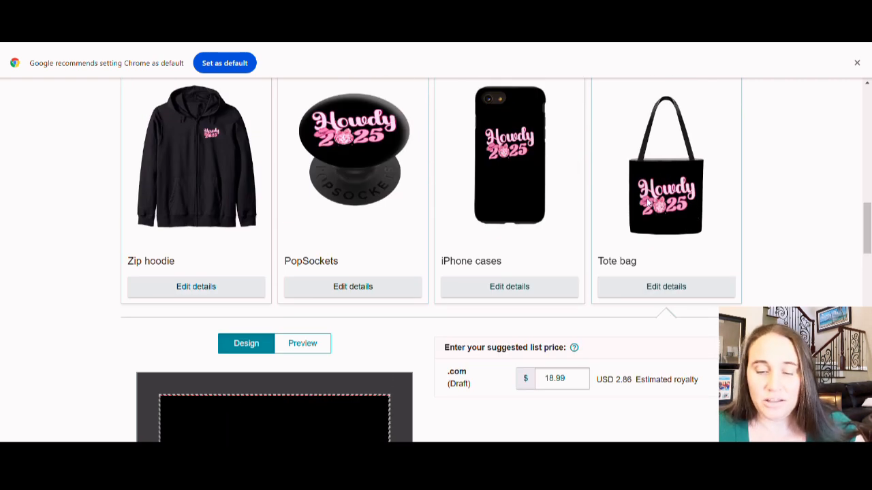
{"action": "scroll", "coordinate": [565, 197], "scroll_direction": "down", "scroll_amount": 5}
{"action": "scroll", "coordinate": [293, 265], "scroll_direction": "up", "scroll_amount": 2}
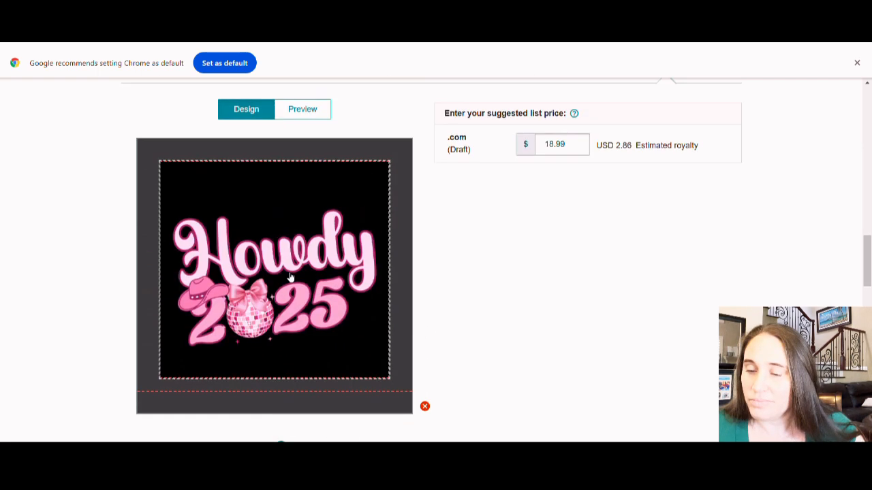
{"action": "scroll", "coordinate": [669, 293], "scroll_direction": "up", "scroll_amount": 3}
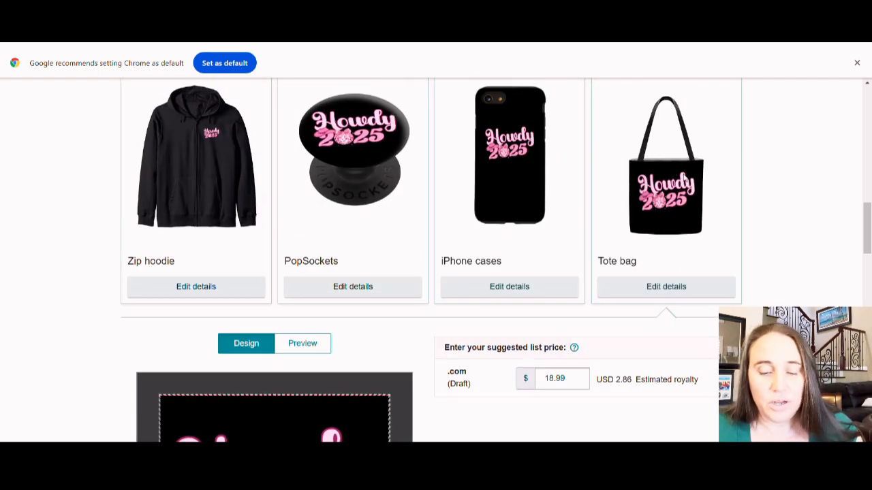
{"action": "scroll", "coordinate": [349, 370], "scroll_direction": "down", "scroll_amount": 3}
{"action": "scroll", "coordinate": [270, 383], "scroll_direction": "down", "scroll_amount": 2}
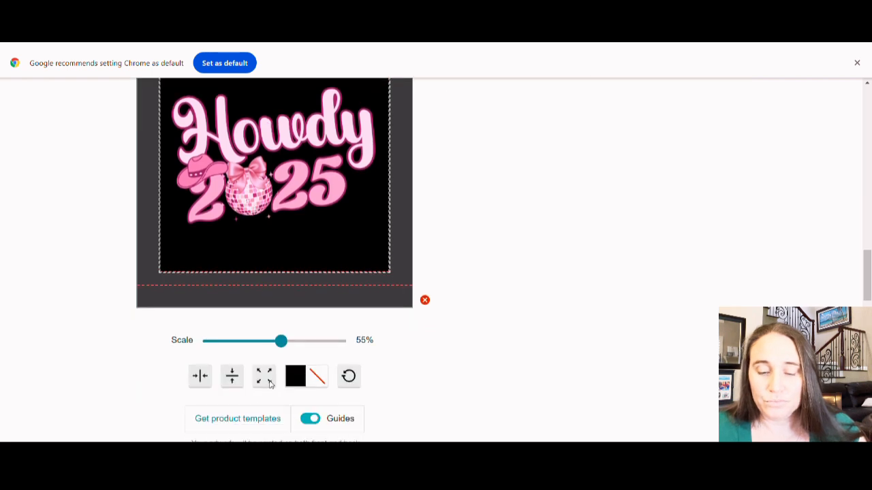
{"action": "left_click", "coordinate": [200, 375]}
{"action": "scroll", "coordinate": [317, 275], "scroll_direction": "up", "scroll_amount": 2}
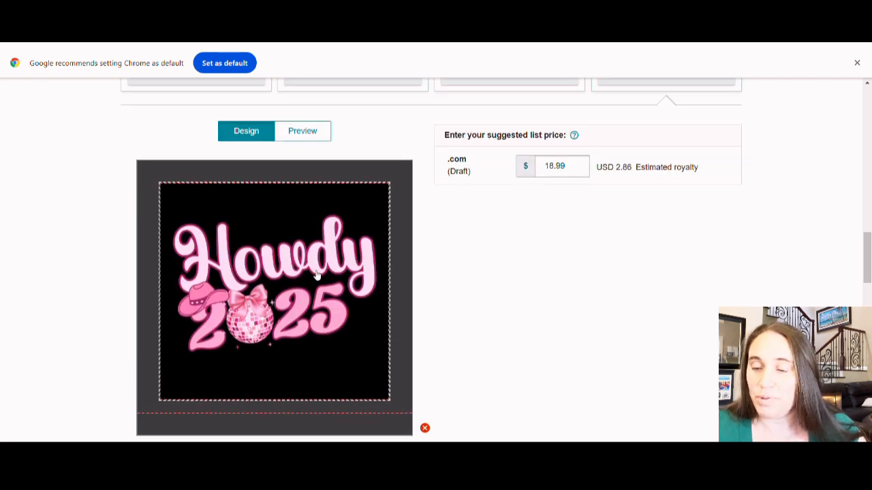
{"action": "scroll", "coordinate": [317, 275], "scroll_direction": "up", "scroll_amount": 1}
{"action": "scroll", "coordinate": [763, 203], "scroll_direction": "up", "scroll_amount": 1}
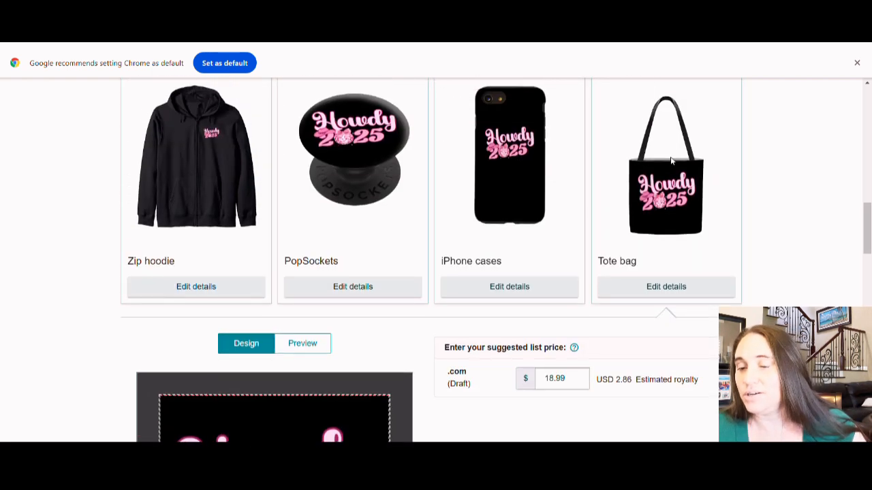
- Open the throw pillows details to show the design area and list price
{"action": "scroll", "coordinate": [715, 238], "scroll_direction": "down", "scroll_amount": 1}
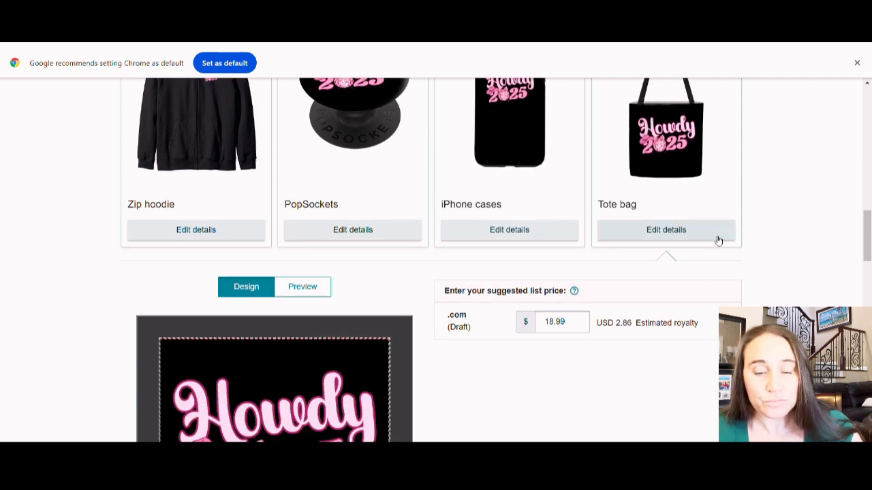
{"action": "scroll", "coordinate": [182, 249], "scroll_direction": "down", "scroll_amount": 6}
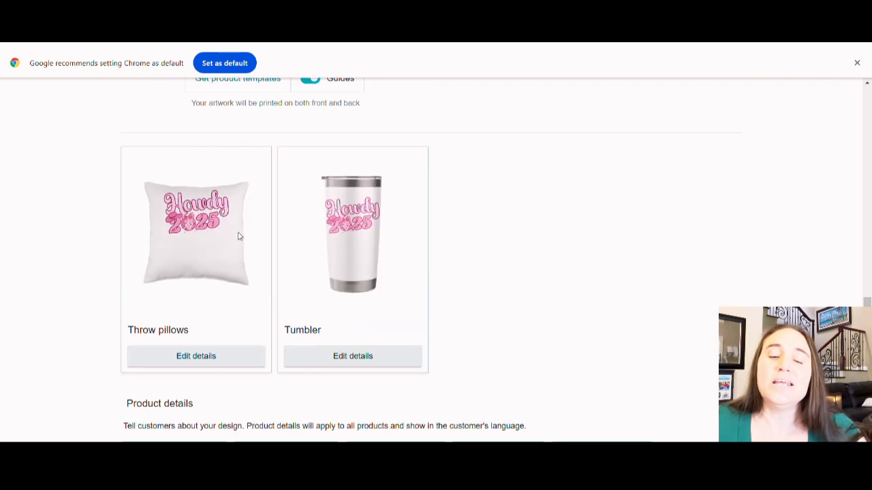
{"action": "left_click", "coordinate": [201, 357]}
{"action": "scroll", "coordinate": [327, 177], "scroll_direction": "up", "scroll_amount": 5}
{"action": "scroll", "coordinate": [345, 164], "scroll_direction": "down", "scroll_amount": 2}
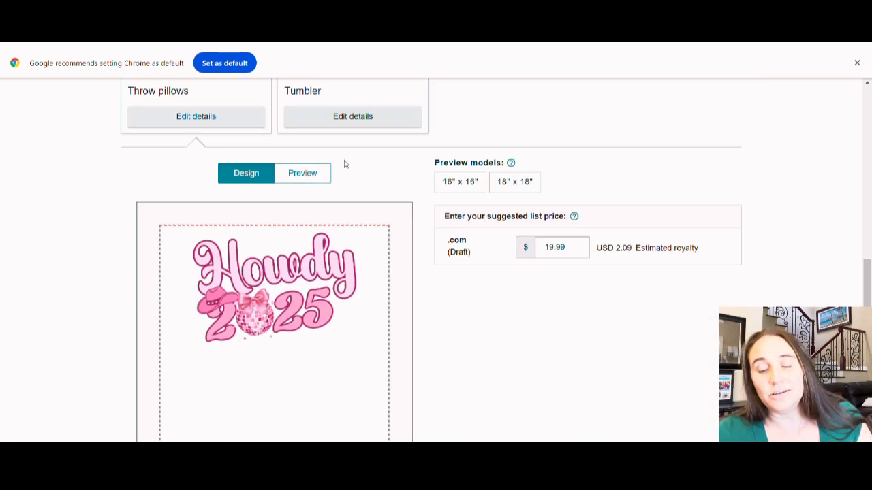
- Review the mockups of the hoodies, PopSockets, iPhone cases and tote bag, and return to the throw pillows details
{"action": "scroll", "coordinate": [288, 175], "scroll_direction": "up", "scroll_amount": 2}
{"action": "scroll", "coordinate": [278, 240], "scroll_direction": "up", "scroll_amount": 4}
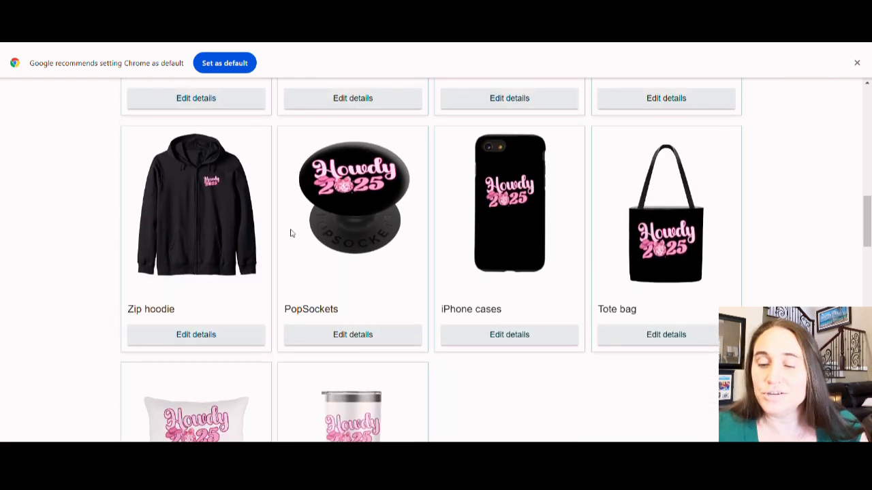
{"action": "scroll", "coordinate": [292, 233], "scroll_direction": "up", "scroll_amount": 2}
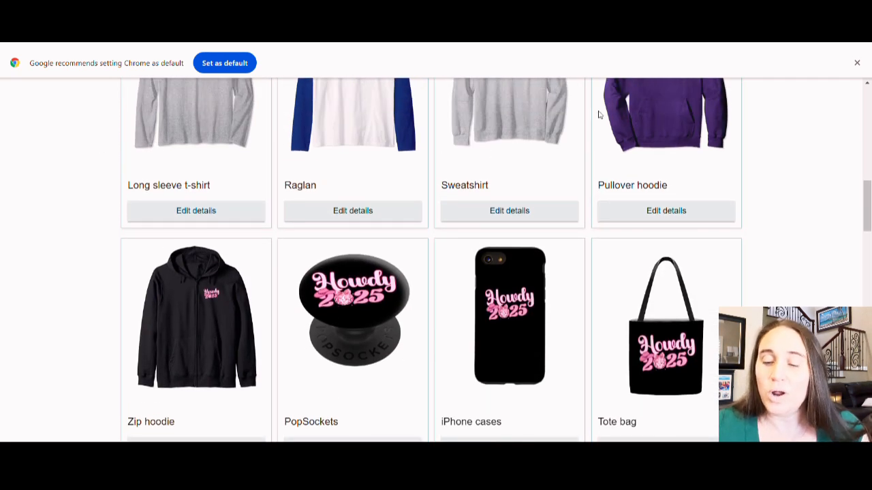
{"action": "scroll", "coordinate": [585, 136], "scroll_direction": "down", "scroll_amount": 2}
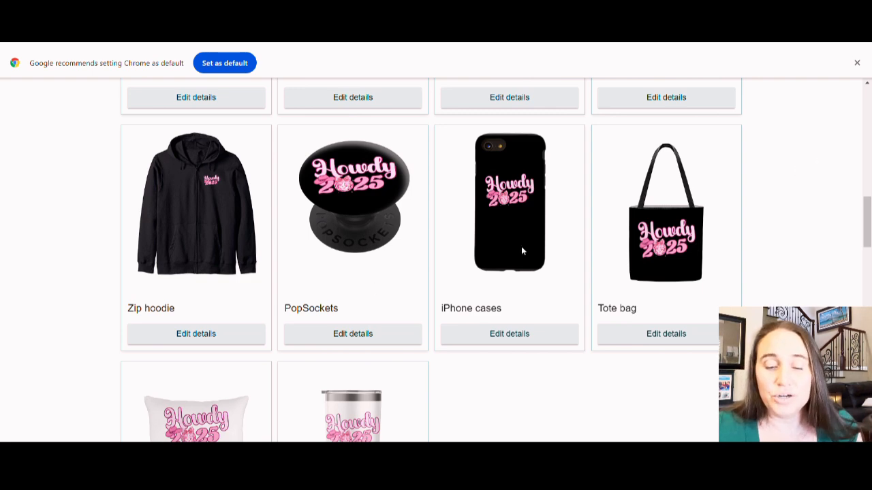
{"action": "scroll", "coordinate": [490, 246], "scroll_direction": "down", "scroll_amount": 3}
{"action": "left_click", "coordinate": [170, 397]}
{"action": "scroll", "coordinate": [143, 307], "scroll_direction": "down", "scroll_amount": 2}
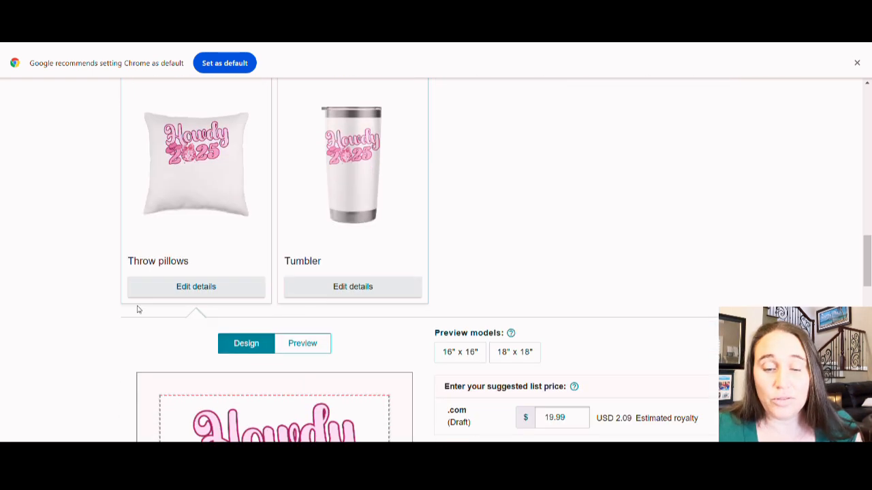
- Place the throw pillow's design lower in the print area, enlarge it to 52% scale, and center it horizontally
{"action": "scroll", "coordinate": [204, 286], "scroll_direction": "down", "scroll_amount": 5}
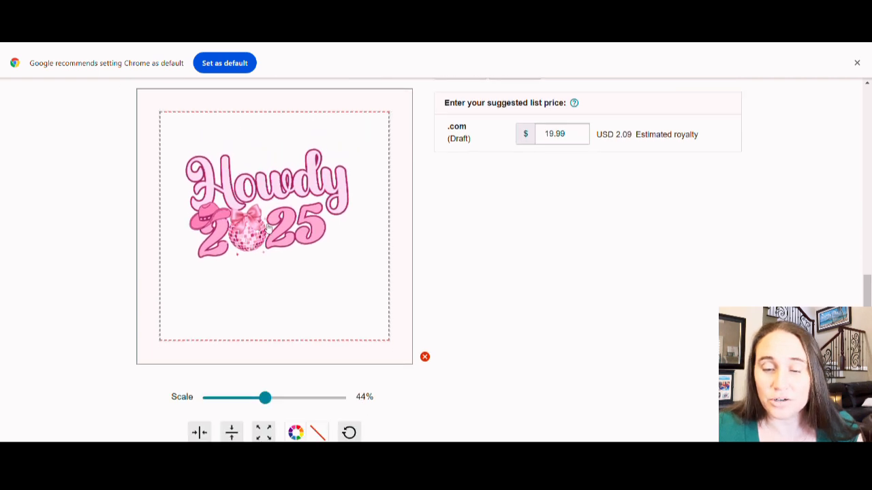
{"action": "scroll", "coordinate": [265, 233], "scroll_direction": "down", "scroll_amount": 1}
{"action": "left_click_drag", "start_coordinate": [266, 342], "coordinate": [281, 342]}
{"action": "left_click", "coordinate": [199, 376]}
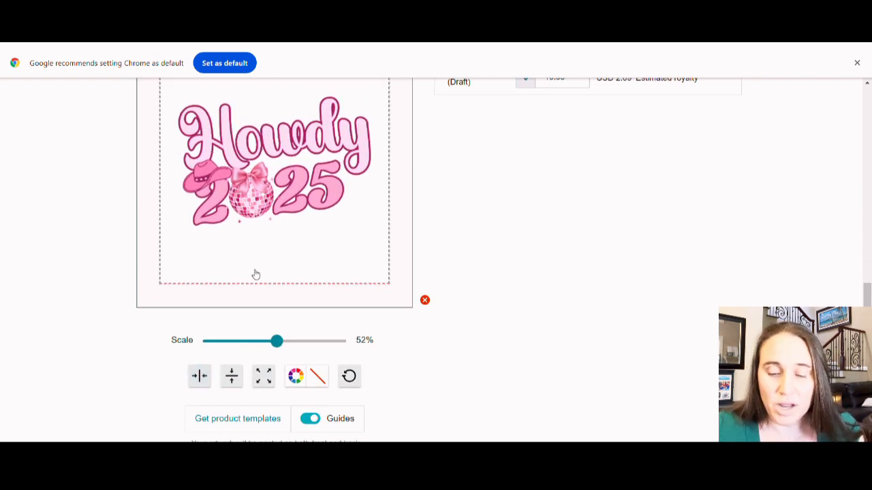
- Set the throw pillow's background color to black and check its mockup
{"action": "left_click", "coordinate": [294, 376]}
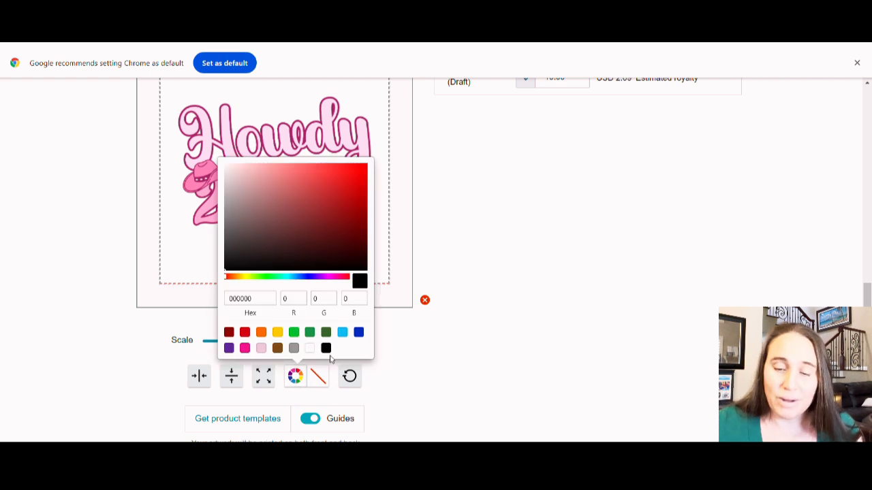
{"action": "left_click", "coordinate": [330, 349]}
{"action": "scroll", "coordinate": [472, 278], "scroll_direction": "up", "scroll_amount": 1}
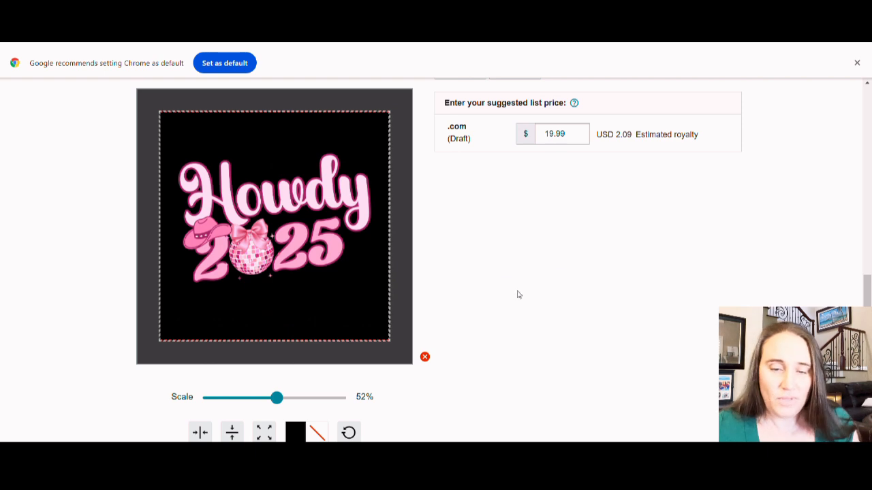
{"action": "scroll", "coordinate": [520, 310], "scroll_direction": "up", "scroll_amount": 5}
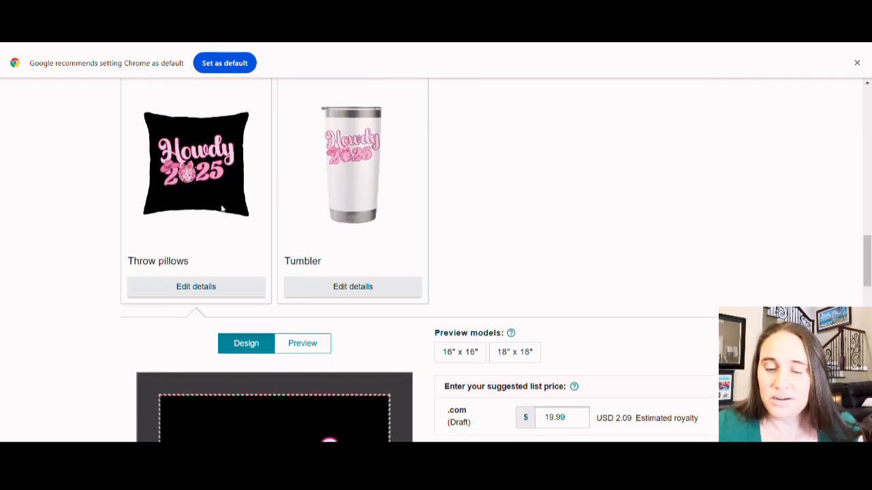
- Open the tumbler's details and add the black and metallic gray colors alongside white
{"action": "left_click", "coordinate": [368, 292]}
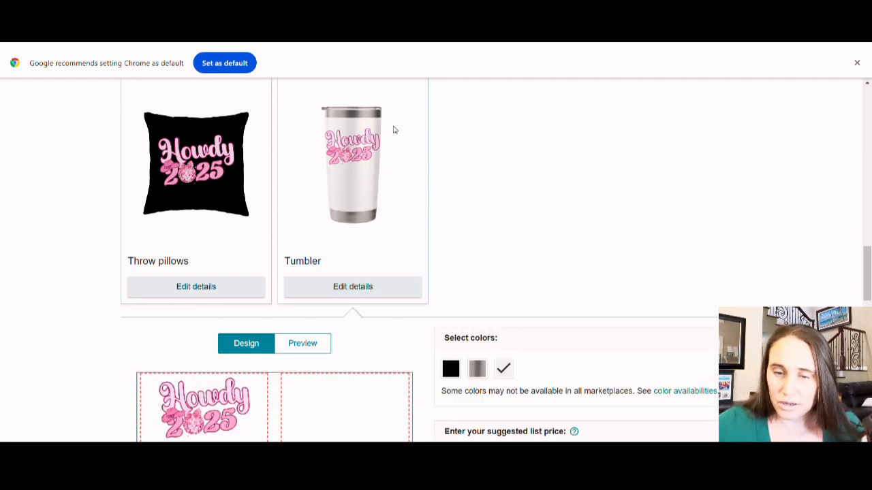
{"action": "scroll", "coordinate": [391, 150], "scroll_direction": "down", "scroll_amount": 1}
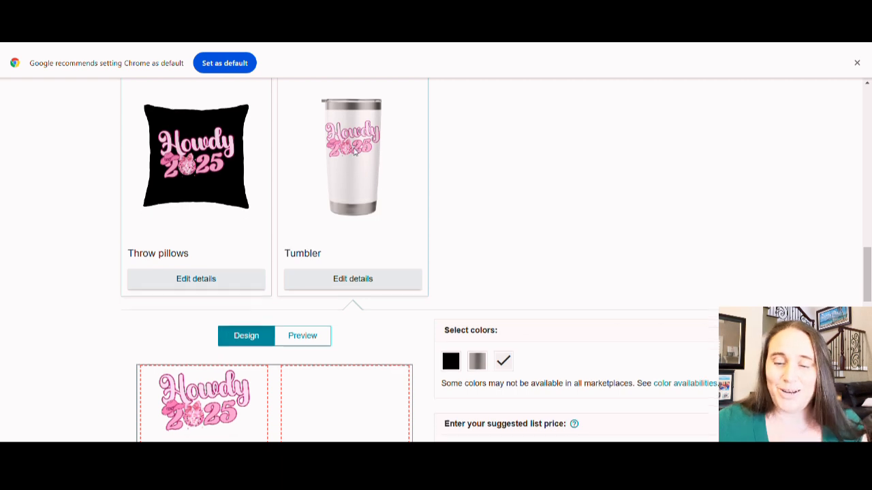
{"action": "scroll", "coordinate": [446, 252], "scroll_direction": "up", "scroll_amount": 2}
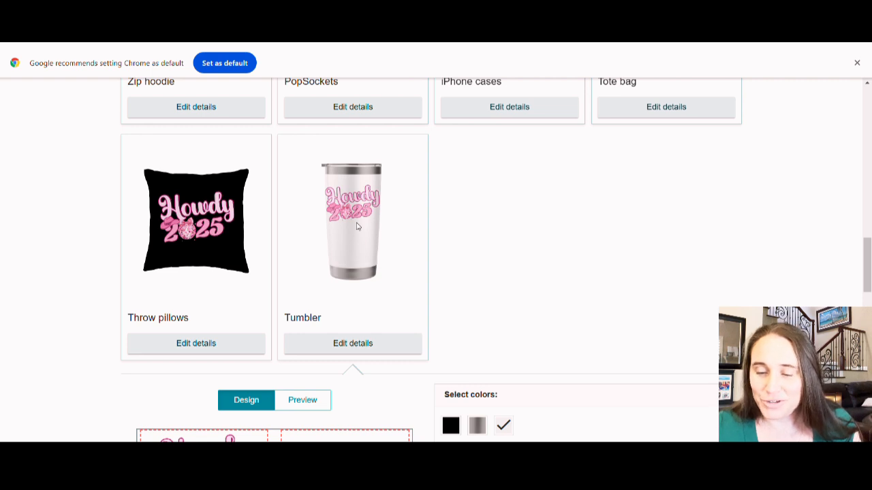
{"action": "scroll", "coordinate": [620, 226], "scroll_direction": "down", "scroll_amount": 2}
{"action": "left_click", "coordinate": [461, 311]}
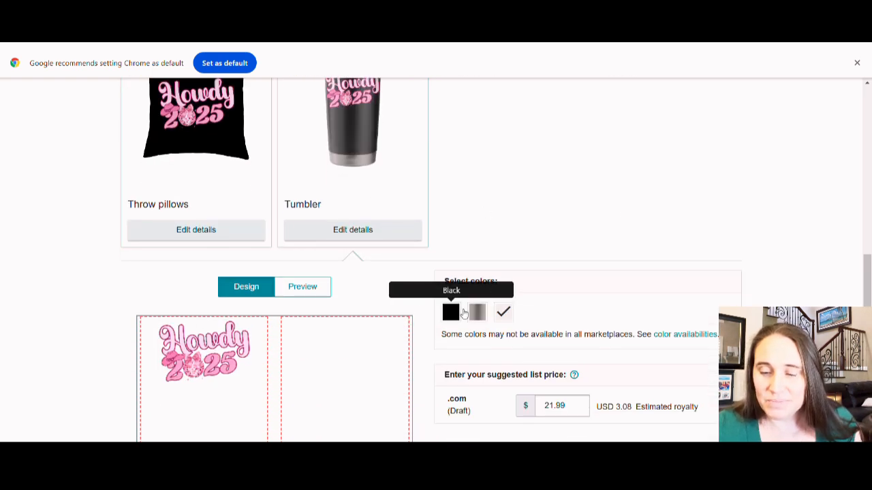
{"action": "left_click", "coordinate": [462, 311]}
{"action": "left_click", "coordinate": [478, 313]}
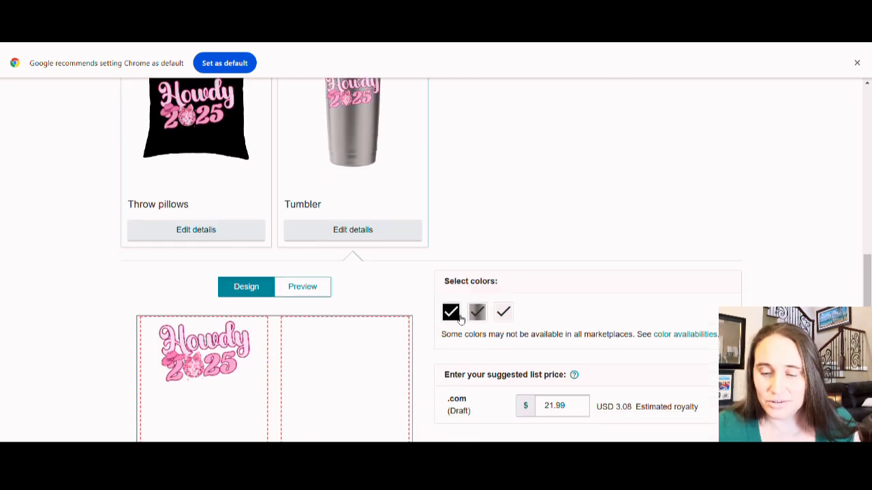
{"action": "scroll", "coordinate": [499, 321], "scroll_direction": "up", "scroll_amount": 1}
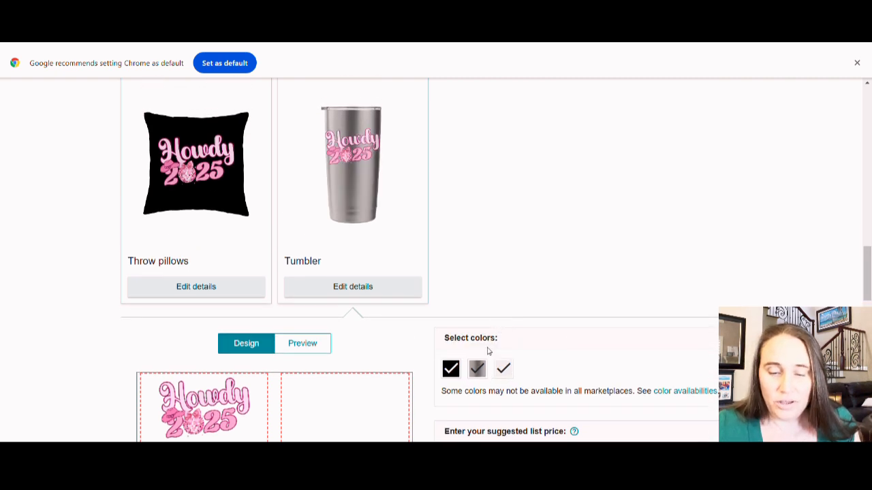
- Move the tumbler's design slightly lower in the print area for the main product image
{"action": "scroll", "coordinate": [487, 352], "scroll_direction": "down", "scroll_amount": 2}
{"action": "left_click_drag", "start_coordinate": [193, 311], "coordinate": [190, 320]}
{"action": "scroll", "coordinate": [331, 327], "scroll_direction": "up", "scroll_amount": 2}
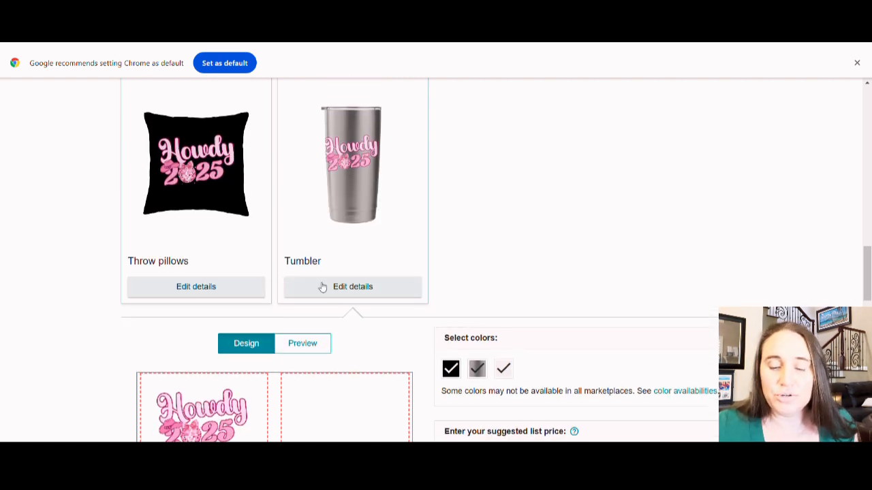
- Examine how the design's size and placement in the tumbler's two-sided print area look on its mockup
{"action": "scroll", "coordinate": [179, 363], "scroll_direction": "down", "scroll_amount": 1}
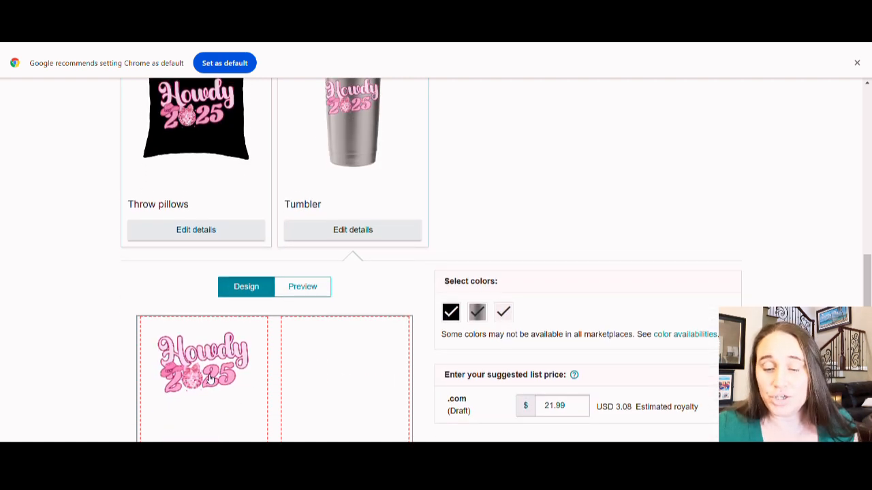
{"action": "scroll", "coordinate": [371, 204], "scroll_direction": "up", "scroll_amount": 1}
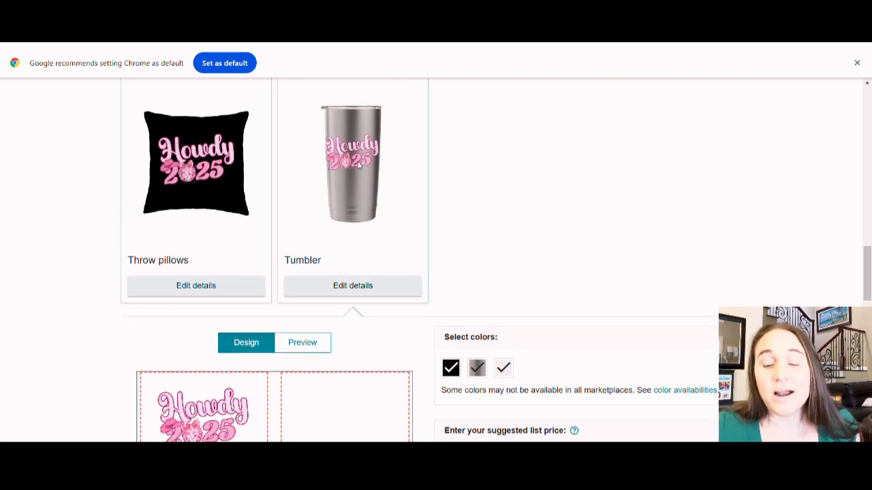
{"action": "scroll", "coordinate": [341, 276], "scroll_direction": "down", "scroll_amount": 3}
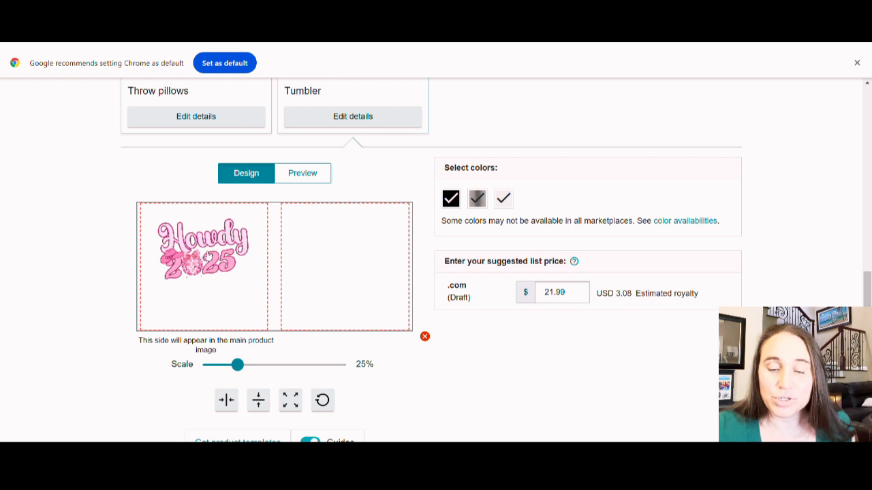
{"action": "scroll", "coordinate": [399, 258], "scroll_direction": "up", "scroll_amount": 1}
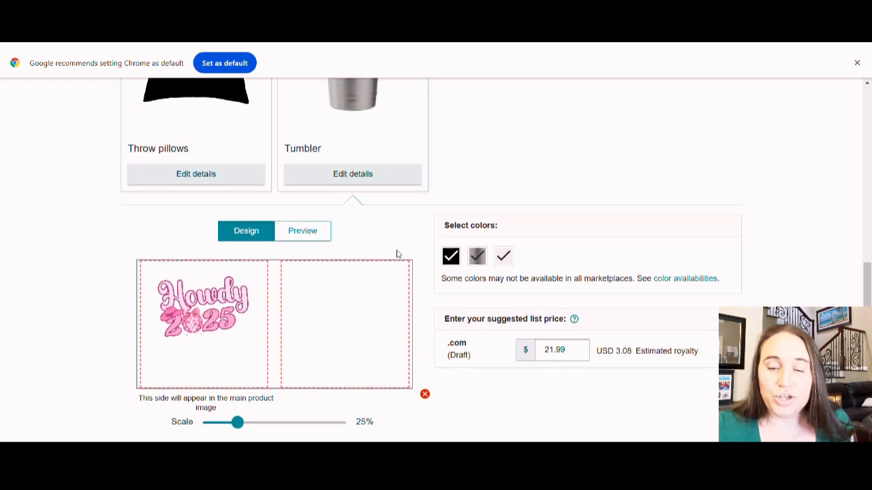
{"action": "scroll", "coordinate": [400, 254], "scroll_direction": "up", "scroll_amount": 1}
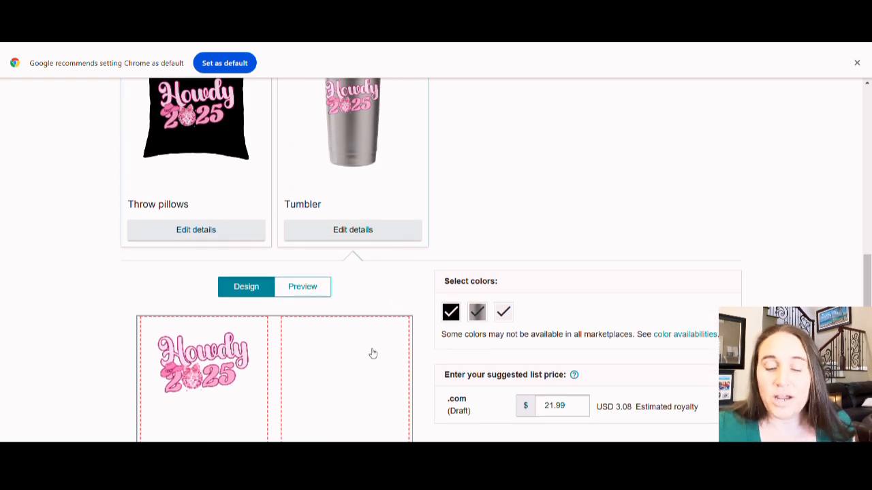
{"action": "scroll", "coordinate": [375, 331], "scroll_direction": "down", "scroll_amount": 3}
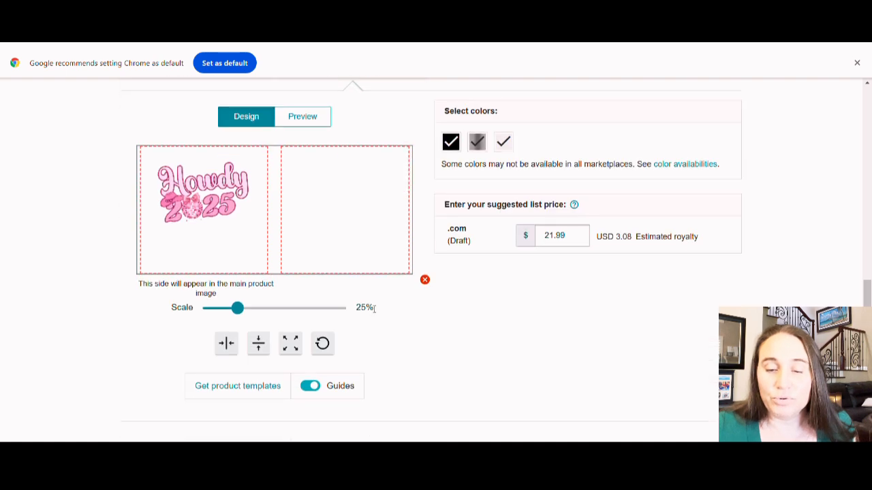
{"action": "scroll", "coordinate": [363, 286], "scroll_direction": "up", "scroll_amount": 2}
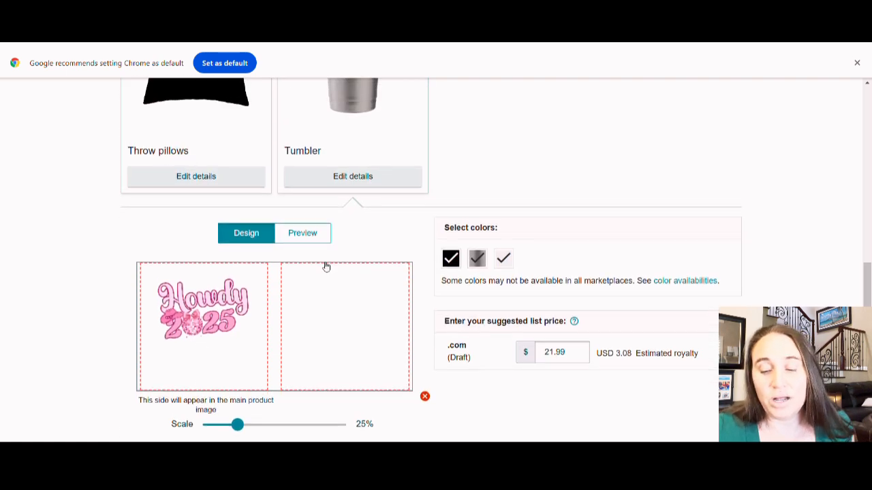
{"action": "scroll", "coordinate": [324, 266], "scroll_direction": "up", "scroll_amount": 2}
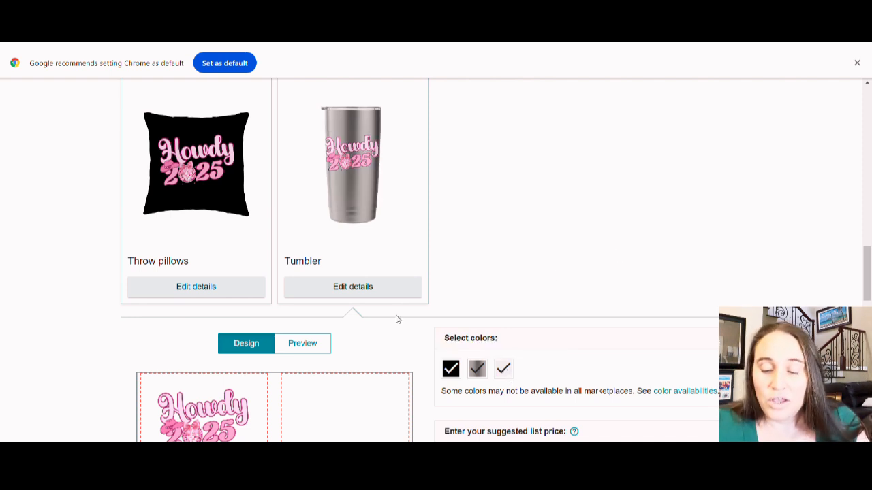
{"action": "scroll", "coordinate": [227, 412], "scroll_direction": "down", "scroll_amount": 2}
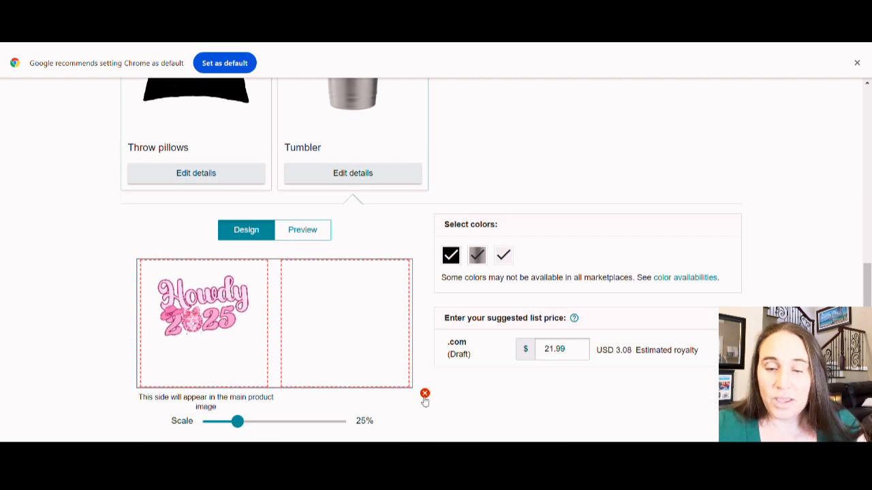
- Remove the artwork from the tumbler and switch to Canva to check the Howdy 2025 design
{"action": "left_click", "coordinate": [425, 394]}
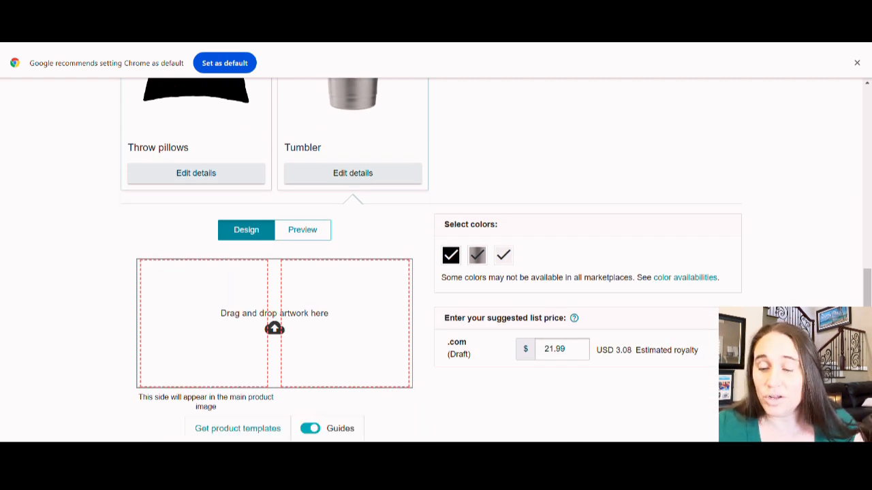
{"action": "key", "text": "ctrl+Tab"}
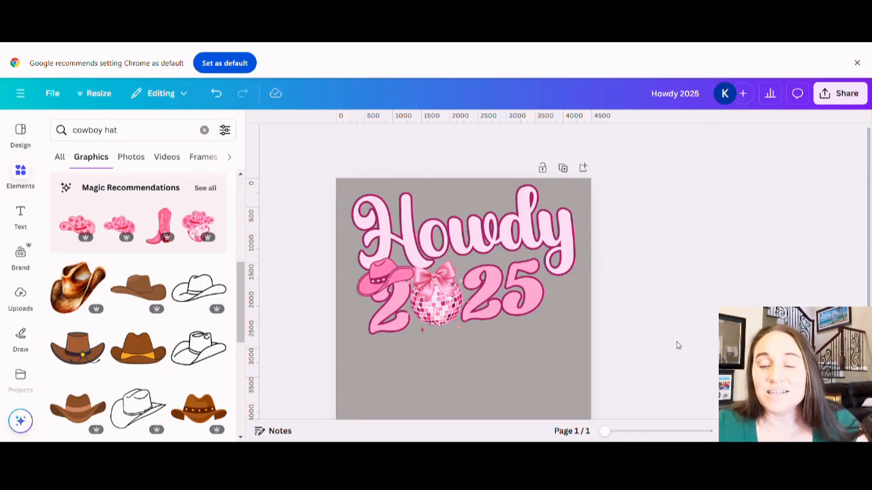
{"action": "scroll", "coordinate": [648, 269], "scroll_direction": "down", "scroll_amount": 1}
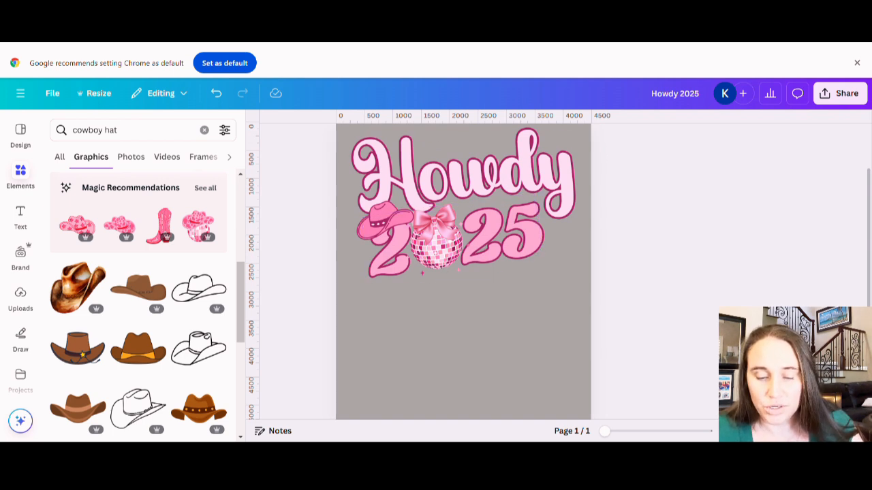
- Return to Amazon Merch on Demand, open the product templates page, and review the artwork dimensions required for each product, including tumblers
{"action": "key", "text": "ctrl+Tab"}
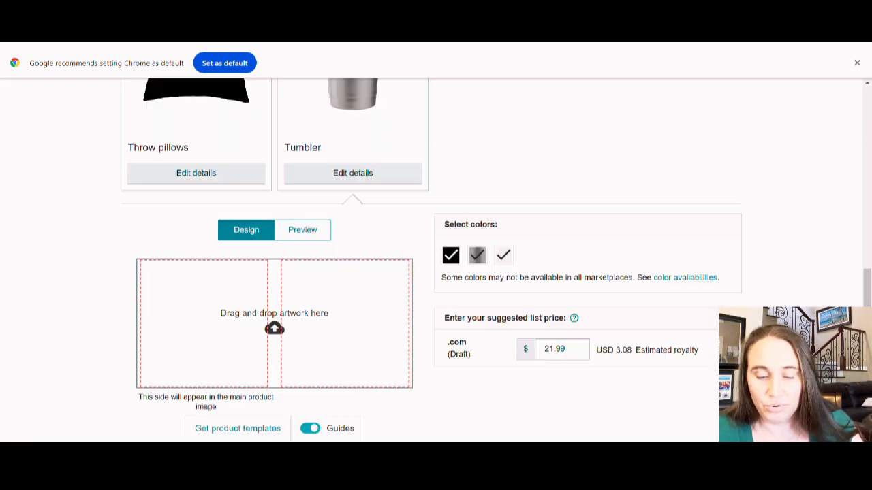
{"action": "left_click", "coordinate": [252, 430]}
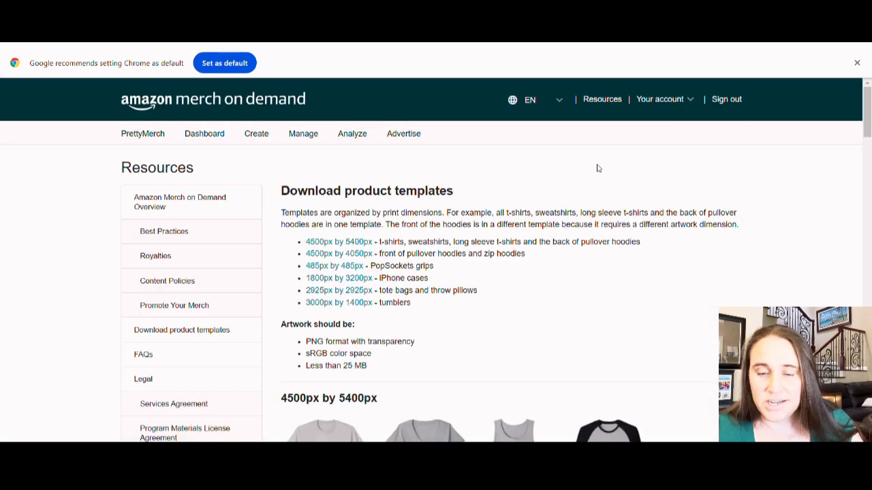
{"action": "scroll", "coordinate": [598, 169], "scroll_direction": "down", "scroll_amount": 1}
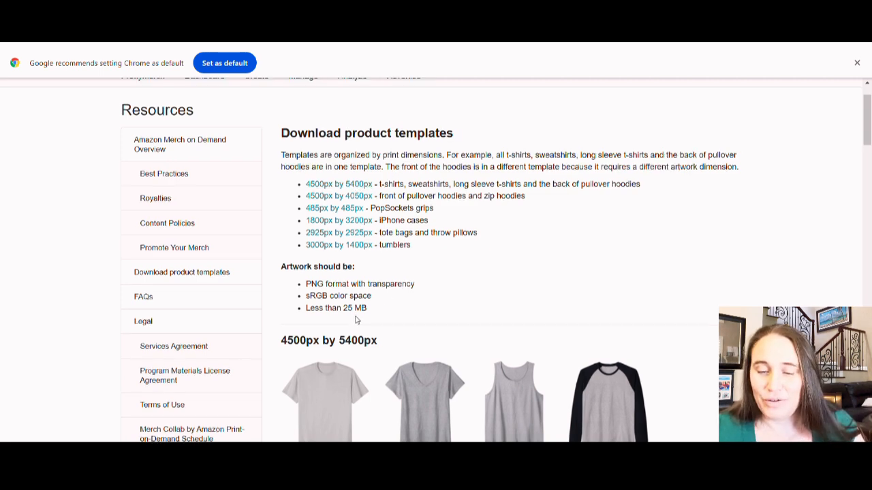
{"action": "scroll", "coordinate": [337, 308], "scroll_direction": "down", "scroll_amount": 2}
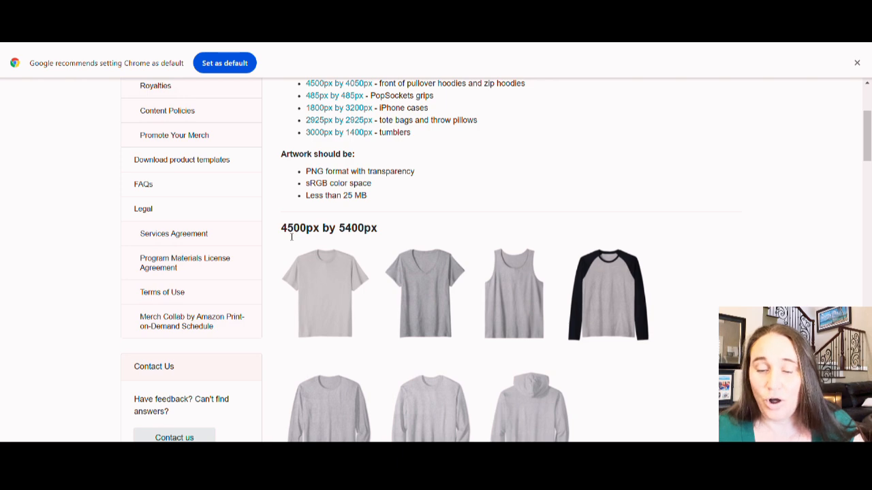
{"action": "scroll", "coordinate": [343, 232], "scroll_direction": "down", "scroll_amount": 1}
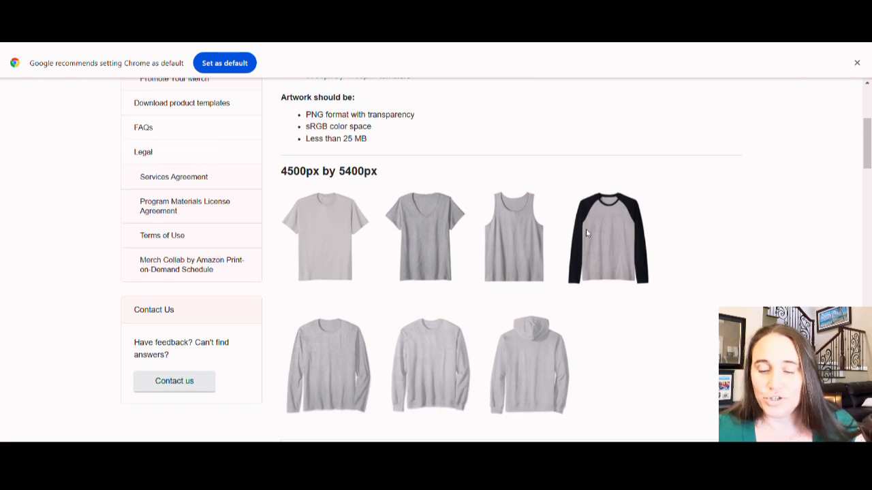
{"action": "scroll", "coordinate": [572, 300], "scroll_direction": "down", "scroll_amount": 6}
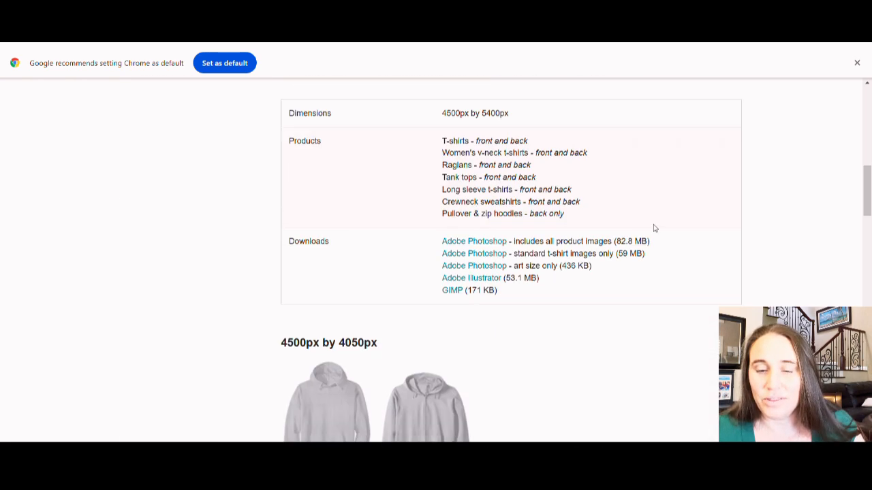
{"action": "scroll", "coordinate": [654, 228], "scroll_direction": "down", "scroll_amount": 4}
{"action": "scroll", "coordinate": [560, 240], "scroll_direction": "down", "scroll_amount": 5}
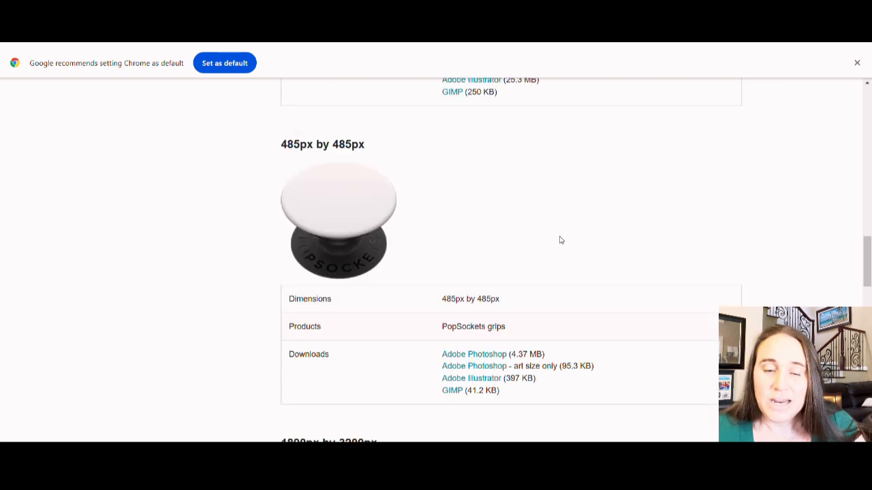
{"action": "scroll", "coordinate": [552, 238], "scroll_direction": "down", "scroll_amount": 5}
{"action": "scroll", "coordinate": [425, 226], "scroll_direction": "up", "scroll_amount": 17}
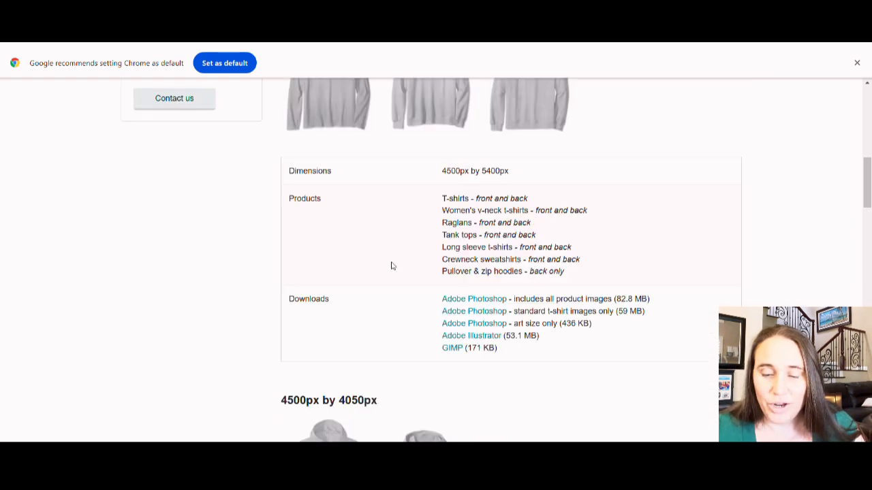
{"action": "scroll", "coordinate": [391, 266], "scroll_direction": "up", "scroll_amount": 12}
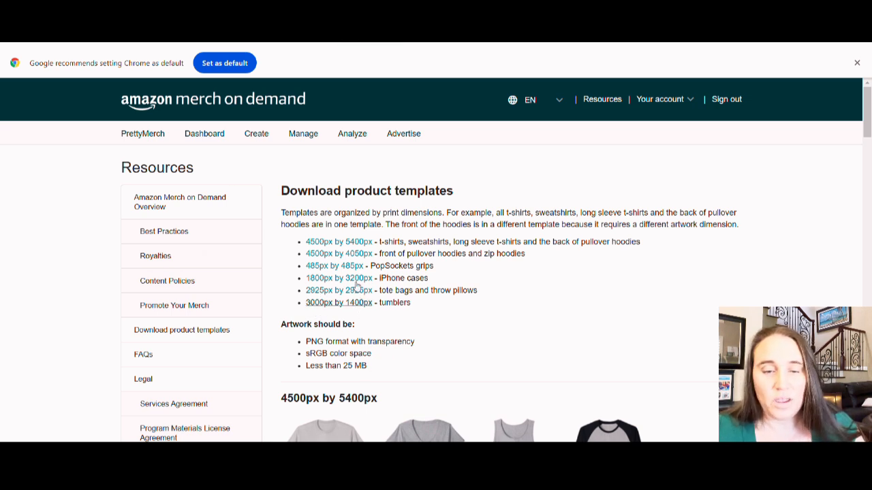
- Switch to Canva, make a copy of the Howdy 2025 design resized to 3000 x 1400 px, and open the copy
{"action": "key", "text": "ctrl+Tab"}
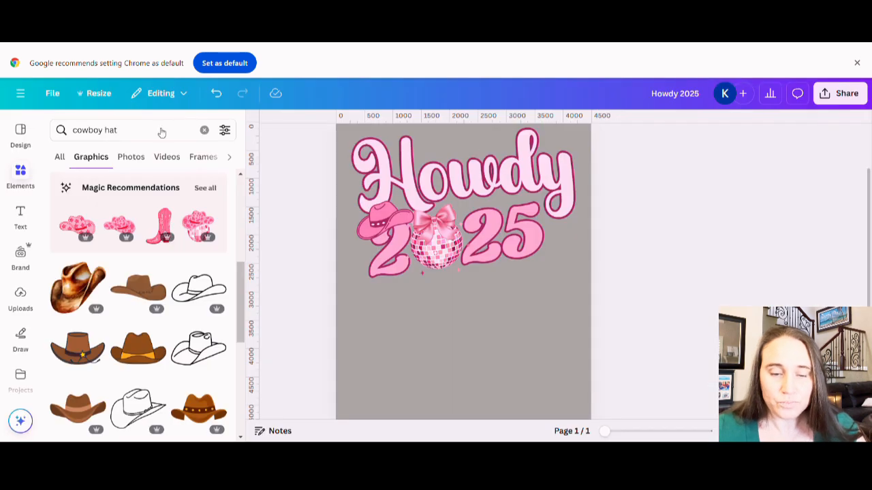
{"action": "left_click", "coordinate": [106, 94]}
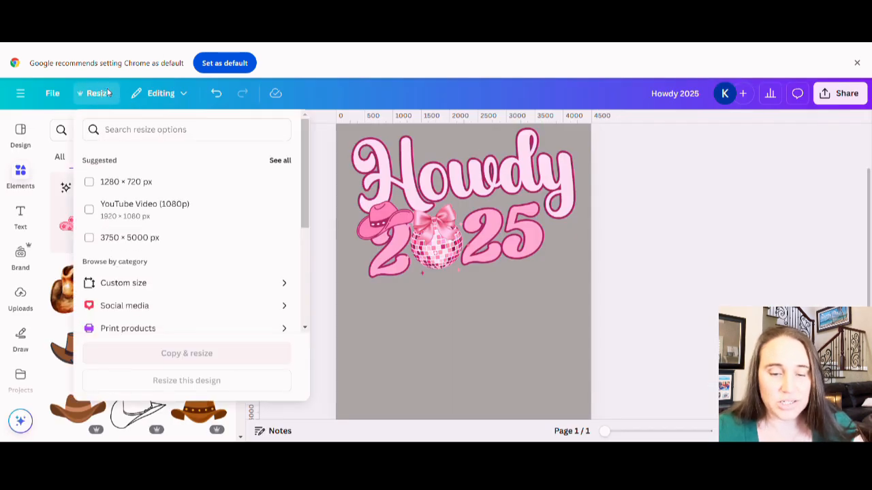
{"action": "left_click", "coordinate": [137, 285]}
{"action": "left_click", "coordinate": [113, 199]}
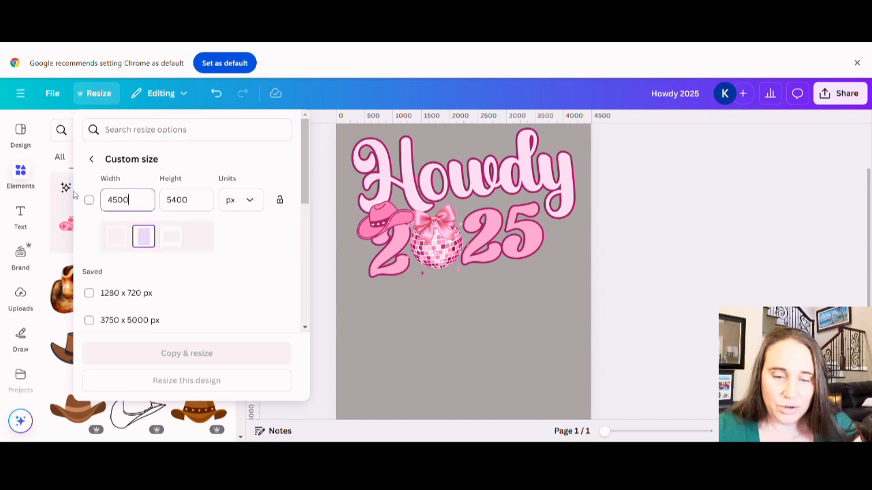
{"action": "mouse_move", "coordinate": [112, 199]}
{"action": "left_mouse_down"}
{"action": "mouse_move", "coordinate": [136, 200]}
{"action": "mouse_move", "coordinate": [102, 200]}
{"action": "left_mouse_up"}
{"action": "left_click", "coordinate": [142, 201]}
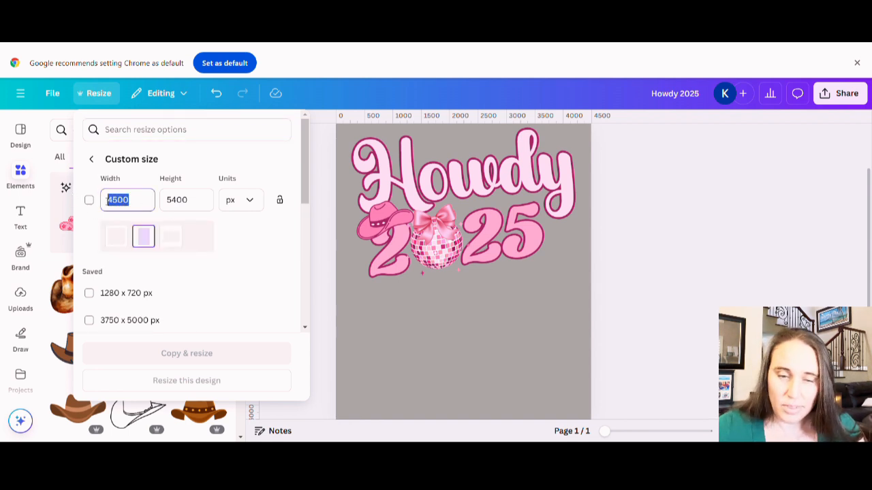
{"action": "type", "text": "3"}
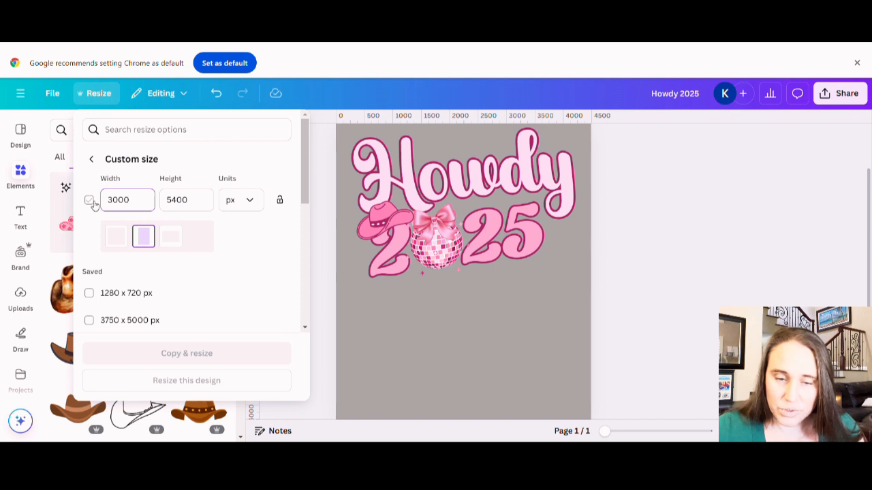
{"action": "type", "text": "000"}
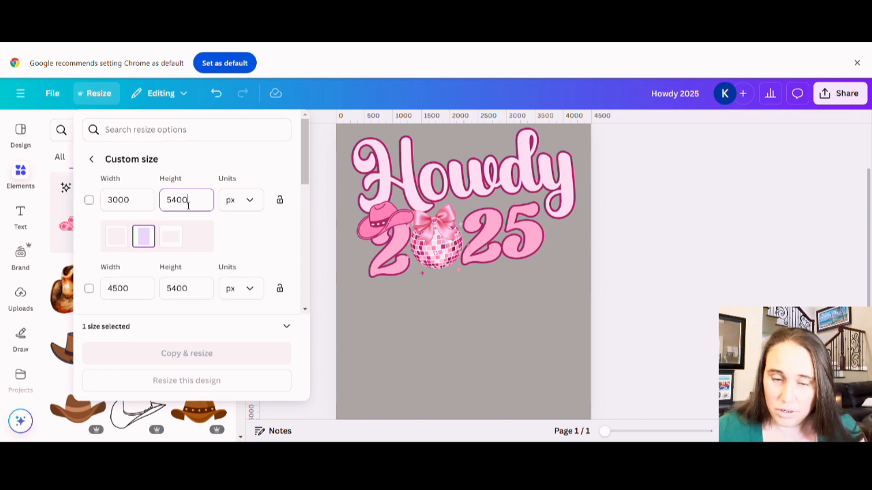
{"action": "left_click_drag", "start_coordinate": [202, 200], "coordinate": [153, 202]}
{"action": "type", "text": "1400"}
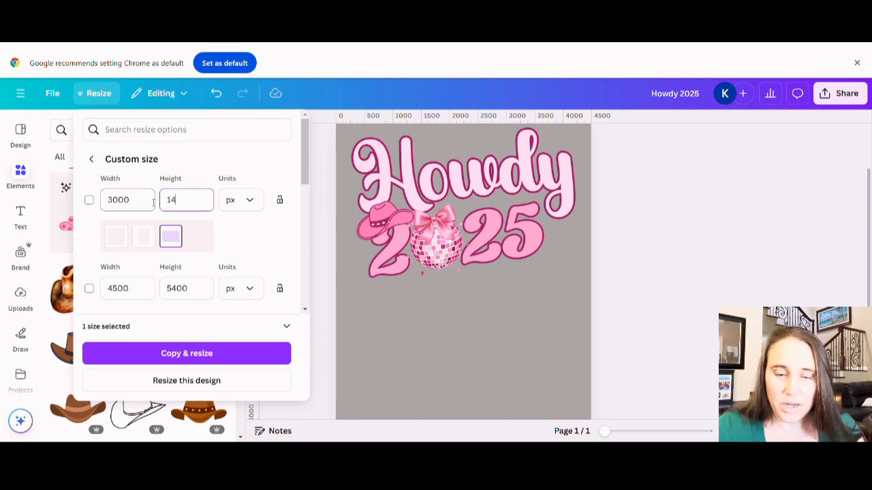
{"action": "left_click", "coordinate": [196, 354]}
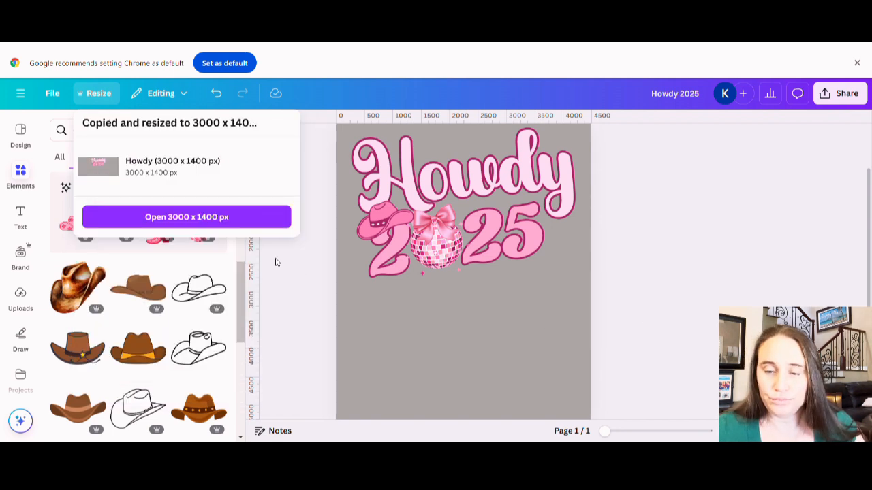
{"action": "left_click", "coordinate": [213, 218]}
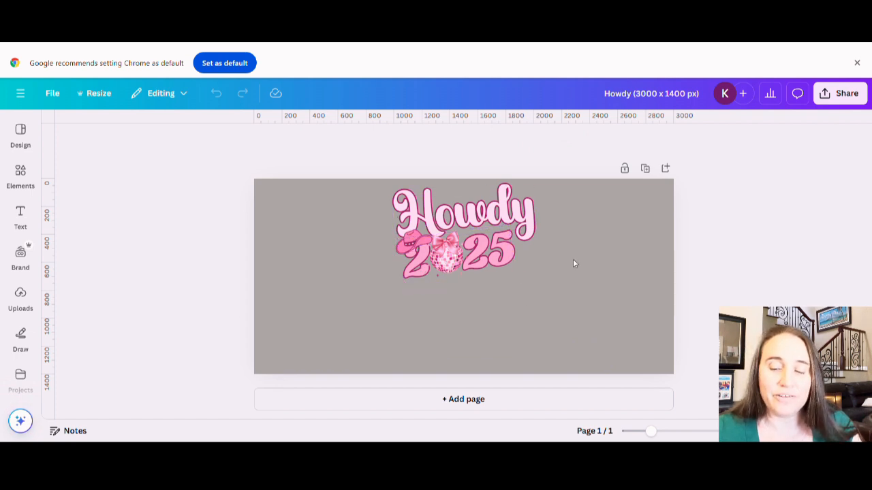
- Group all the Howdy 2025 elements, move the group to the left half of the canvas, and place a duplicate in the right half
{"action": "left_click_drag", "start_coordinate": [596, 270], "coordinate": [306, 175]}
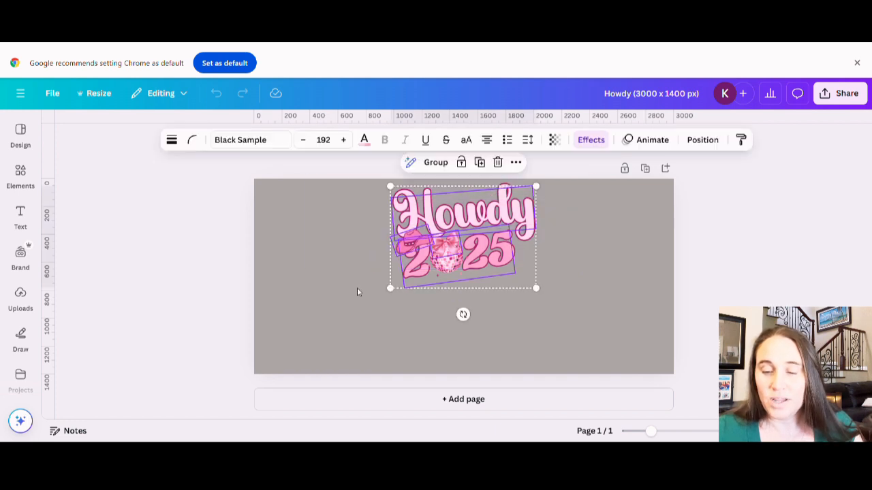
{"action": "left_click", "coordinate": [440, 166]}
{"action": "left_click_drag", "start_coordinate": [487, 260], "coordinate": [372, 295]}
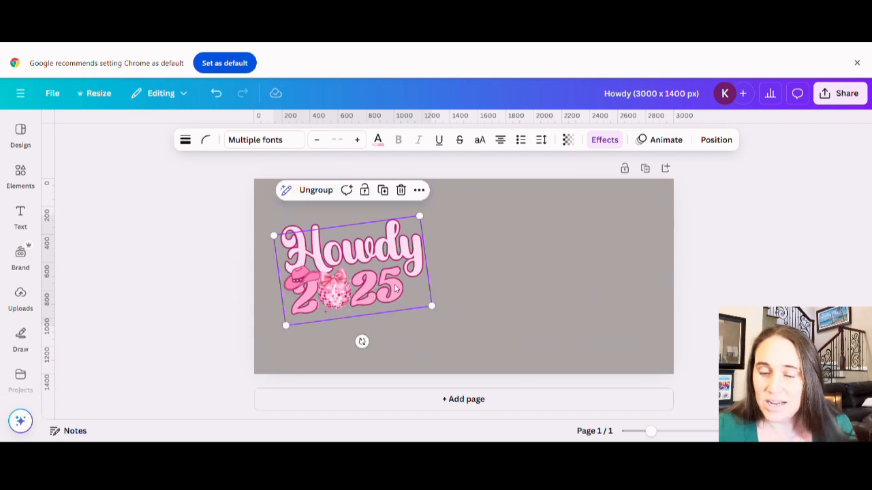
{"action": "left_click_drag", "start_coordinate": [396, 289], "coordinate": [611, 281]}
{"action": "left_click", "coordinate": [379, 286]}
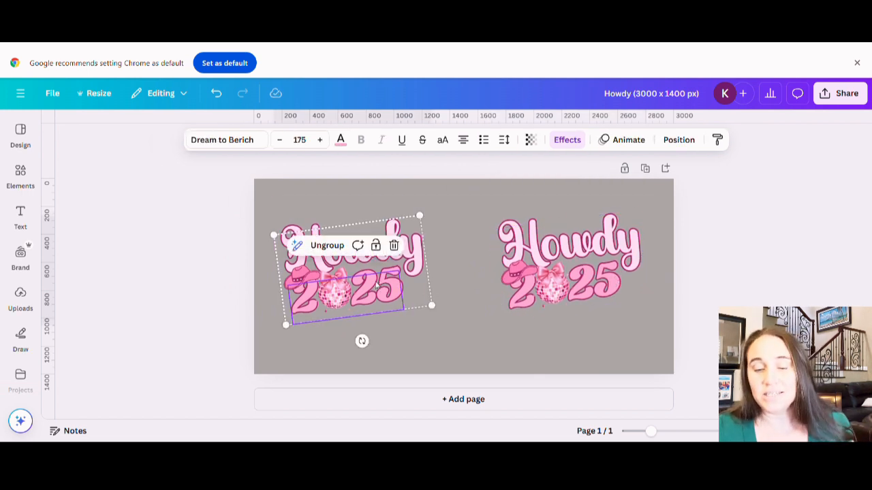
{"action": "left_click", "coordinate": [678, 340]}
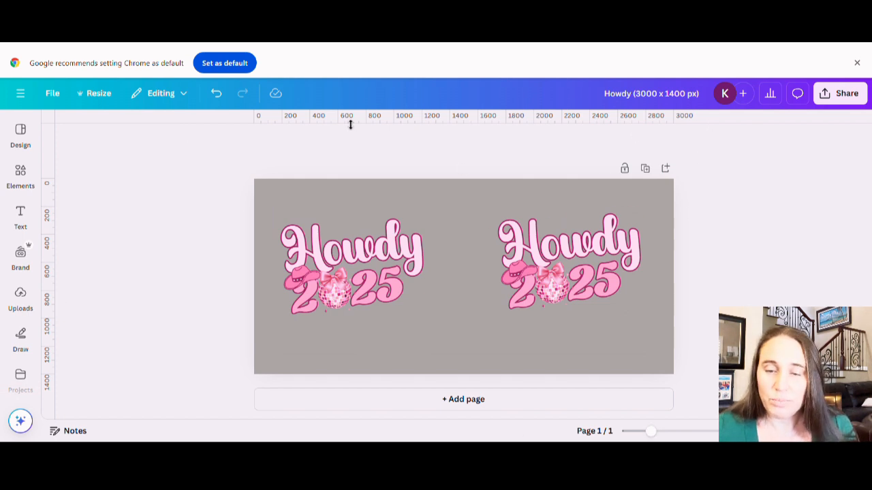
- Add a vertical guide at the middle of the canvas, between the two Howdy designs
{"action": "left_click", "coordinate": [29, 294]}
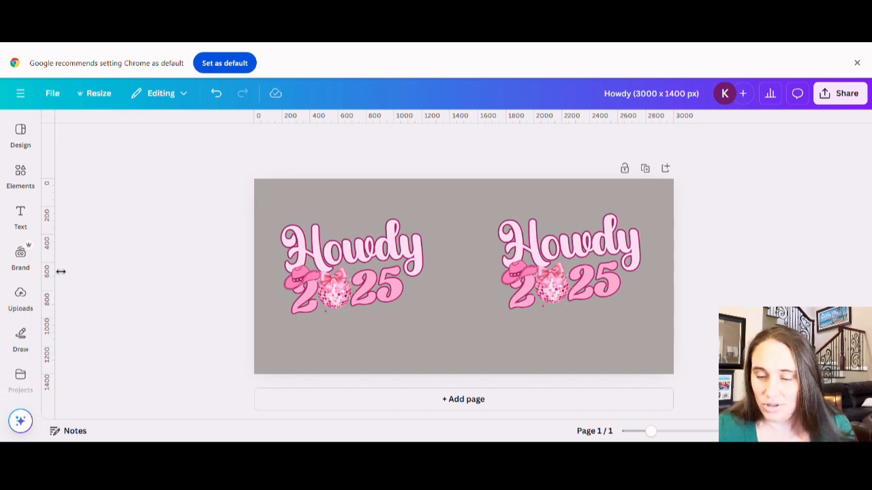
{"action": "left_click_drag", "start_coordinate": [60, 271], "coordinate": [472, 279]}
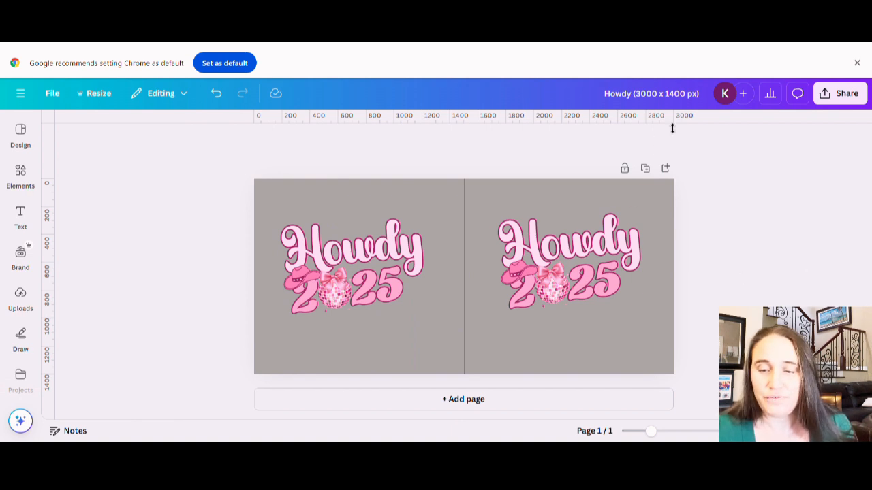
{"action": "left_click", "coordinate": [20, 256]}
{"action": "left_click", "coordinate": [424, 144]}
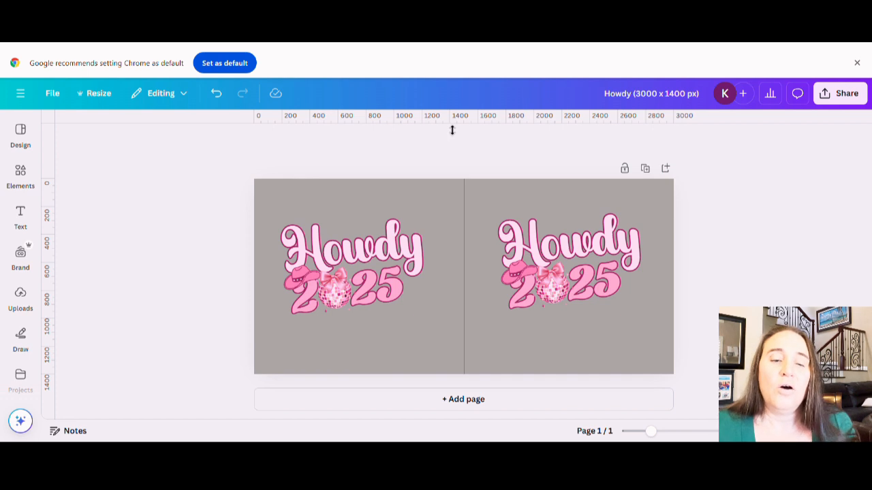
- Look up the option for showing rulers and guides in the design's settings
{"action": "left_click", "coordinate": [62, 95]}
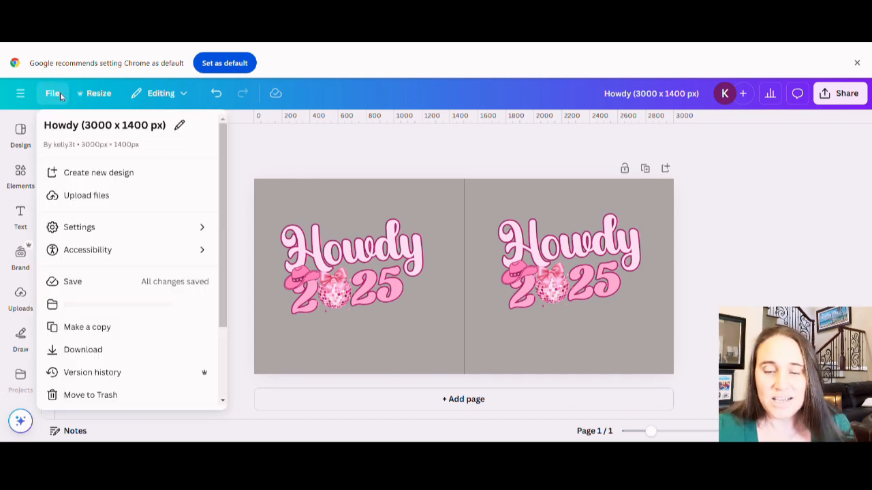
{"action": "mouse_move", "coordinate": [75, 231]}
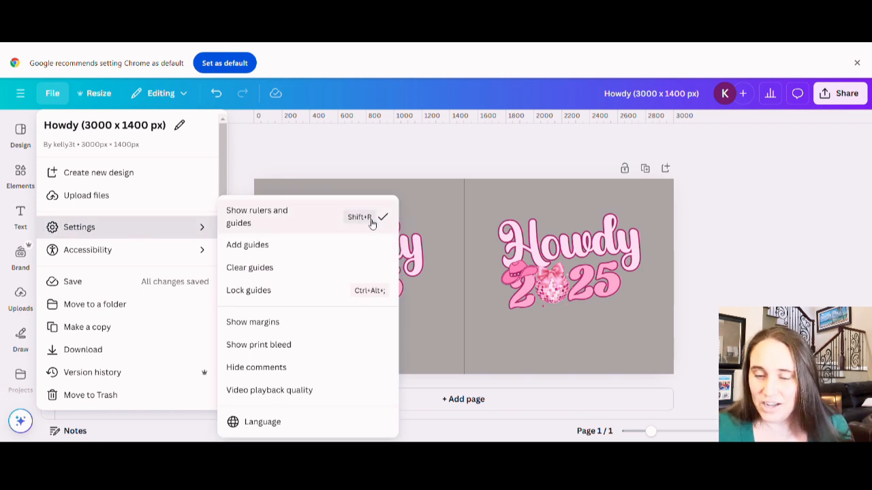
{"action": "left_click", "coordinate": [702, 235]}
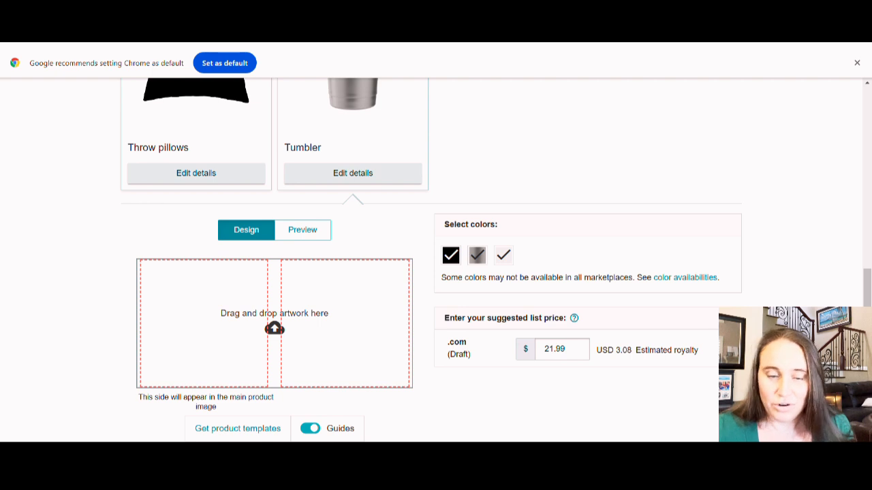
- Add a vertical guide close to each side of the center guide, matching the gap between the tumbler's two print areas
{"action": "left_click", "coordinate": [522, 43]}
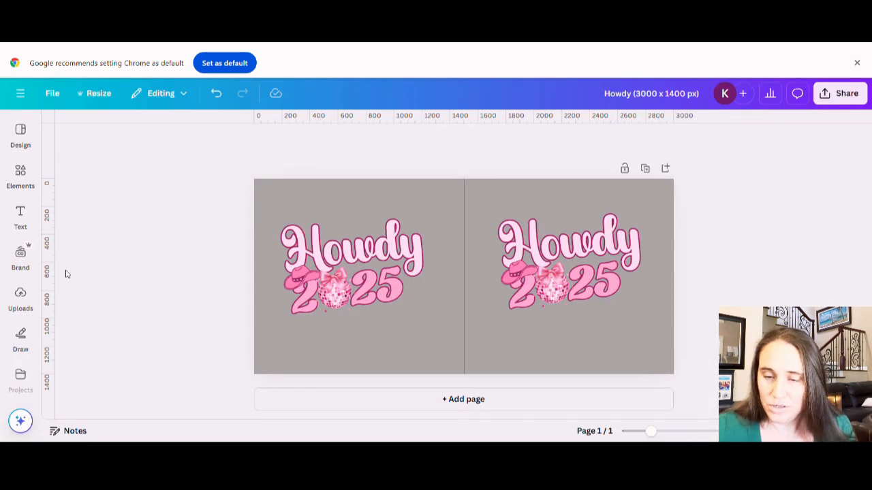
{"action": "left_click_drag", "start_coordinate": [60, 277], "coordinate": [459, 342]}
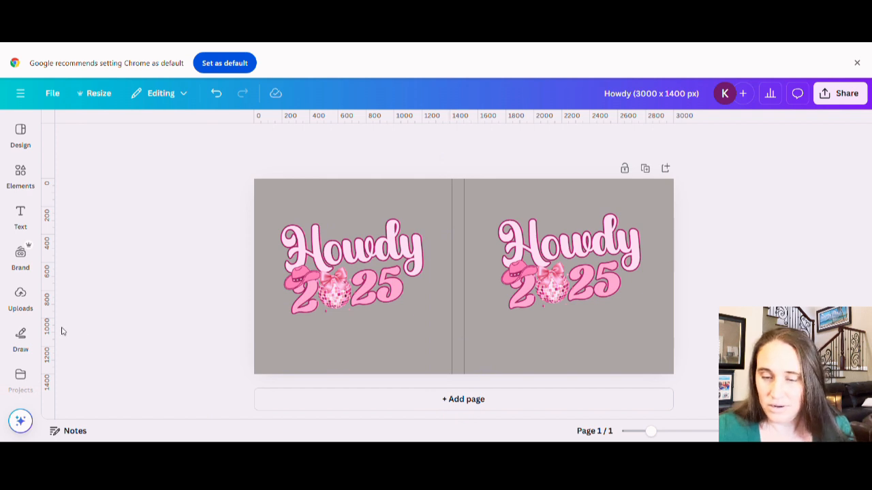
{"action": "left_click_drag", "start_coordinate": [61, 336], "coordinate": [483, 362]}
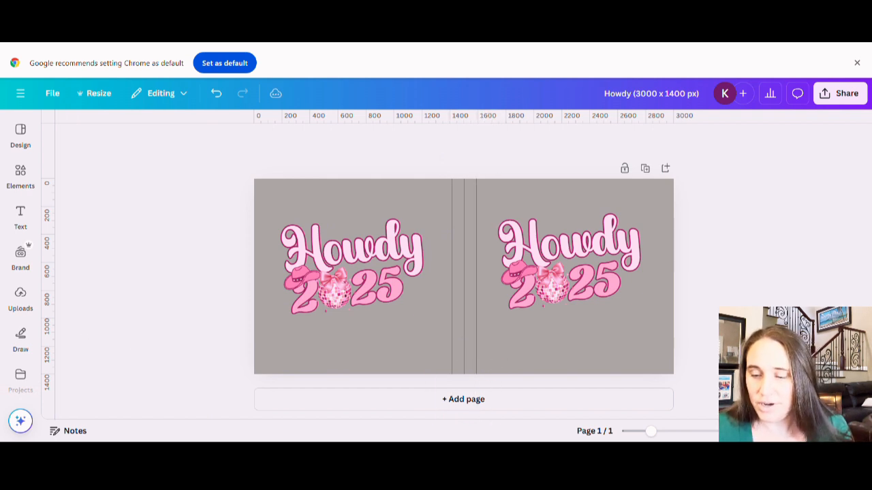
- Enlarge the right Howdy 2025 group slightly and move it up to sit between the right guide and the canvas edge
{"action": "left_click", "coordinate": [627, 293]}
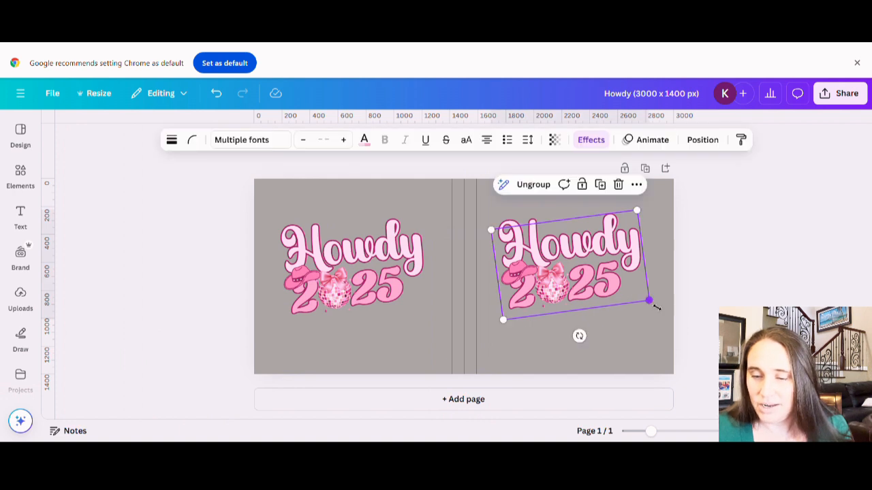
{"action": "left_click_drag", "start_coordinate": [656, 308], "coordinate": [665, 310]}
{"action": "left_click_drag", "start_coordinate": [601, 289], "coordinate": [606, 276]}
{"action": "left_click", "coordinate": [747, 306]}
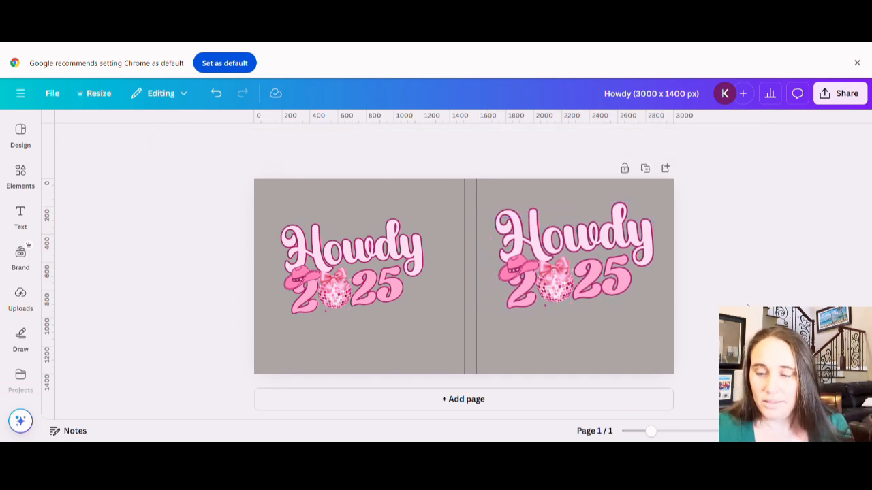
- Replace the left Howdy 2025 group with a duplicate of the enlarged right one, aligned at the same height in the left half
{"action": "left_click", "coordinate": [379, 258]}
{"action": "key", "text": "Delete"}
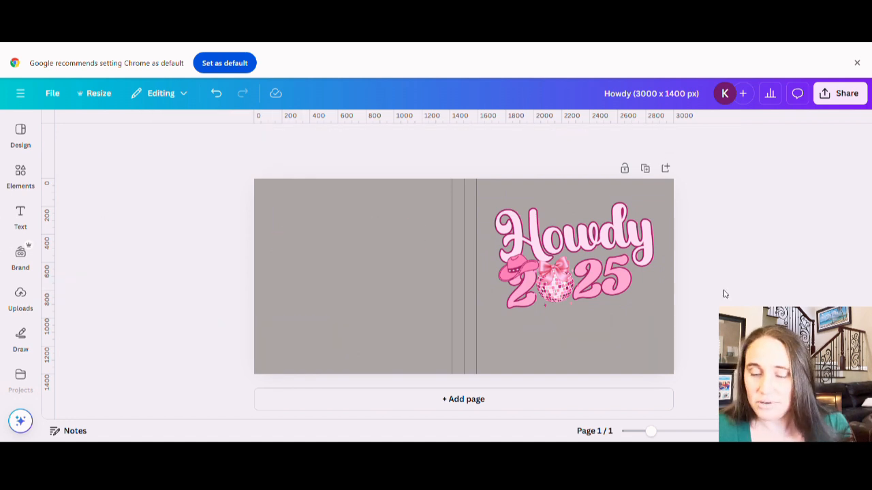
{"action": "left_click", "coordinate": [636, 276]}
{"action": "key", "text": "ctrl+d"}
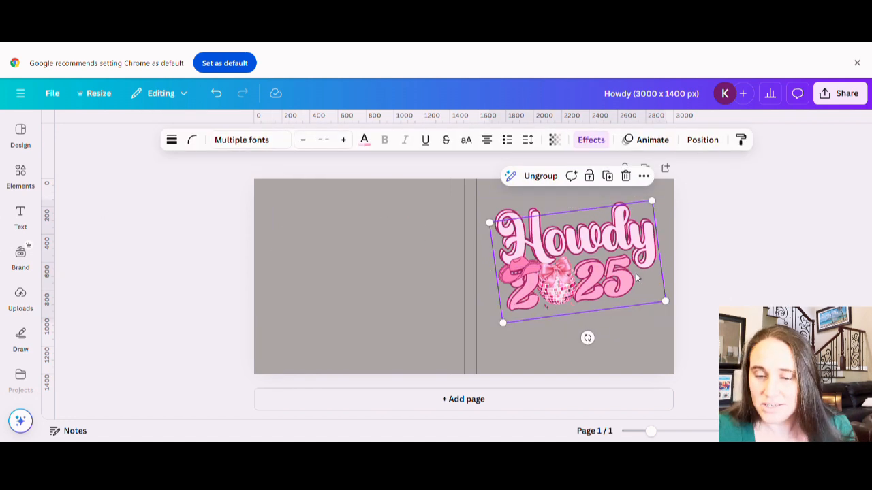
{"action": "left_click_drag", "start_coordinate": [637, 277], "coordinate": [423, 278]}
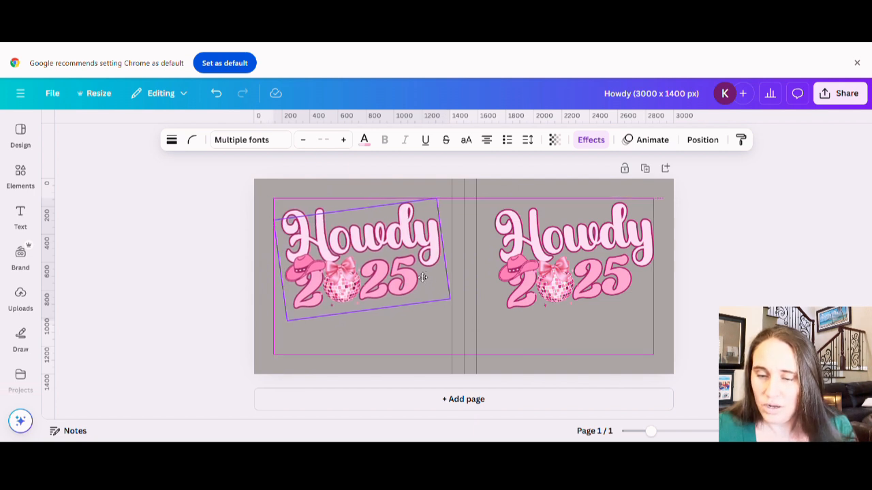
{"action": "left_click_drag", "start_coordinate": [423, 278], "coordinate": [419, 275]}
{"action": "key", "text": "Escape"}
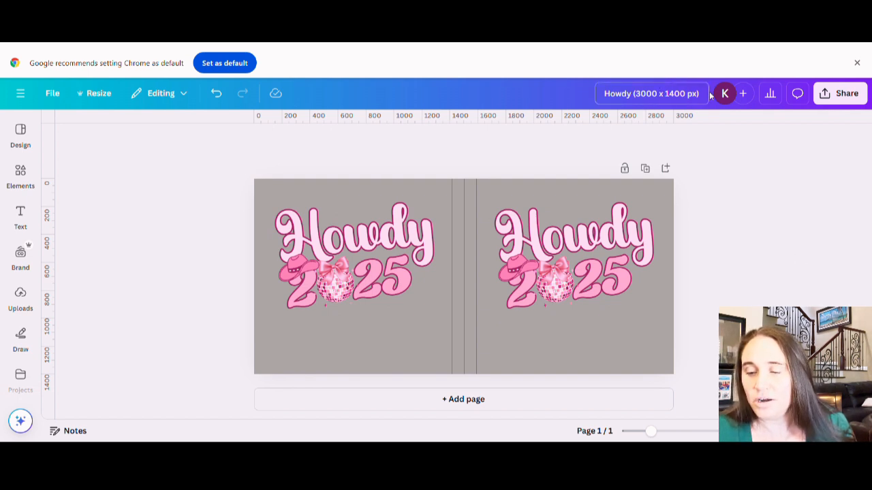
- Download the two-sided tumbler design as a 3,000 × 1,400 px PNG with a transparent background
{"action": "left_click", "coordinate": [839, 94]}
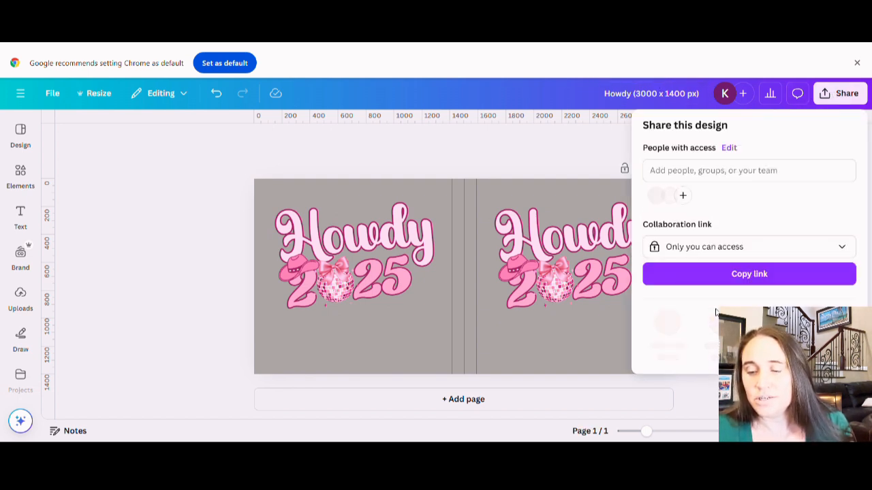
{"action": "left_click", "coordinate": [672, 335]}
{"action": "left_click", "coordinate": [702, 289]}
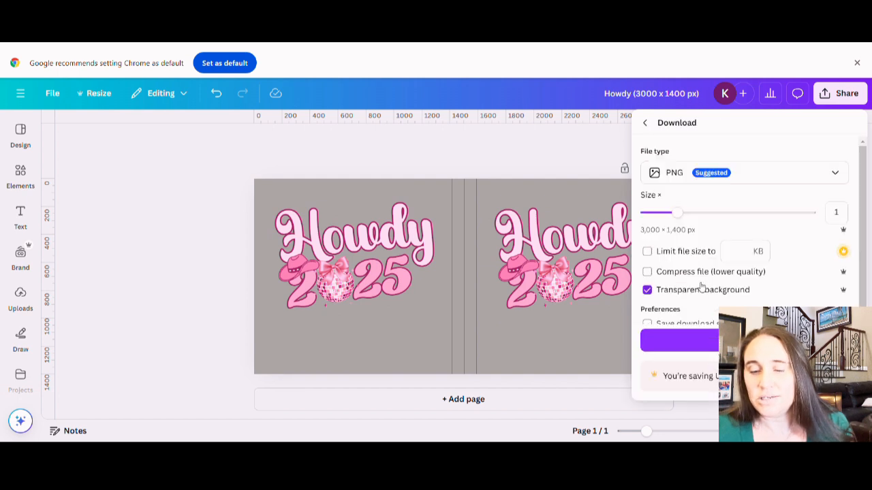
{"action": "scroll", "coordinate": [778, 275], "scroll_direction": "down", "scroll_amount": 1}
{"action": "left_click", "coordinate": [678, 337]}
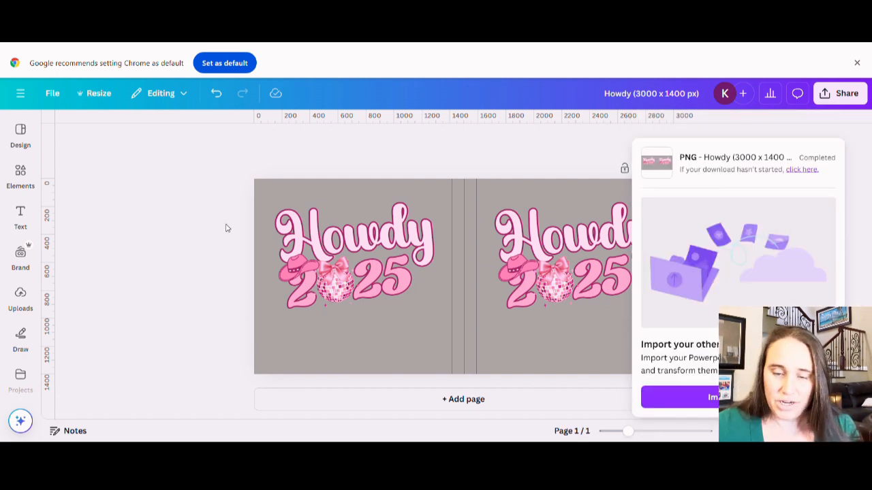
- Return to Amazon Merch on Demand, add the two-sided artwork to the tumbler, and move it slightly higher in the print area
{"action": "left_click", "coordinate": [227, 227]}
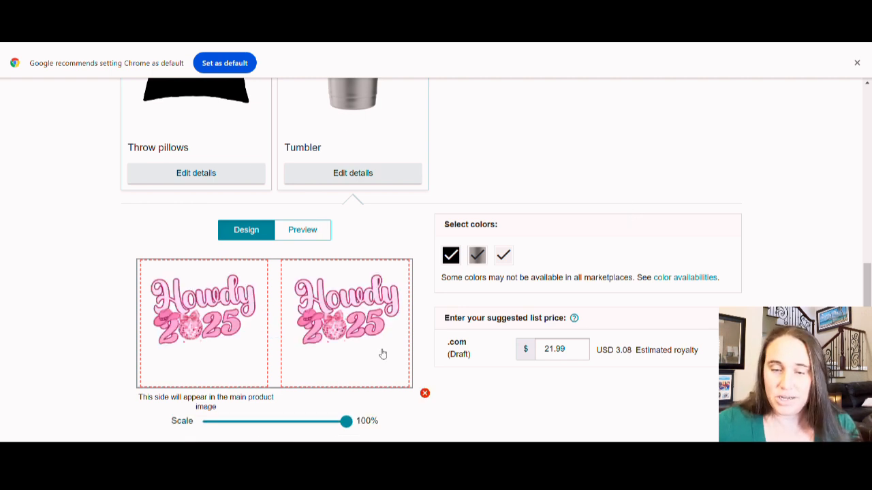
{"action": "scroll", "coordinate": [357, 189], "scroll_direction": "up", "scroll_amount": 2}
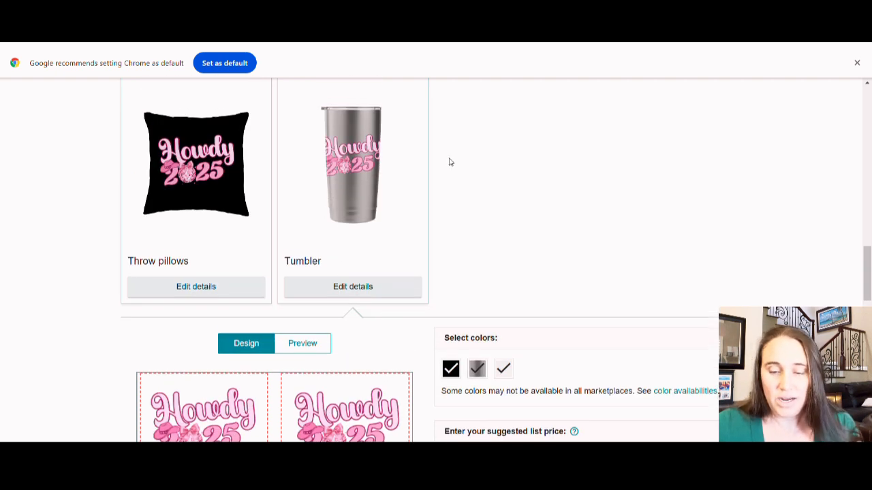
{"action": "scroll", "coordinate": [461, 163], "scroll_direction": "down", "scroll_amount": 2}
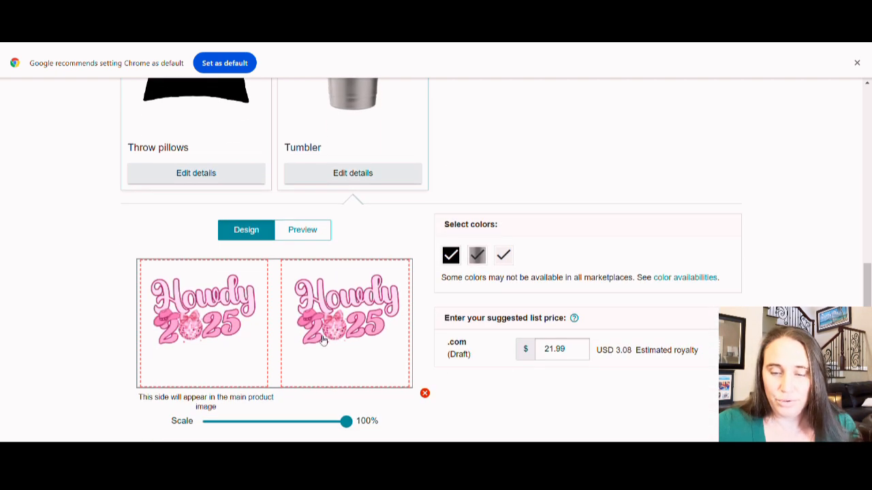
{"action": "left_click_drag", "start_coordinate": [323, 340], "coordinate": [324, 332]}
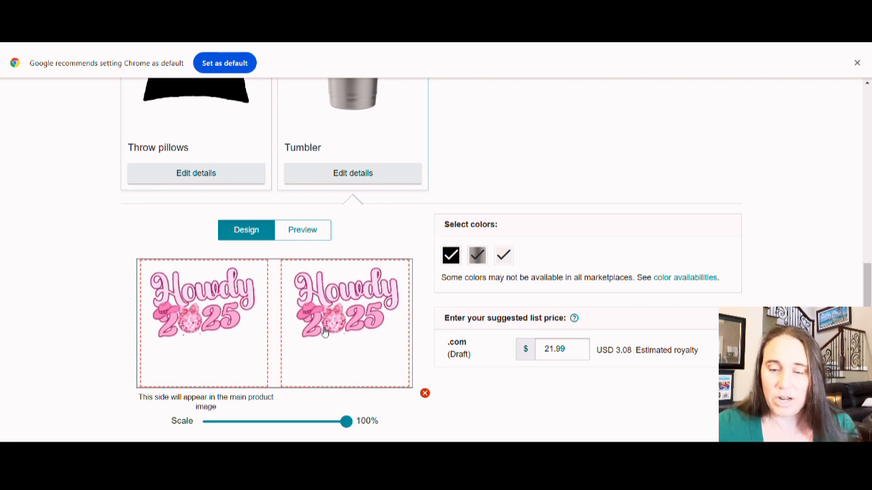
- Preview the two-sided Howdy 2025 artwork on the tumbler mockup, checking its other side and the black color
{"action": "scroll", "coordinate": [467, 339], "scroll_direction": "up", "scroll_amount": 3}
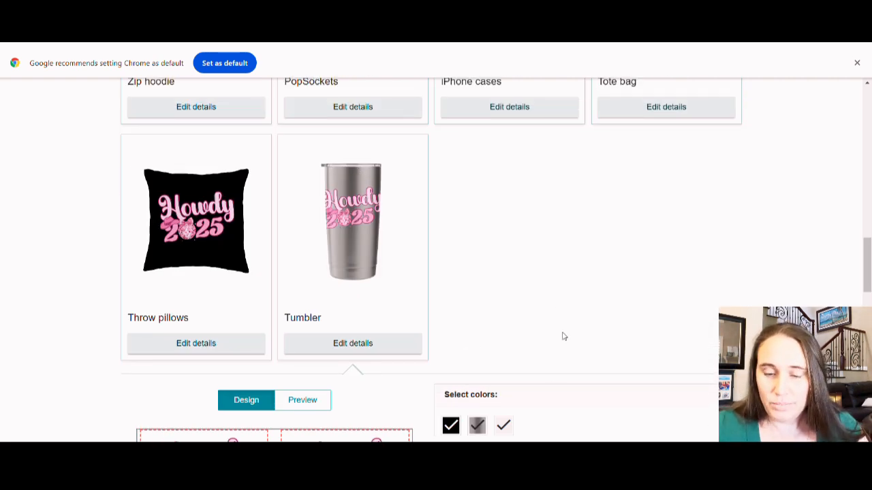
{"action": "left_click", "coordinate": [450, 426]}
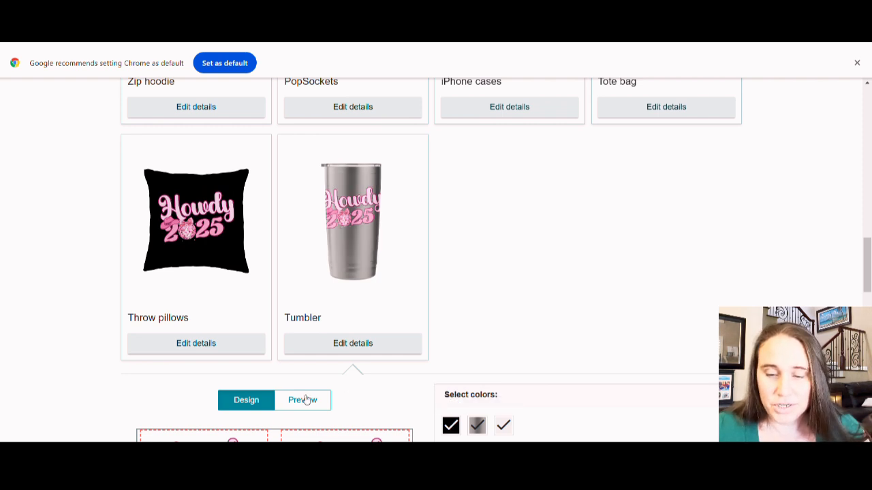
{"action": "left_click", "coordinate": [305, 400]}
{"action": "scroll", "coordinate": [554, 214], "scroll_direction": "down", "scroll_amount": 4}
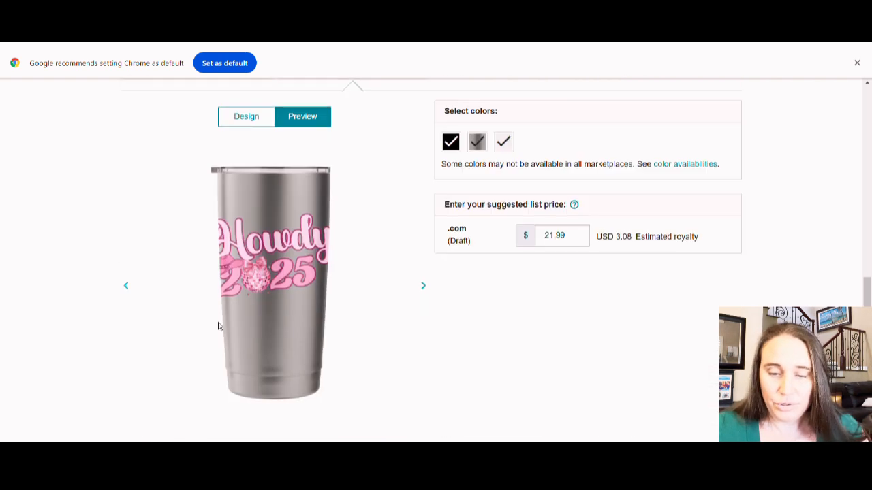
{"action": "left_click", "coordinate": [430, 288]}
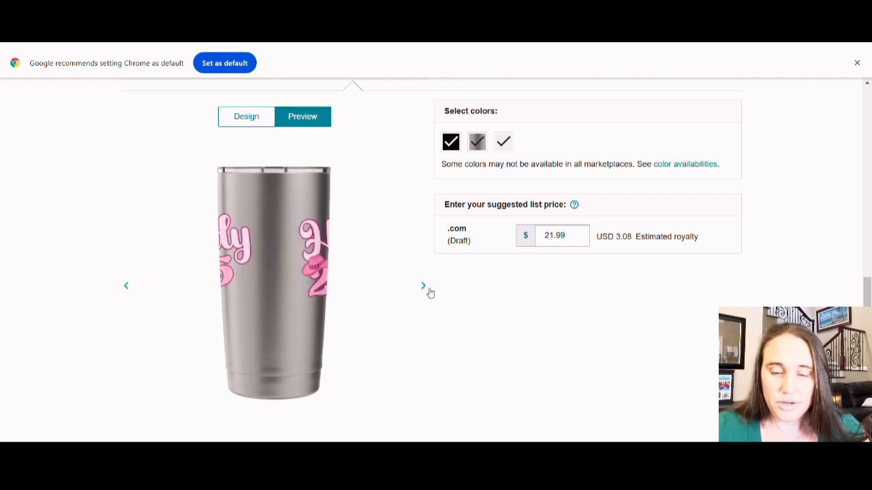
{"action": "left_click", "coordinate": [429, 289]}
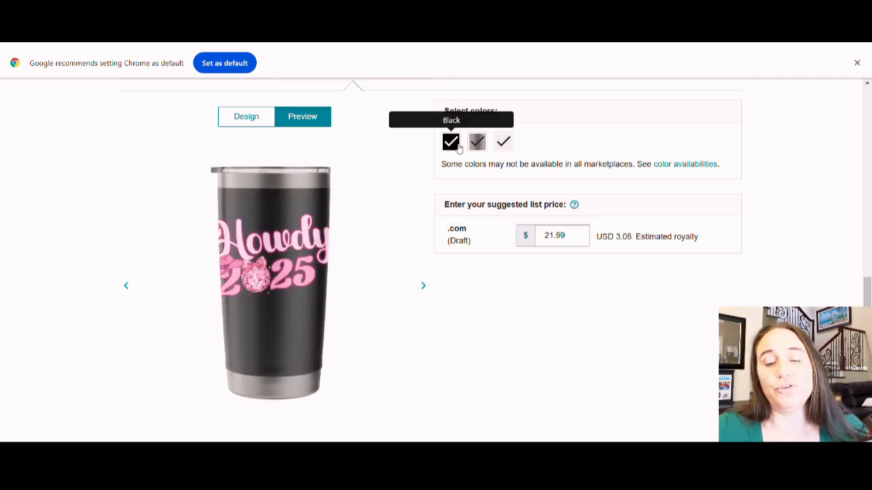
- Review the Howdy 2025 mockups of all products, from the standard t-shirt through to the tumbler
{"action": "scroll", "coordinate": [409, 220], "scroll_direction": "up", "scroll_amount": 3}
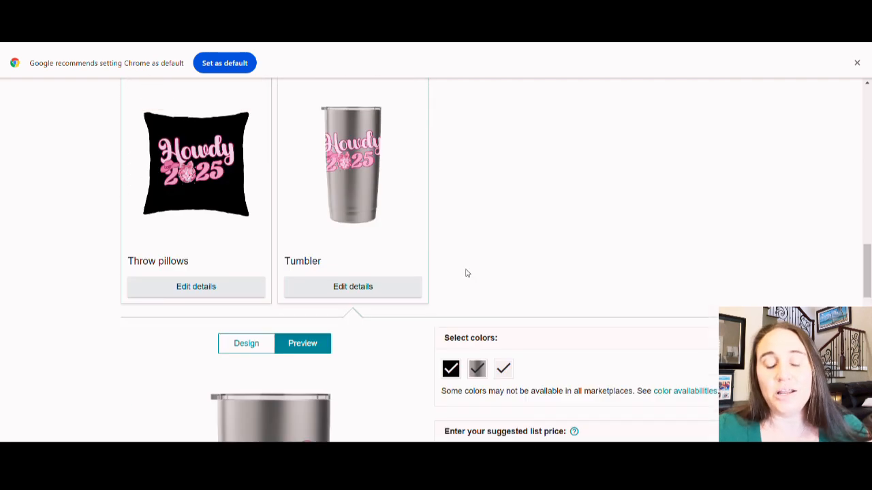
{"action": "scroll", "coordinate": [489, 231], "scroll_direction": "up", "scroll_amount": 10}
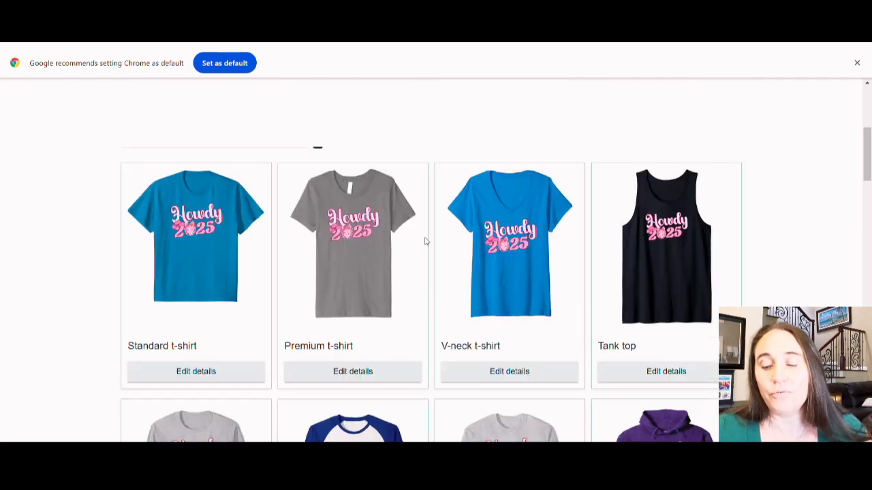
{"action": "scroll", "coordinate": [698, 298], "scroll_direction": "down", "scroll_amount": 3}
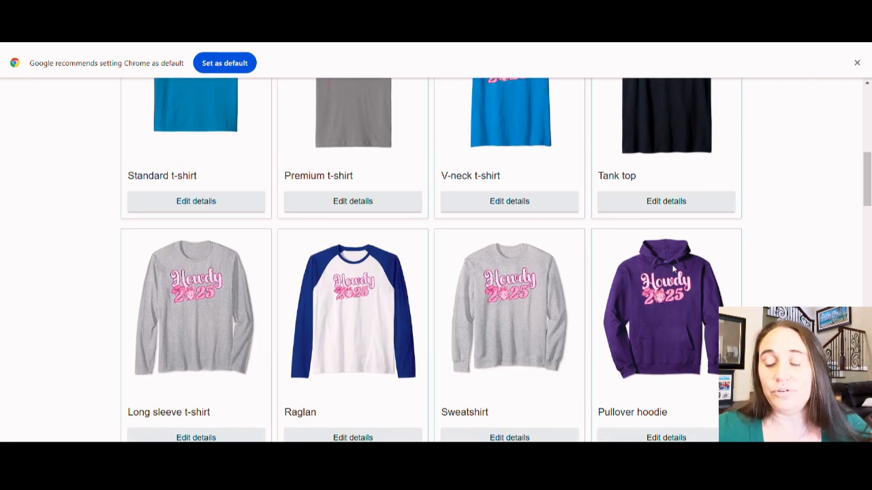
{"action": "scroll", "coordinate": [673, 270], "scroll_direction": "down", "scroll_amount": 5}
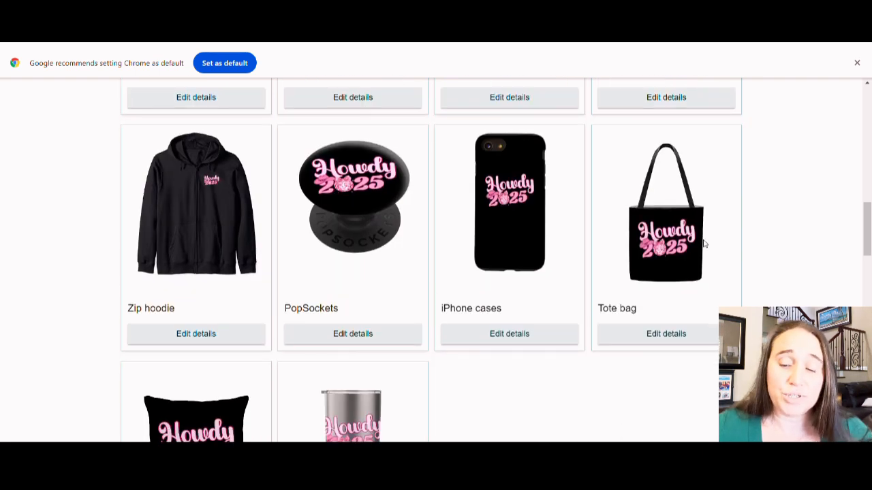
{"action": "scroll", "coordinate": [704, 244], "scroll_direction": "down", "scroll_amount": 4}
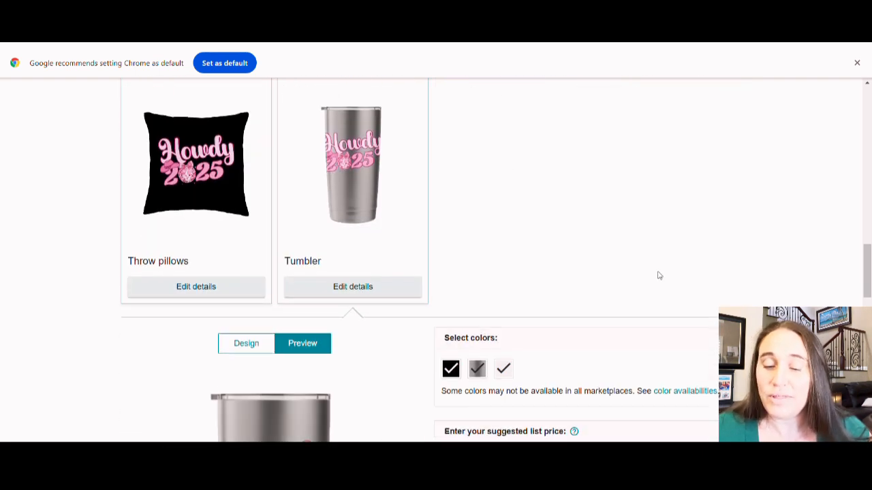
{"action": "scroll", "coordinate": [550, 241], "scroll_direction": "down", "scroll_amount": 3}
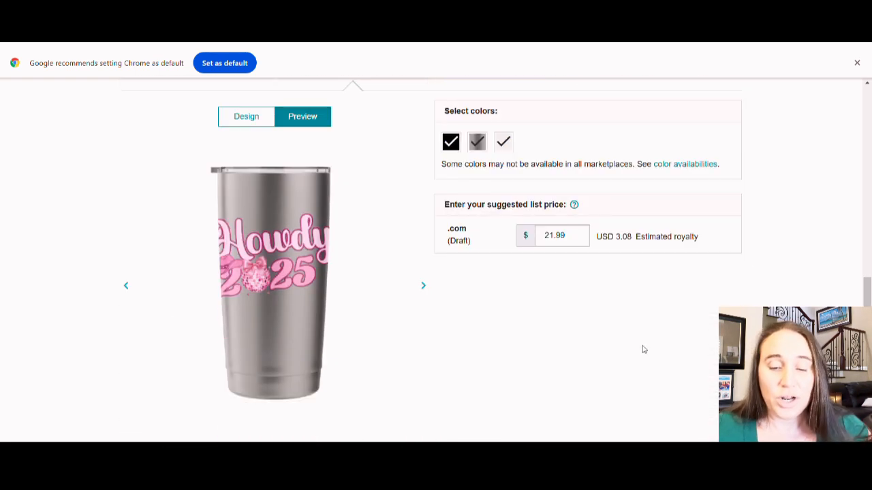
- Clear the existing design title in the English product details
{"action": "scroll", "coordinate": [231, 300], "scroll_direction": "down", "scroll_amount": 7}
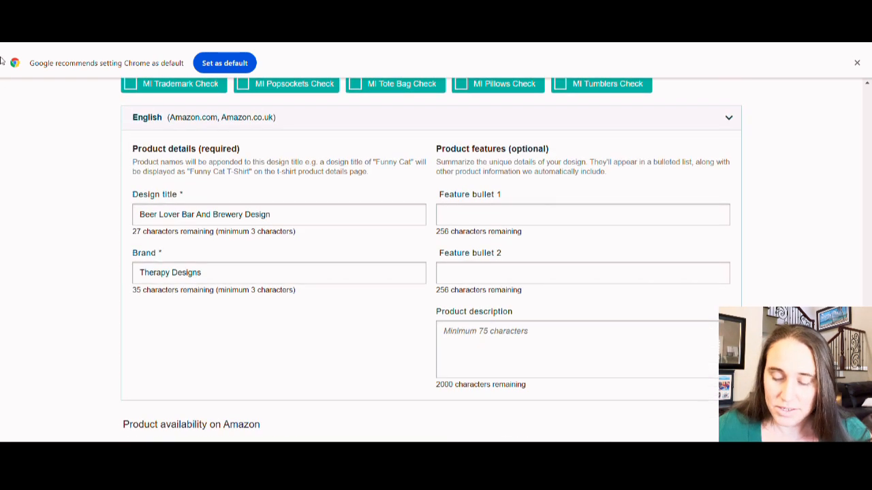
{"action": "left_click_drag", "start_coordinate": [325, 218], "coordinate": [0, 169]}
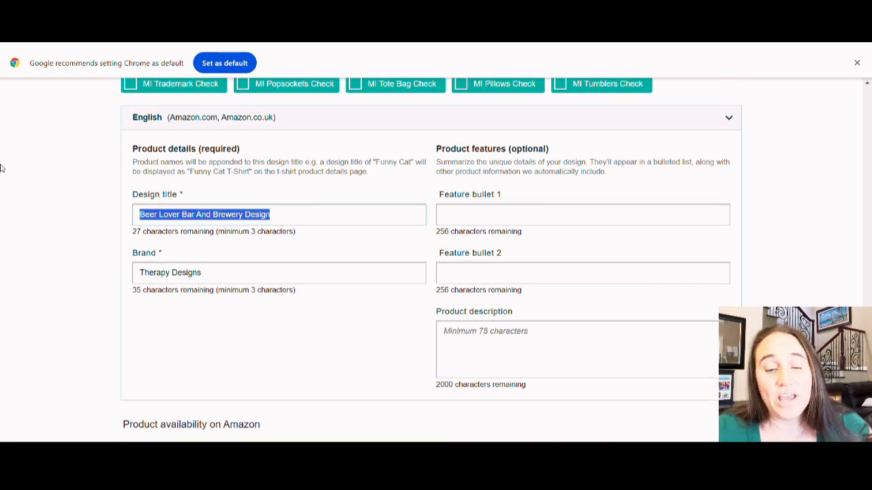
{"action": "key", "text": "BackSpace"}
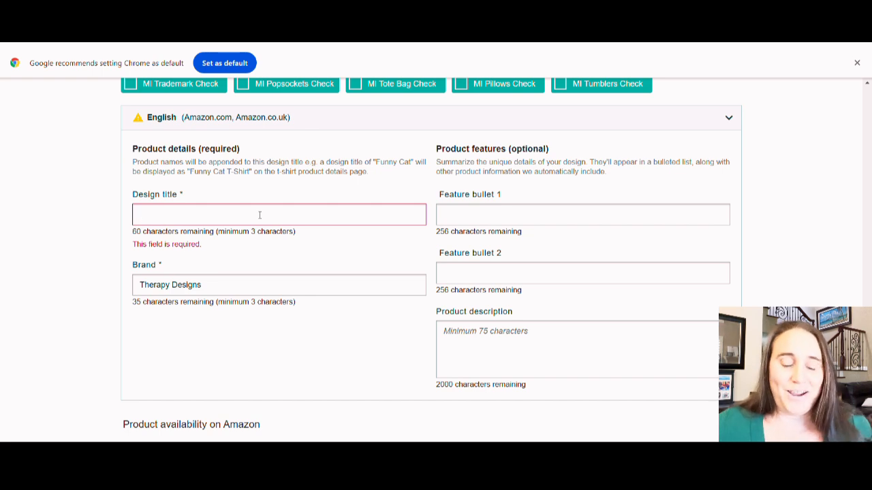
{"action": "scroll", "coordinate": [665, 222], "scroll_direction": "up", "scroll_amount": 2}
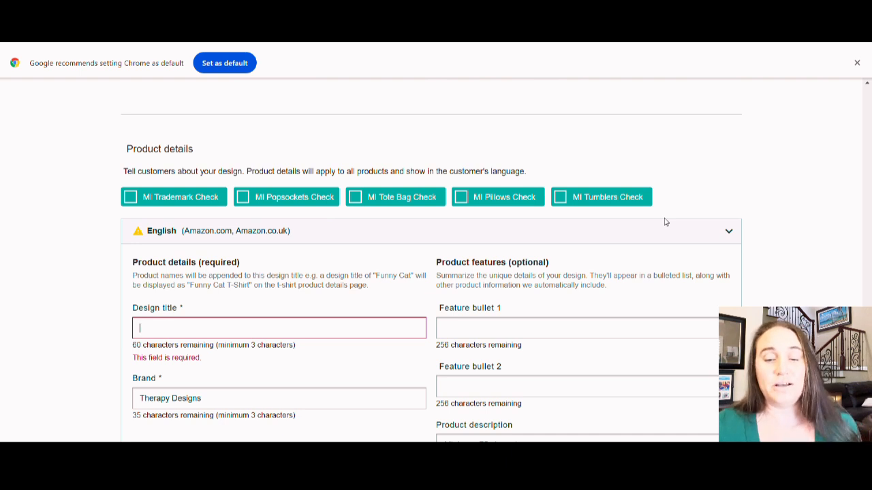
{"action": "scroll", "coordinate": [609, 237], "scroll_direction": "up", "scroll_amount": 3}
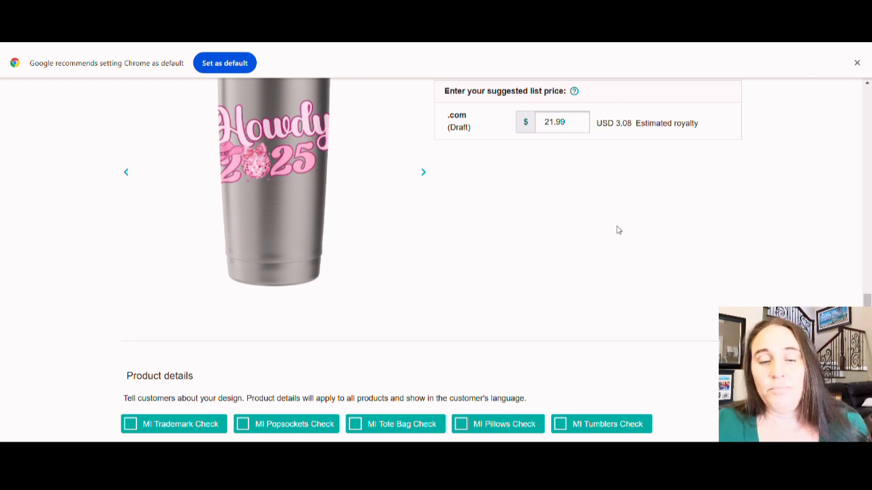
{"action": "scroll", "coordinate": [623, 236], "scroll_direction": "down", "scroll_amount": 1}
{"action": "scroll", "coordinate": [621, 232], "scroll_direction": "down", "scroll_amount": 1}
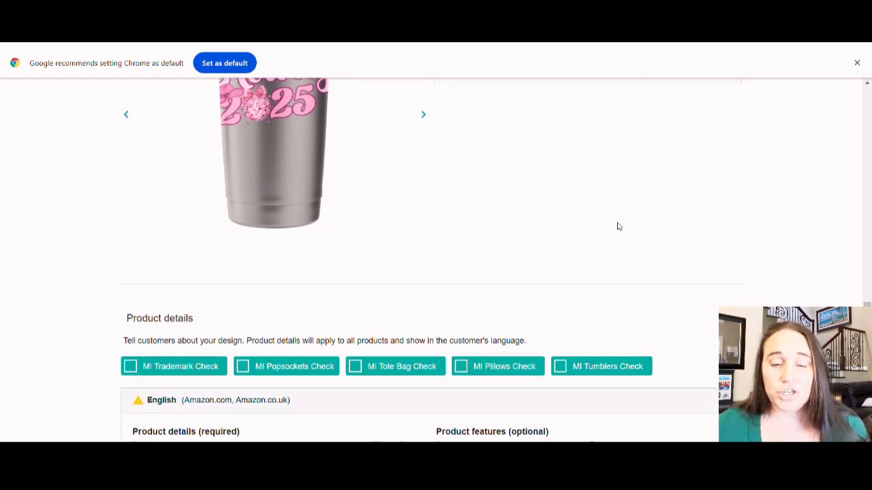
{"action": "scroll", "coordinate": [617, 225], "scroll_direction": "down", "scroll_amount": 1}
{"action": "scroll", "coordinate": [613, 223], "scroll_direction": "up", "scroll_amount": 1}
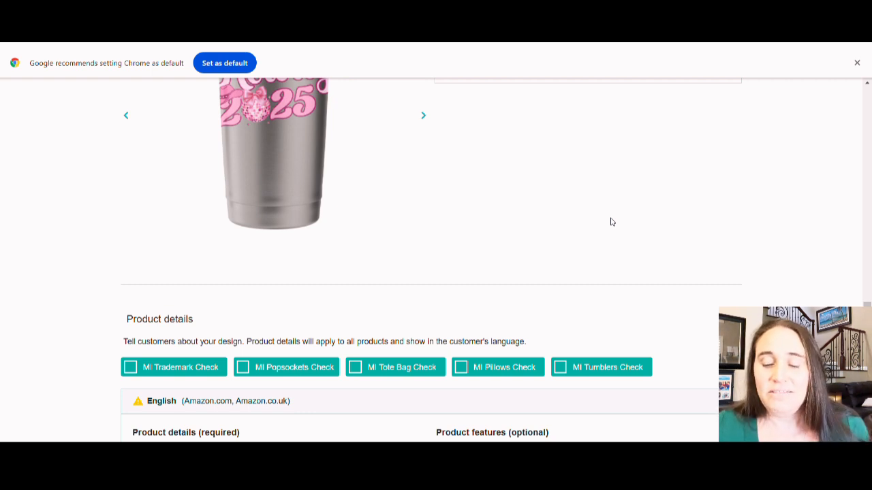
{"action": "scroll", "coordinate": [692, 207], "scroll_direction": "down", "scroll_amount": 3}
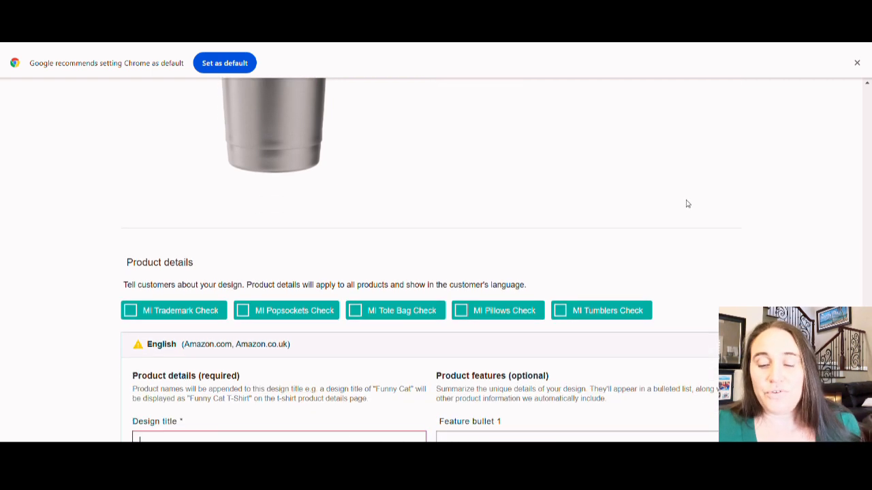
{"action": "scroll", "coordinate": [493, 361], "scroll_direction": "down", "scroll_amount": 1}
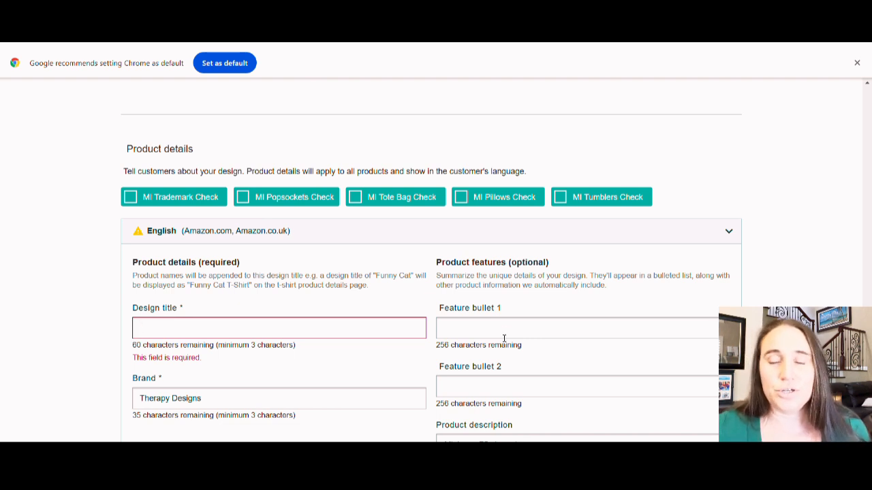
- Switch to Amazon and examine the "new years shirt" search results, including the sales ranks under the first row of listings
{"action": "scroll", "coordinate": [432, 337], "scroll_direction": "up", "scroll_amount": 5}
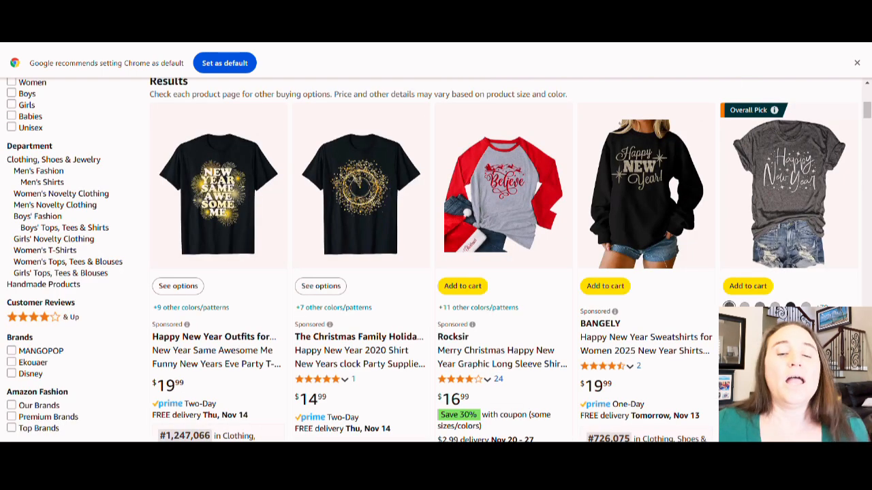
{"action": "scroll", "coordinate": [371, 222], "scroll_direction": "up", "scroll_amount": 5}
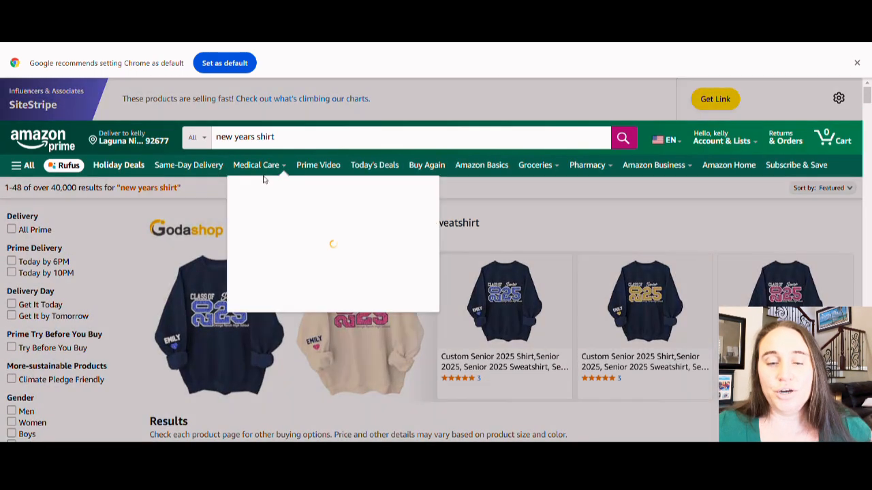
{"action": "scroll", "coordinate": [318, 153], "scroll_direction": "down", "scroll_amount": 1}
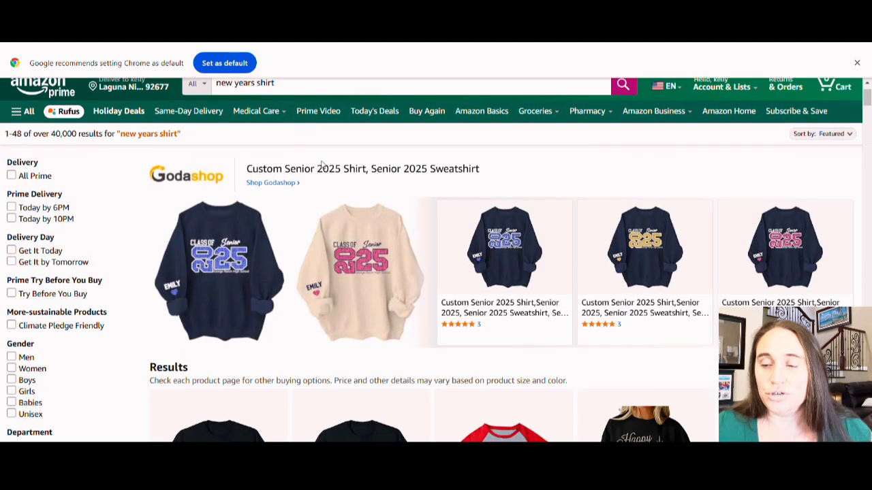
{"action": "scroll", "coordinate": [323, 167], "scroll_direction": "up", "scroll_amount": 1}
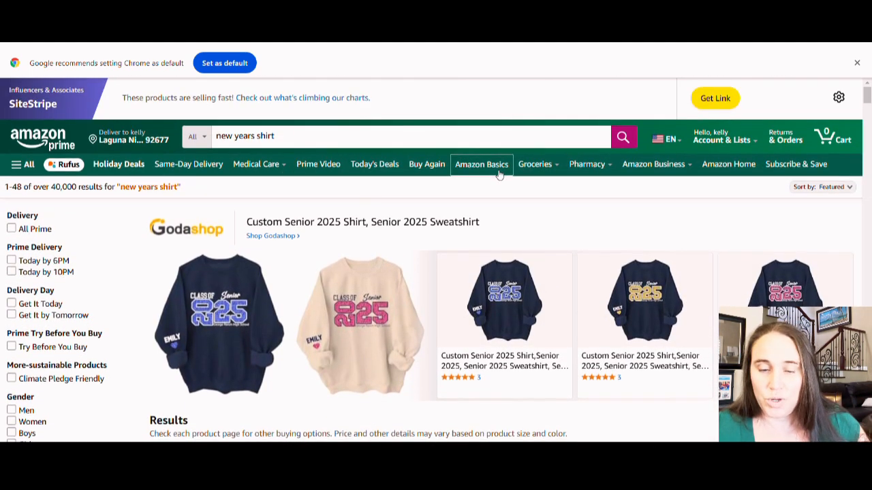
{"action": "scroll", "coordinate": [518, 176], "scroll_direction": "down", "scroll_amount": 3}
{"action": "scroll", "coordinate": [440, 179], "scroll_direction": "down", "scroll_amount": 3}
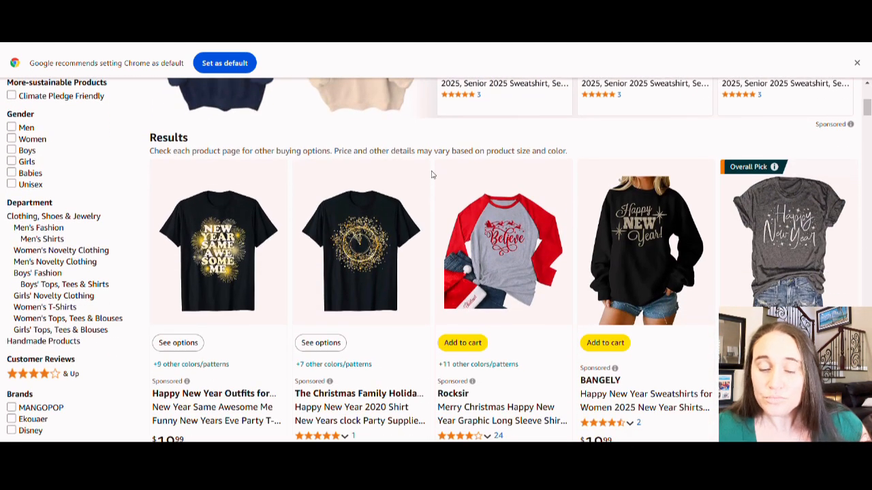
{"action": "scroll", "coordinate": [621, 156], "scroll_direction": "down", "scroll_amount": 1}
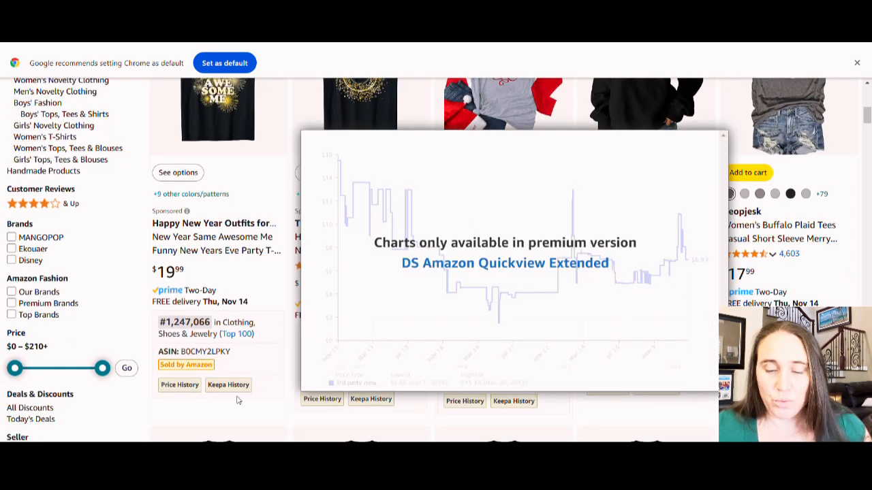
{"action": "mouse_move", "coordinate": [466, 402]}
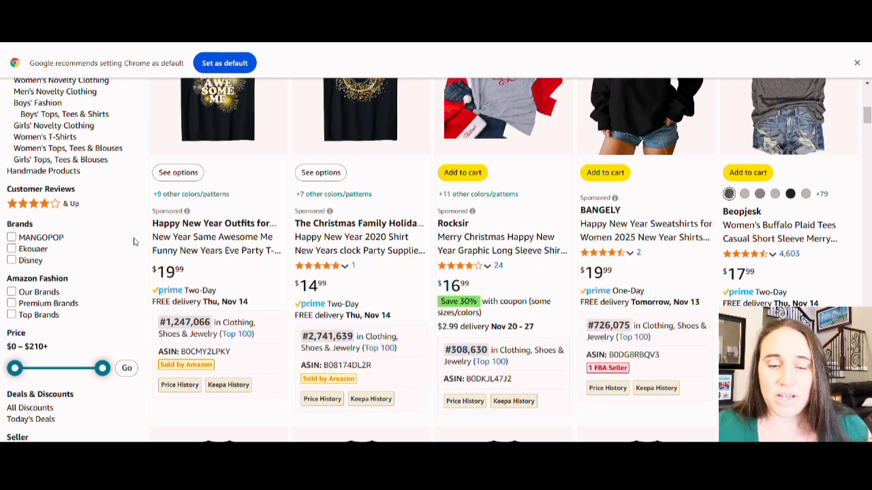
{"action": "scroll", "coordinate": [140, 200], "scroll_direction": "up", "scroll_amount": 2}
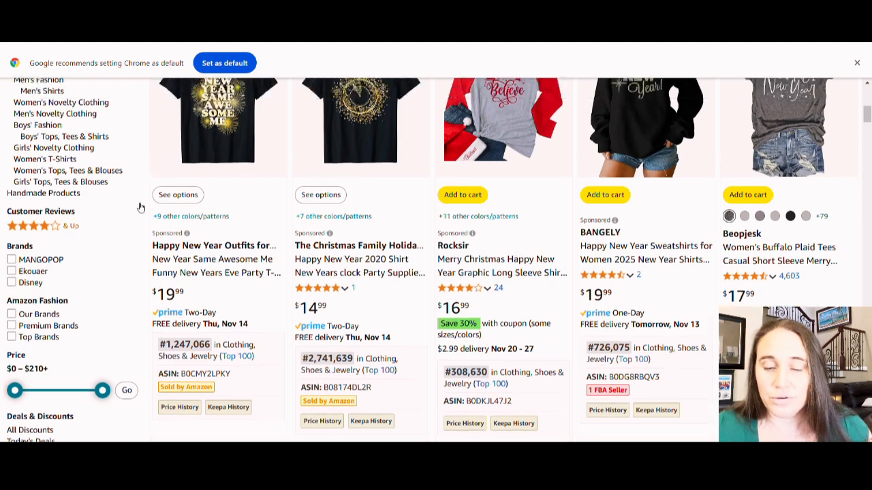
{"action": "mouse_move", "coordinate": [198, 190]}
{"action": "scroll", "coordinate": [170, 204], "scroll_direction": "down", "scroll_amount": 5}
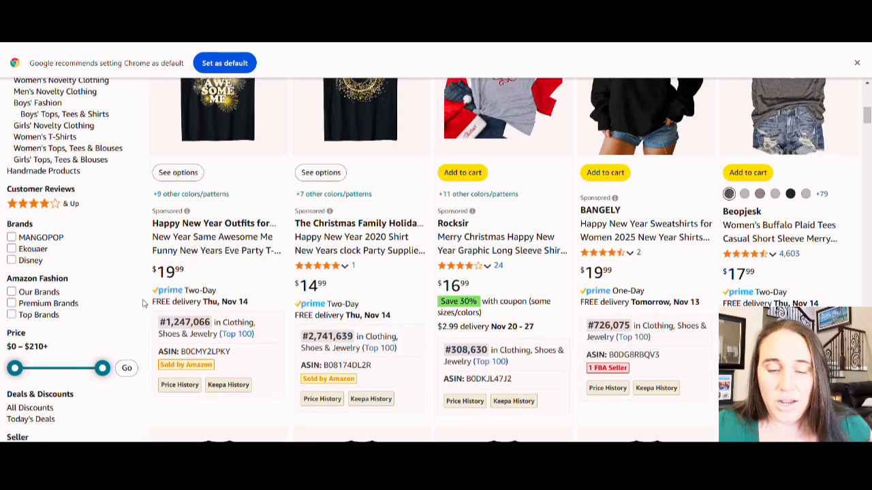
- Compare the next row of Happy New Year shirts and open the ANOORY 2025 family matching fireworks T-shirt listing
{"action": "scroll", "coordinate": [158, 284], "scroll_direction": "down", "scroll_amount": 3}
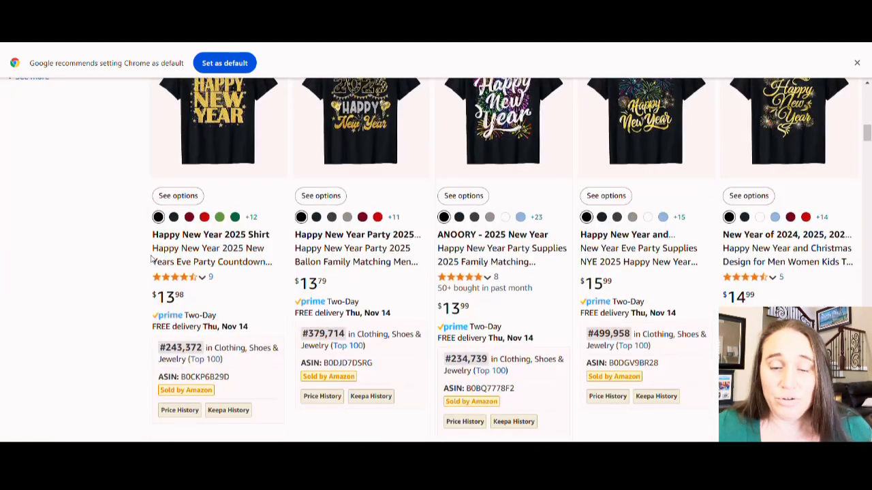
{"action": "scroll", "coordinate": [147, 259], "scroll_direction": "up", "scroll_amount": 1}
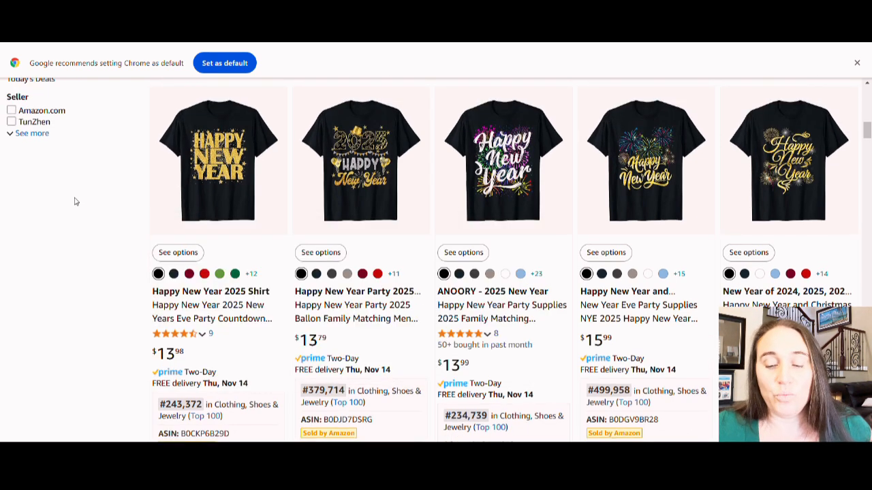
{"action": "scroll", "coordinate": [75, 201], "scroll_direction": "down", "scroll_amount": 1}
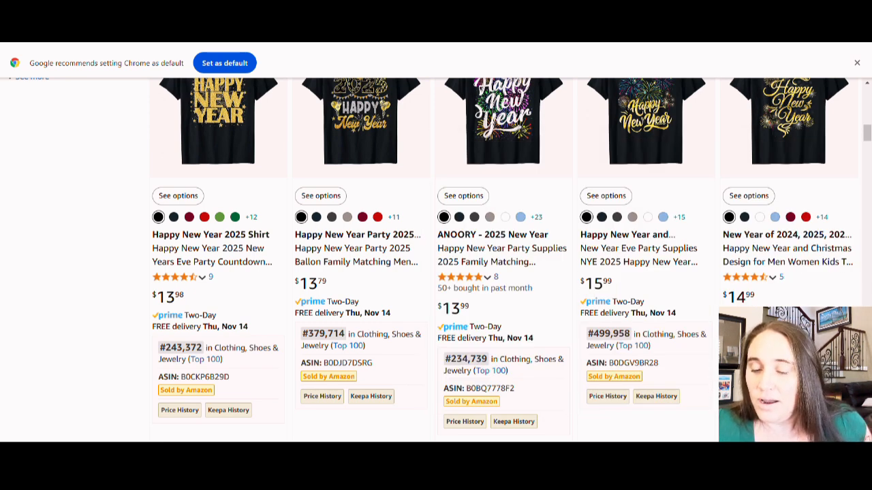
{"action": "scroll", "coordinate": [435, 260], "scroll_direction": "up", "scroll_amount": 1}
{"action": "scroll", "coordinate": [436, 261], "scroll_direction": "down", "scroll_amount": 1}
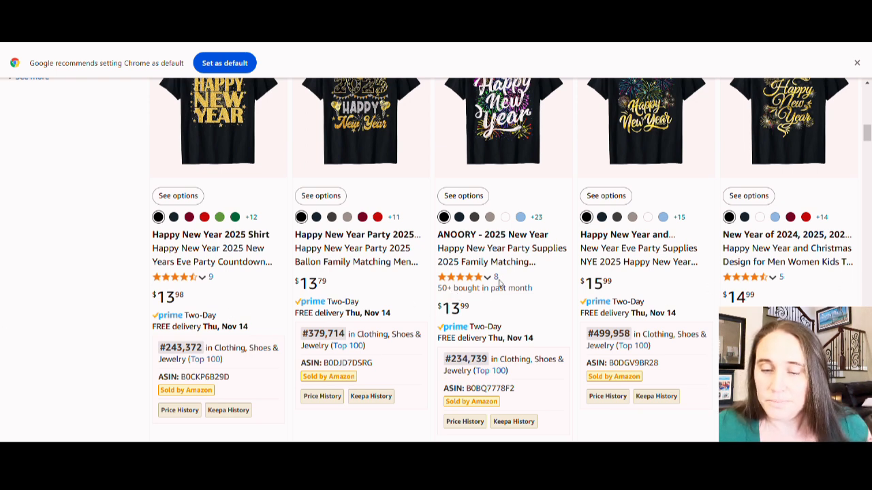
{"action": "scroll", "coordinate": [499, 283], "scroll_direction": "up", "scroll_amount": 1}
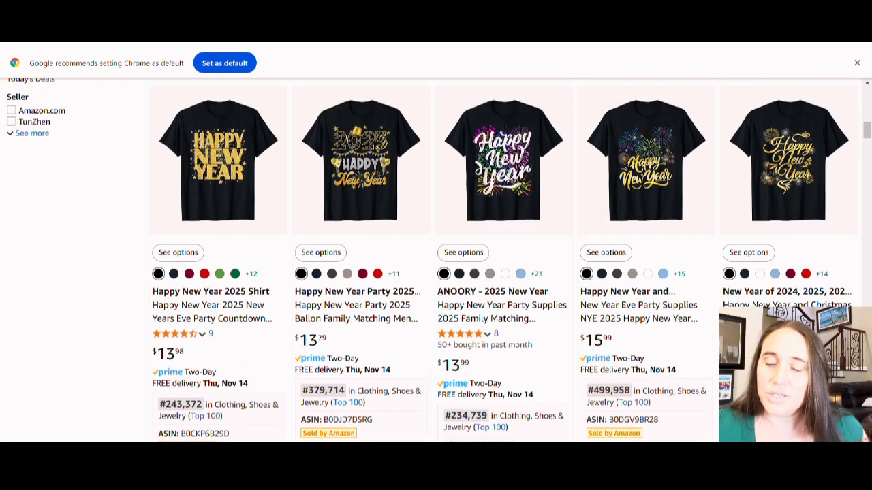
{"action": "left_click", "coordinate": [509, 184]}
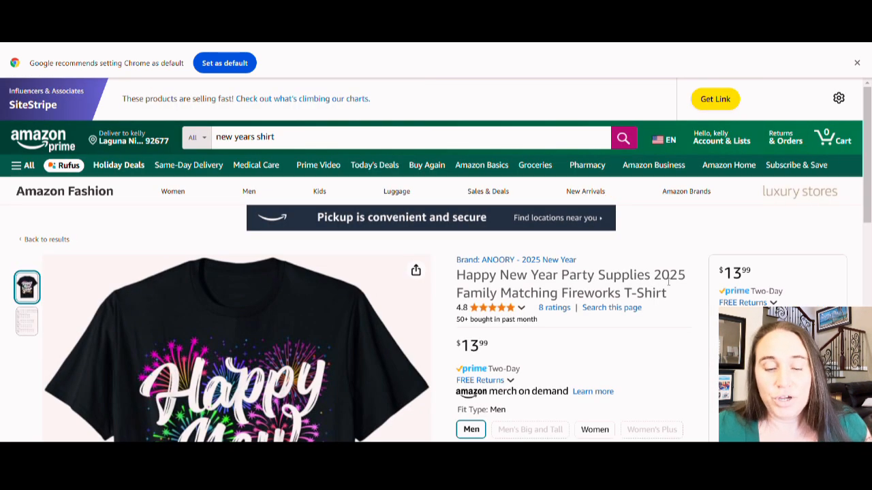
- Examine the ANOORY fireworks shirt's design, title, price, fit types and color options
{"action": "scroll", "coordinate": [611, 302], "scroll_direction": "down", "scroll_amount": 3}
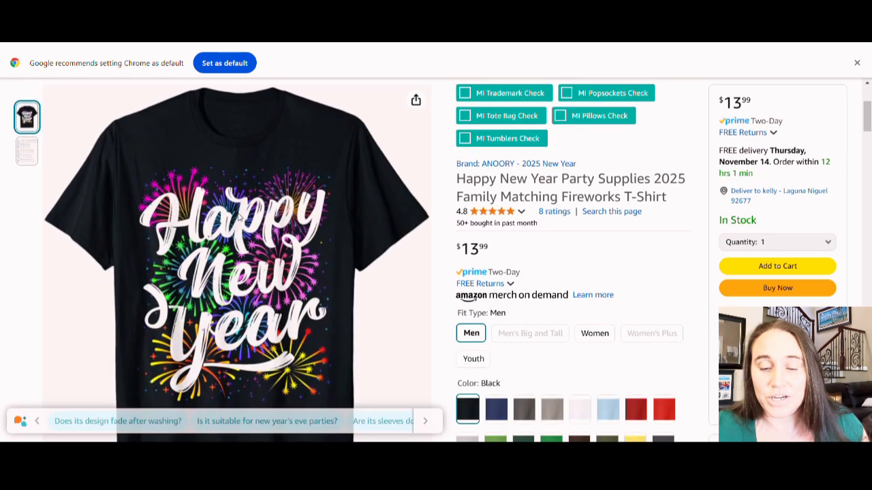
{"action": "scroll", "coordinate": [323, 314], "scroll_direction": "down", "scroll_amount": 3}
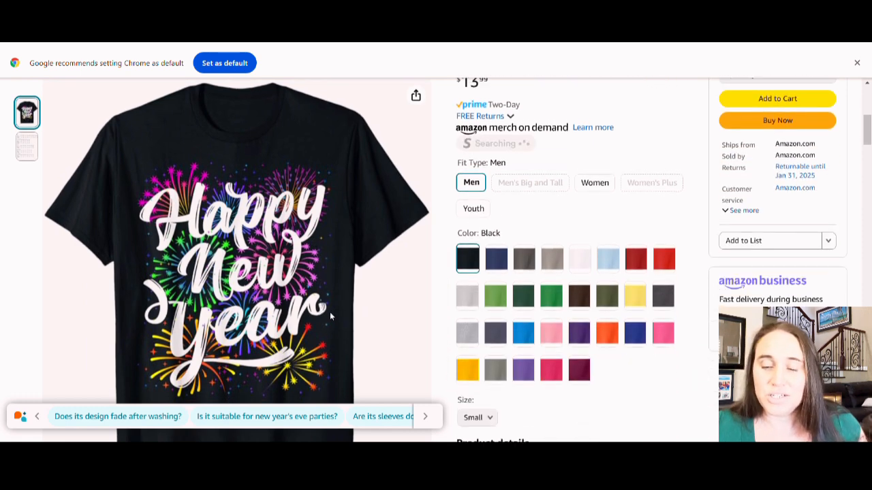
{"action": "scroll", "coordinate": [332, 316], "scroll_direction": "down", "scroll_amount": 1}
{"action": "scroll", "coordinate": [327, 313], "scroll_direction": "up", "scroll_amount": 1}
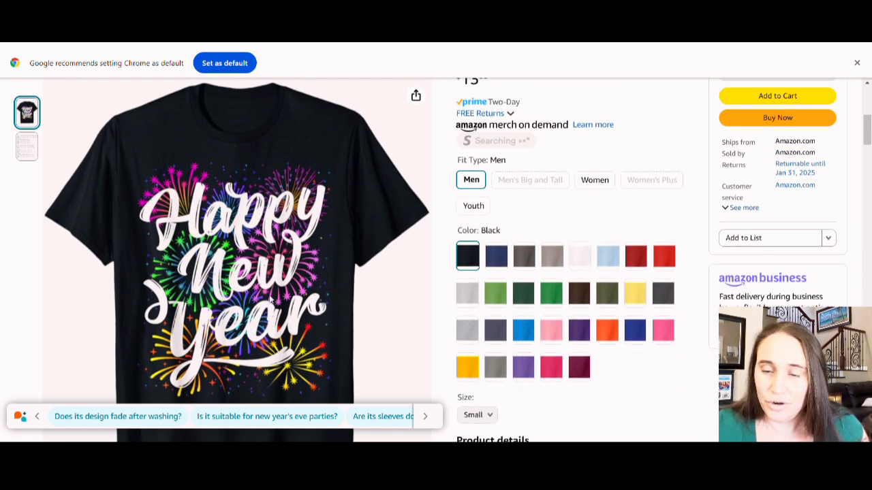
{"action": "scroll", "coordinate": [270, 299], "scroll_direction": "up", "scroll_amount": 2}
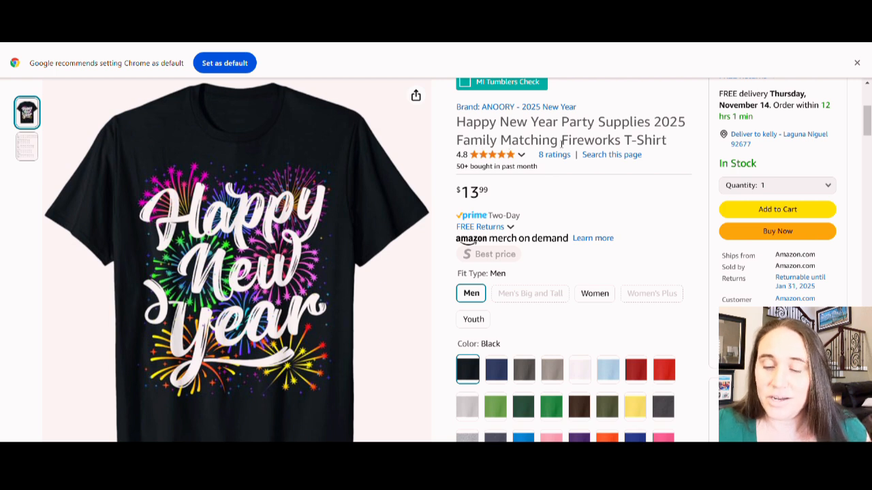
{"action": "scroll", "coordinate": [628, 163], "scroll_direction": "down", "scroll_amount": 1}
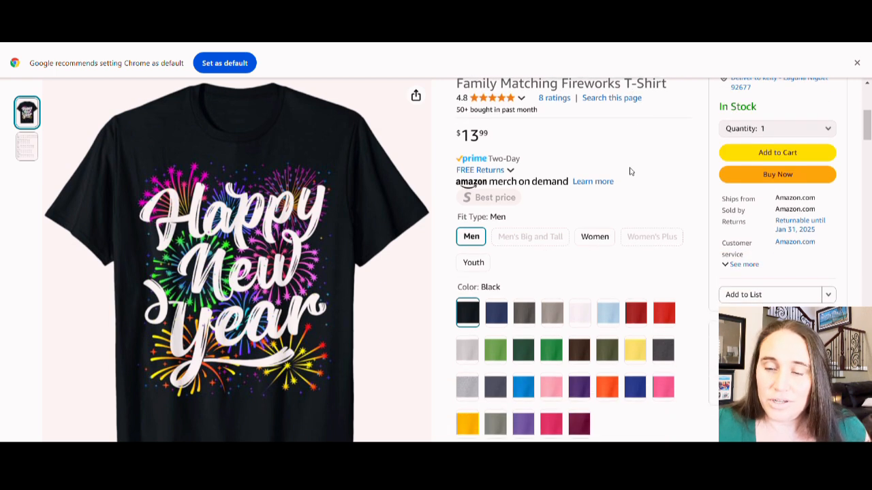
{"action": "scroll", "coordinate": [599, 164], "scroll_direction": "up", "scroll_amount": 1}
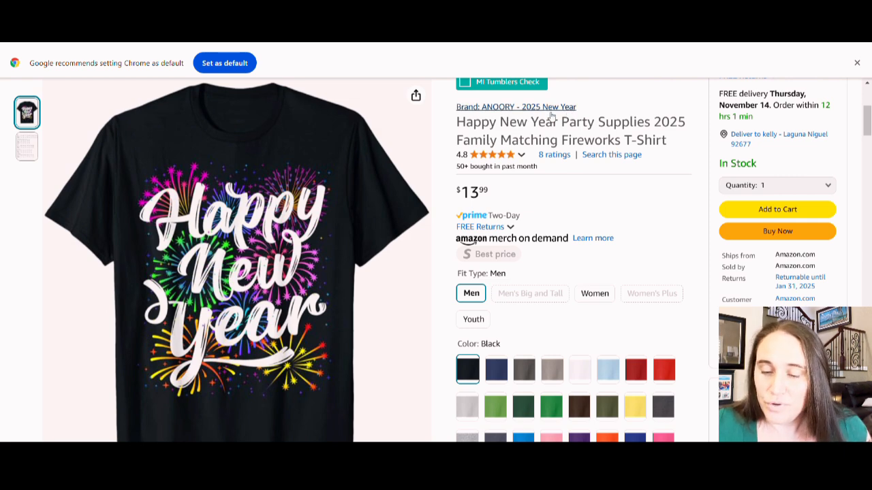
- Expand the full About this item text of the ANOORY listing and read its feature bullets
{"action": "scroll", "coordinate": [630, 173], "scroll_direction": "down", "scroll_amount": 1}
{"action": "scroll", "coordinate": [630, 173], "scroll_direction": "down", "scroll_amount": 5}
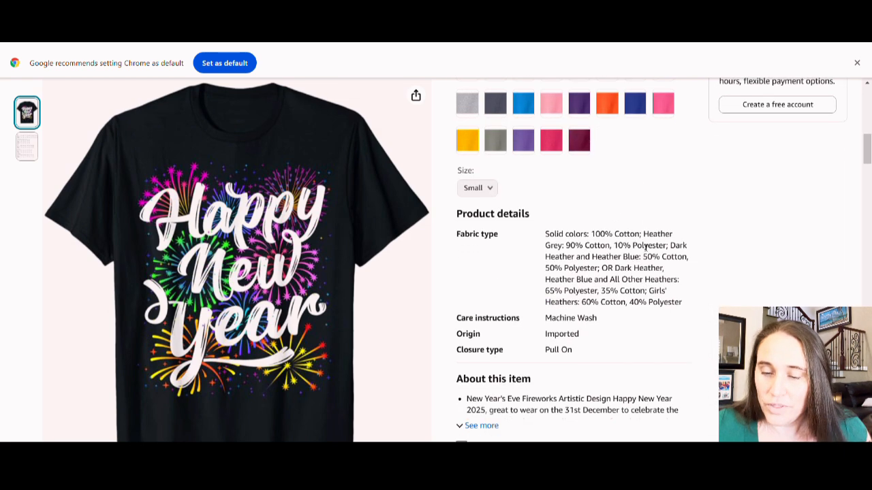
{"action": "scroll", "coordinate": [516, 279], "scroll_direction": "down", "scroll_amount": 3}
{"action": "left_click", "coordinate": [475, 256]}
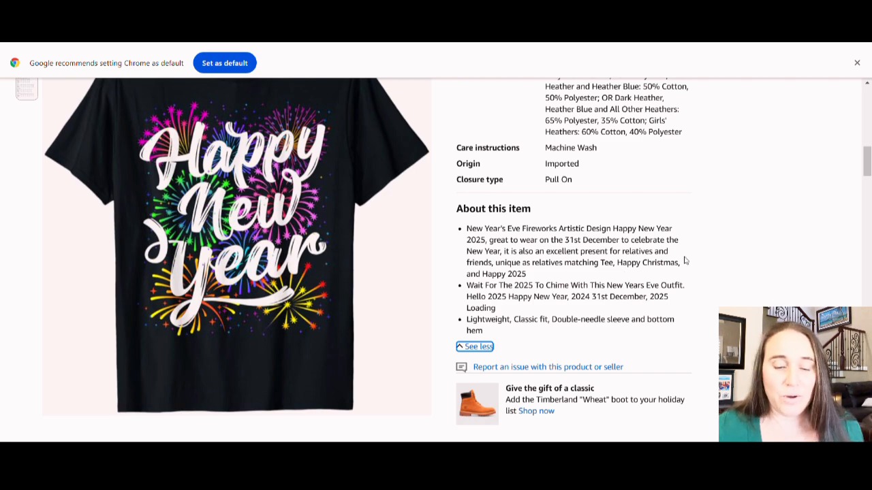
- Check the ANOORY listing's first available date and best sellers rank, and return to its title and design
{"action": "scroll", "coordinate": [596, 247], "scroll_direction": "down", "scroll_amount": 9}
{"action": "scroll", "coordinate": [349, 237], "scroll_direction": "down", "scroll_amount": 5}
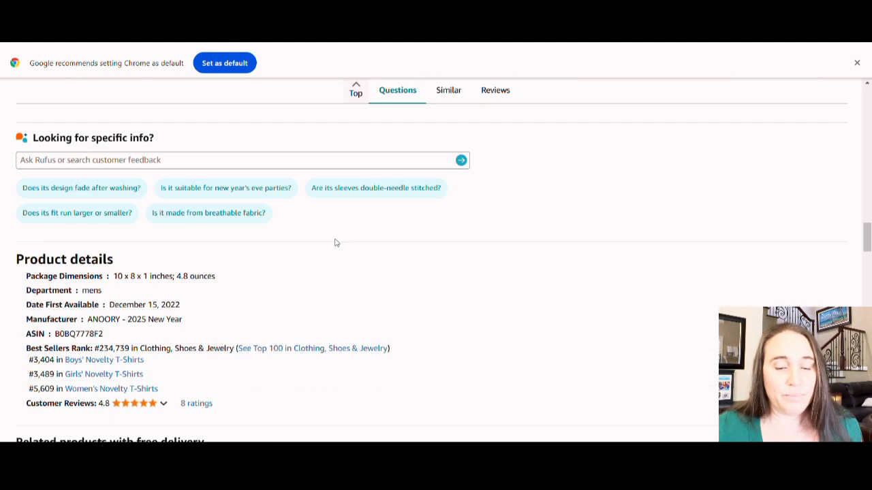
{"action": "scroll", "coordinate": [388, 239], "scroll_direction": "down", "scroll_amount": 1}
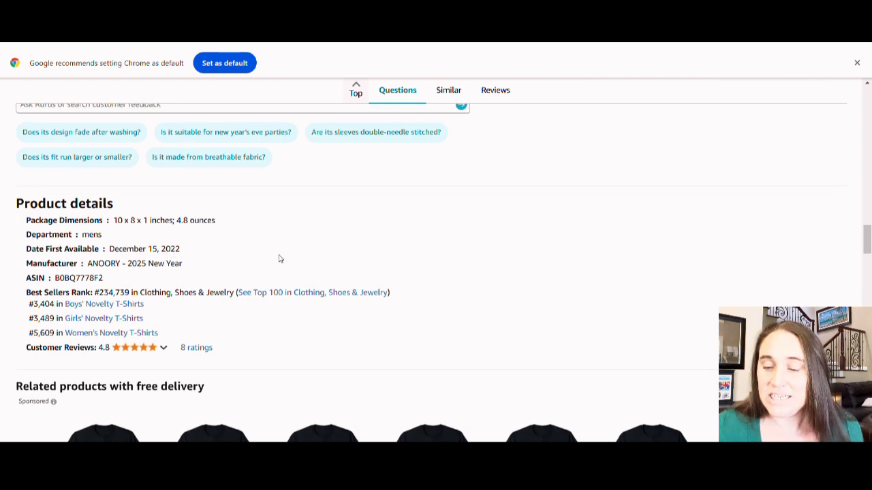
{"action": "scroll", "coordinate": [278, 259], "scroll_direction": "down", "scroll_amount": 10}
{"action": "scroll", "coordinate": [619, 209], "scroll_direction": "up", "scroll_amount": 5}
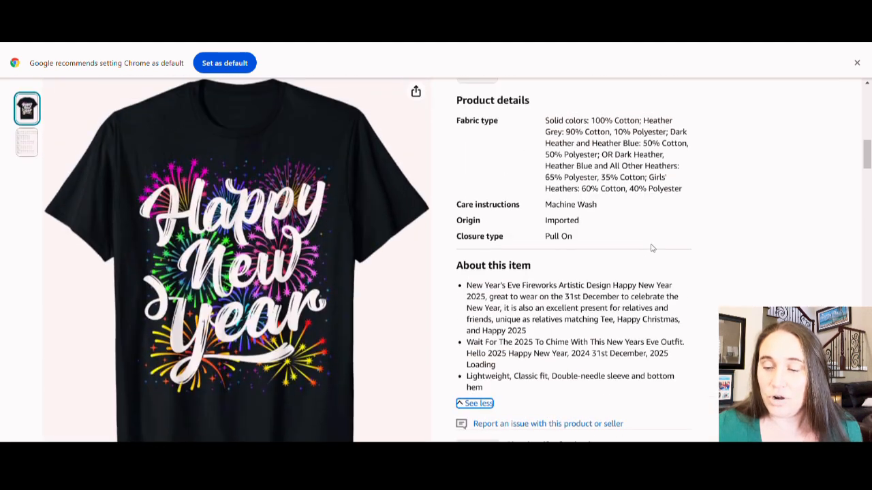
{"action": "scroll", "coordinate": [505, 353], "scroll_direction": "up", "scroll_amount": 6}
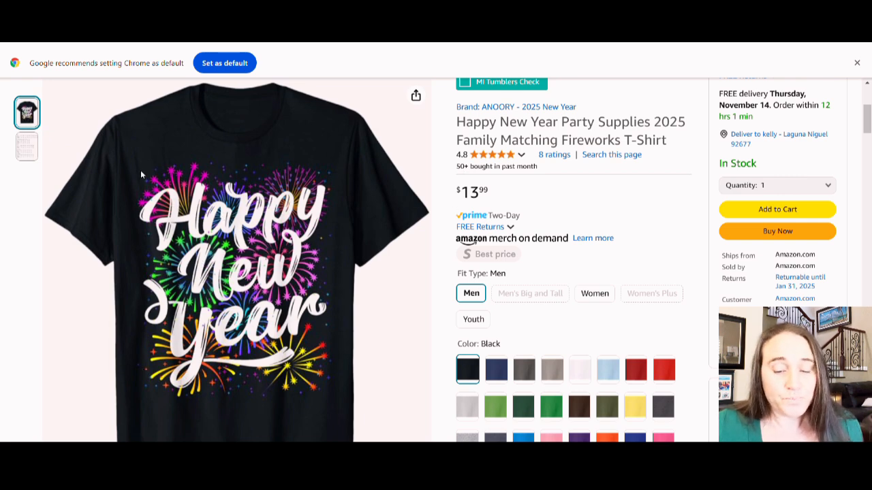
{"action": "scroll", "coordinate": [182, 134], "scroll_direction": "up", "scroll_amount": 2}
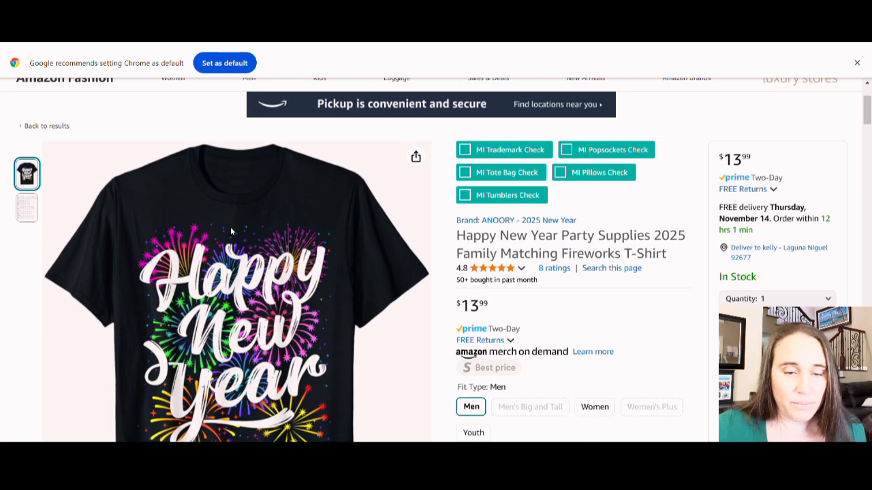
- Return to the search results, open the gold Happy New Year 2025 New Years Eve Party Countdown listing and examine its title and rating
{"action": "left_click", "coordinate": [56, 131]}
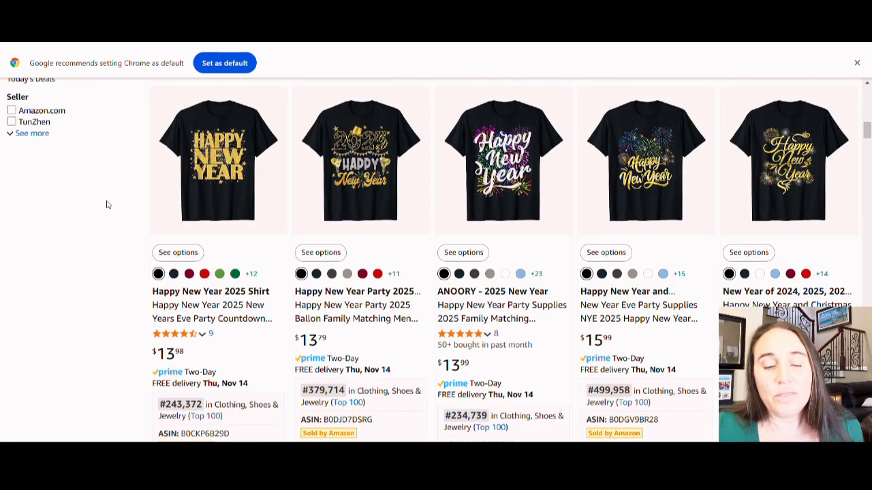
{"action": "left_click", "coordinate": [199, 151]}
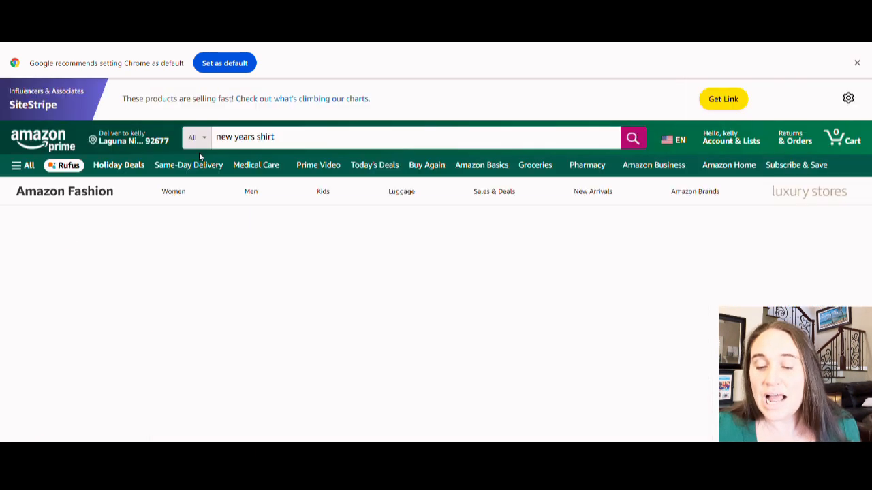
{"action": "scroll", "coordinate": [408, 238], "scroll_direction": "down", "scroll_amount": 1}
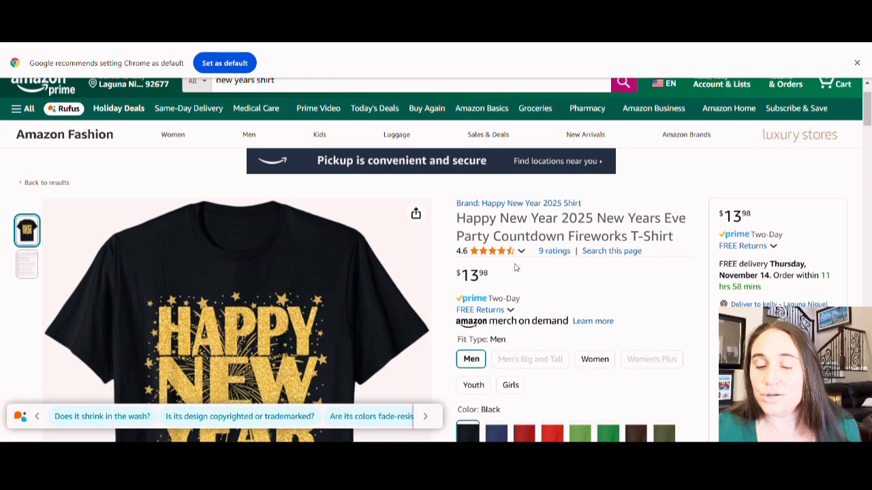
{"action": "scroll", "coordinate": [494, 245], "scroll_direction": "down", "scroll_amount": 2}
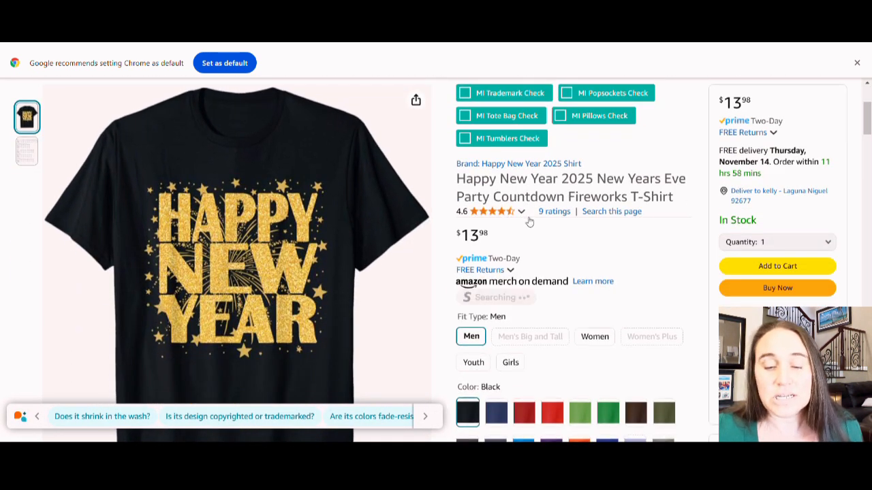
{"action": "mouse_move", "coordinate": [525, 215]}
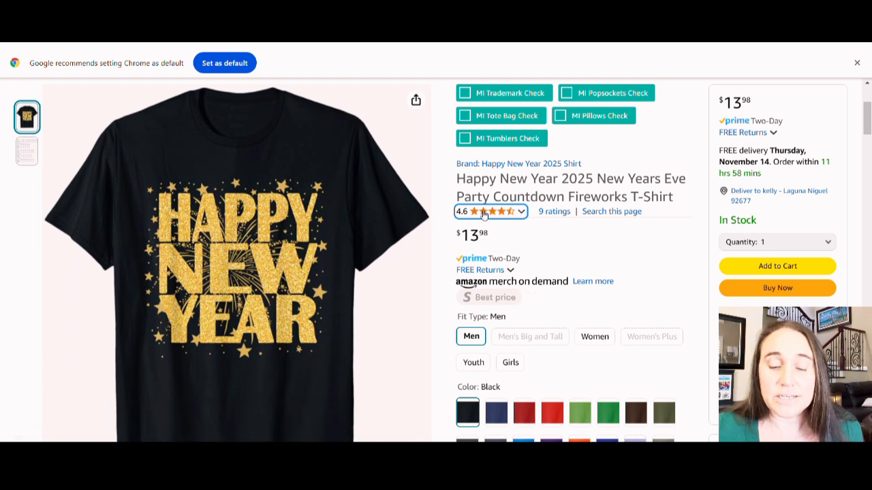
{"action": "scroll", "coordinate": [236, 272], "scroll_direction": "down", "scroll_amount": 1}
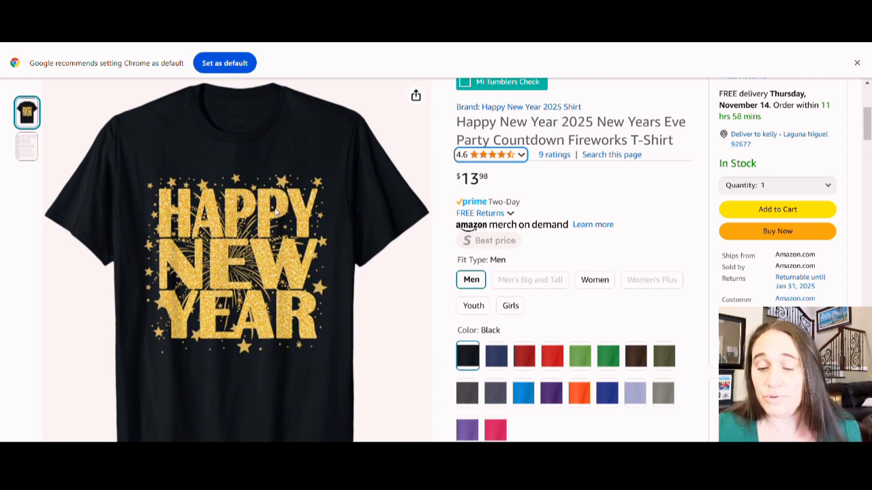
- Examine the countdown shirt's design, About this item section and frequently returned item notice
{"action": "scroll", "coordinate": [385, 214], "scroll_direction": "down", "scroll_amount": 1}
{"action": "scroll", "coordinate": [389, 245], "scroll_direction": "down", "scroll_amount": 6}
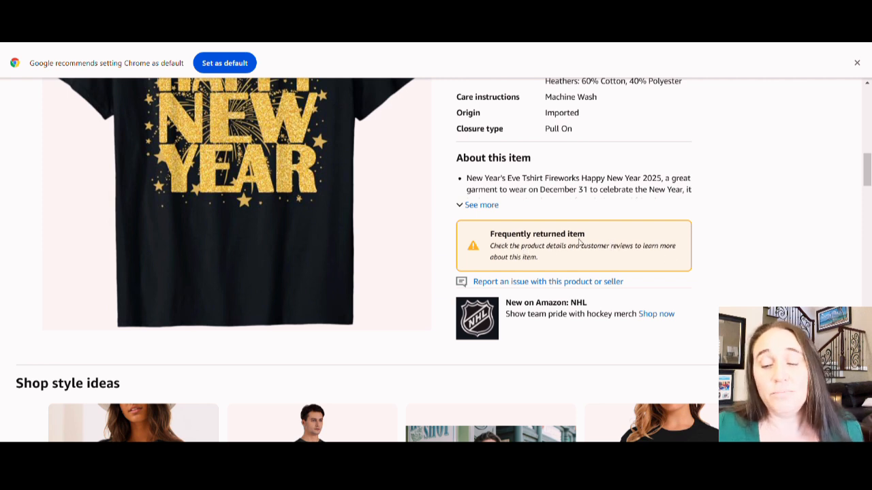
{"action": "scroll", "coordinate": [557, 248], "scroll_direction": "up", "scroll_amount": 5}
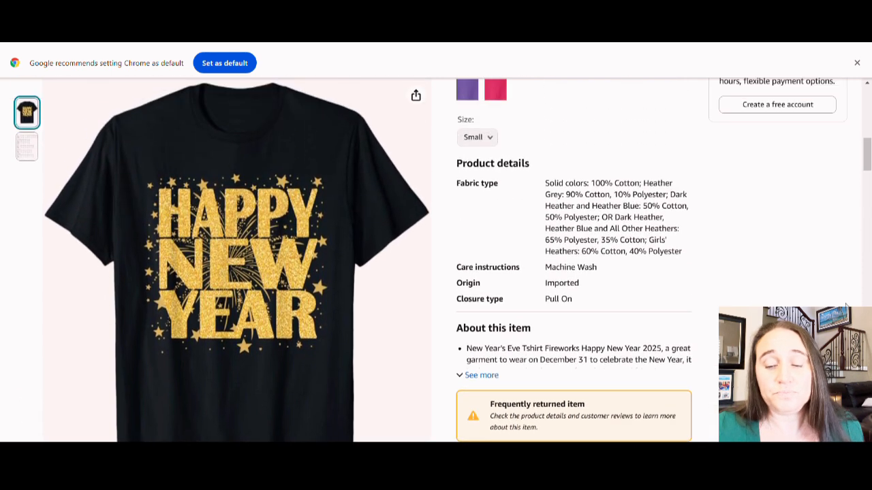
{"action": "scroll", "coordinate": [375, 267], "scroll_direction": "down", "scroll_amount": 5}
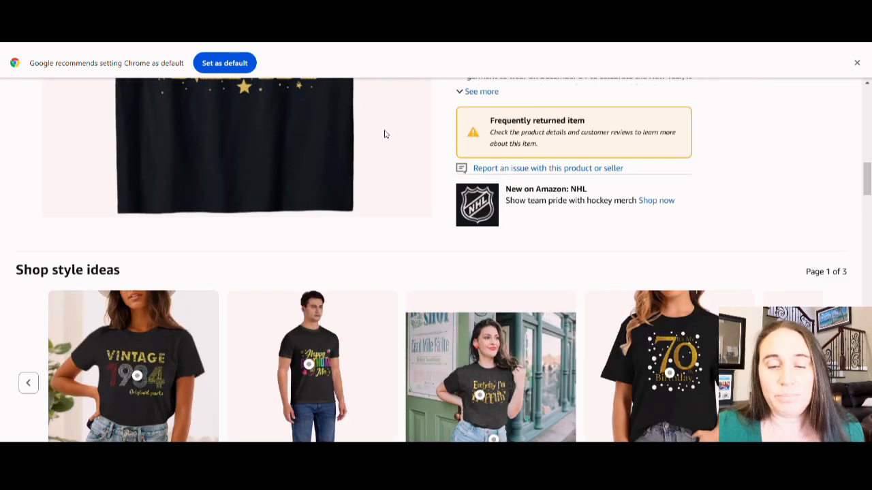
{"action": "scroll", "coordinate": [386, 140], "scroll_direction": "up", "scroll_amount": 1}
{"action": "scroll", "coordinate": [387, 145], "scroll_direction": "up", "scroll_amount": 3}
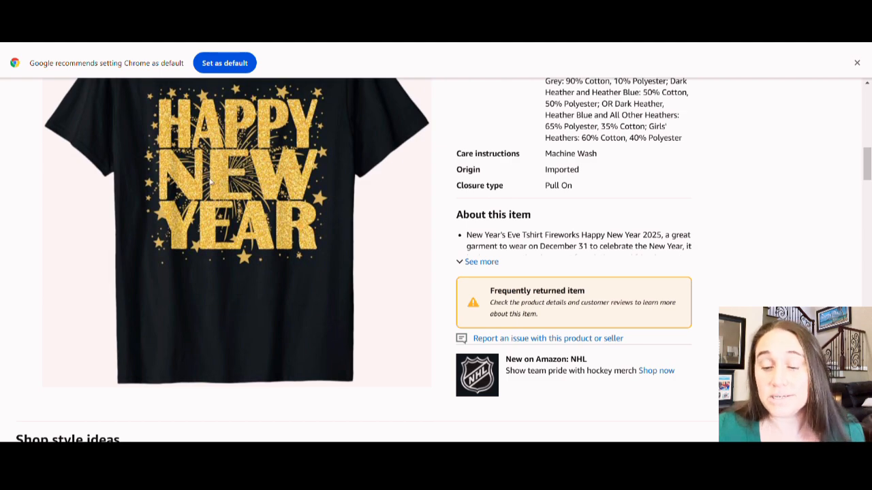
{"action": "scroll", "coordinate": [314, 235], "scroll_direction": "down", "scroll_amount": 3}
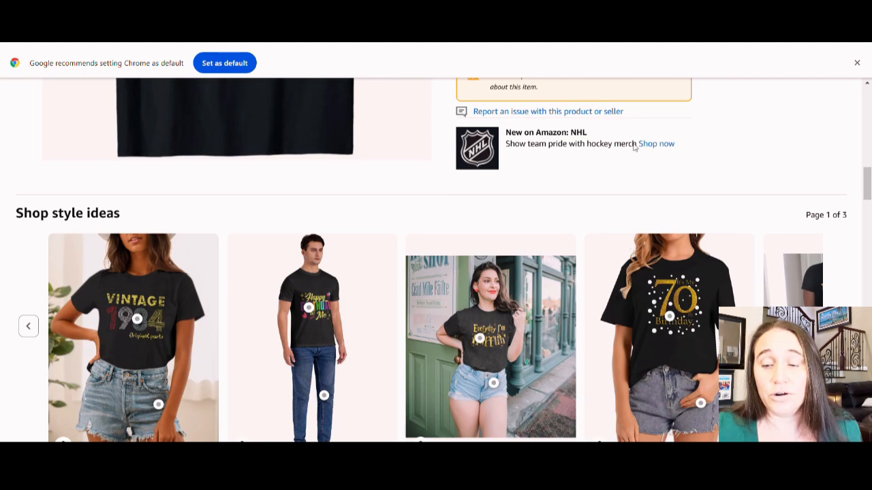
- Check the countdown shirt's first available date and best sellers rank in its product details
{"action": "scroll", "coordinate": [373, 323], "scroll_direction": "down", "scroll_amount": 7}
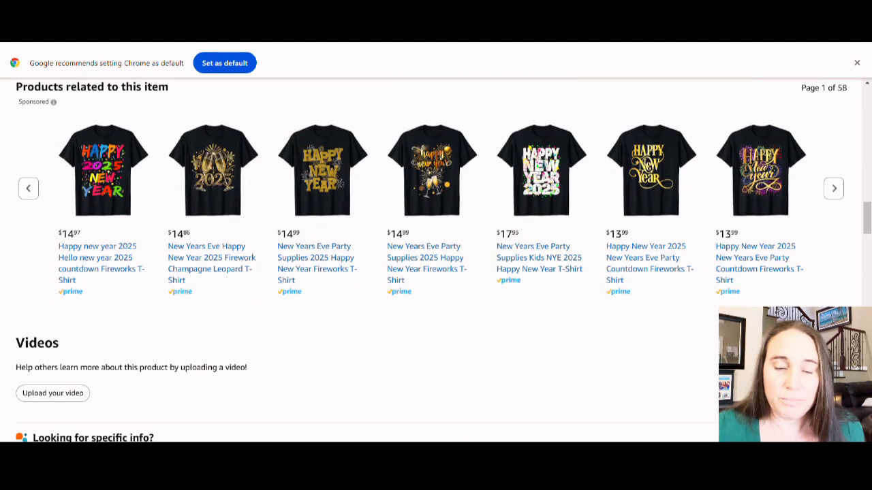
{"action": "scroll", "coordinate": [367, 241], "scroll_direction": "down", "scroll_amount": 6}
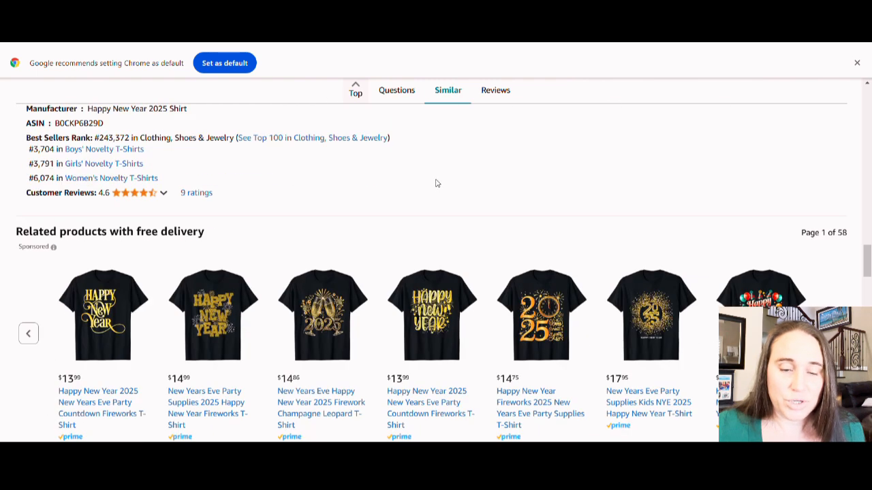
{"action": "scroll", "coordinate": [336, 161], "scroll_direction": "up", "scroll_amount": 2}
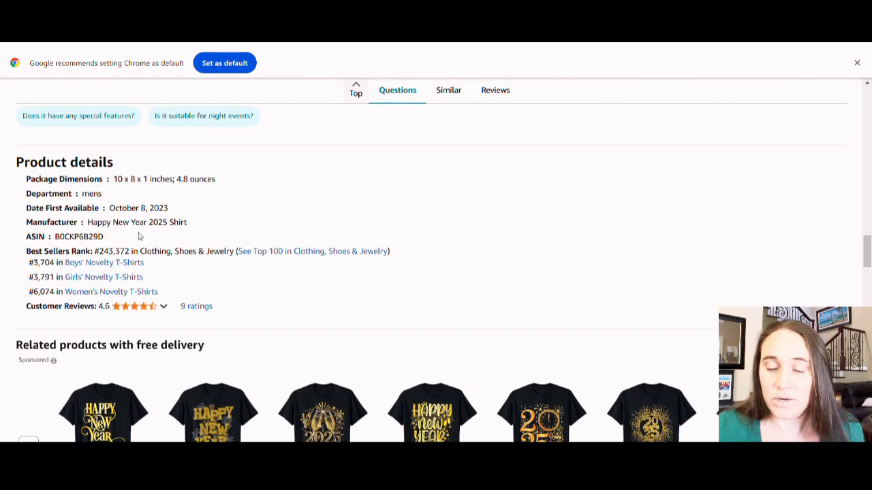
- Read the countdown shirt's star rating breakdown and top customer reviews, and return to the upper part of the listing
{"action": "scroll", "coordinate": [409, 205], "scroll_direction": "down", "scroll_amount": 14}
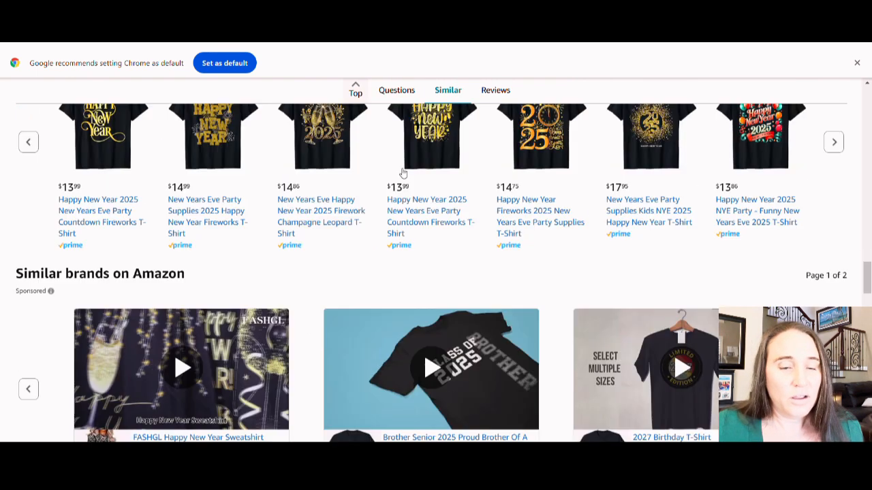
{"action": "scroll", "coordinate": [531, 218], "scroll_direction": "down", "scroll_amount": 1}
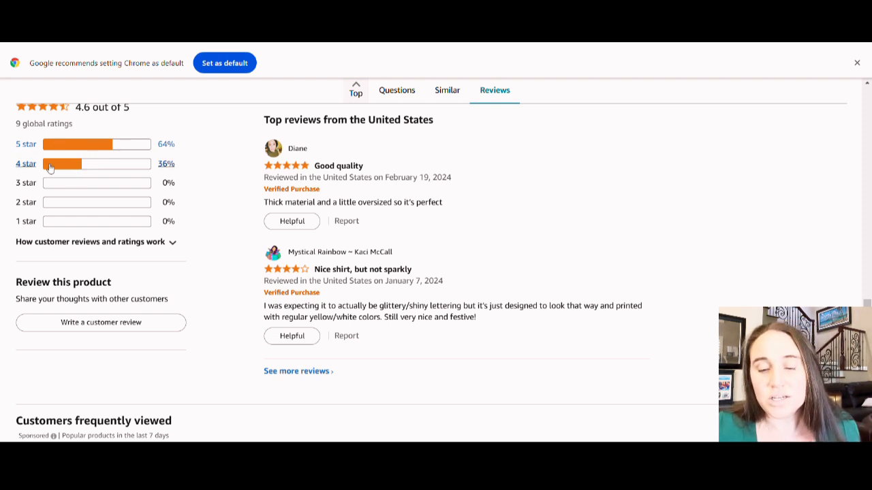
{"action": "scroll", "coordinate": [521, 170], "scroll_direction": "down", "scroll_amount": 1}
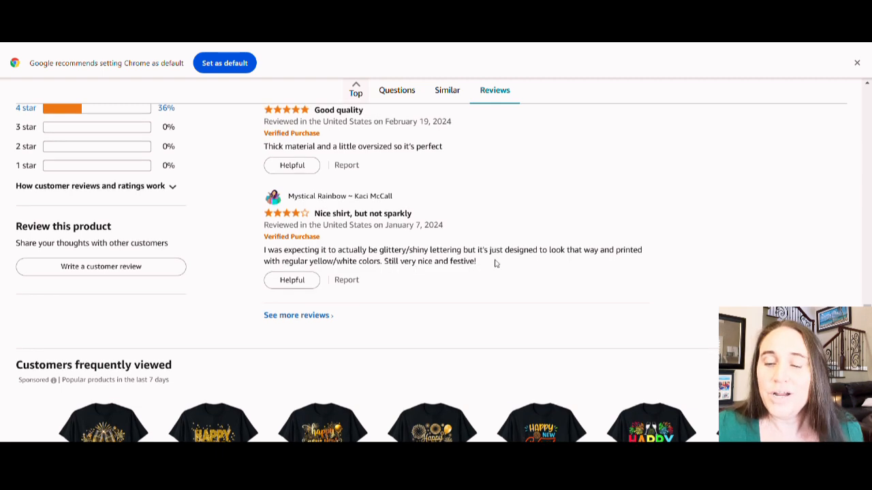
{"action": "scroll", "coordinate": [496, 263], "scroll_direction": "up", "scroll_amount": 1}
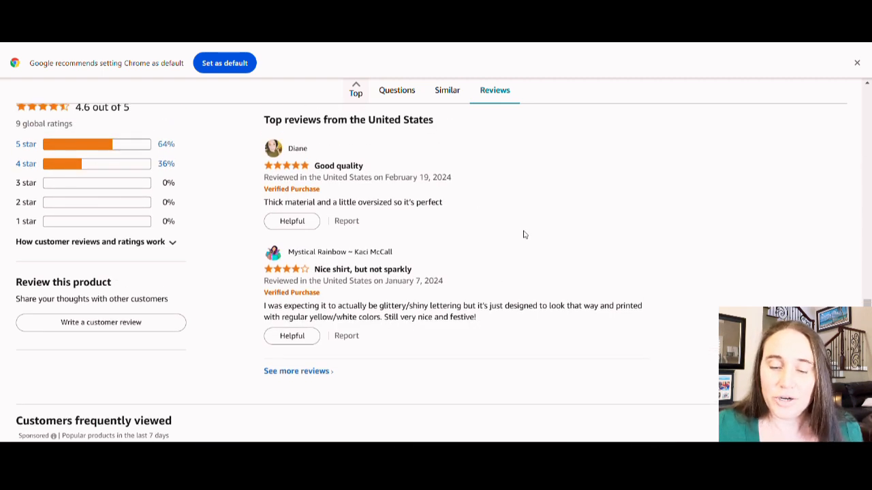
{"action": "scroll", "coordinate": [524, 236], "scroll_direction": "up", "scroll_amount": 10}
{"action": "scroll", "coordinate": [446, 227], "scroll_direction": "up", "scroll_amount": 15}
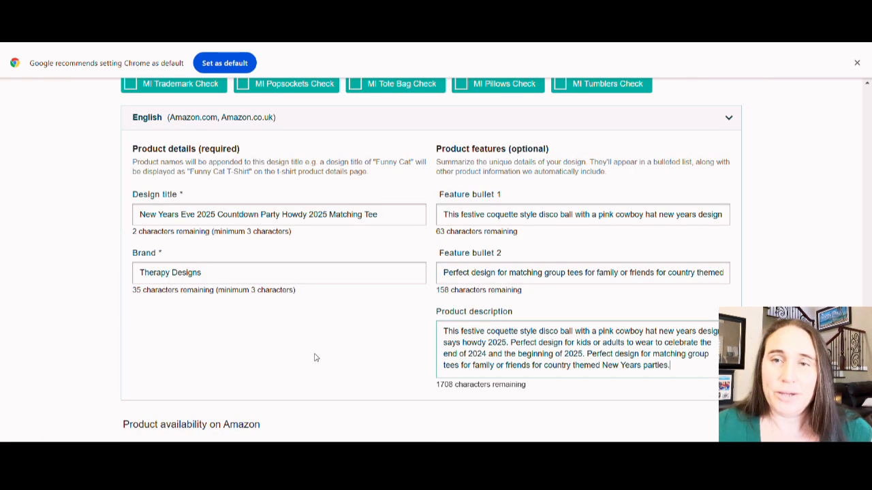
- Review the English design title, brand, feature bullets and product description for the Howdy 2025 design in Amazon Merch on Demand
{"action": "scroll", "coordinate": [323, 368], "scroll_direction": "up", "scroll_amount": 1}
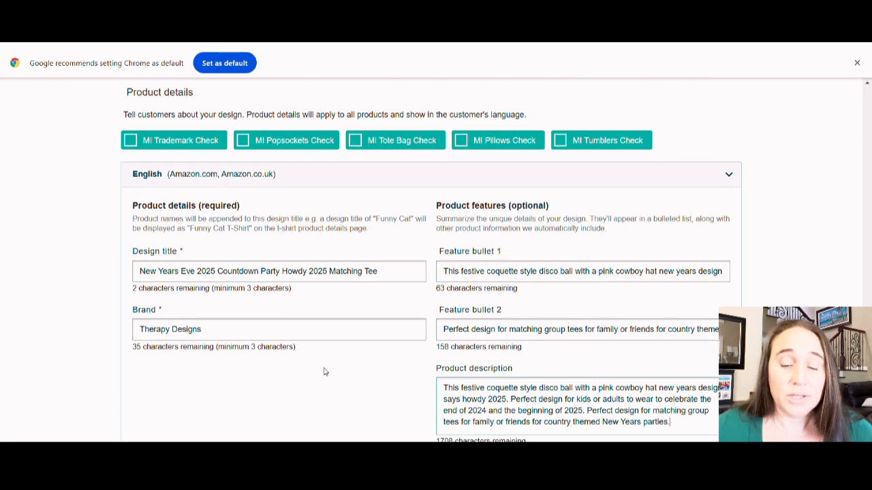
{"action": "scroll", "coordinate": [330, 371], "scroll_direction": "down", "scroll_amount": 1}
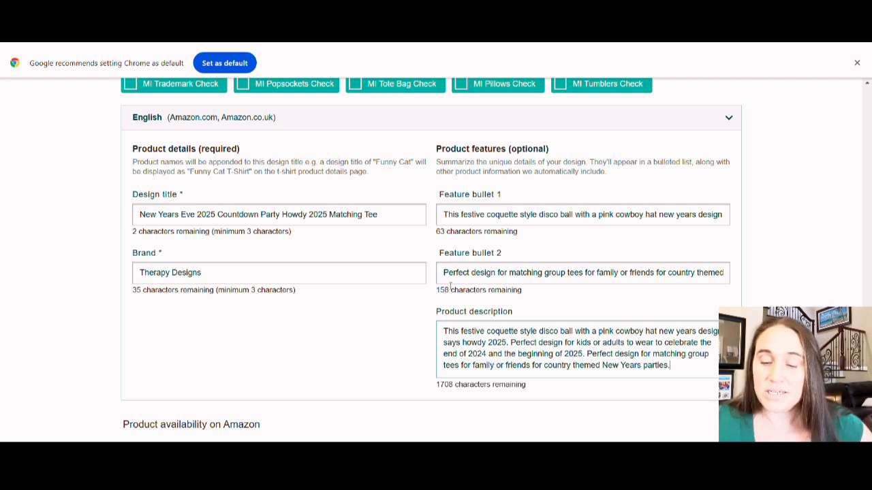
{"action": "scroll", "coordinate": [474, 321], "scroll_direction": "down", "scroll_amount": 1}
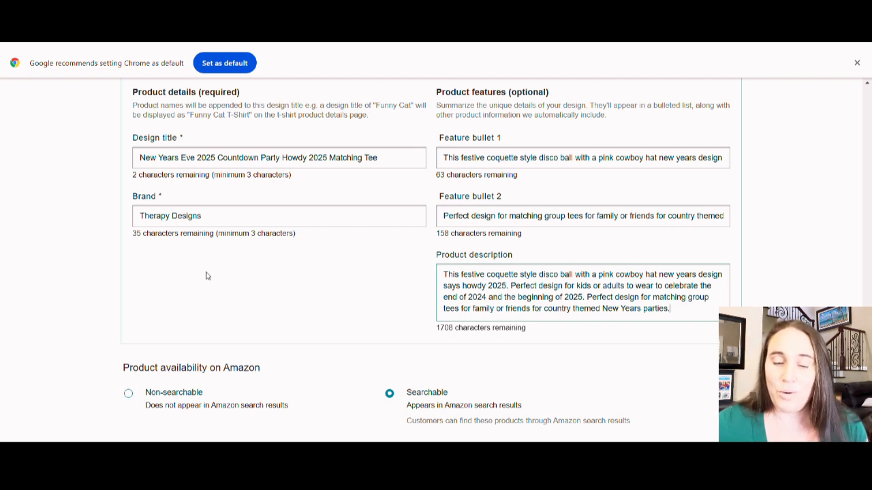
- Review the Howdy 2025 artwork and its product mockups, from the t-shirts through the hoodies and accessories to the listing details
{"action": "scroll", "coordinate": [690, 302], "scroll_direction": "up", "scroll_amount": 2}
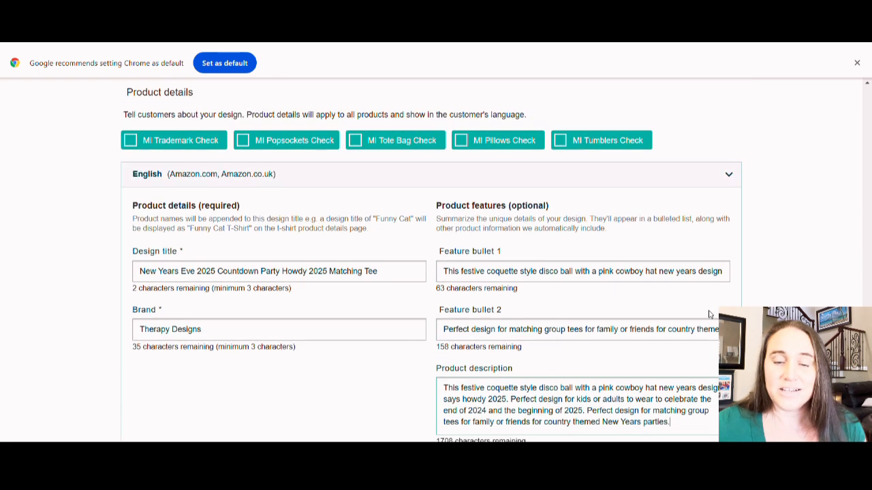
{"action": "scroll", "coordinate": [587, 311], "scroll_direction": "up", "scroll_amount": 15}
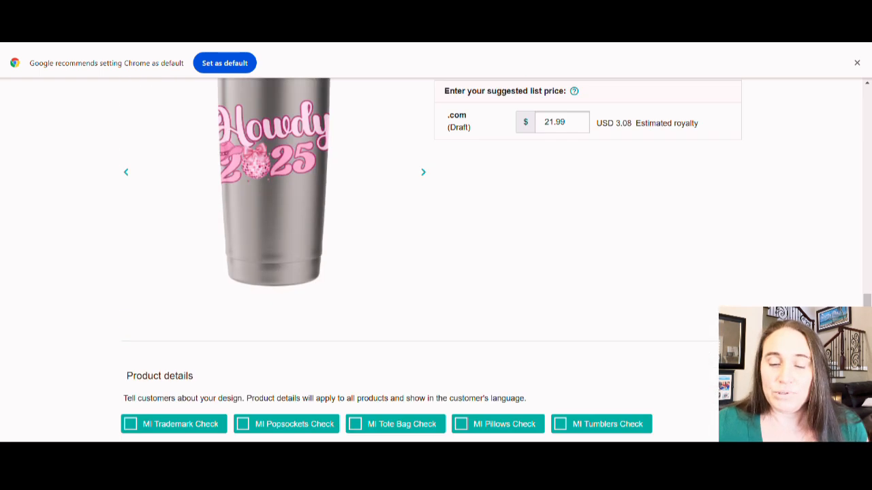
{"action": "scroll", "coordinate": [586, 311], "scroll_direction": "up", "scroll_amount": 5}
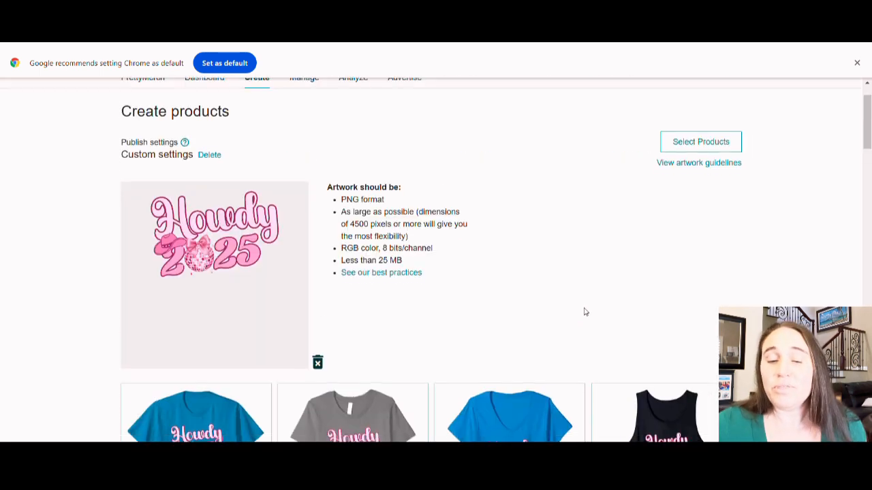
{"action": "scroll", "coordinate": [568, 298], "scroll_direction": "down", "scroll_amount": 2}
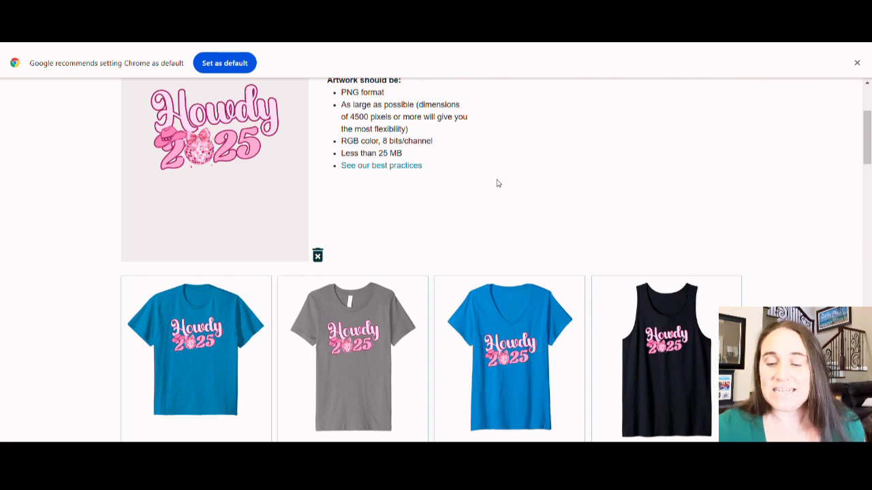
{"action": "scroll", "coordinate": [497, 183], "scroll_direction": "down", "scroll_amount": 12}
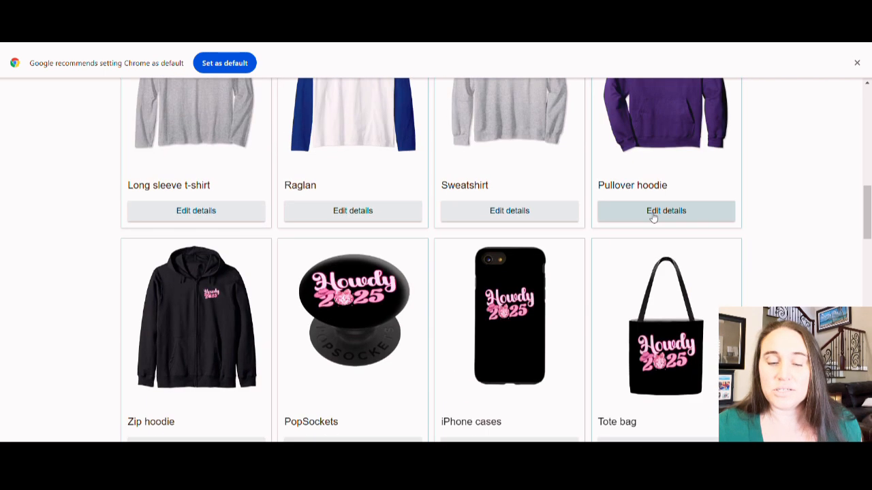
{"action": "scroll", "coordinate": [421, 248], "scroll_direction": "down", "scroll_amount": 10}
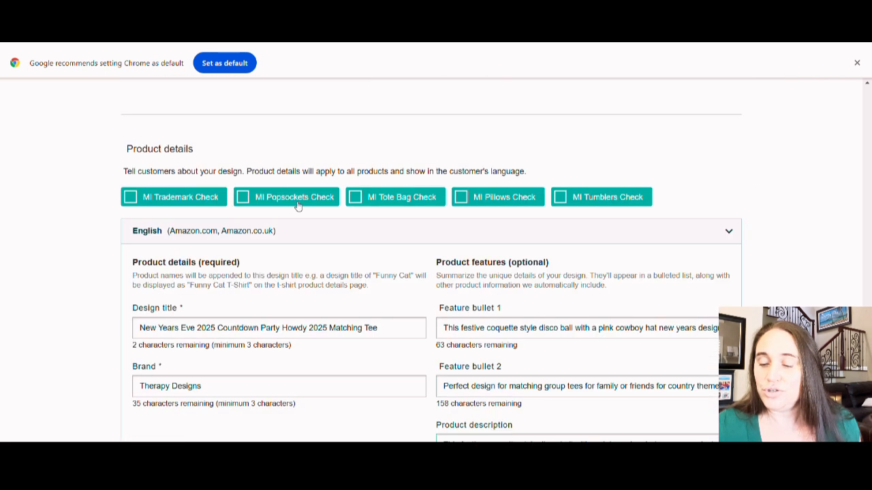
{"action": "scroll", "coordinate": [243, 271], "scroll_direction": "down", "scroll_amount": 4}
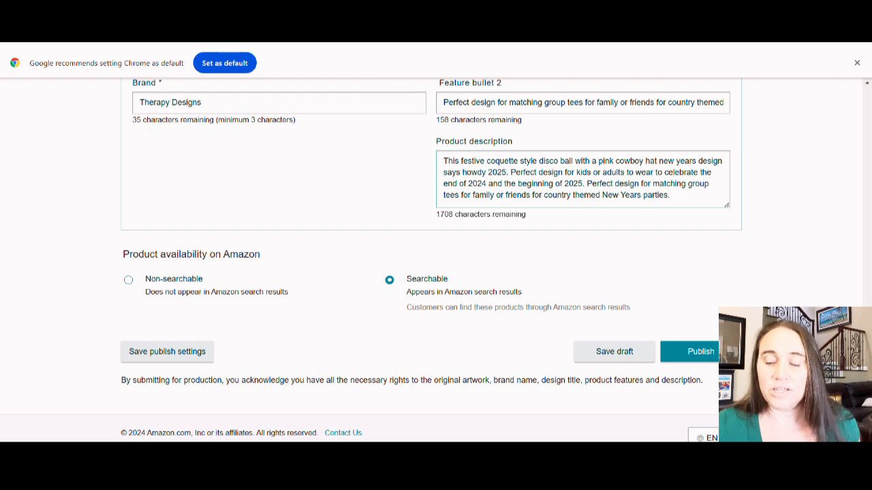
- Recheck the design title, brand, feature bullets, description and availability setting, comparing them with the tumbler and other product previews
{"action": "scroll", "coordinate": [716, 358], "scroll_direction": "up", "scroll_amount": 1}
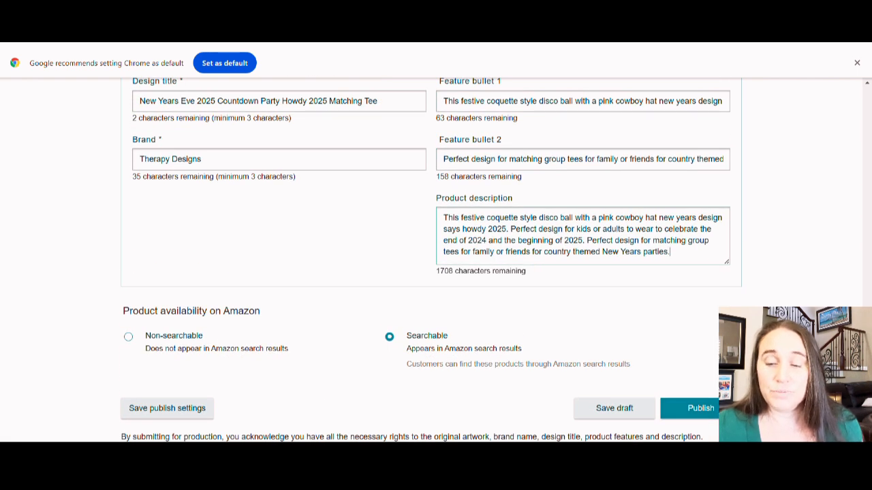
{"action": "scroll", "coordinate": [410, 325], "scroll_direction": "up", "scroll_amount": 4}
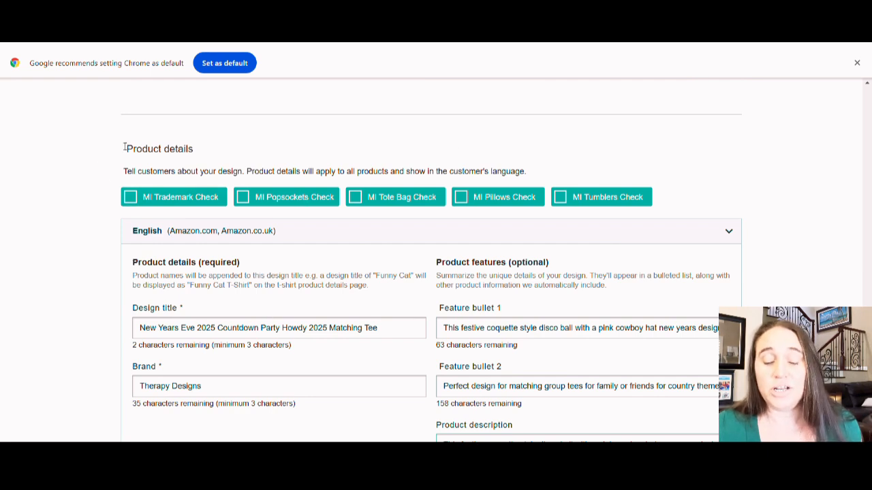
{"action": "scroll", "coordinate": [76, 189], "scroll_direction": "down", "scroll_amount": 3}
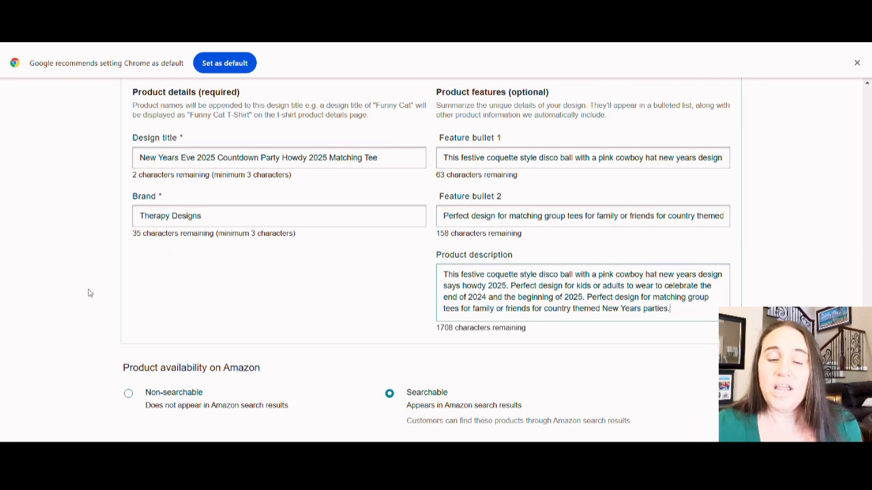
{"action": "scroll", "coordinate": [151, 276], "scroll_direction": "up", "scroll_amount": 1}
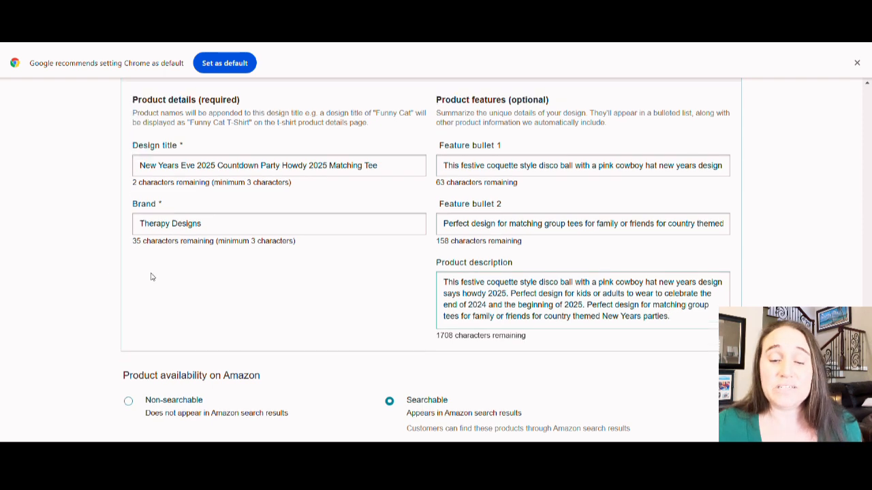
{"action": "scroll", "coordinate": [152, 276], "scroll_direction": "up", "scroll_amount": 6}
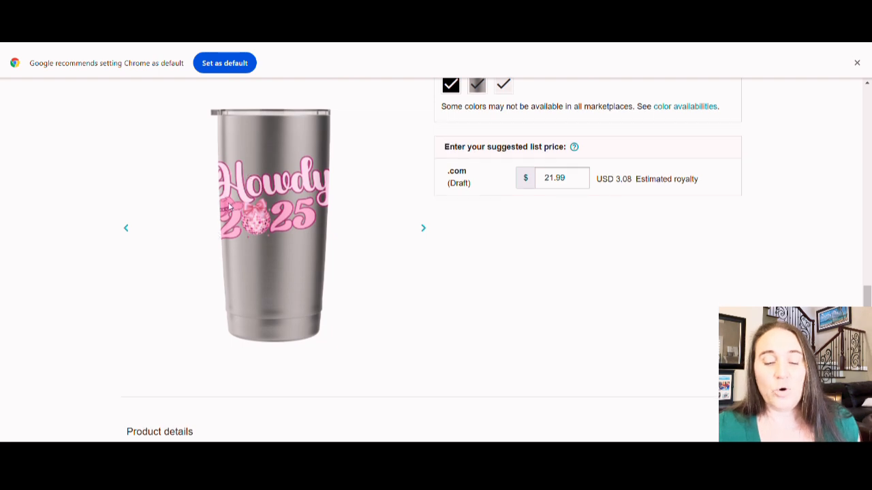
{"action": "scroll", "coordinate": [206, 205], "scroll_direction": "down", "scroll_amount": 1}
{"action": "scroll", "coordinate": [206, 206], "scroll_direction": "down", "scroll_amount": 8}
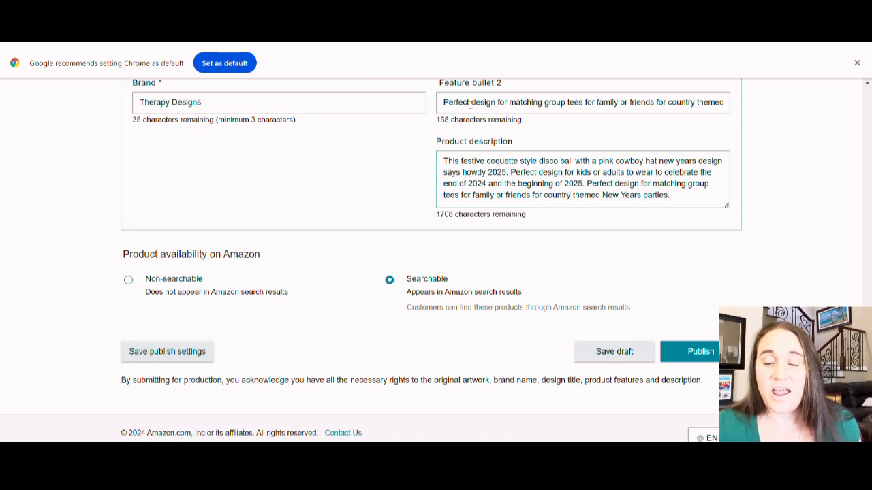
{"action": "scroll", "coordinate": [375, 170], "scroll_direction": "up", "scroll_amount": 2}
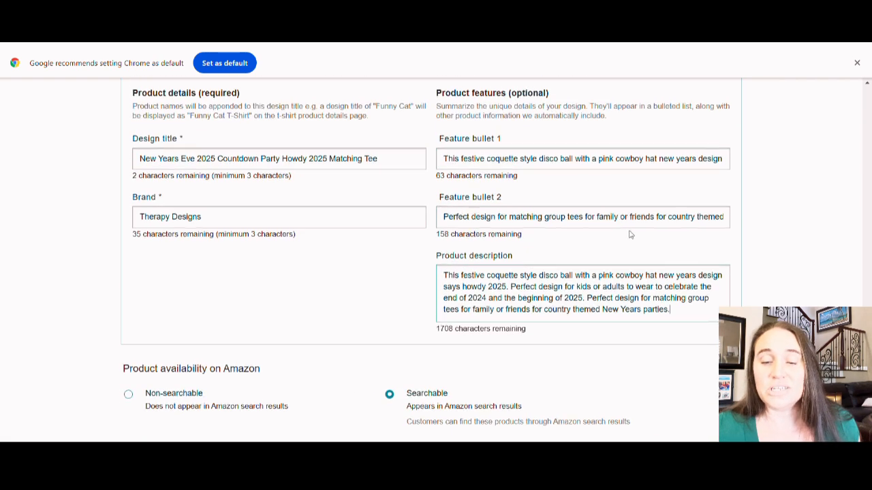
{"action": "scroll", "coordinate": [736, 204], "scroll_direction": "up", "scroll_amount": 5}
{"action": "scroll", "coordinate": [792, 150], "scroll_direction": "up", "scroll_amount": 12}
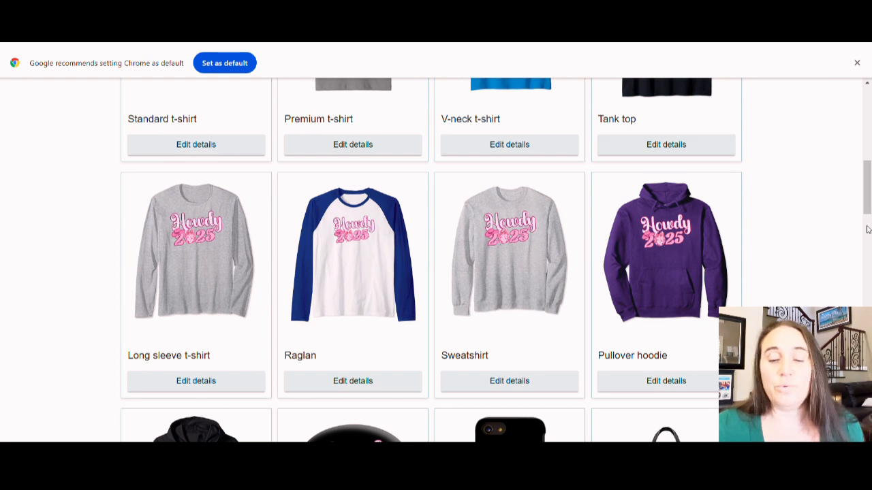
{"action": "scroll", "coordinate": [859, 252], "scroll_direction": "down", "scroll_amount": 10}
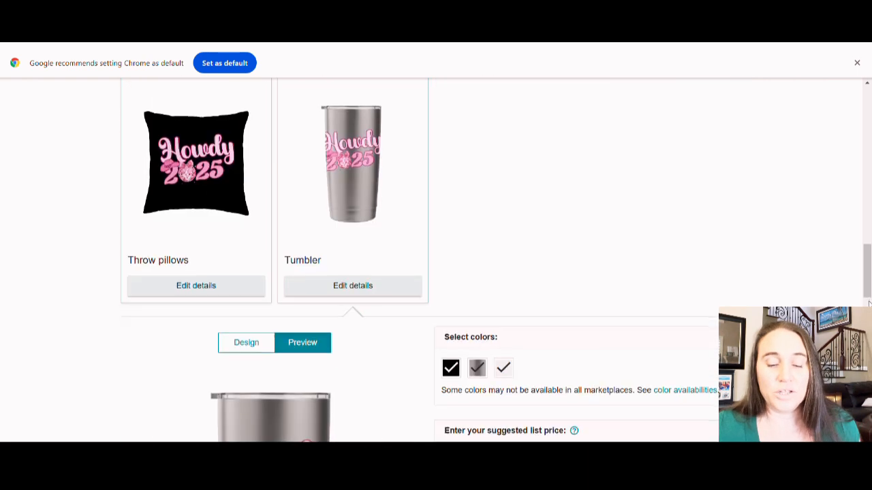
- Publish the Howdy 2025 design to all selected products as searchable, confirm the submission and open the Manage page
{"action": "scroll", "coordinate": [860, 279], "scroll_direction": "down", "scroll_amount": 10}
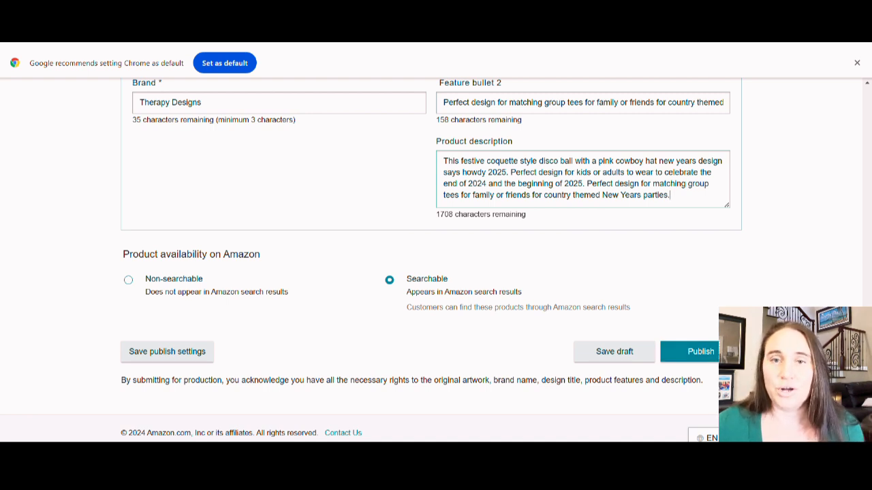
{"action": "left_click", "coordinate": [689, 351]}
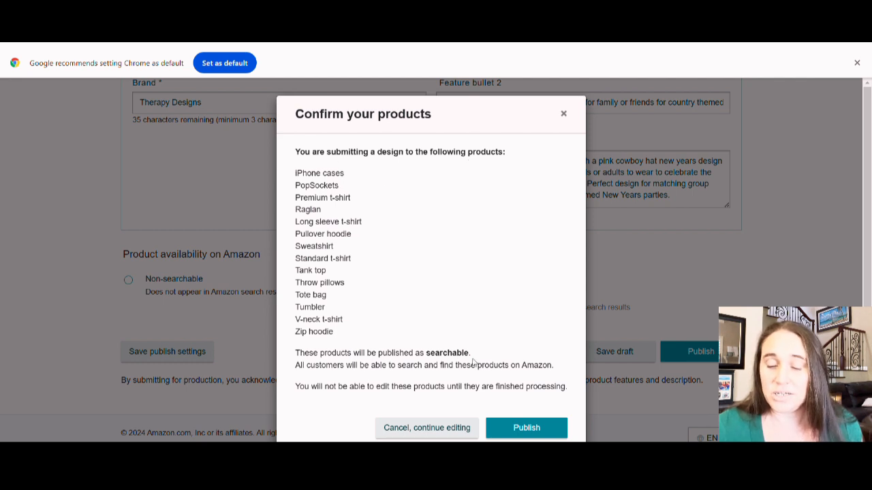
{"action": "scroll", "coordinate": [488, 341], "scroll_direction": "down", "scroll_amount": 1}
{"action": "left_click", "coordinate": [513, 402]}
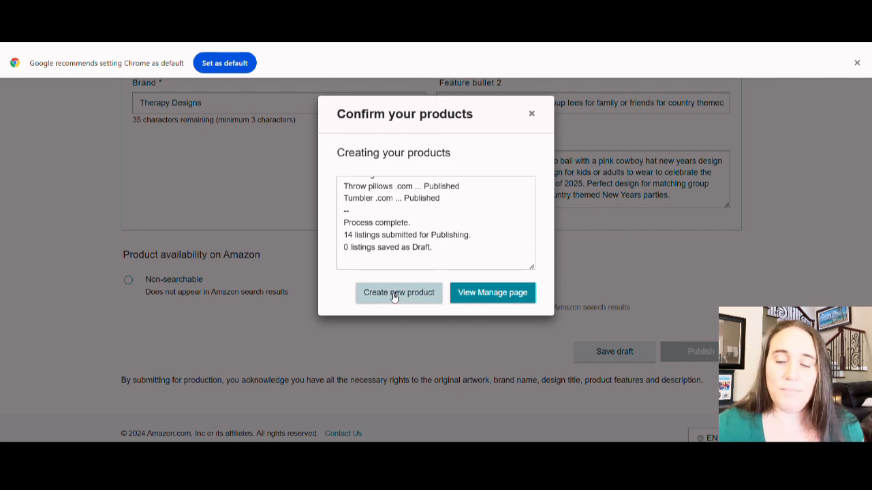
{"action": "left_click", "coordinate": [512, 292]}
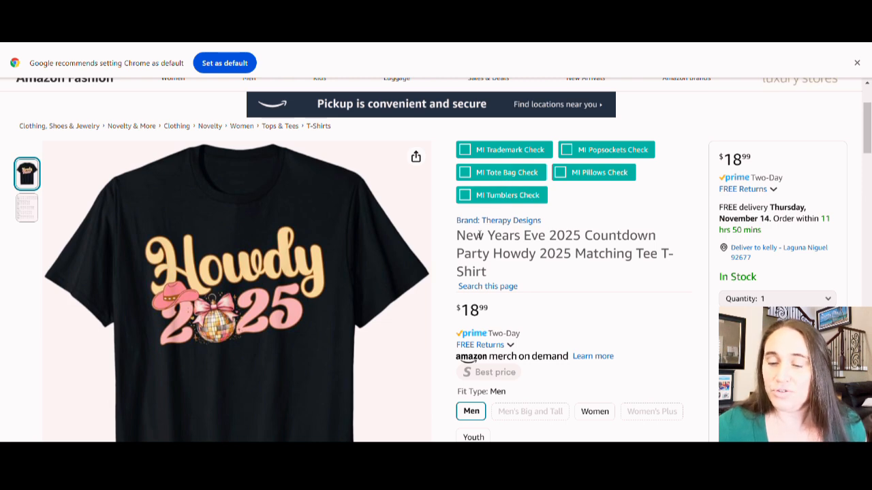
- Examine the live Howdy 2025 t-shirt listing on Amazon, including its colors, product details and expanded About this item bullets
{"action": "scroll", "coordinate": [637, 243], "scroll_direction": "down", "scroll_amount": 5}
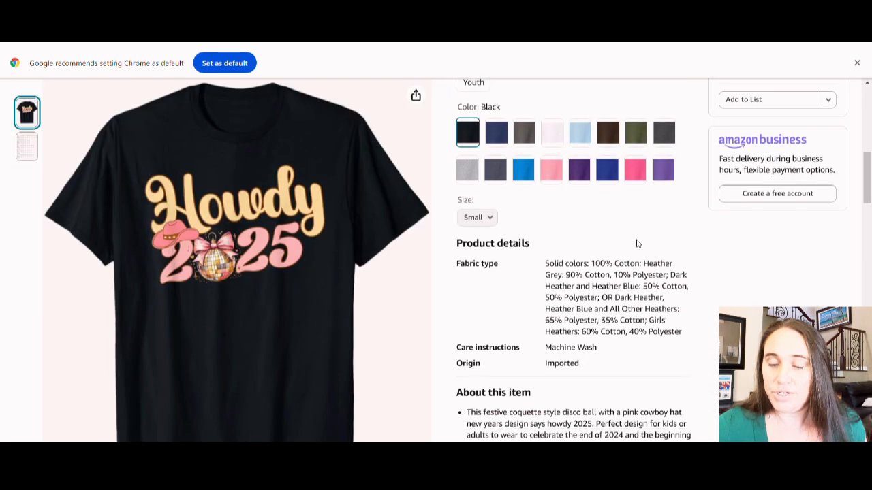
{"action": "scroll", "coordinate": [638, 244], "scroll_direction": "down", "scroll_amount": 1}
{"action": "left_click", "coordinate": [502, 362]}
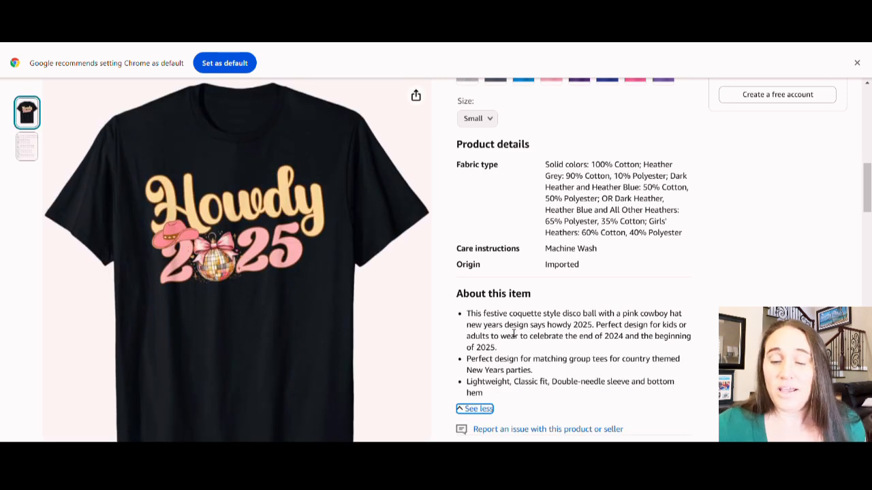
{"action": "scroll", "coordinate": [361, 313], "scroll_direction": "up", "scroll_amount": 4}
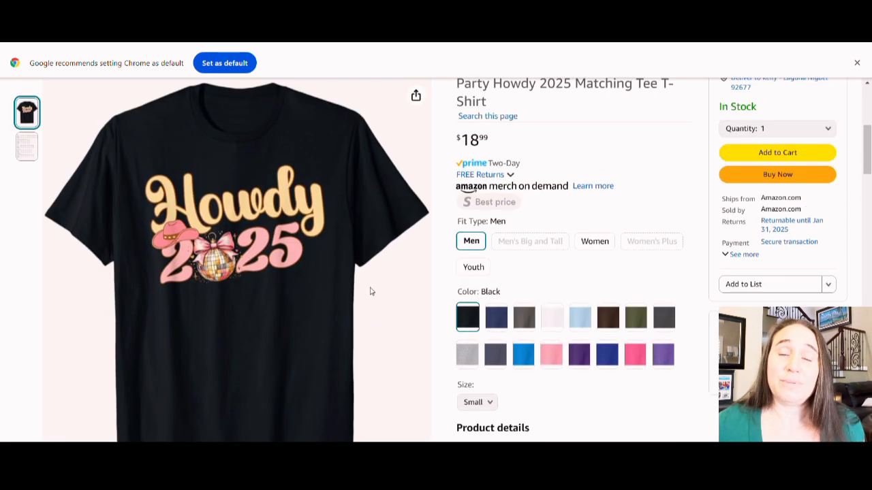
{"action": "scroll", "coordinate": [370, 291], "scroll_direction": "up", "scroll_amount": 2}
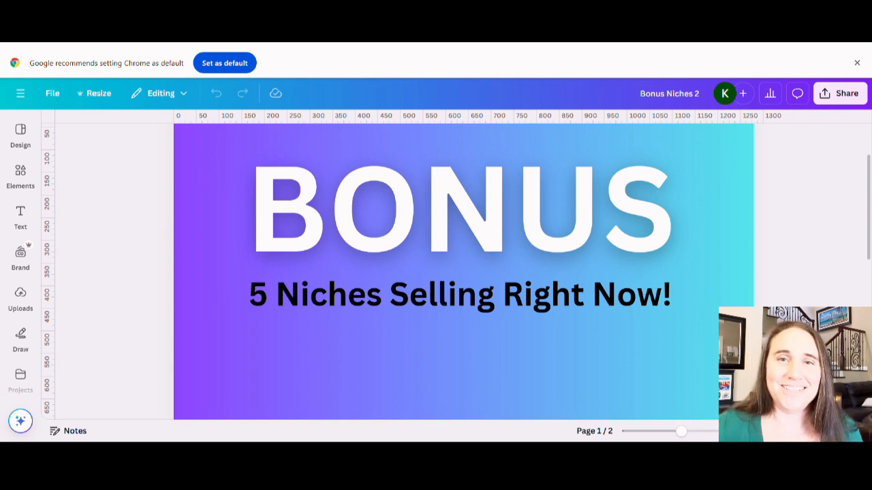
- In the Bonus Niches 2 design in Canva, view the list of five niches on page 2
{"action": "scroll", "coordinate": [463, 273], "scroll_direction": "down", "scroll_amount": 5}
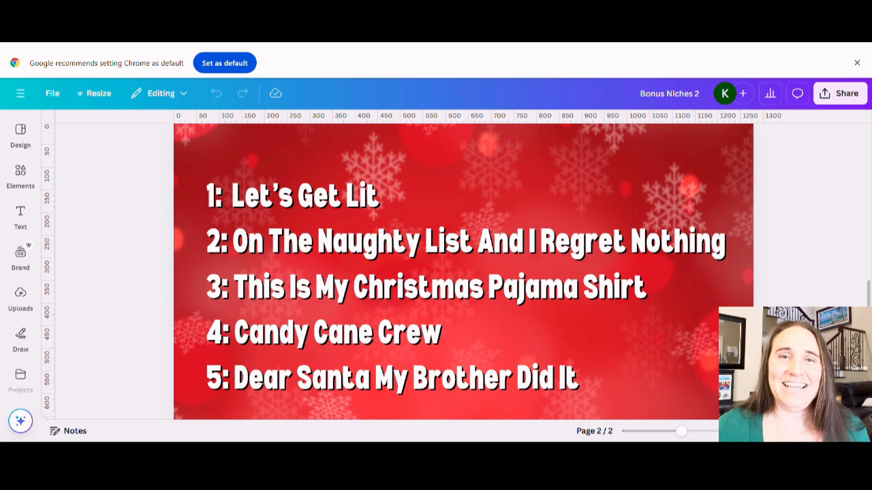